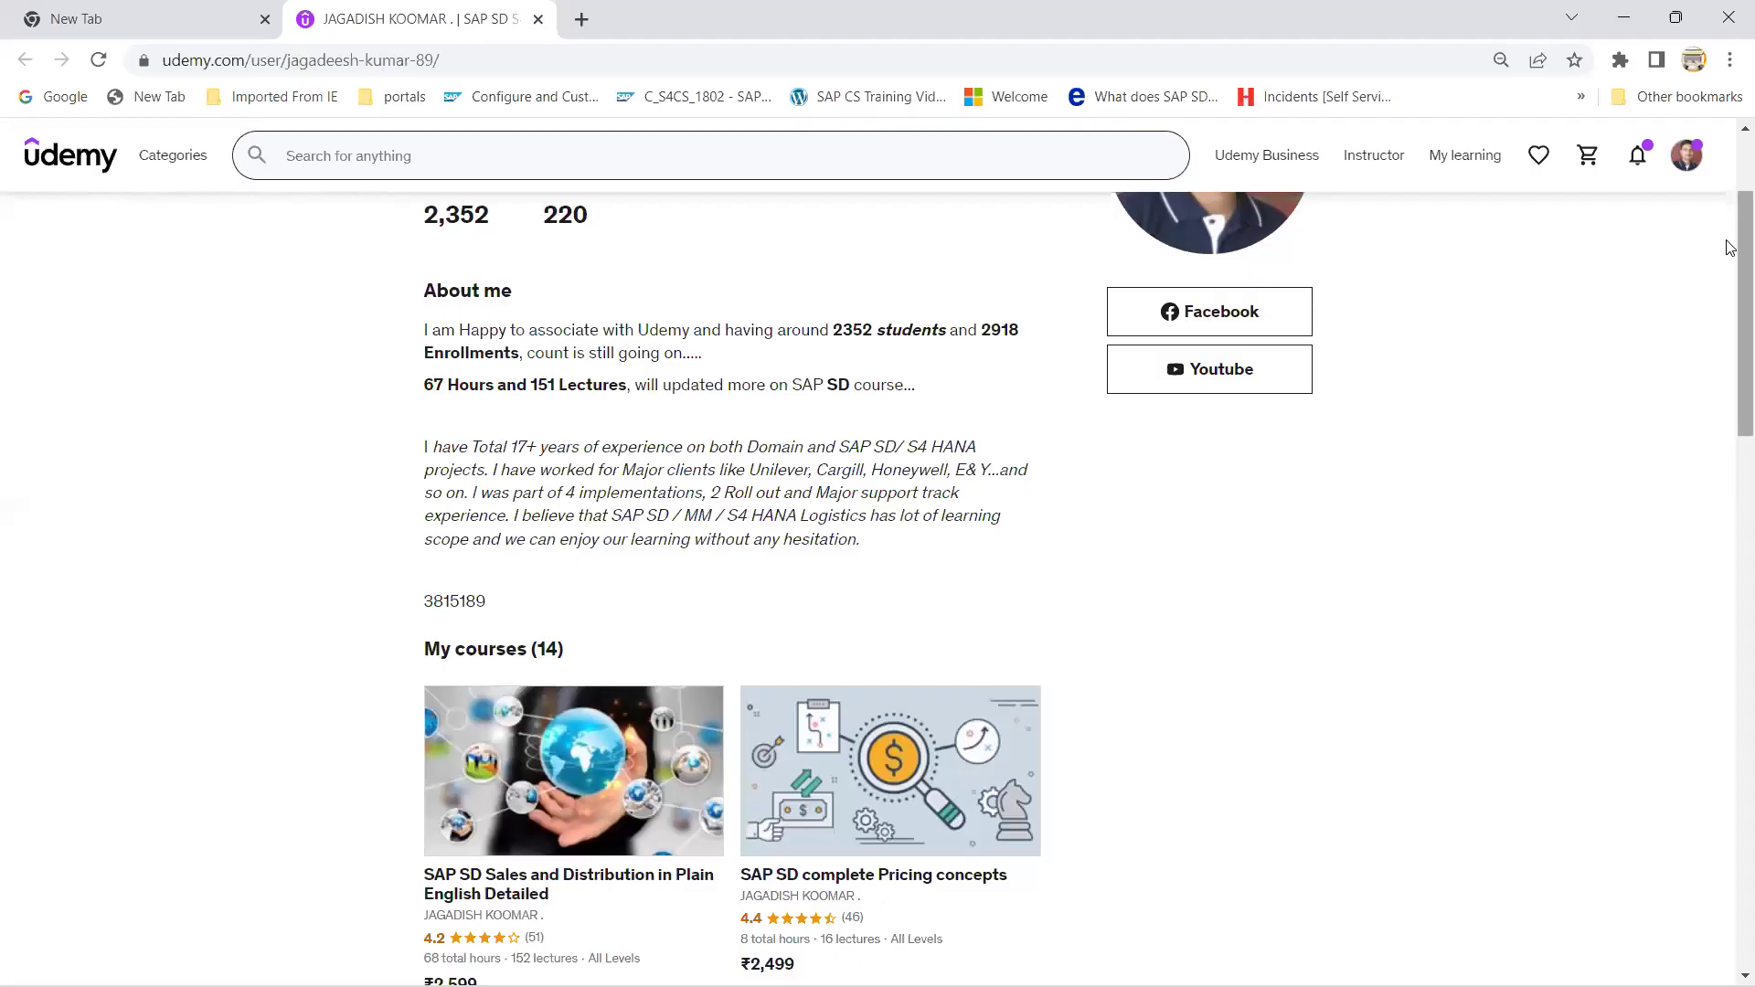
# Step: Review the instructor profile on Udemy, including the About me text and the list of SAP courses
pyautogui.scroll(3, 1731, 151)
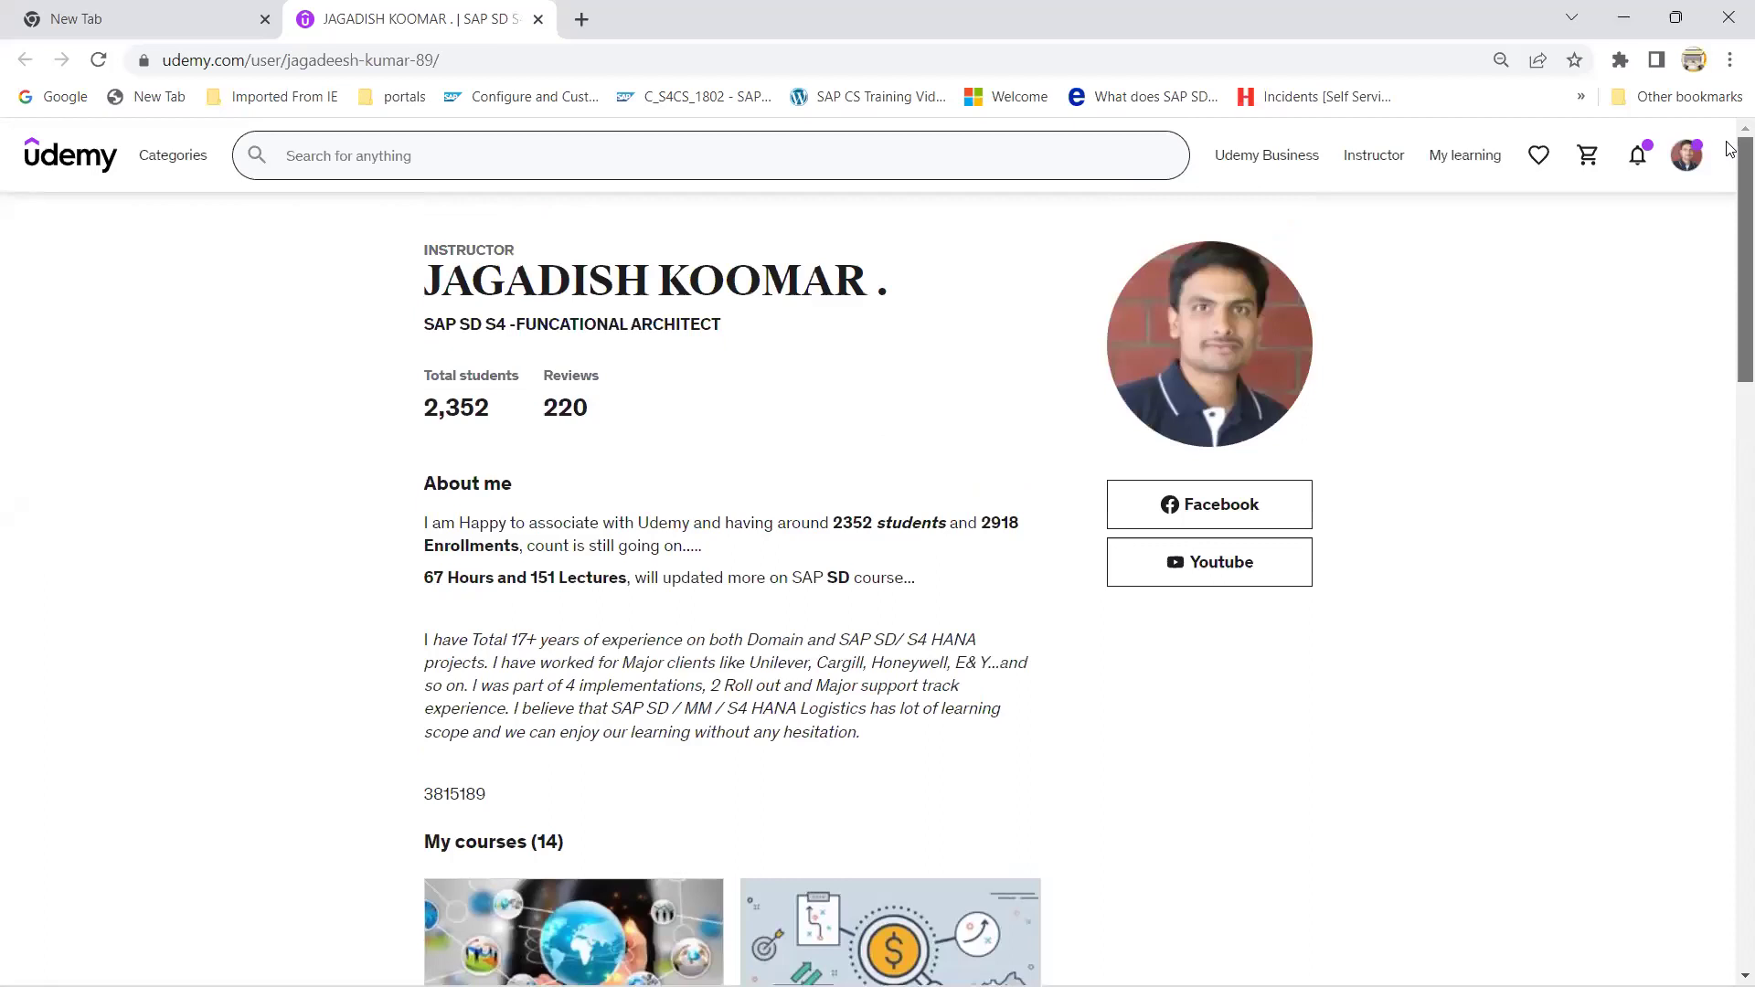
pyautogui.scroll(-1, 1730, 192)
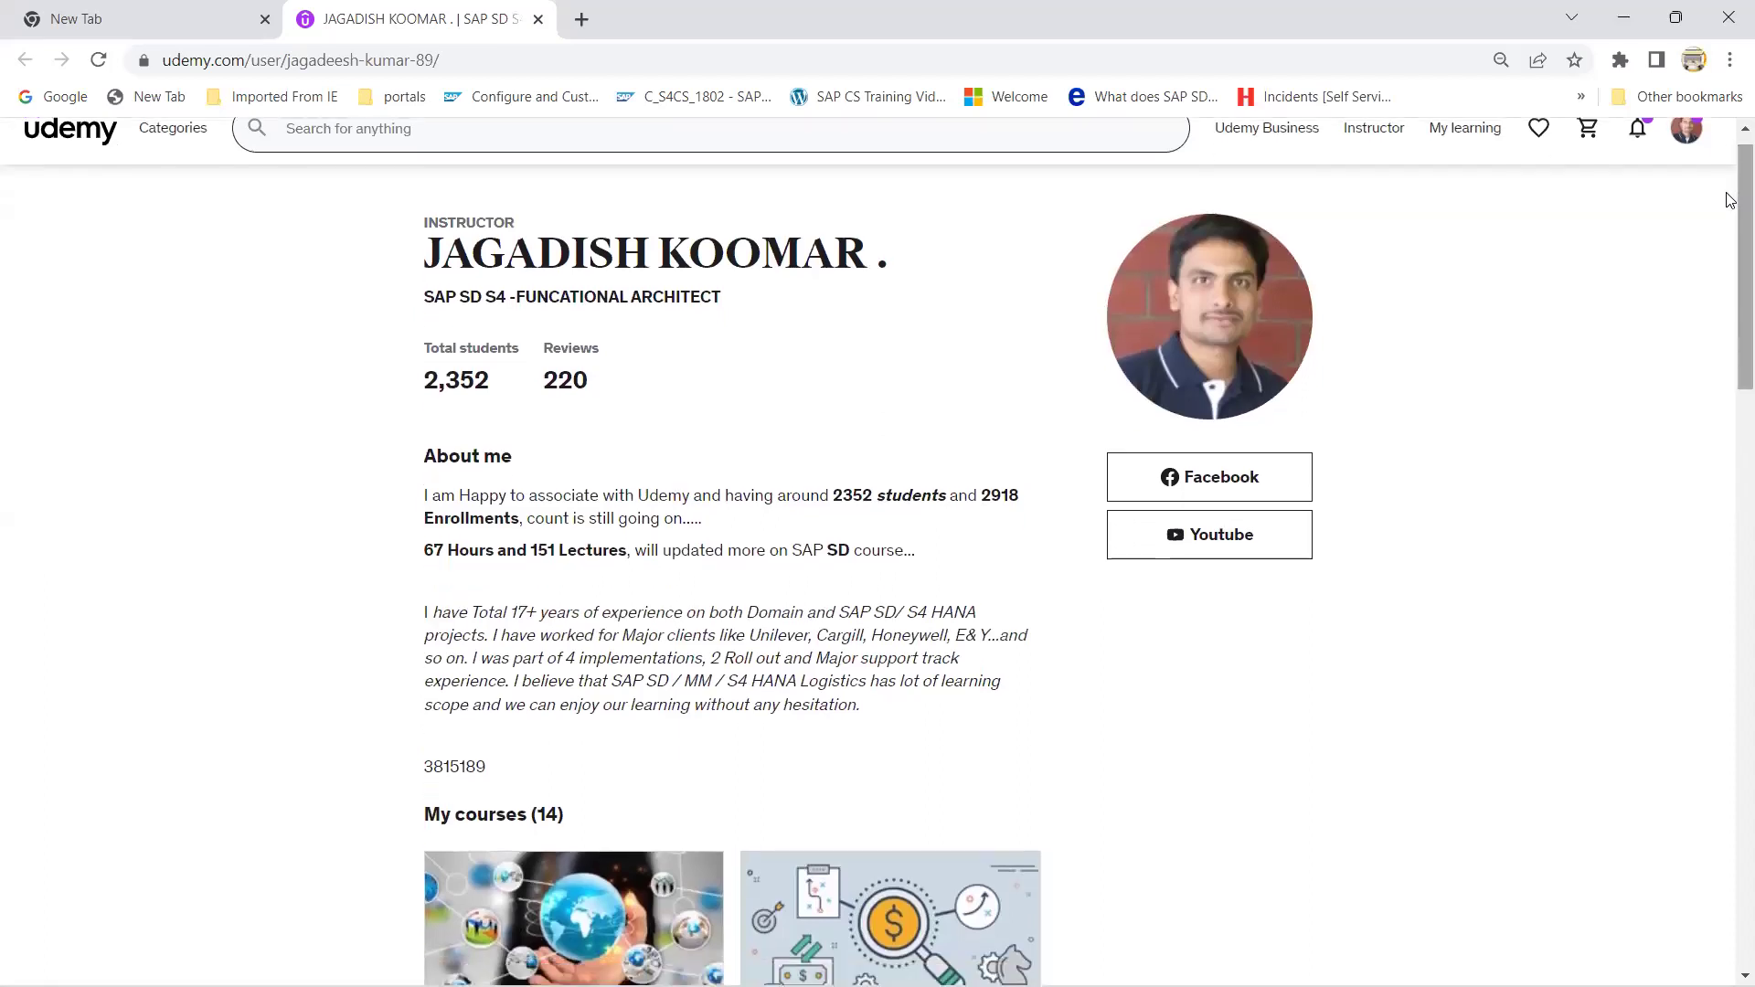
pyautogui.moveTo(1730, 200); pyautogui.dragTo(1730, 372)
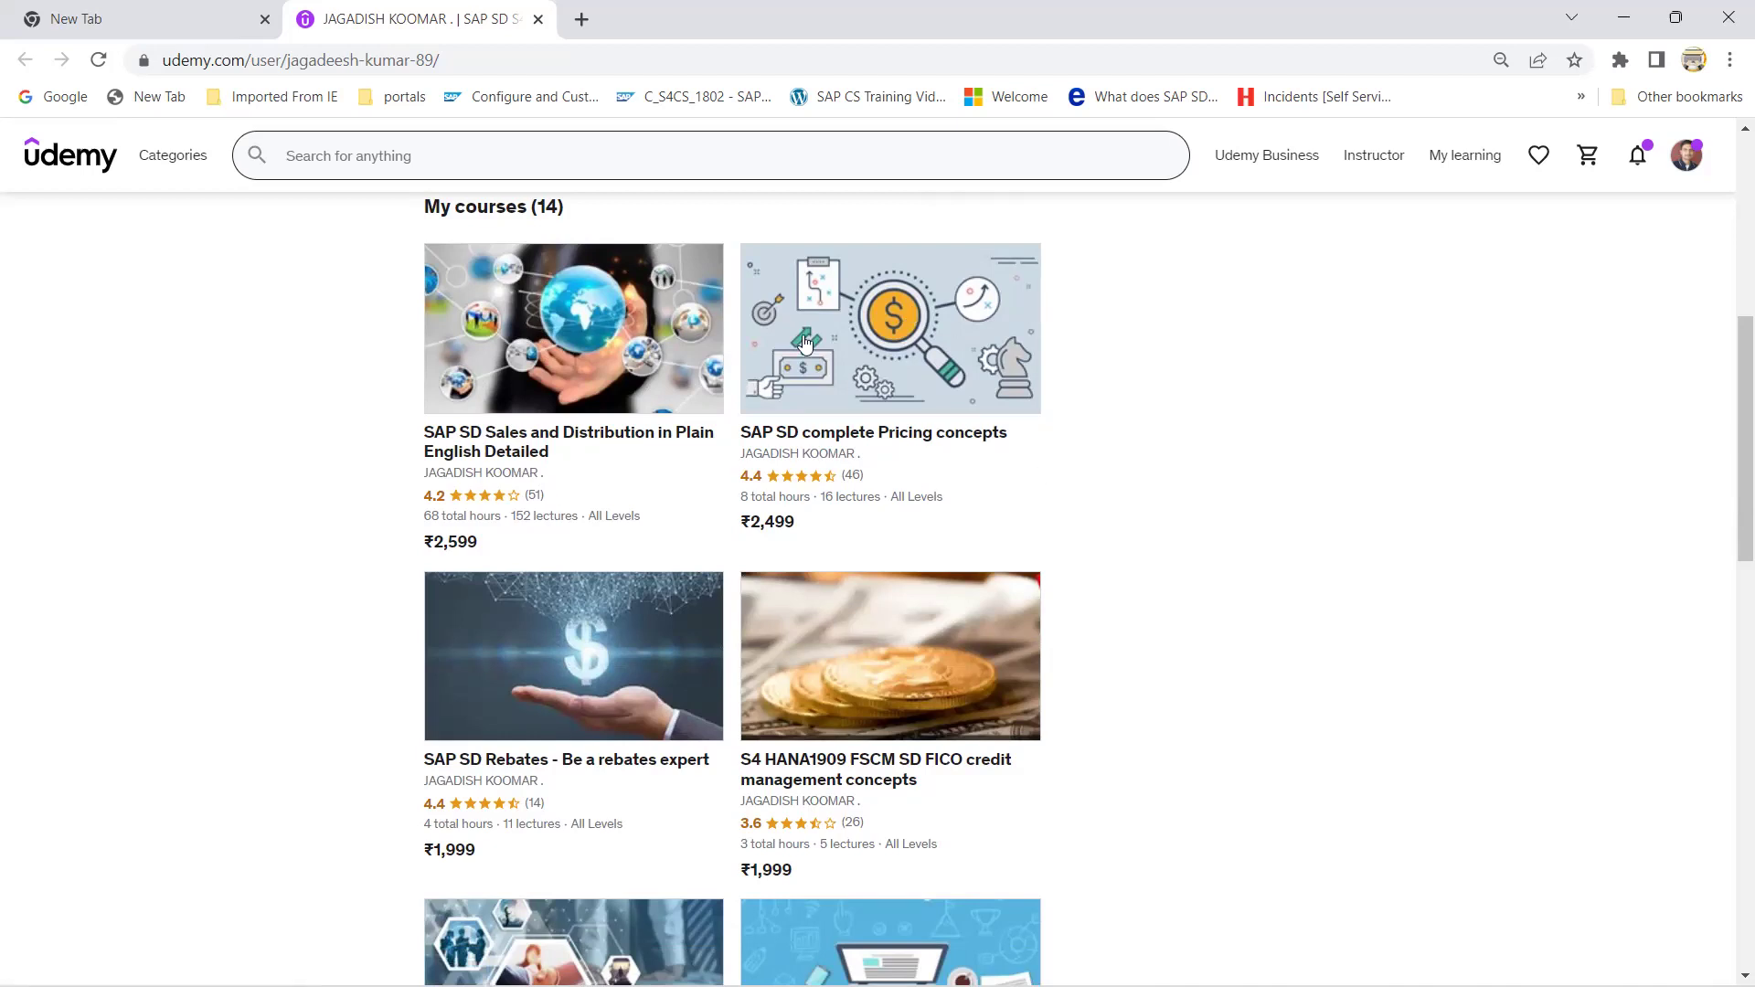
pyautogui.scroll(-1, 1730, 446)
pyautogui.scroll(-4, 1731, 445)
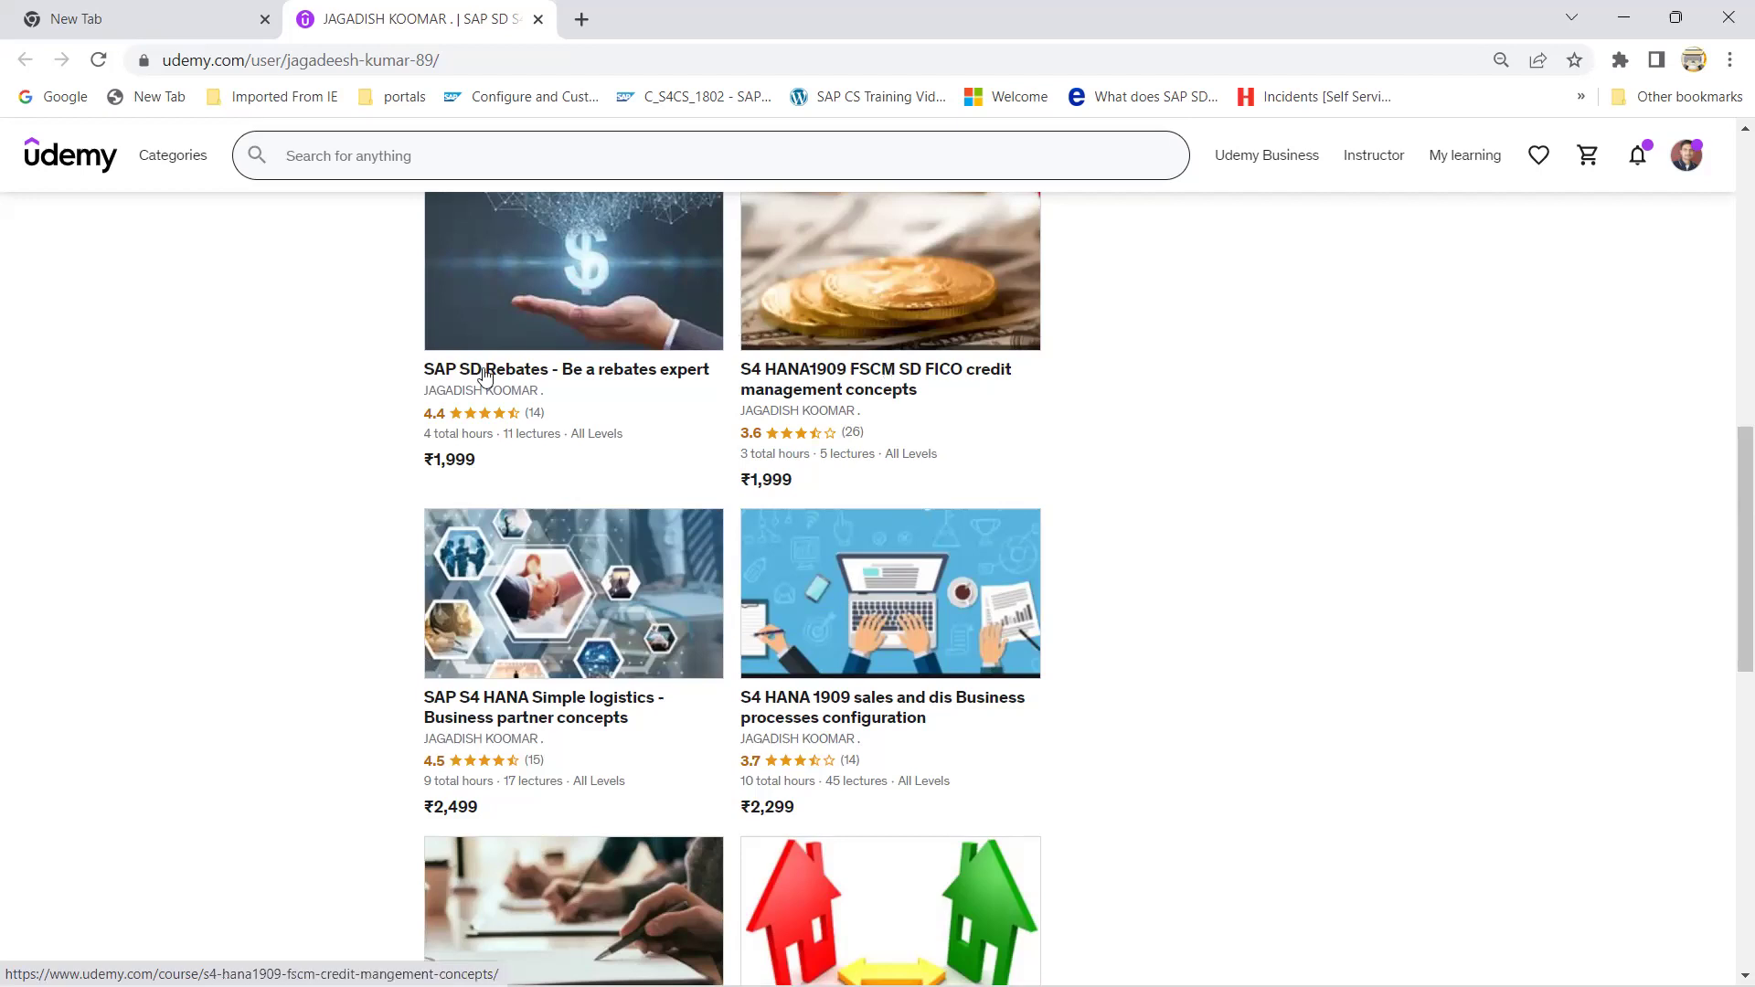
pyautogui.moveTo(1730, 473); pyautogui.dragTo(1734, 622)
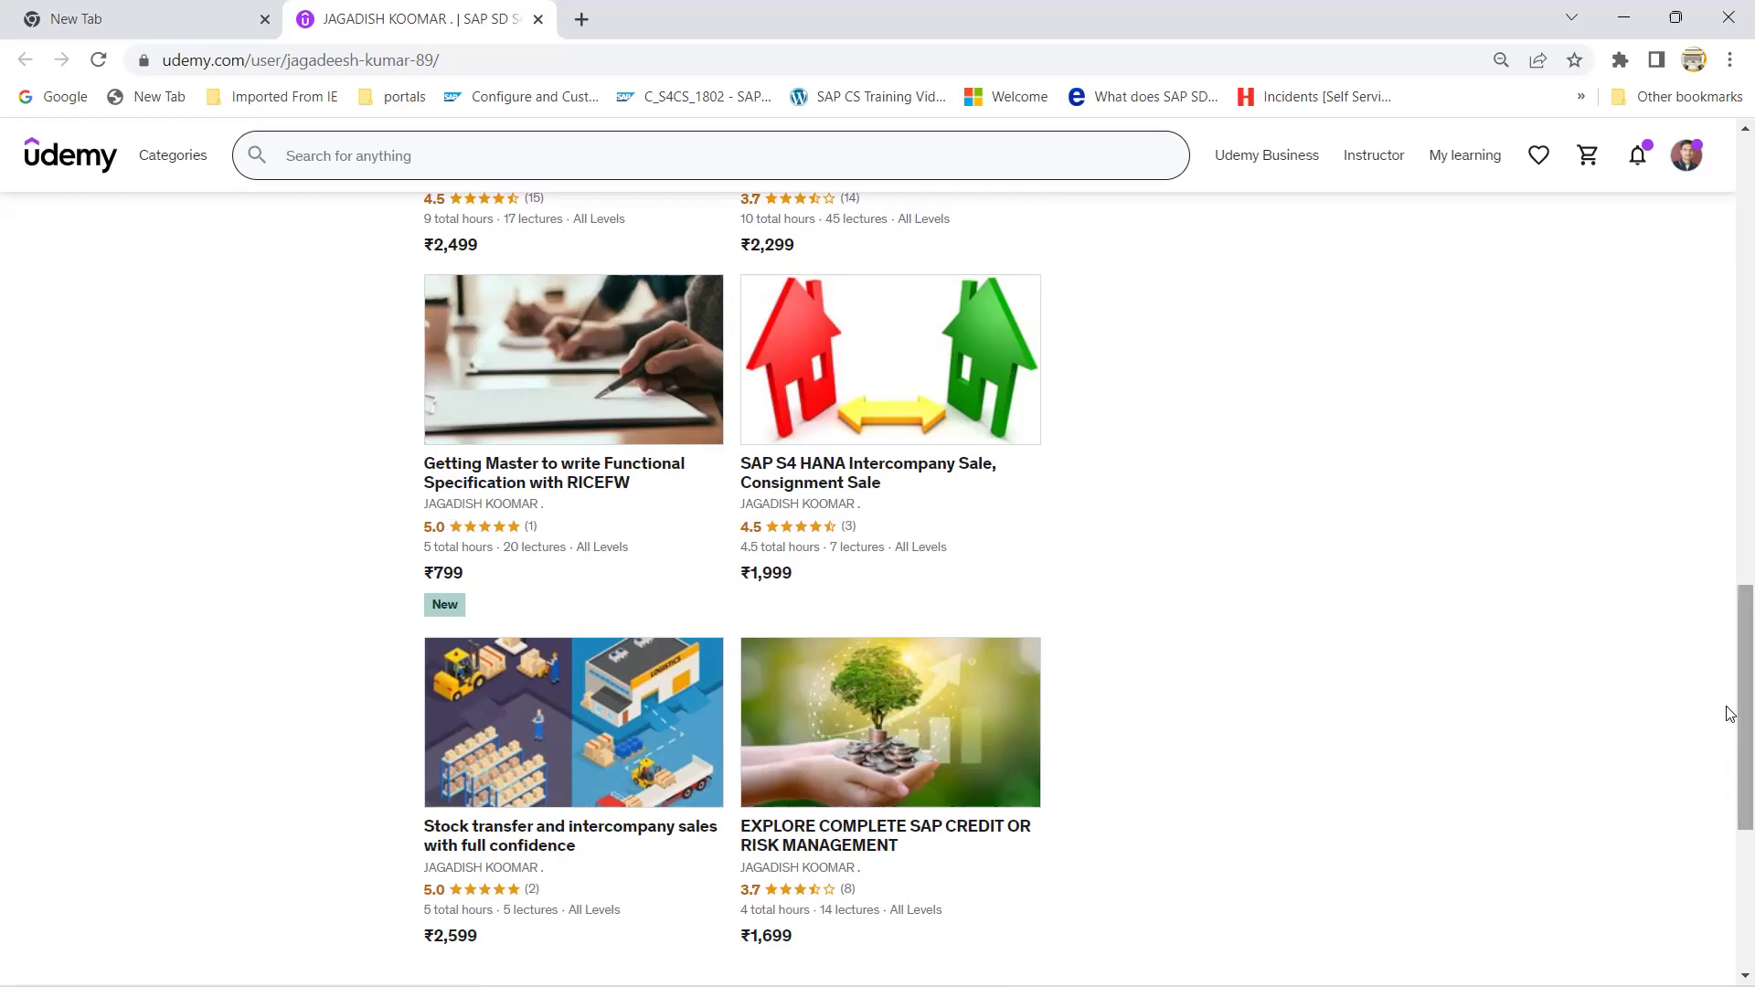
pyautogui.scroll(-3, 1727, 710)
pyautogui.scroll(5, 1730, 608)
pyautogui.scroll(12, 1731, 608)
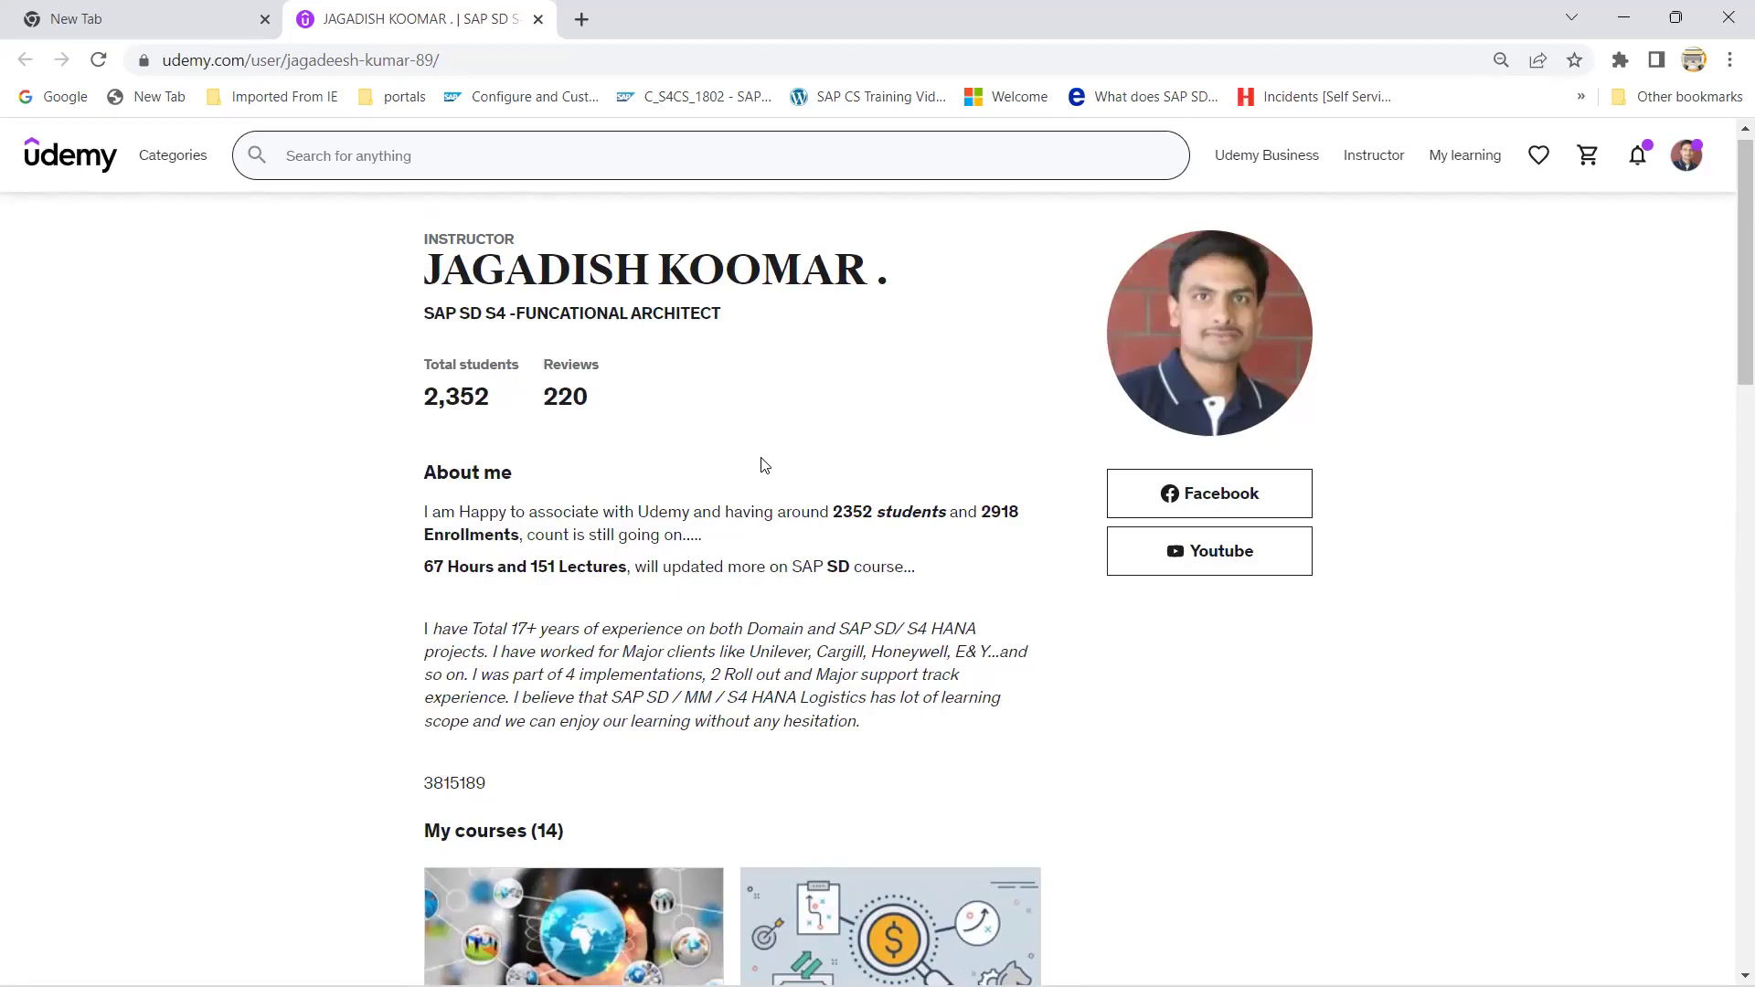
# Step: Switch to SAP and open General Table Display with transaction se16n
pyautogui.hotkey('alt', 'Tab')
pyautogui.write('se1')
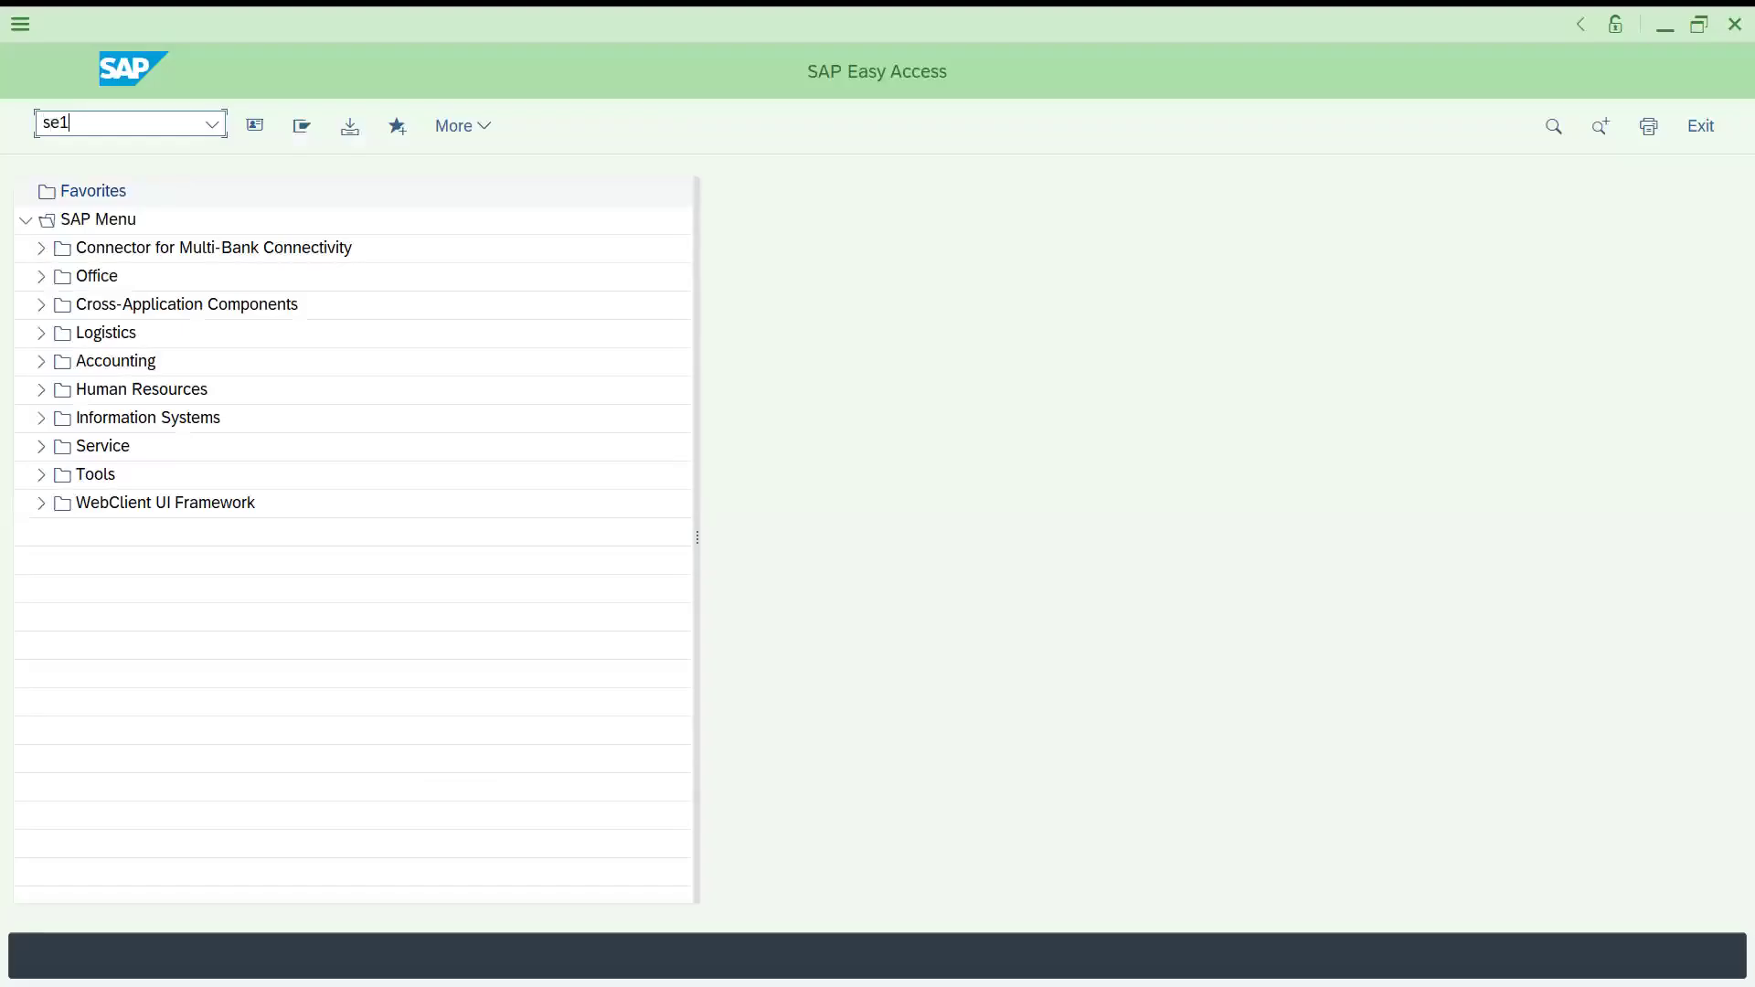
pyautogui.write('6n')
pyautogui.press('Return')
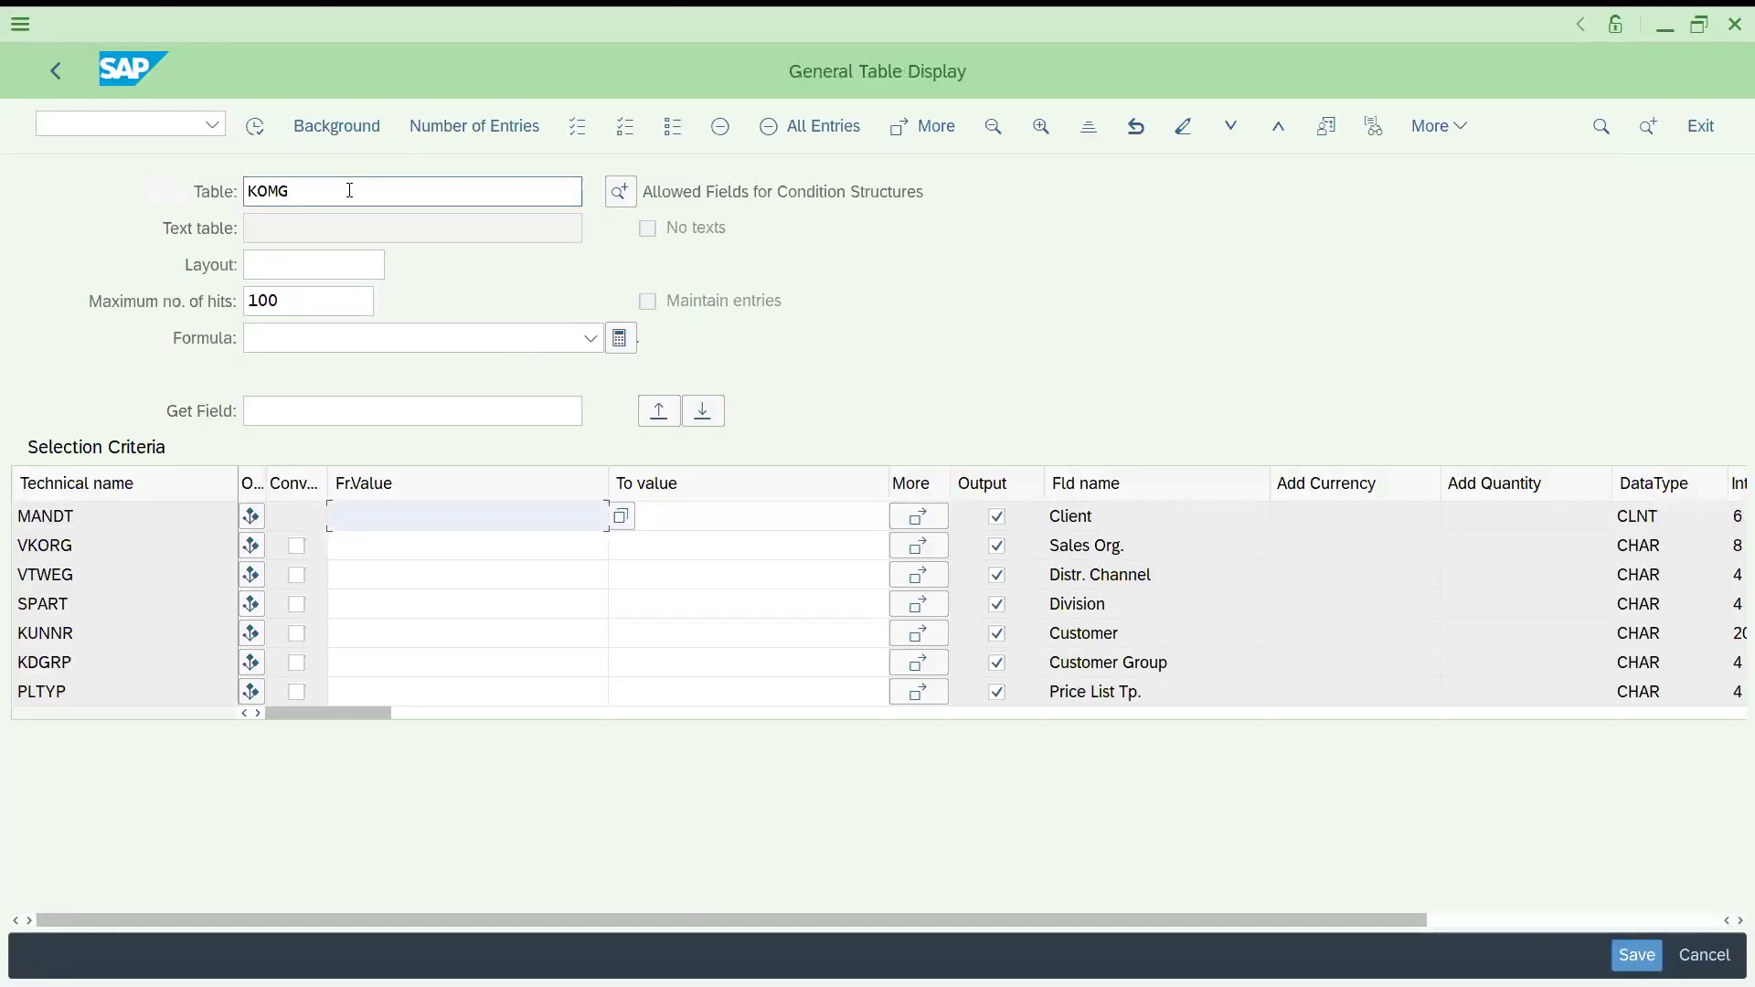
# Step: Look up table VBAK and display its entries without any selection criteria
pyautogui.moveTo(338, 188); pyautogui.dragTo(148, 195)
pyautogui.write('vbak')
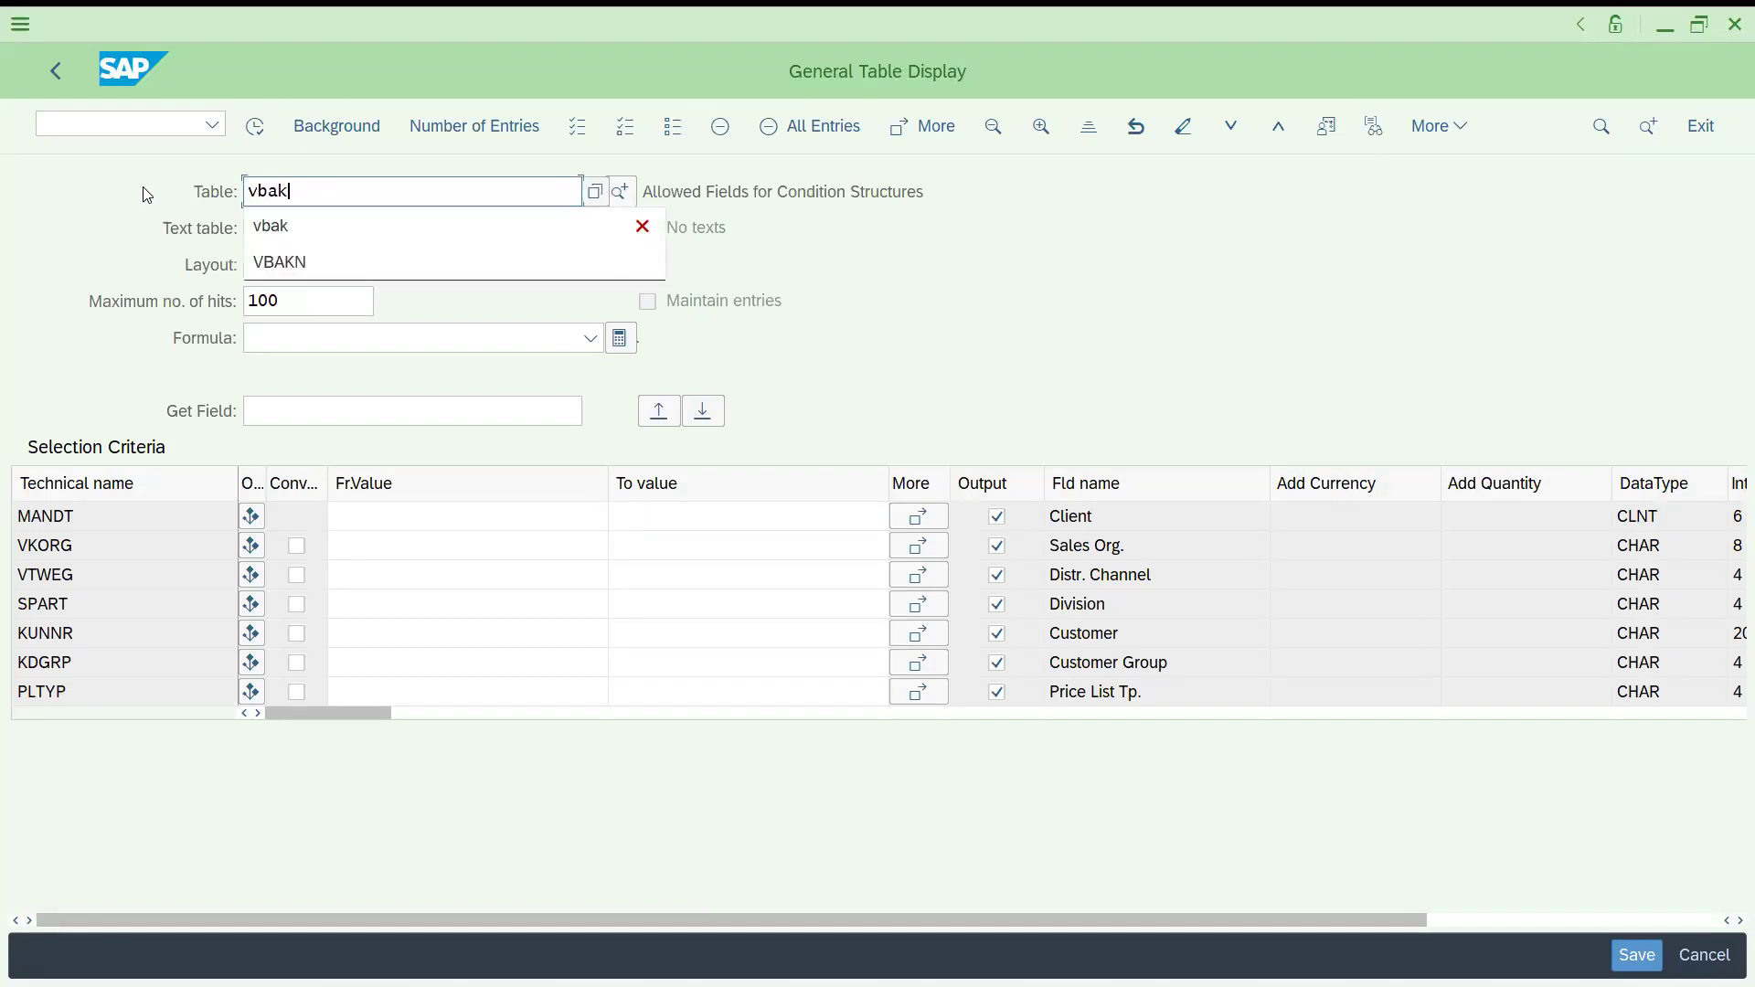
pyautogui.press('Return')
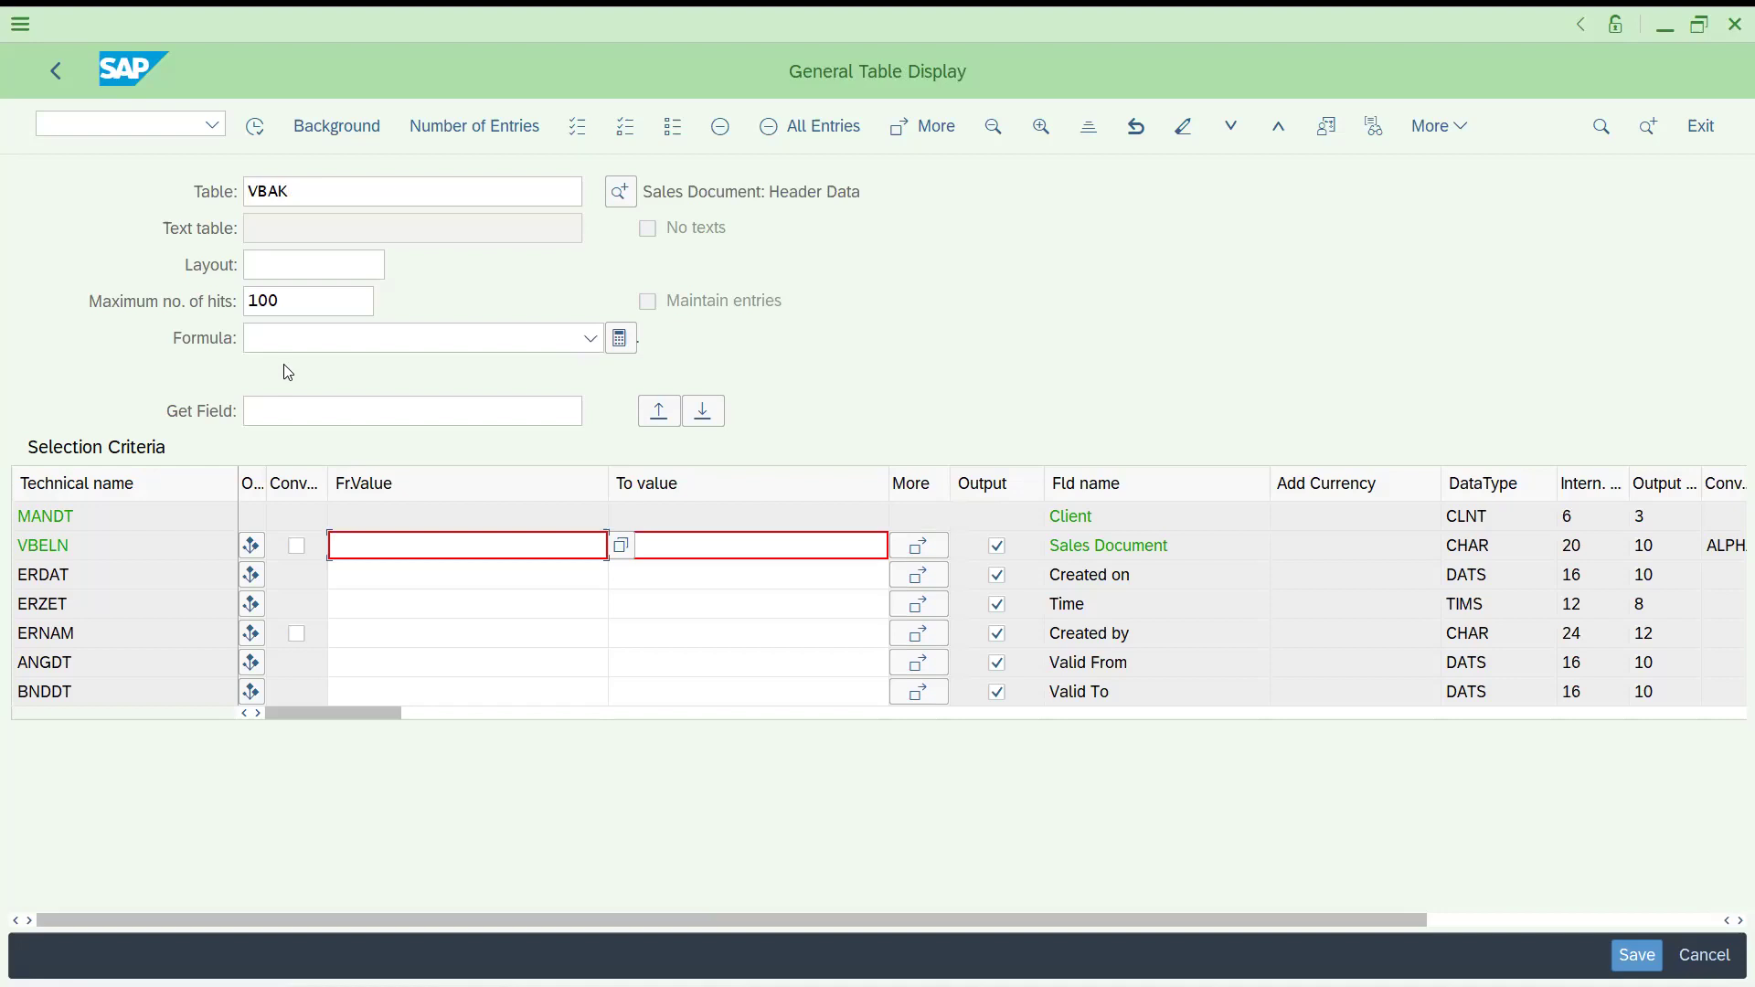
pyautogui.click(256, 128)
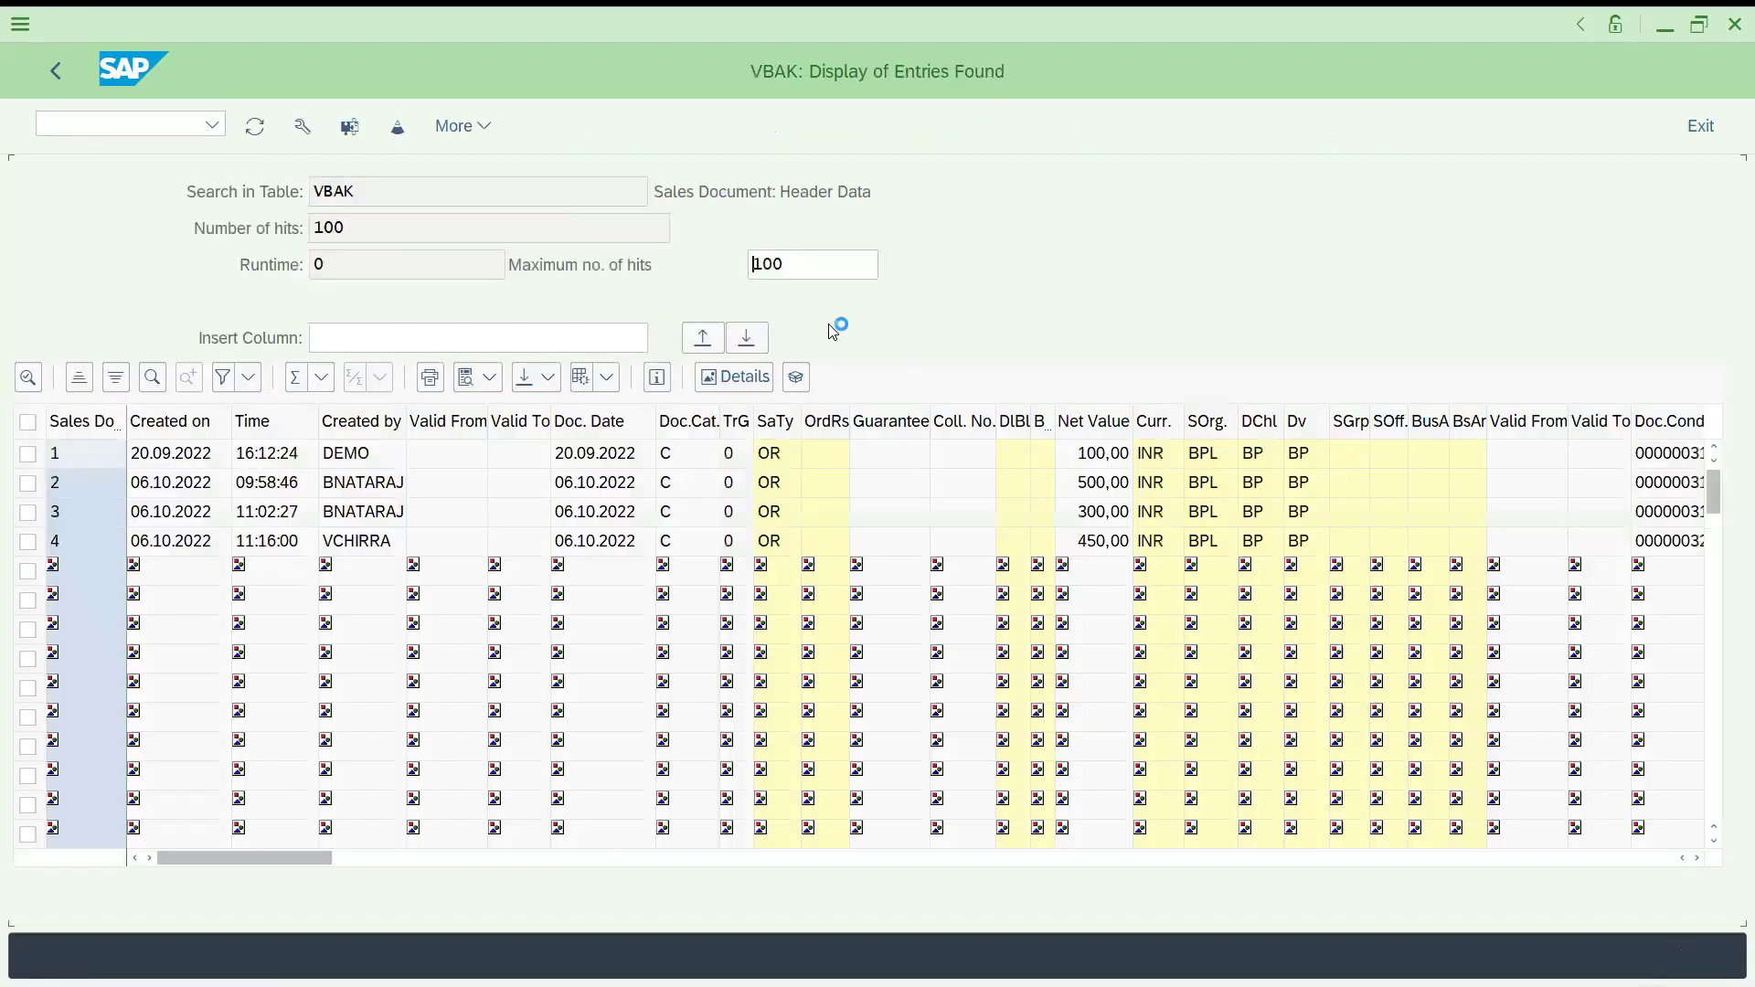
# Step: Examine the columns of the VBAK sales document entries across to the pricing procedure and shipping condition
pyautogui.click(381, 543)
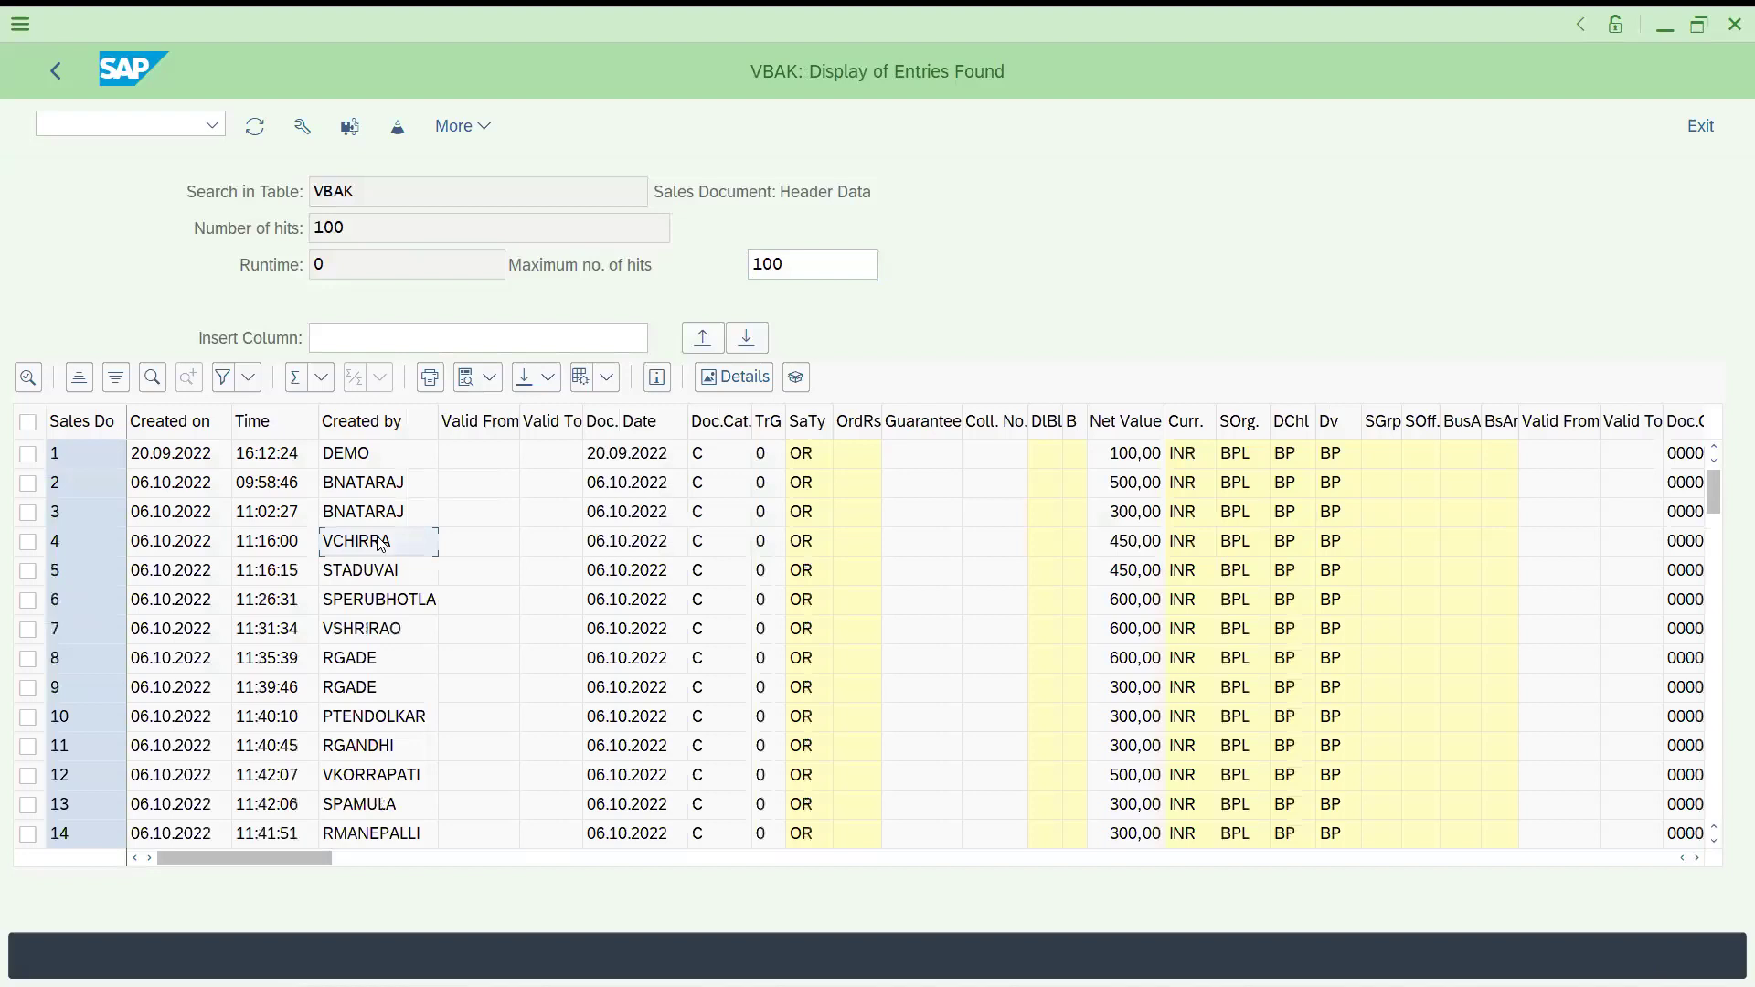
pyautogui.press('Right')
pyautogui.press('Right')
pyautogui.press('Right')
pyautogui.press('Right')
pyautogui.press('Right')
pyautogui.press('Right')
pyautogui.press('Right')
pyautogui.press('Right')
pyautogui.press('Right')
pyautogui.press('Right')
pyautogui.press('Right')
pyautogui.press('Right')
pyautogui.press('Right')
pyautogui.press('Right')
pyautogui.press('Right')
pyautogui.press('Right')
pyautogui.press('Right')
pyautogui.press('Right')
pyautogui.press('Right')
pyautogui.press('Right')
pyautogui.press('Right')
pyautogui.press('Right')
pyautogui.press('Right')
pyautogui.press('Right')
pyautogui.press('Right')
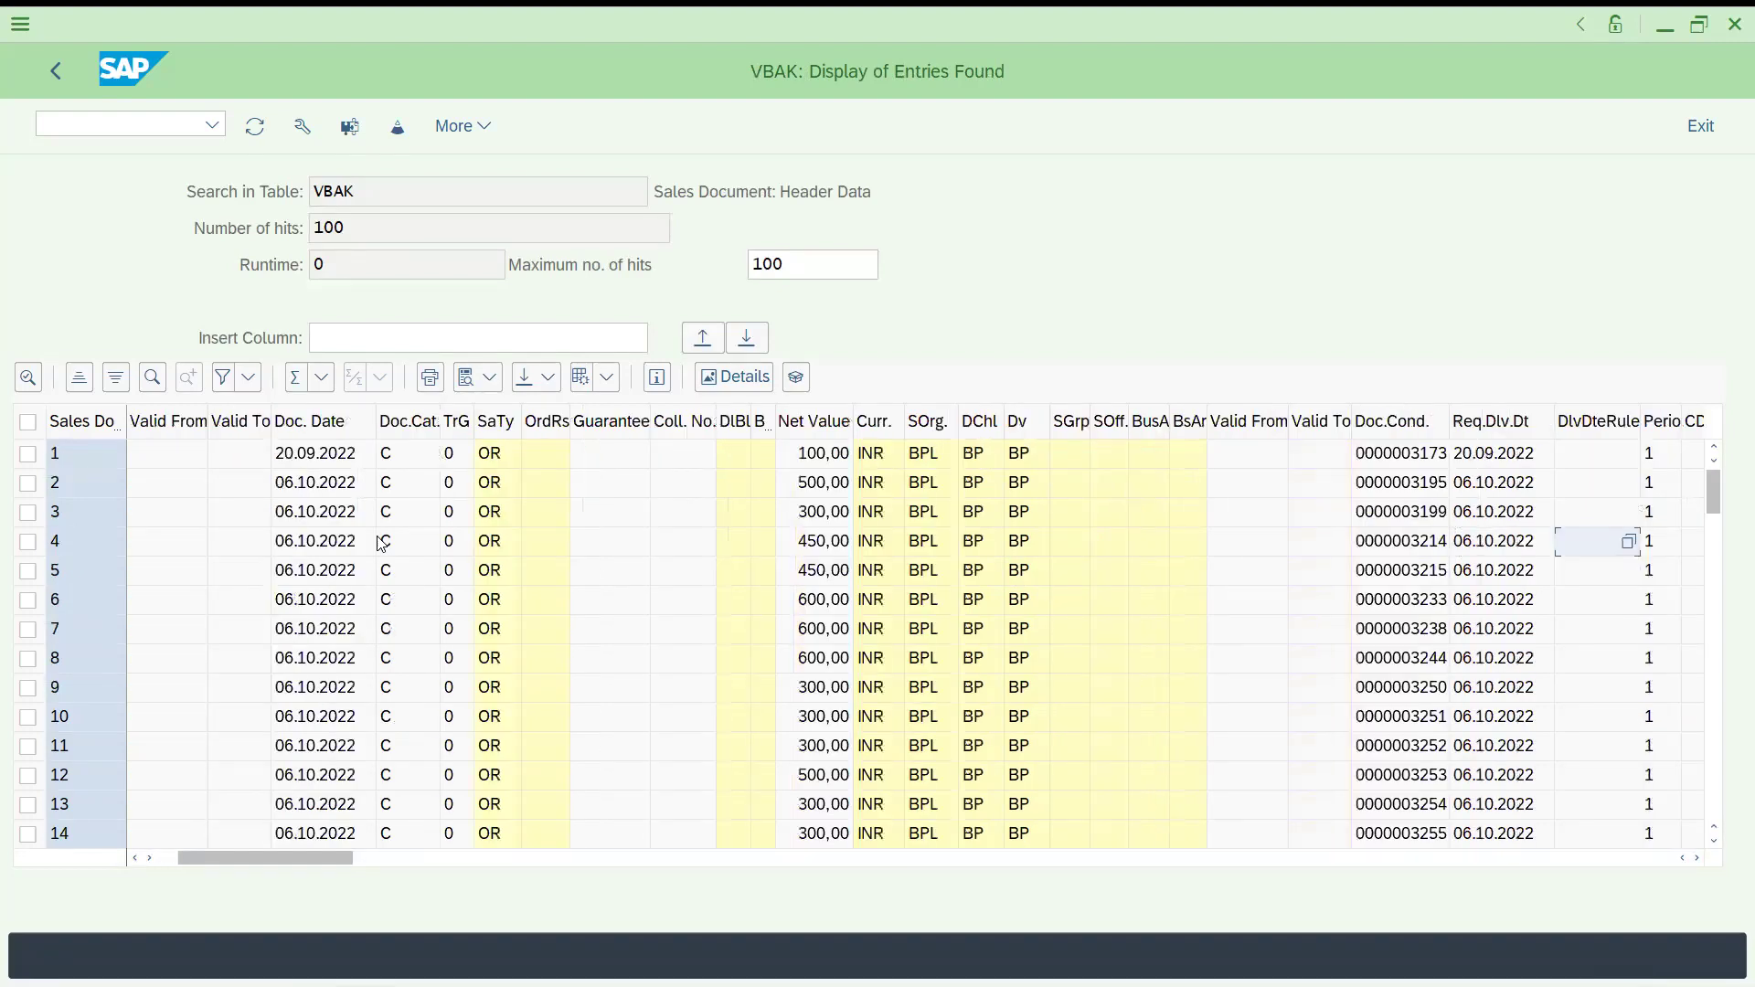
pyautogui.press('Right')
pyautogui.press('Right')
pyautogui.press('Right')
pyautogui.press('Right')
pyautogui.press('Right')
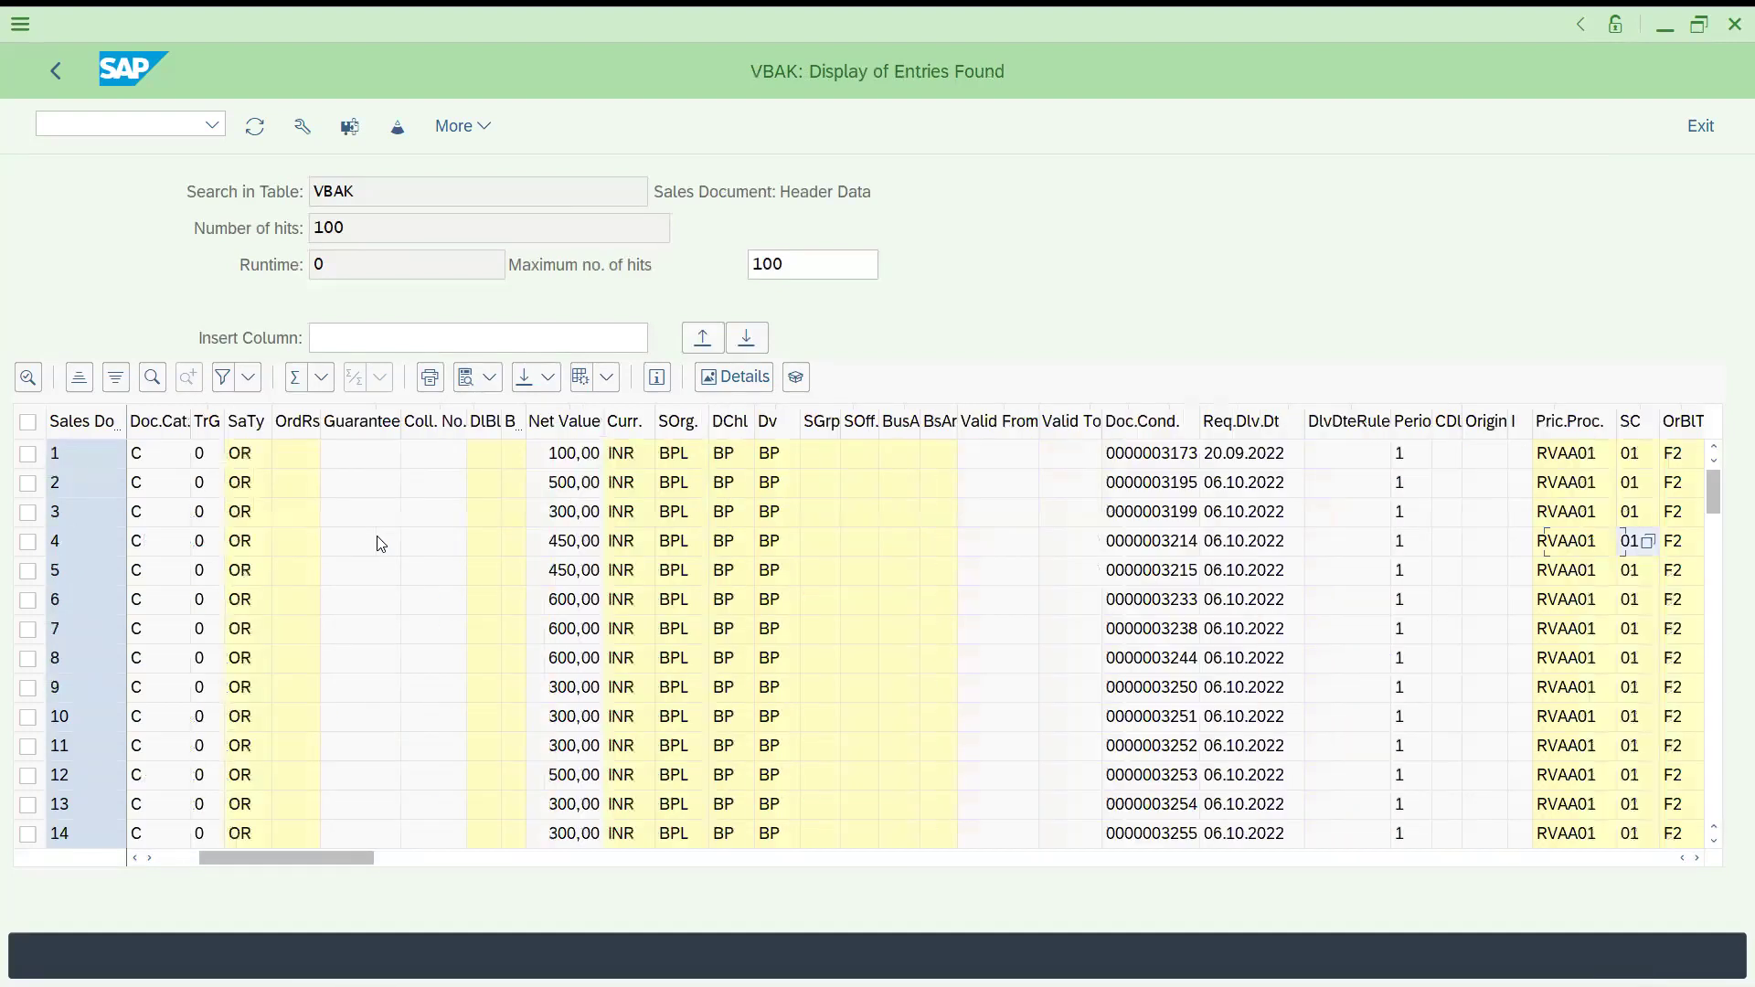
# Step: Return to the table selection and display the entries of table VBRK
pyautogui.click(57, 68)
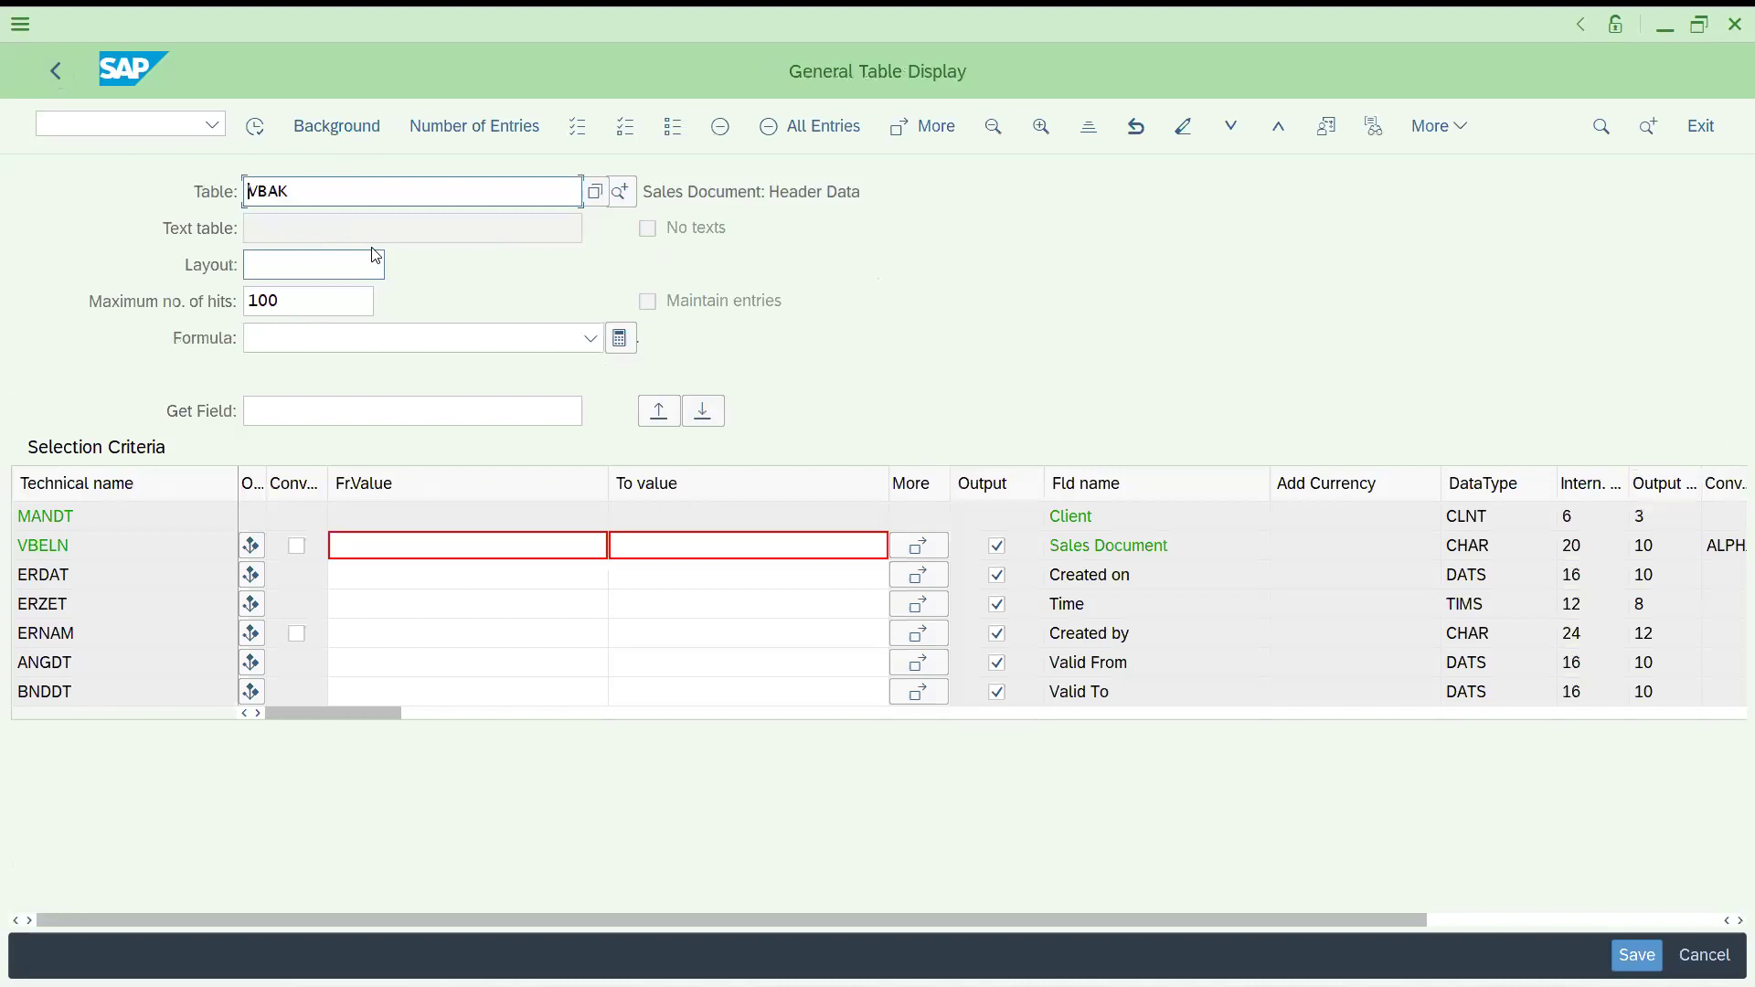
pyautogui.click(328, 194)
pyautogui.moveTo(328, 195); pyautogui.dragTo(105, 182)
pyautogui.write('vbrk')
pyautogui.press('Return')
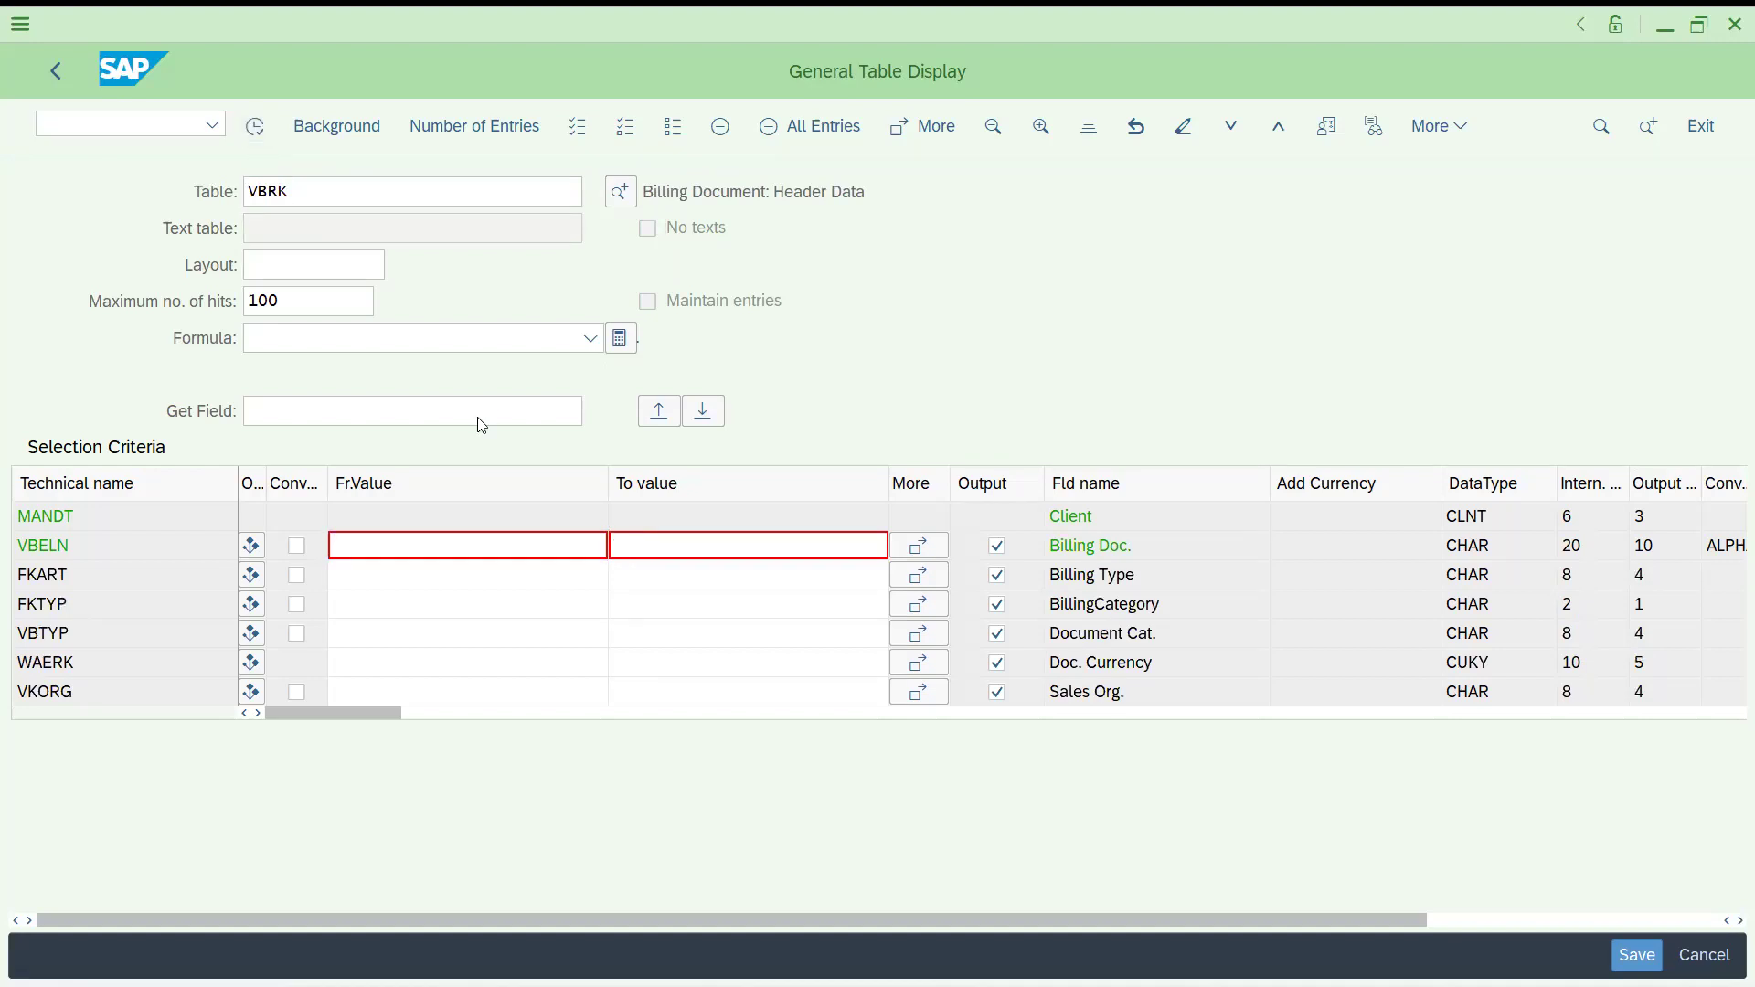
pyautogui.press('F8')
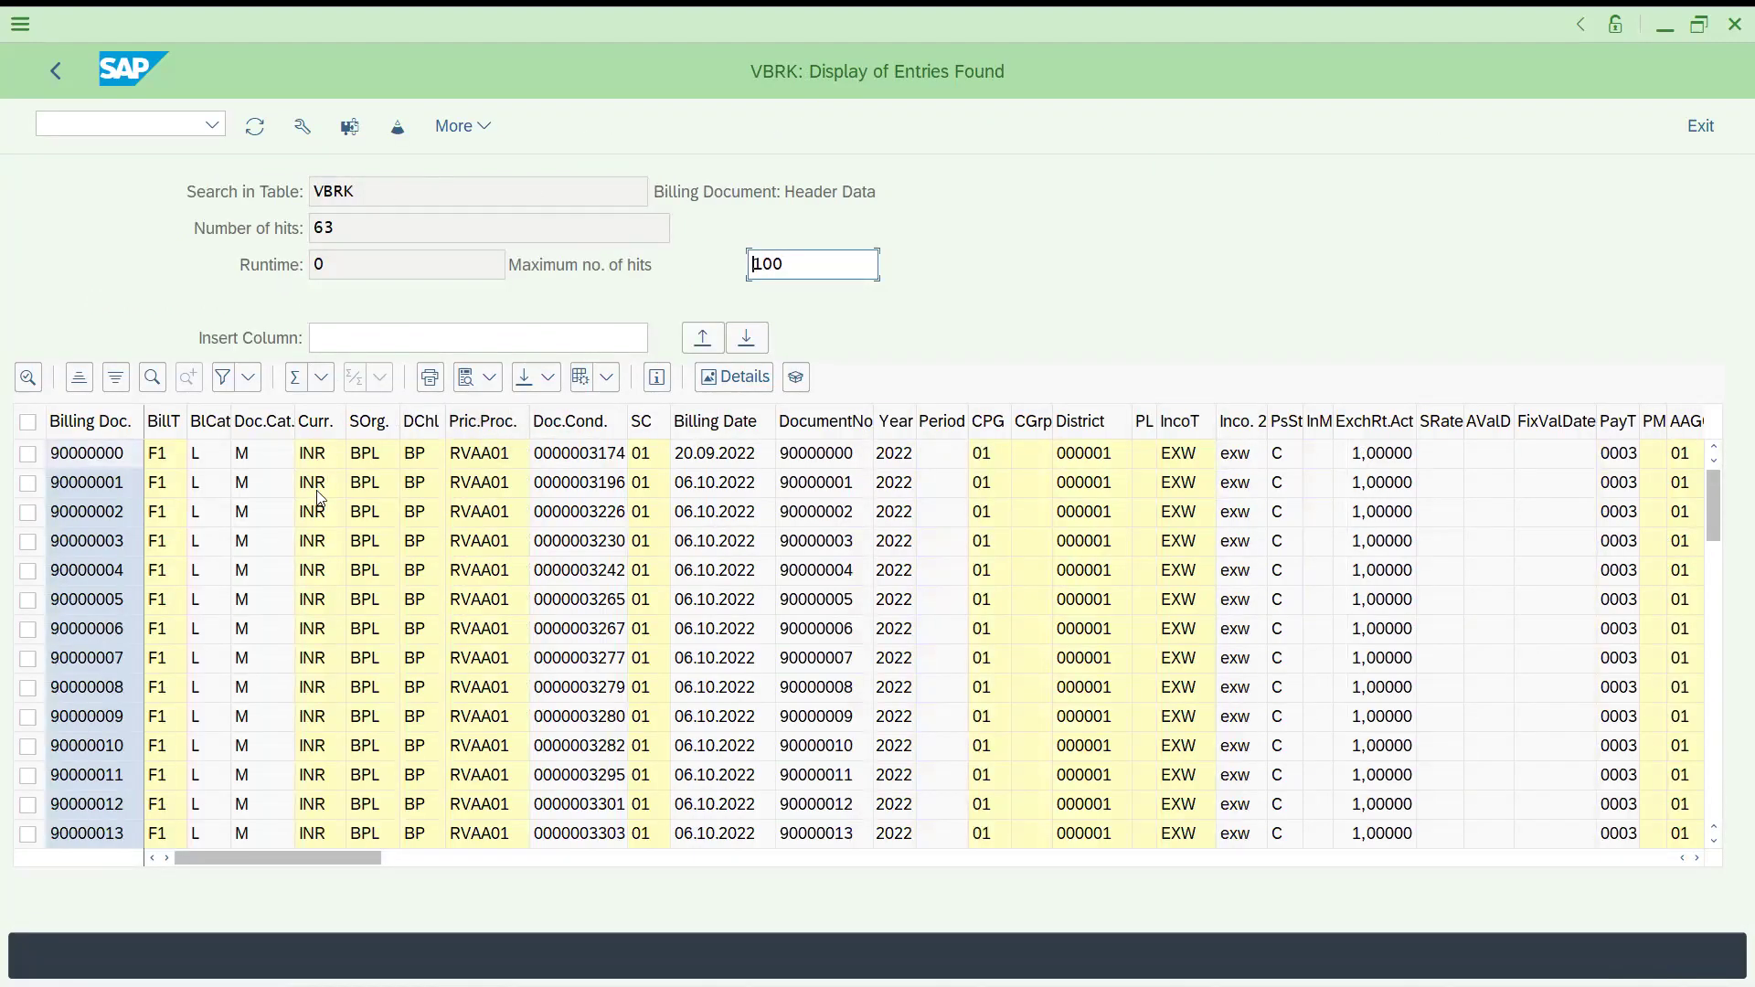
pyautogui.click(463, 127)
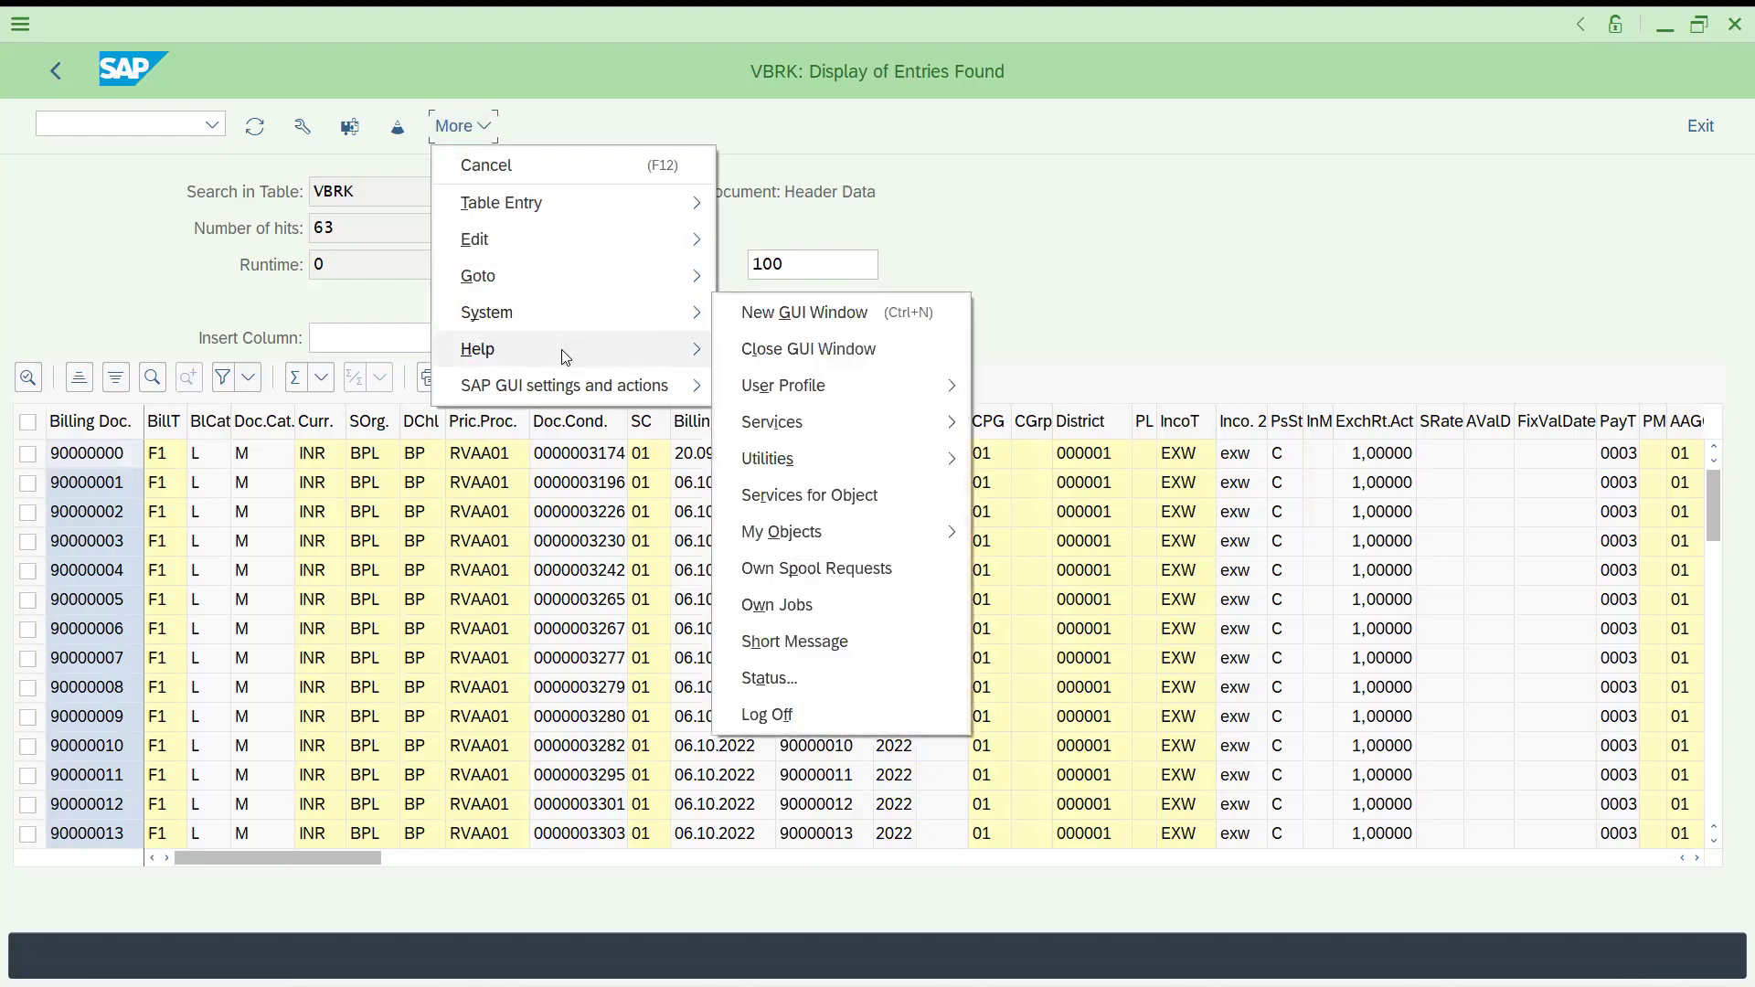
pyautogui.moveTo(561, 350)
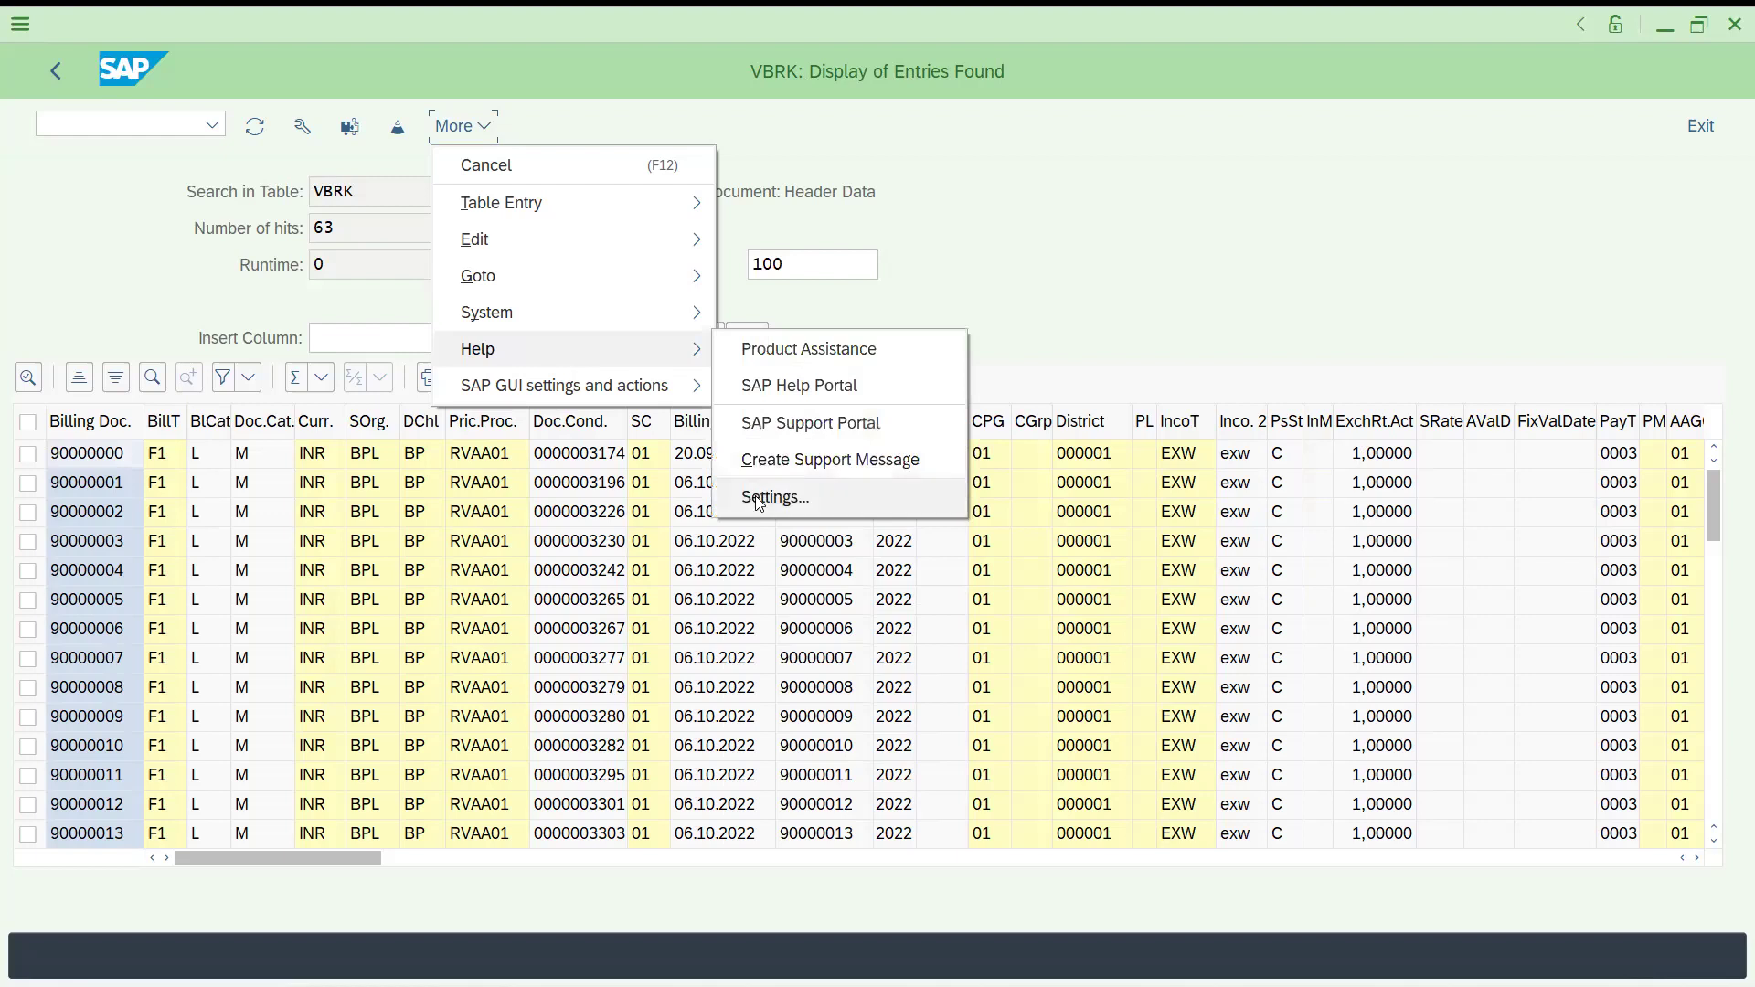
pyautogui.click(758, 499)
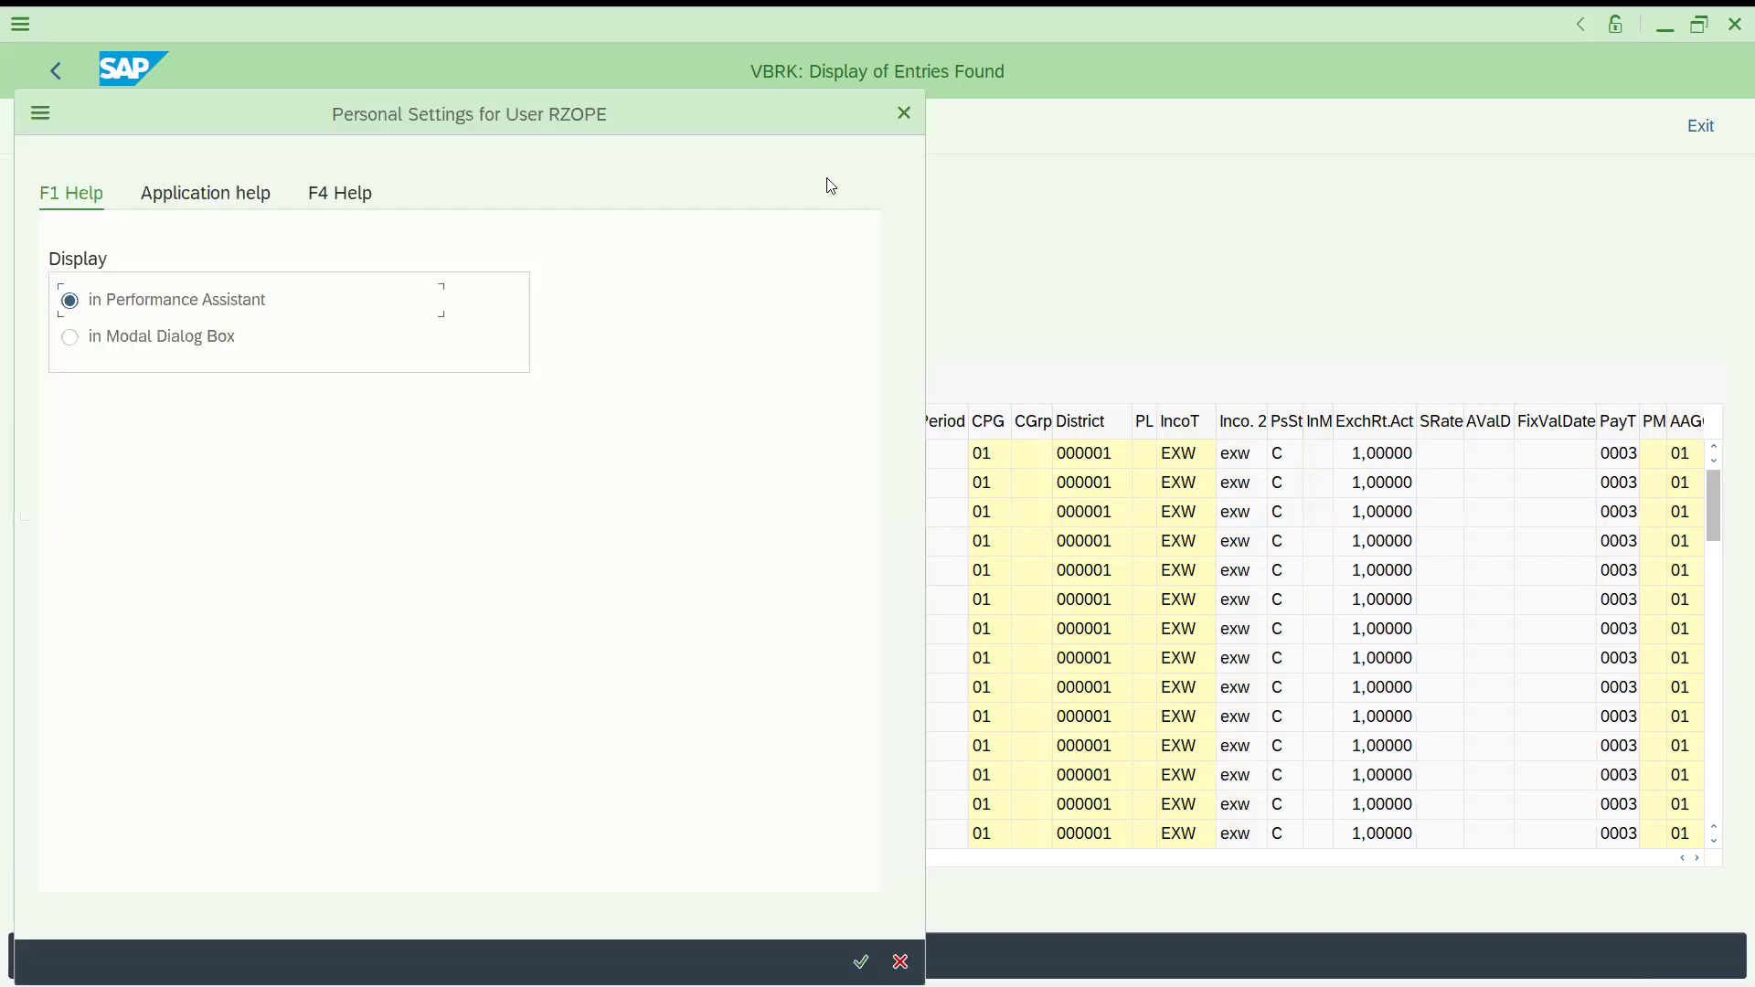
pyautogui.click(892, 116)
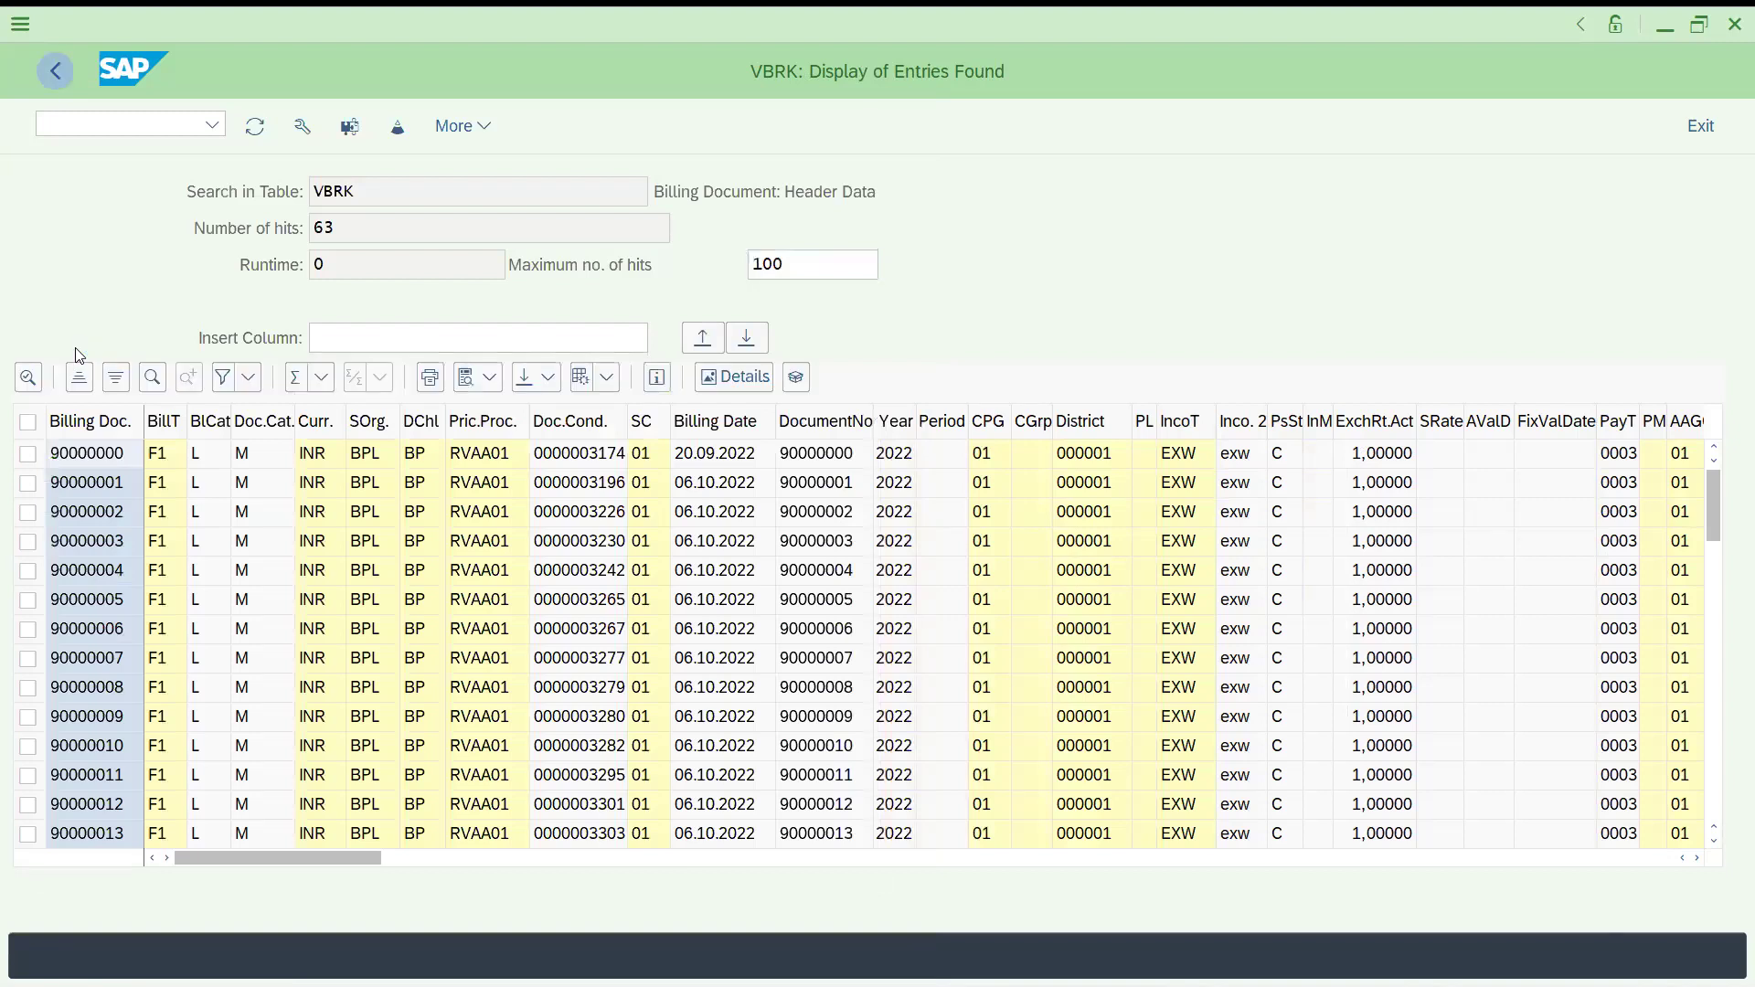
# Step: Leave the VBRK entries and open the ABAP Dictionary with transaction /nse11
pyautogui.press('F3')
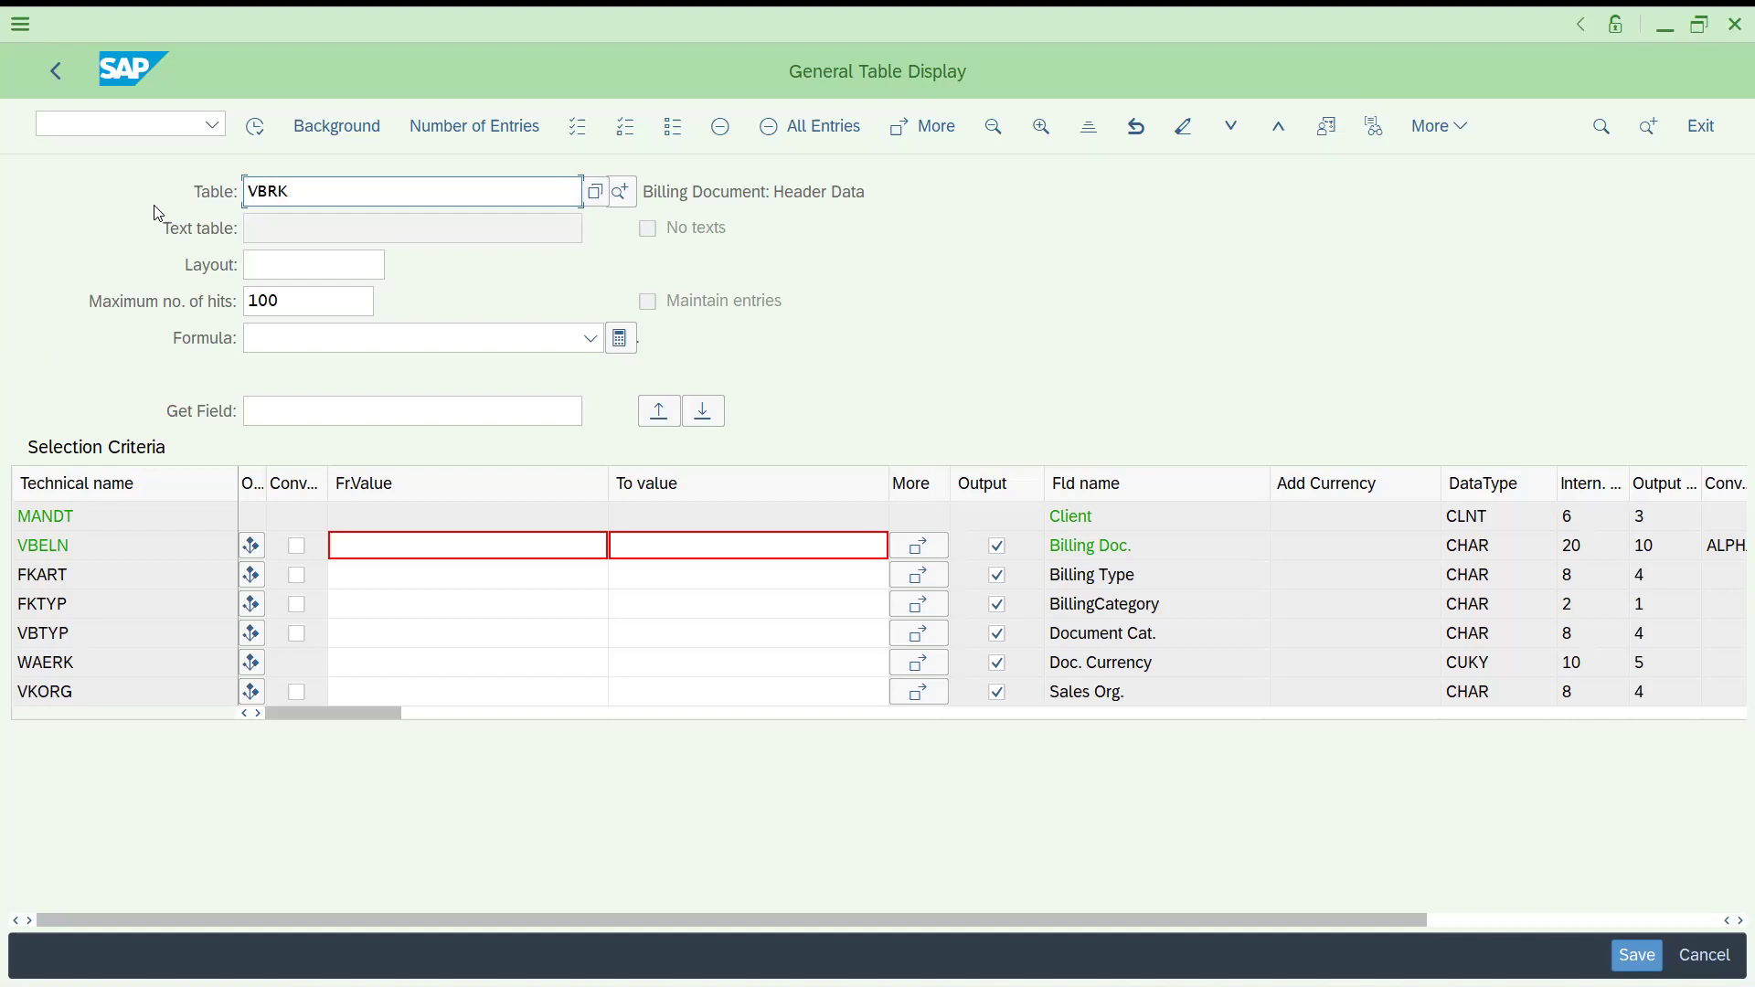
pyautogui.moveTo(314, 190); pyautogui.dragTo(240, 191)
pyautogui.click(64, 127)
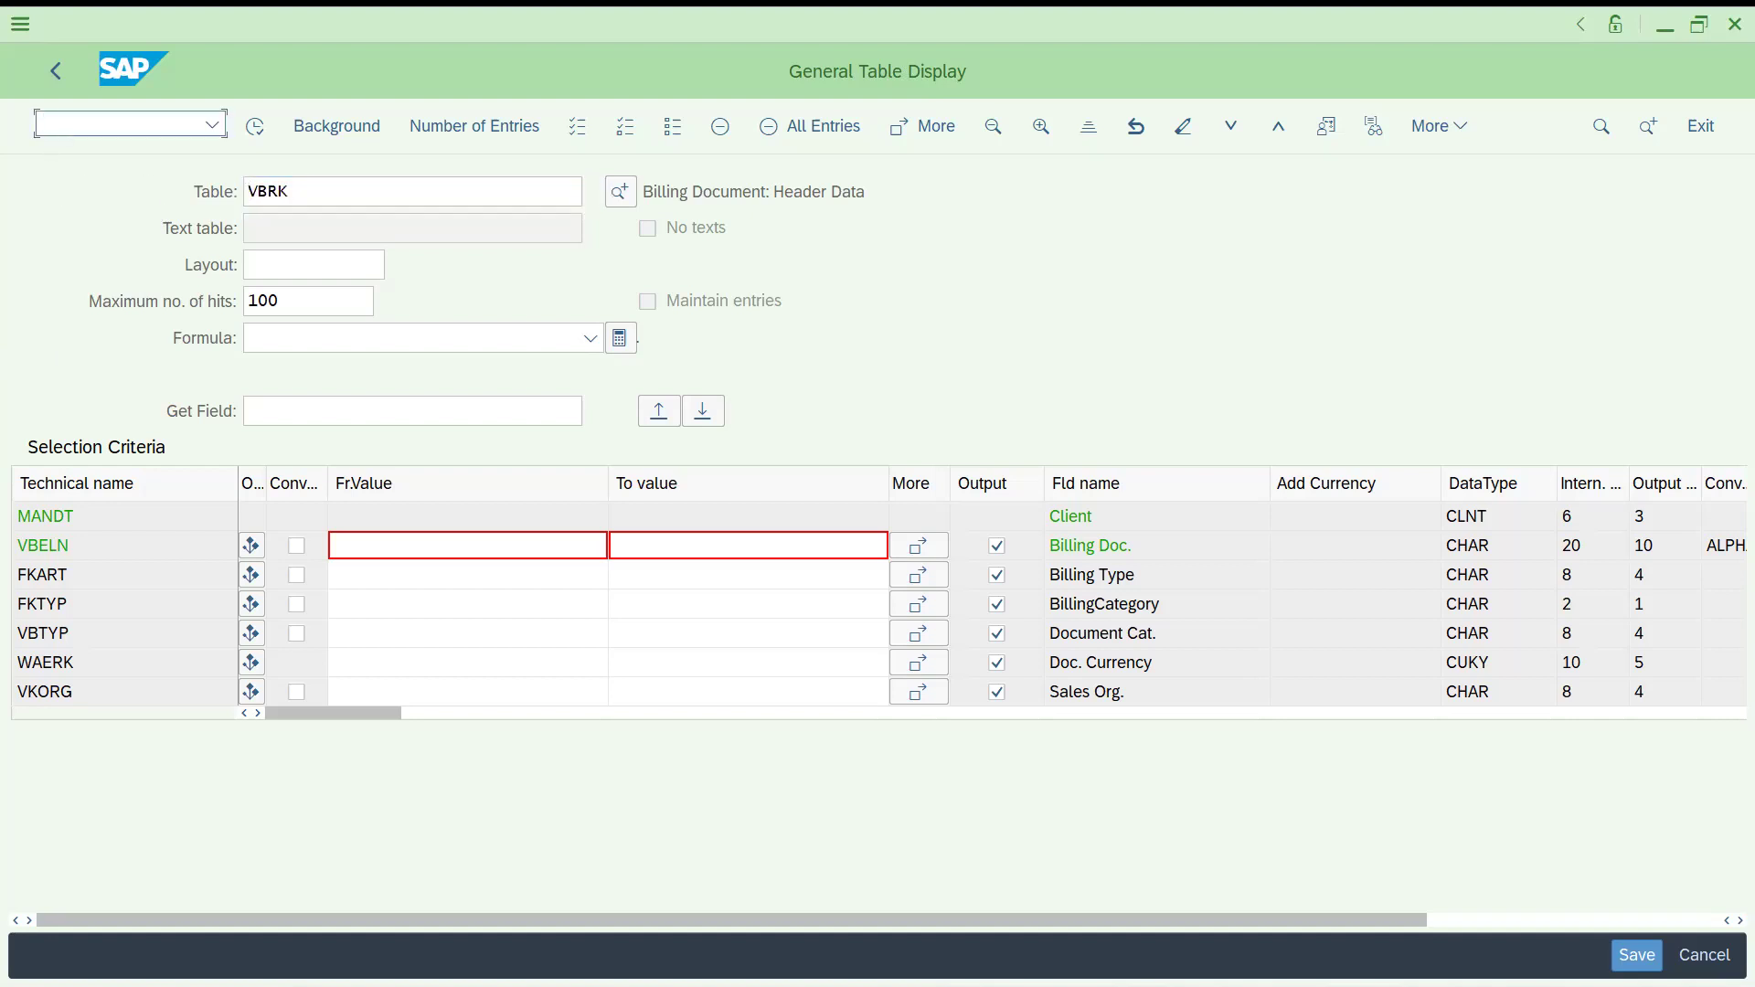
pyautogui.write('/nse11')
pyautogui.press('Return')
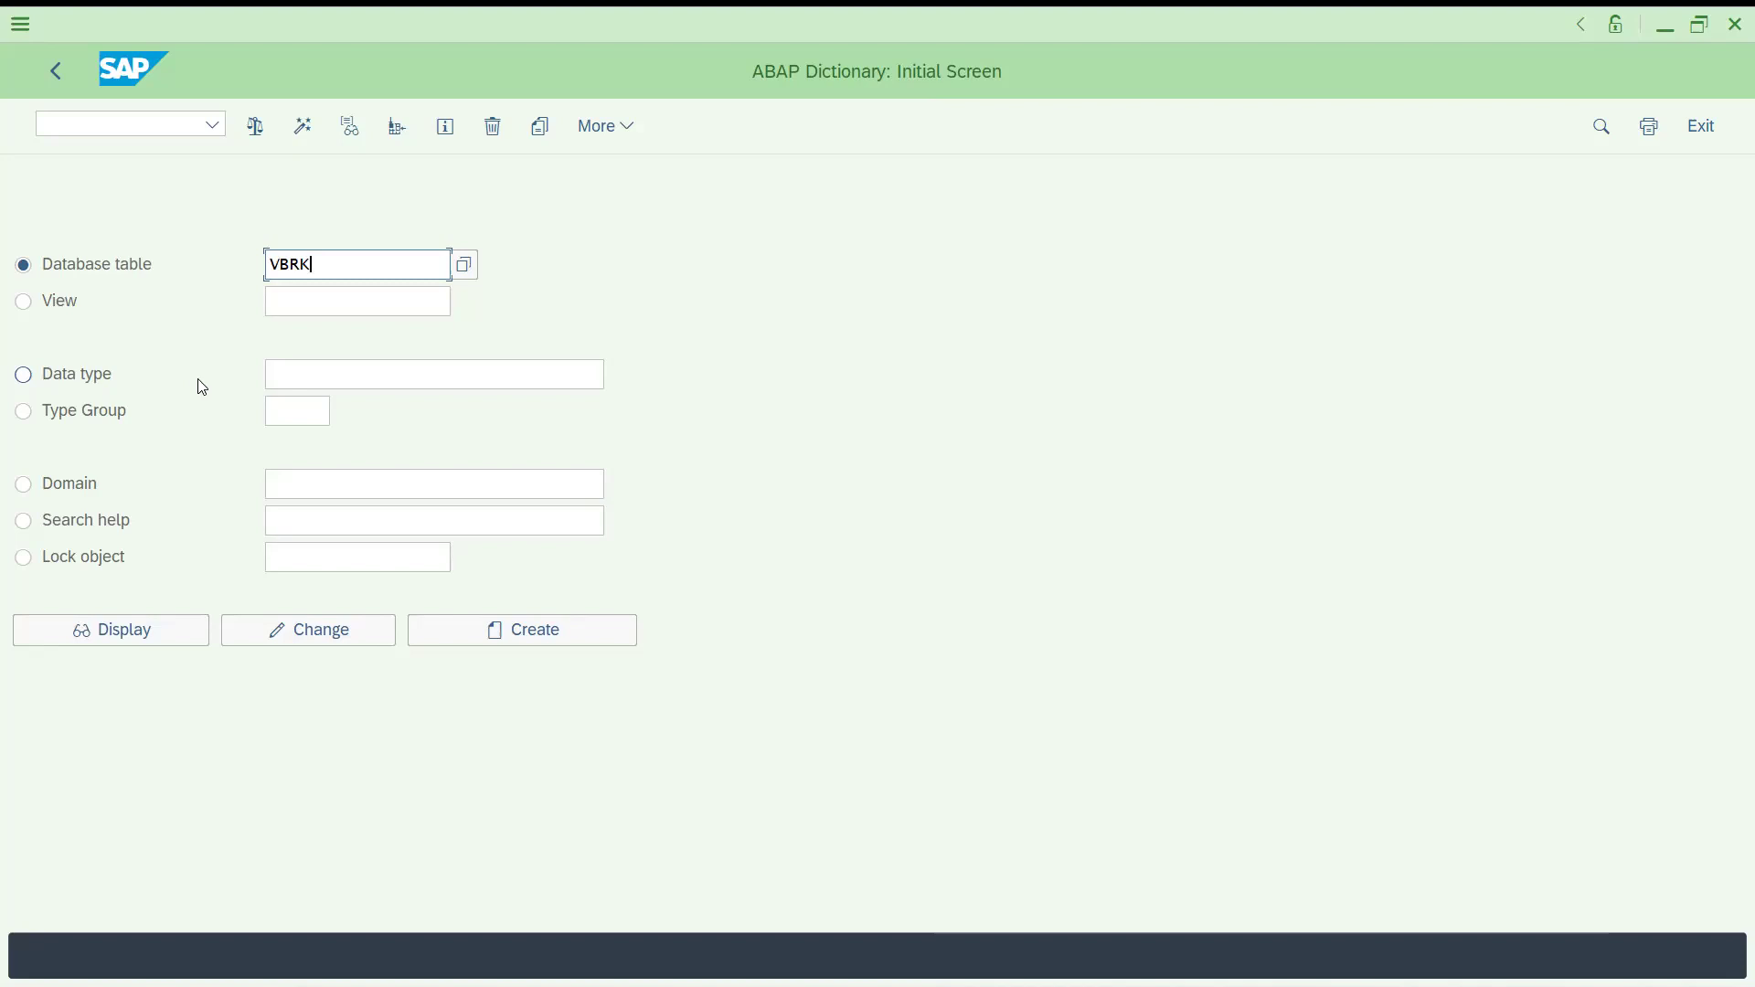
# Step: Go through the View, Data type, Type Group, Domain and Lock object types, and reselect Database table
pyautogui.click(60, 313)
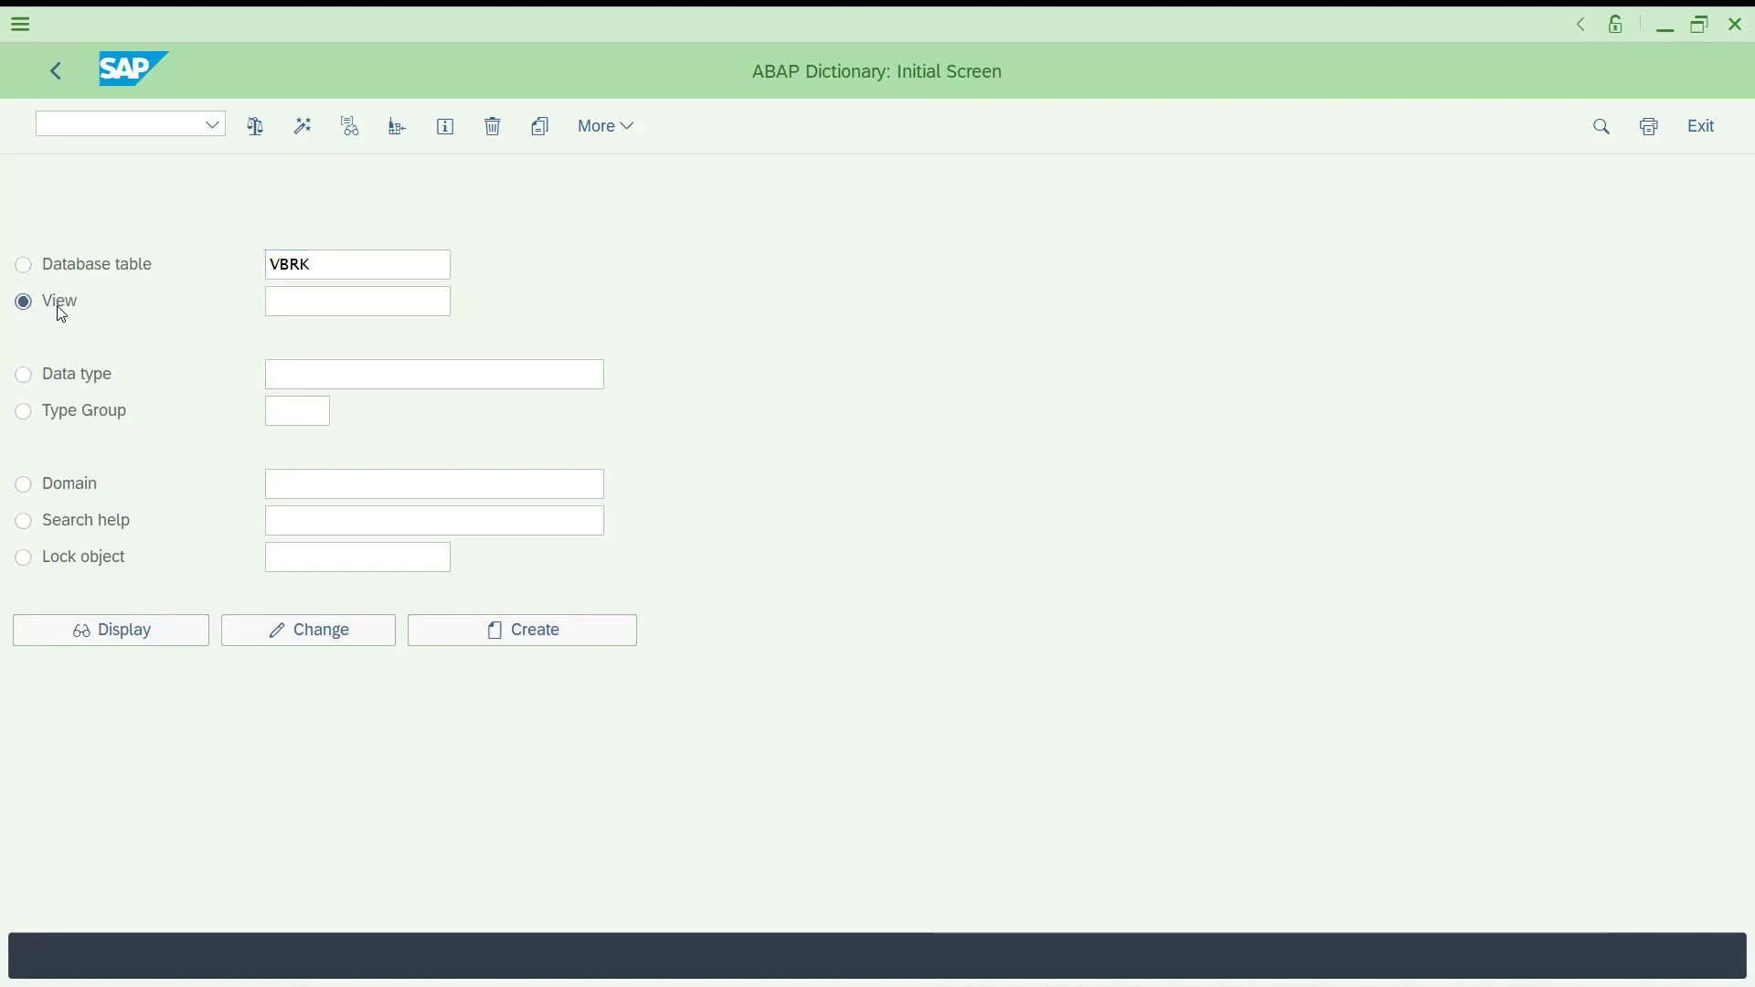
pyautogui.click(84, 266)
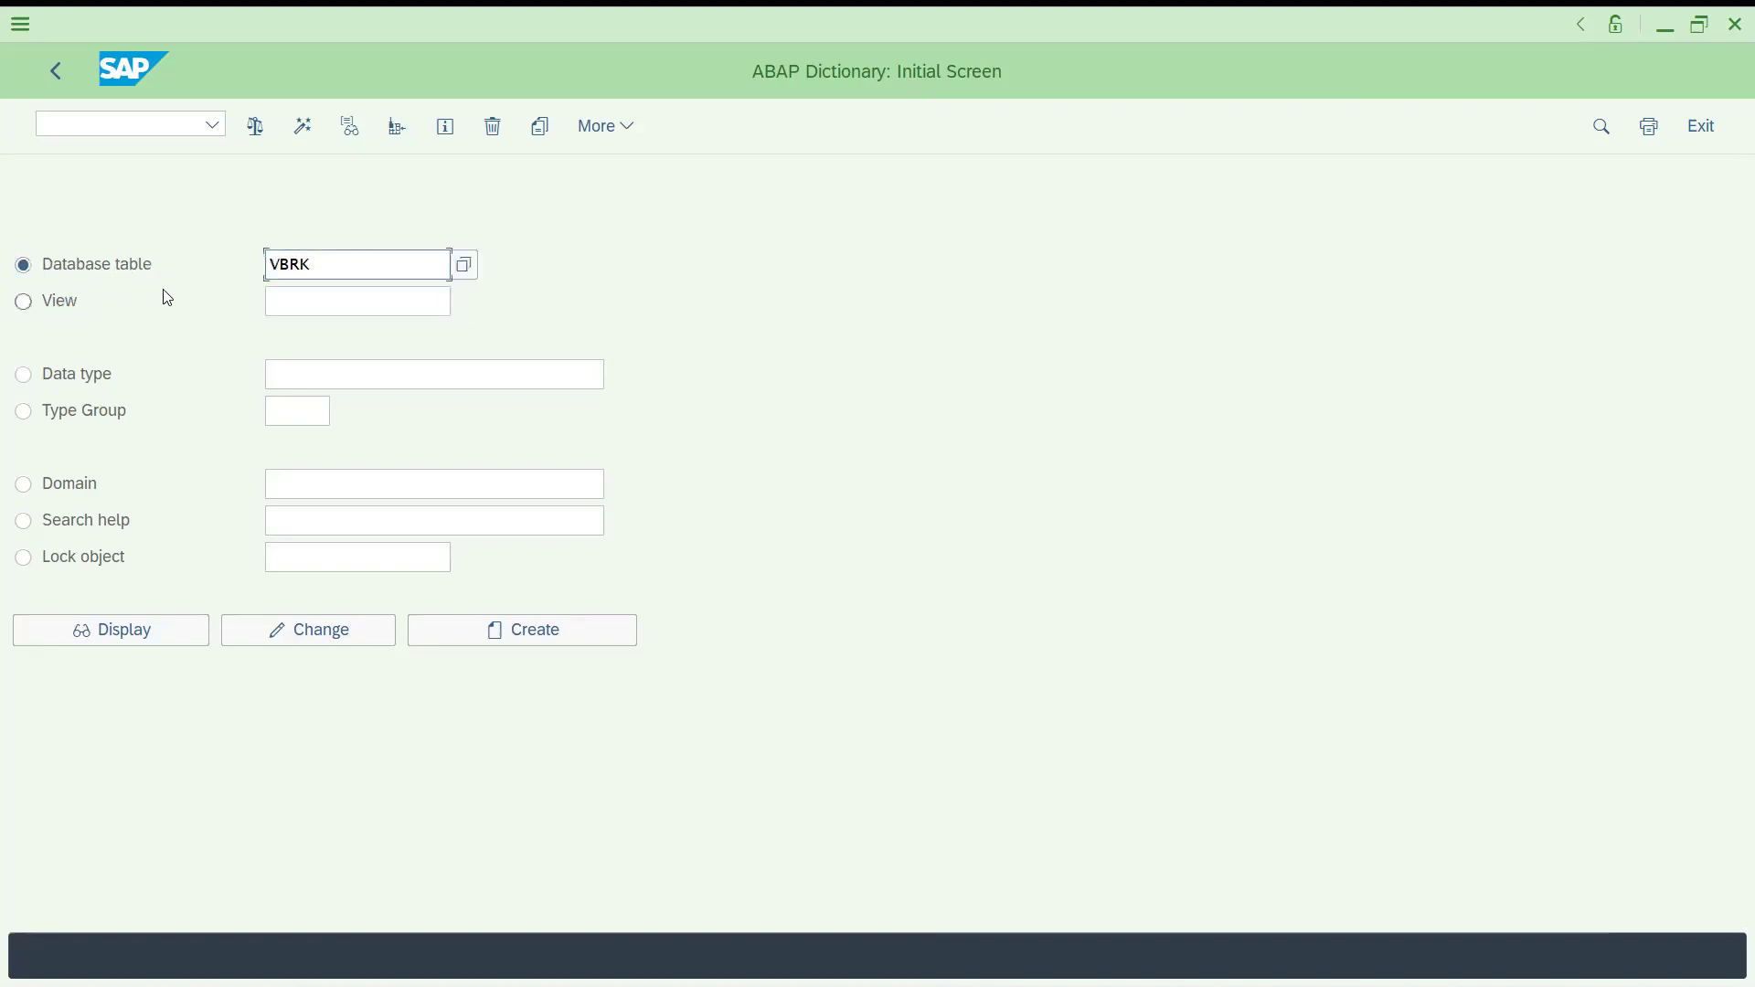
pyautogui.click(53, 309)
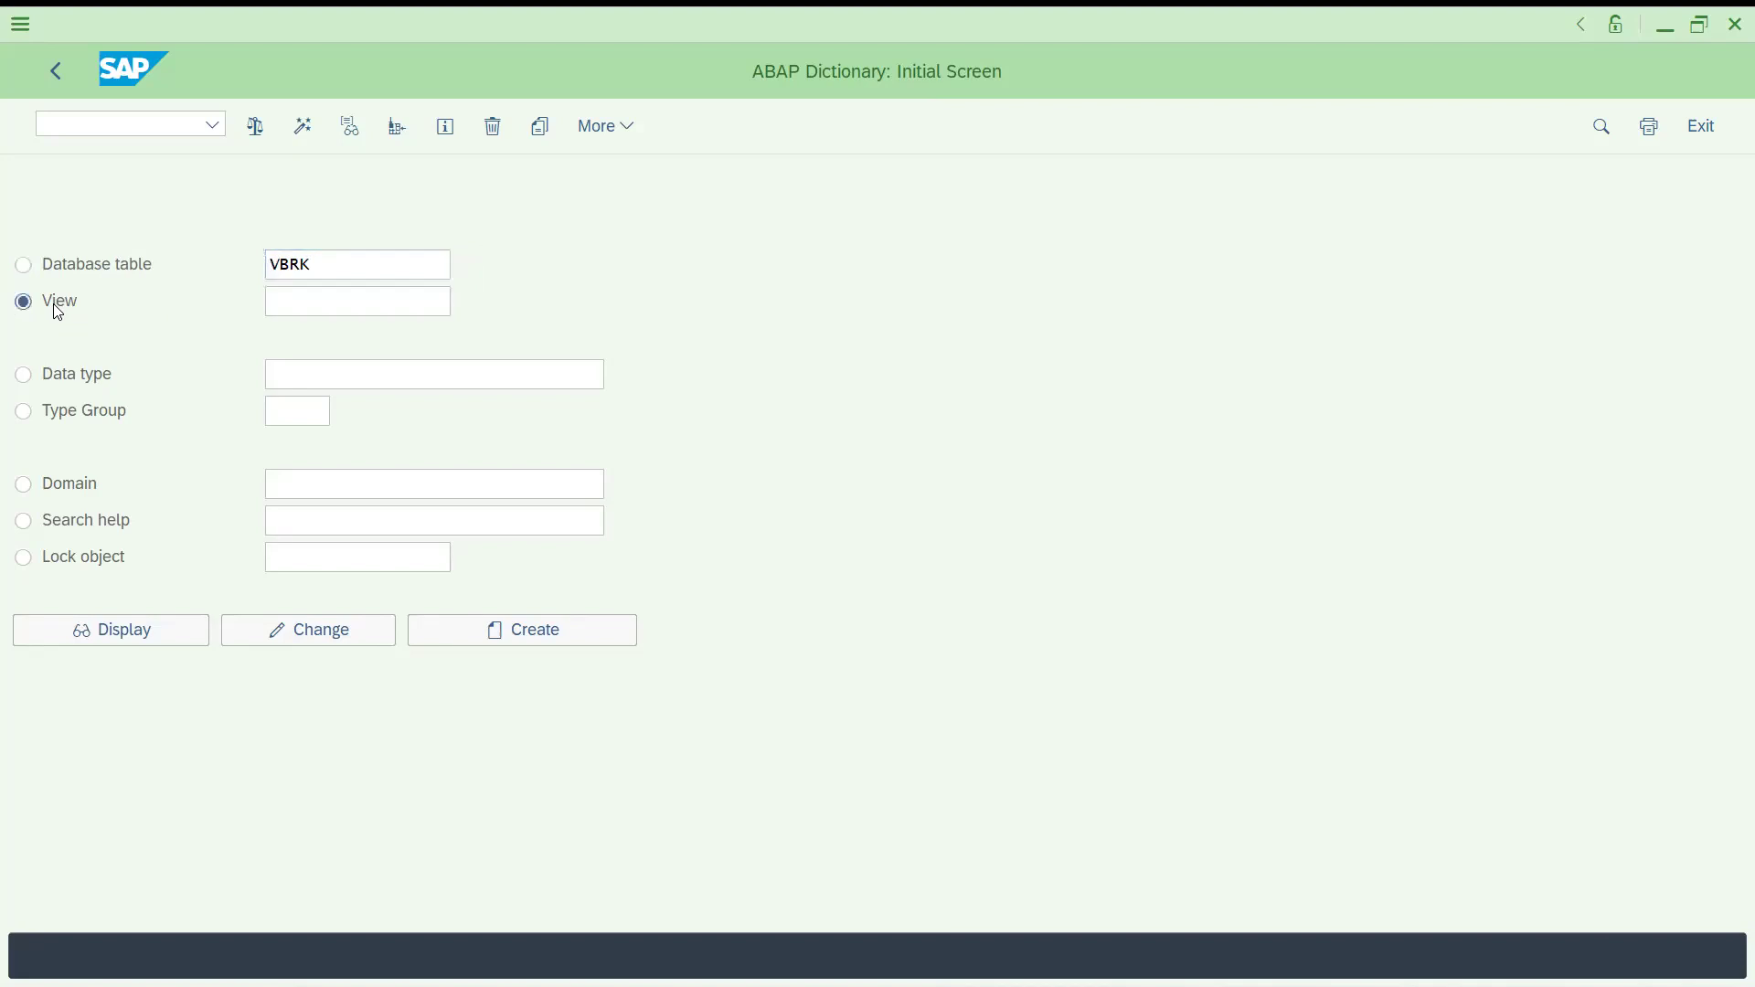
pyautogui.click(23, 265)
pyautogui.click(66, 307)
pyautogui.click(76, 267)
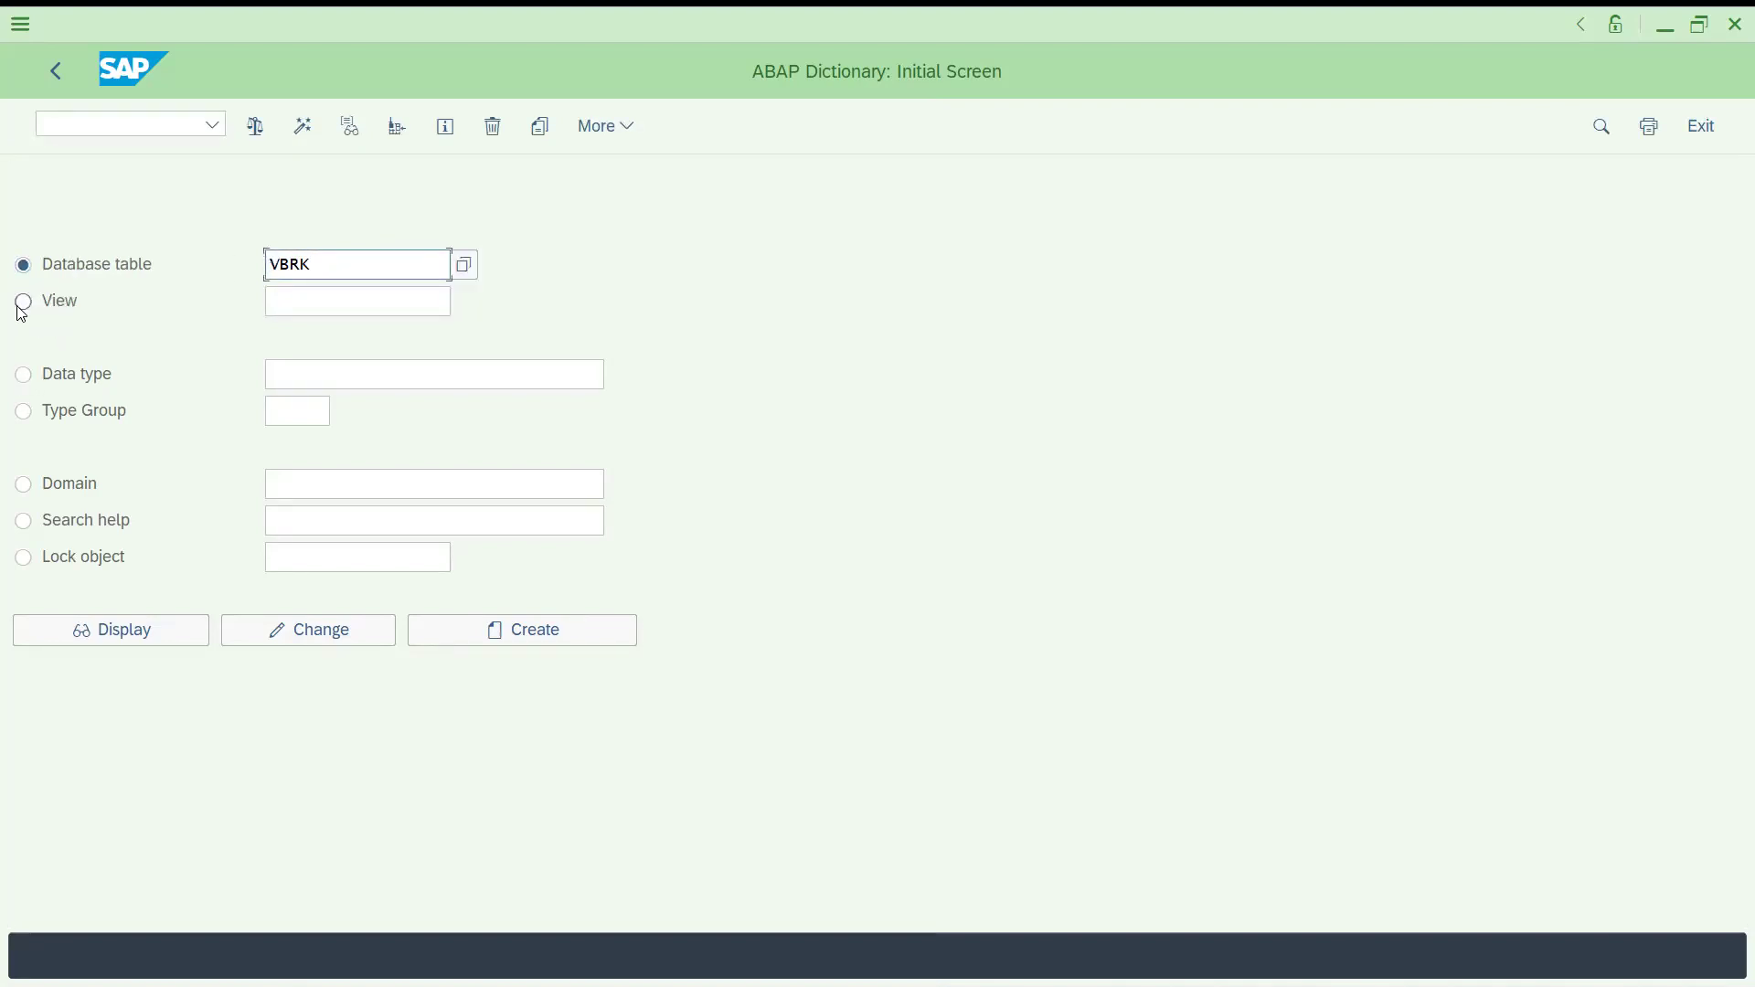
pyautogui.click(24, 375)
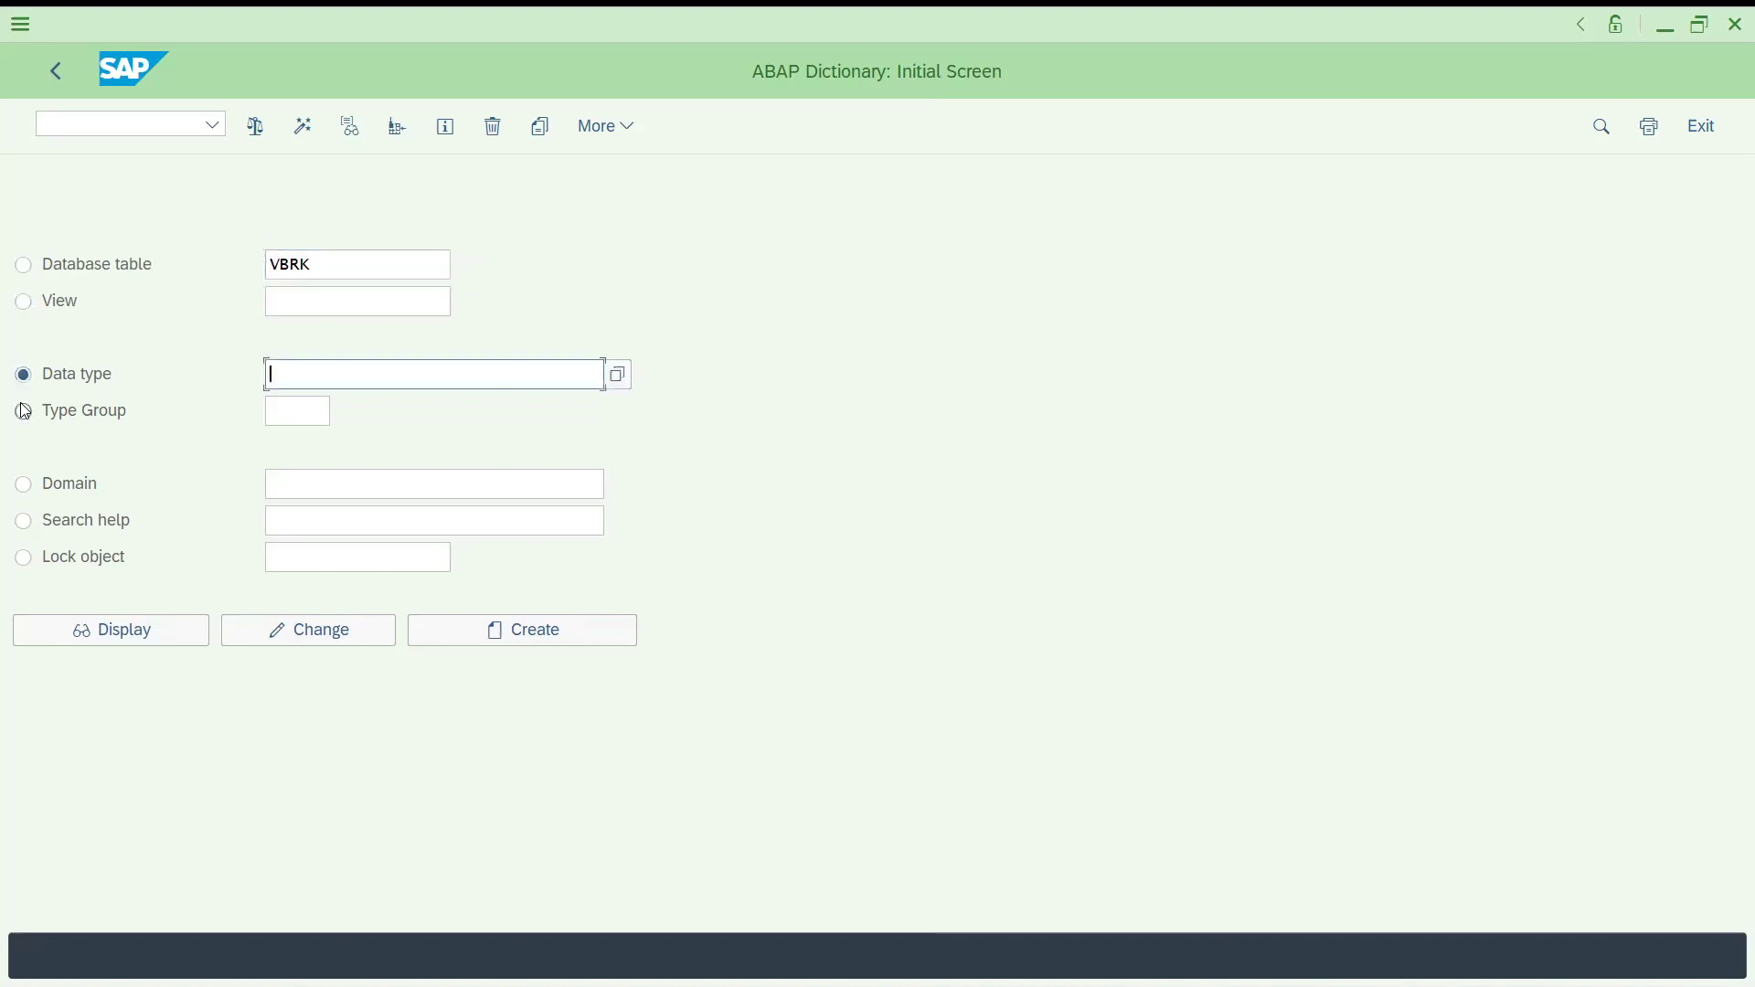
pyautogui.click(25, 411)
pyautogui.click(25, 374)
pyautogui.click(36, 410)
pyautogui.click(52, 386)
pyautogui.click(25, 411)
pyautogui.click(30, 487)
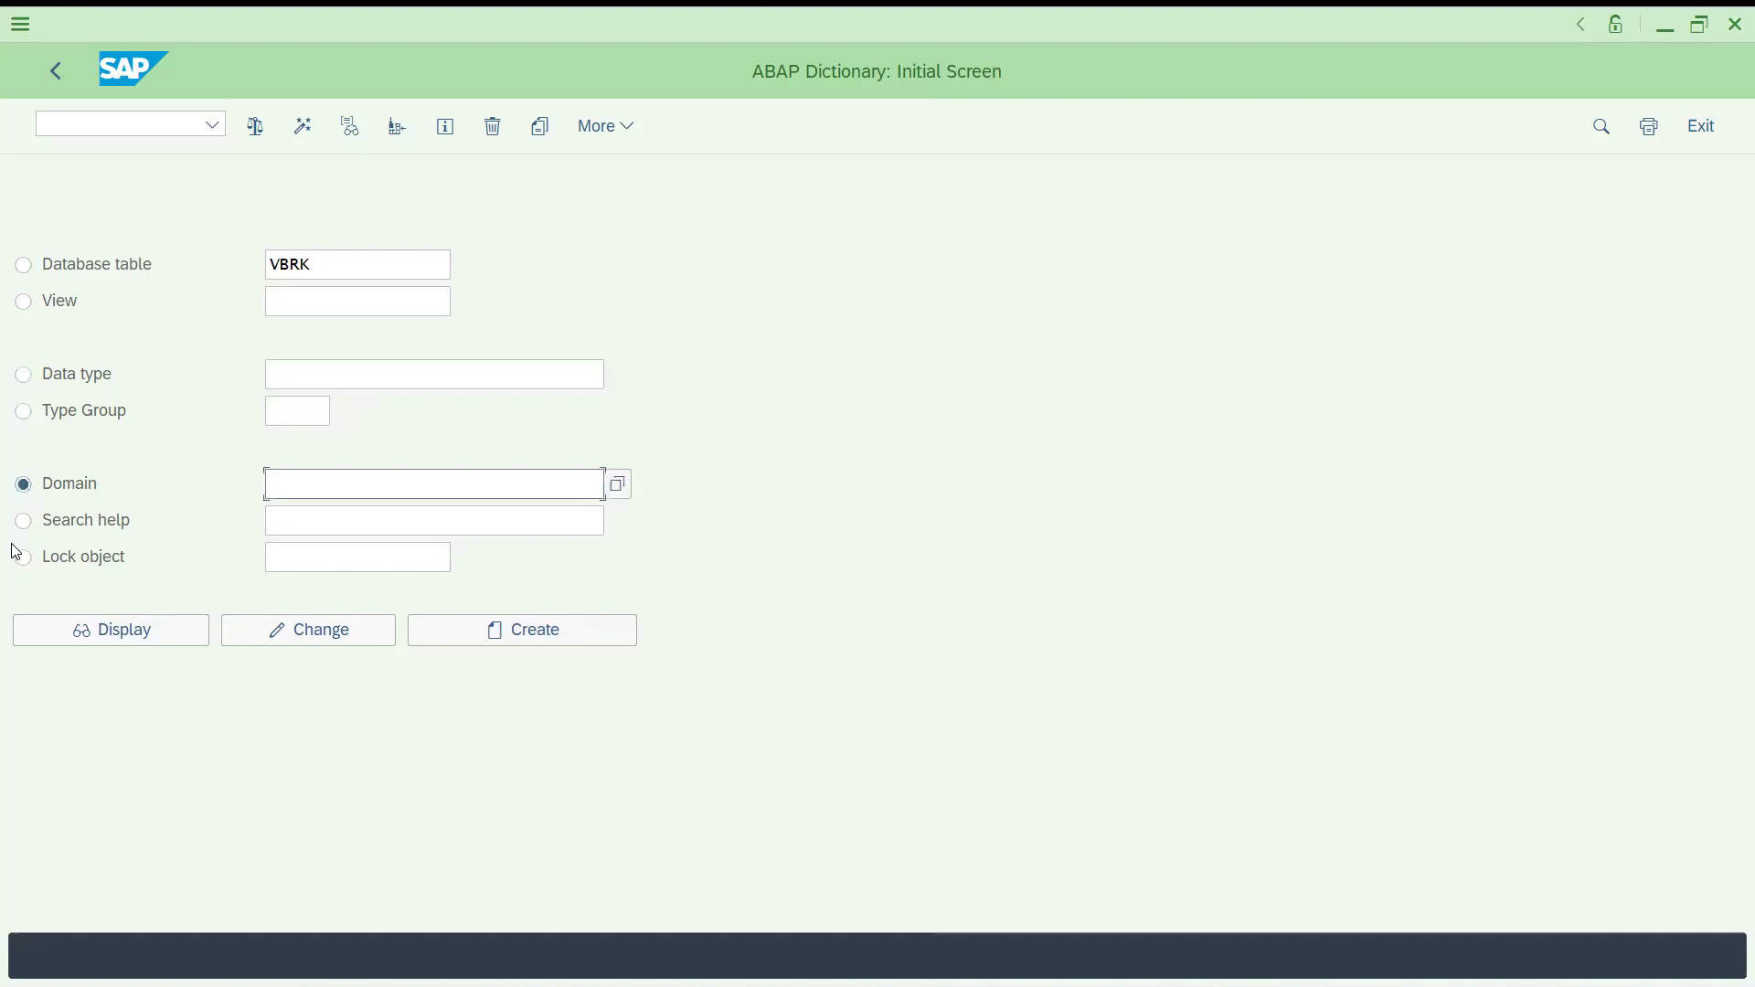
pyautogui.click(31, 564)
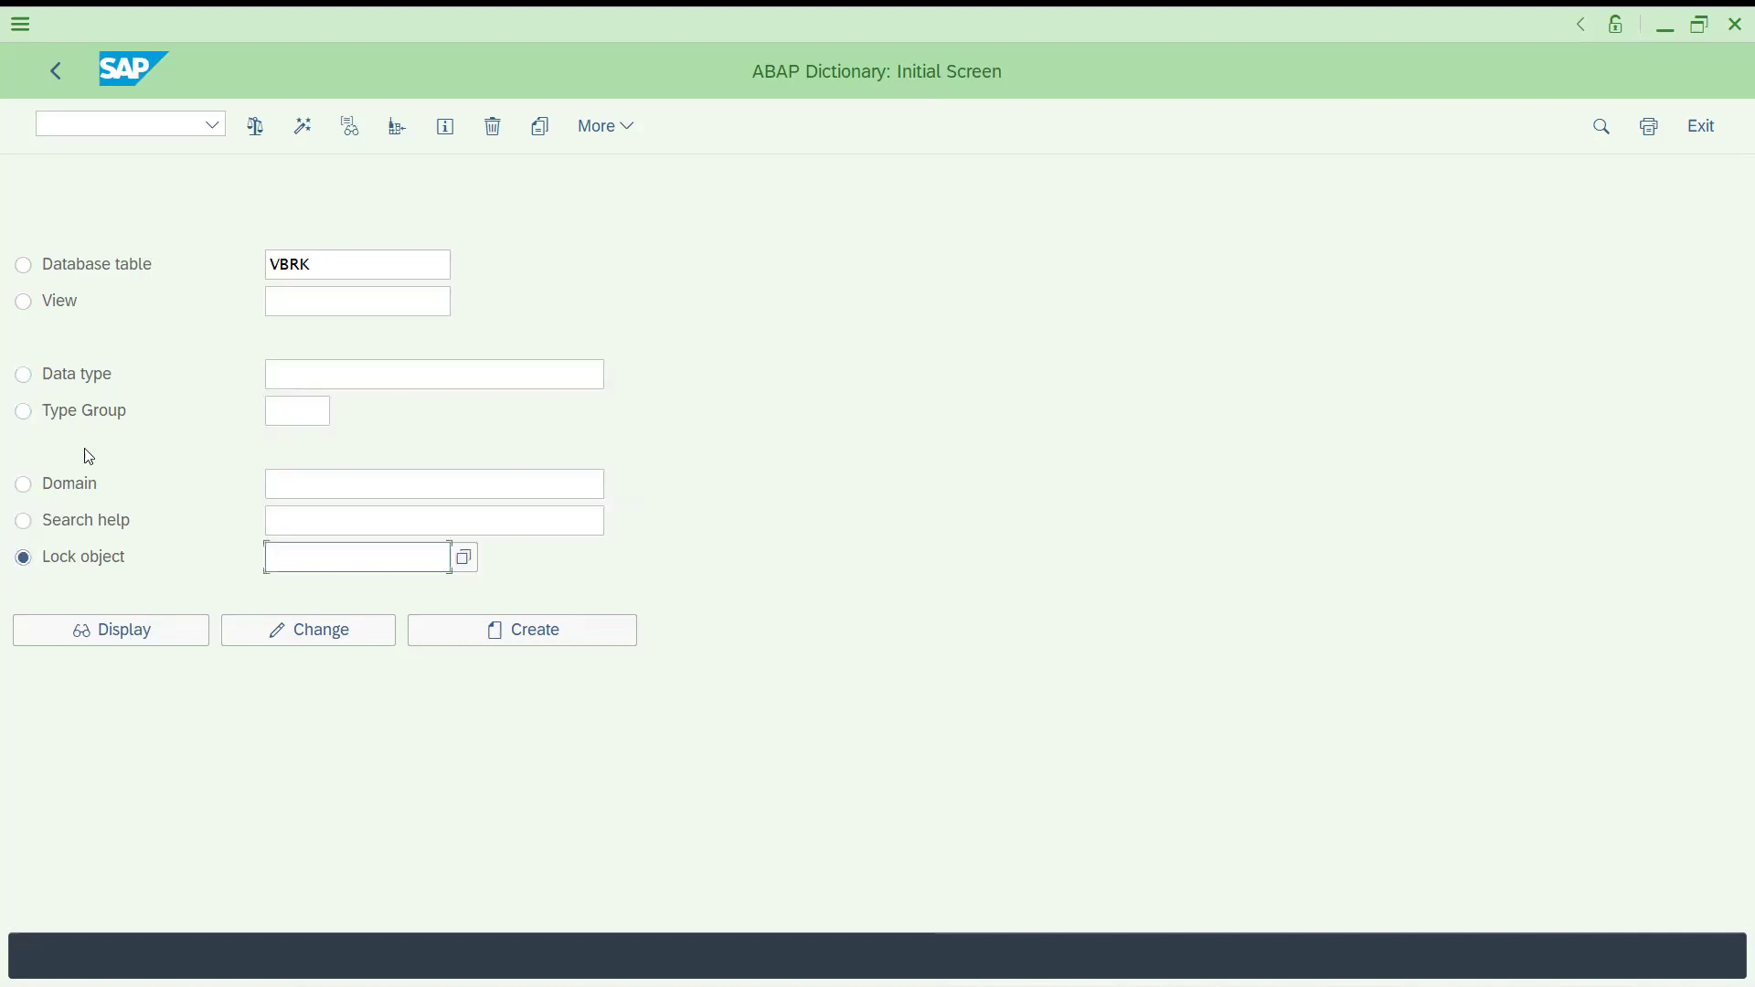
pyautogui.click(23, 267)
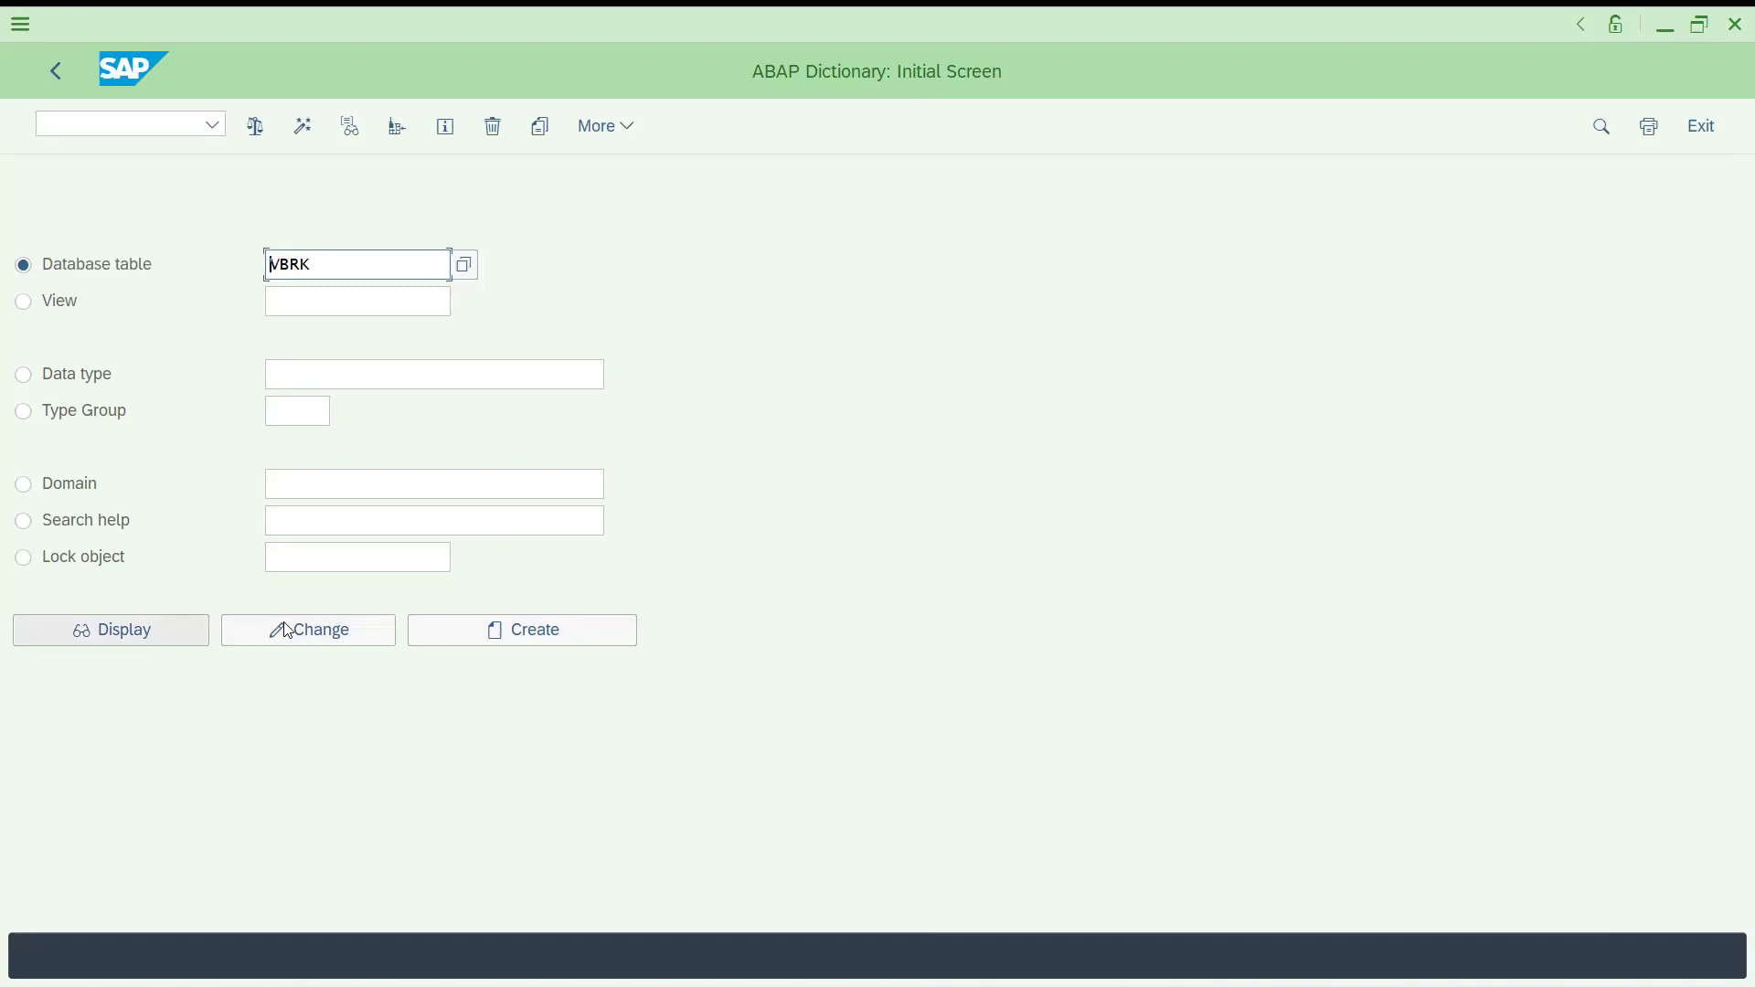
# Step: Replace the database table name VBRK with zsaleoverview and start creating the table
pyautogui.click(519, 637)
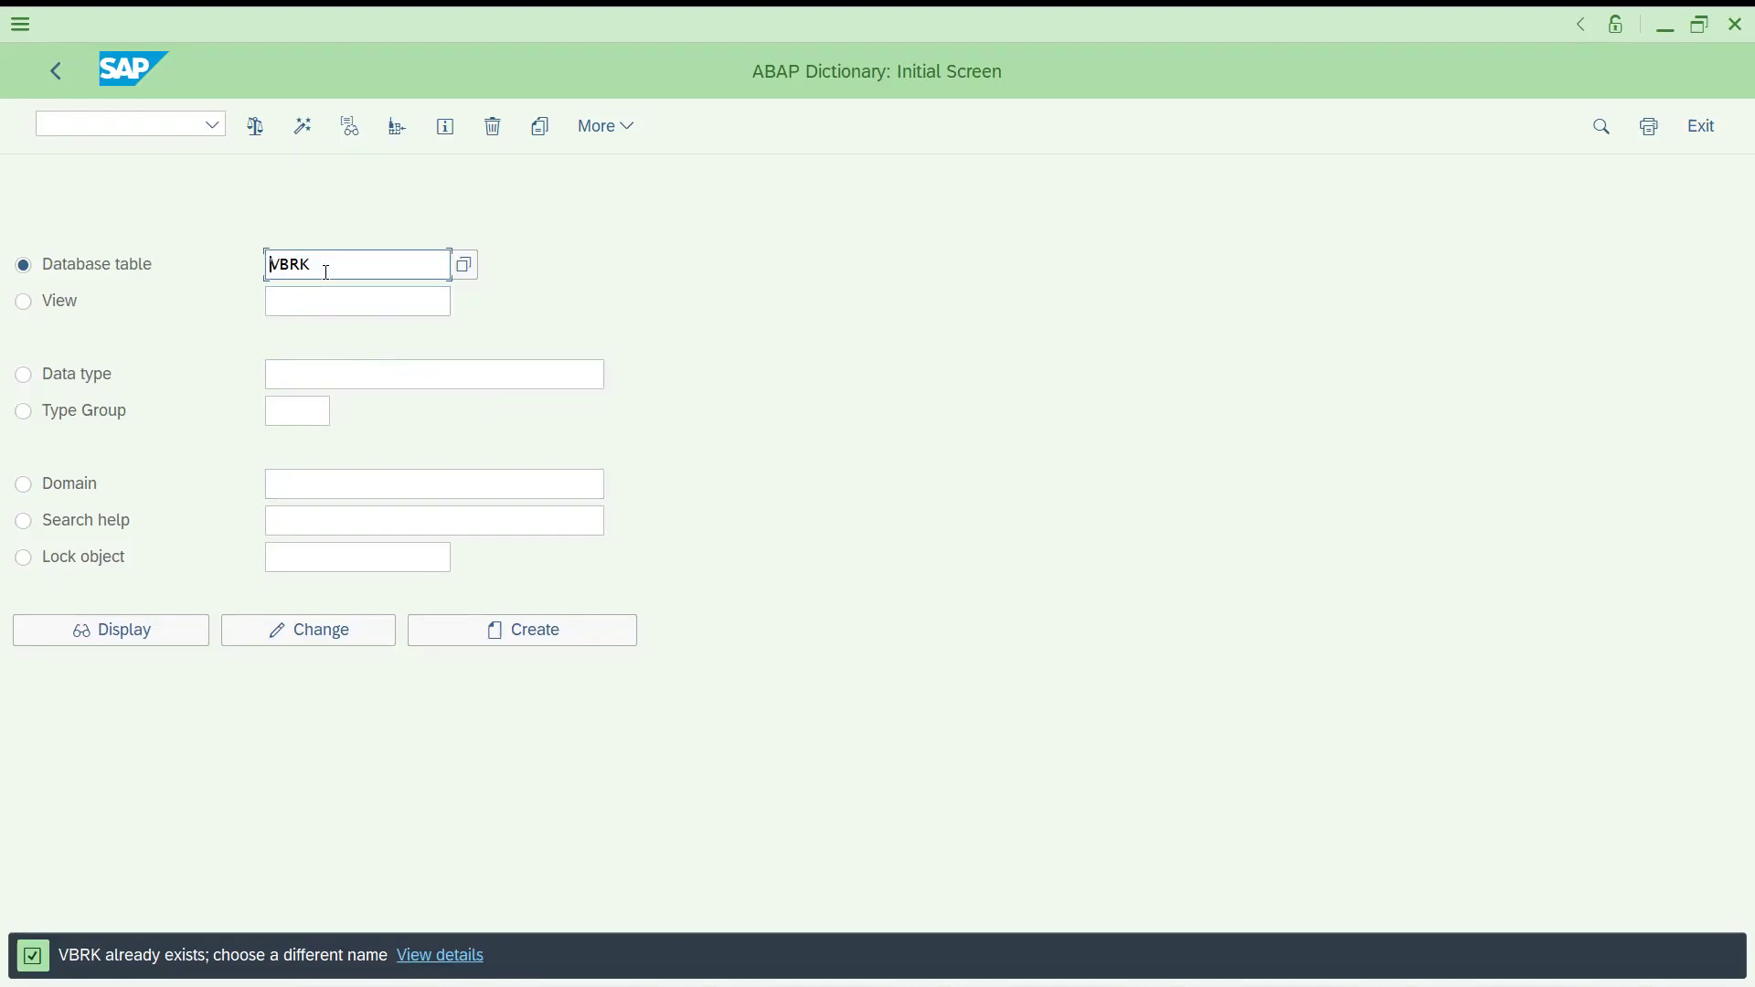
pyautogui.press('Delete')
pyautogui.press('Delete')
pyautogui.press('Delete')
pyautogui.press('Delete')
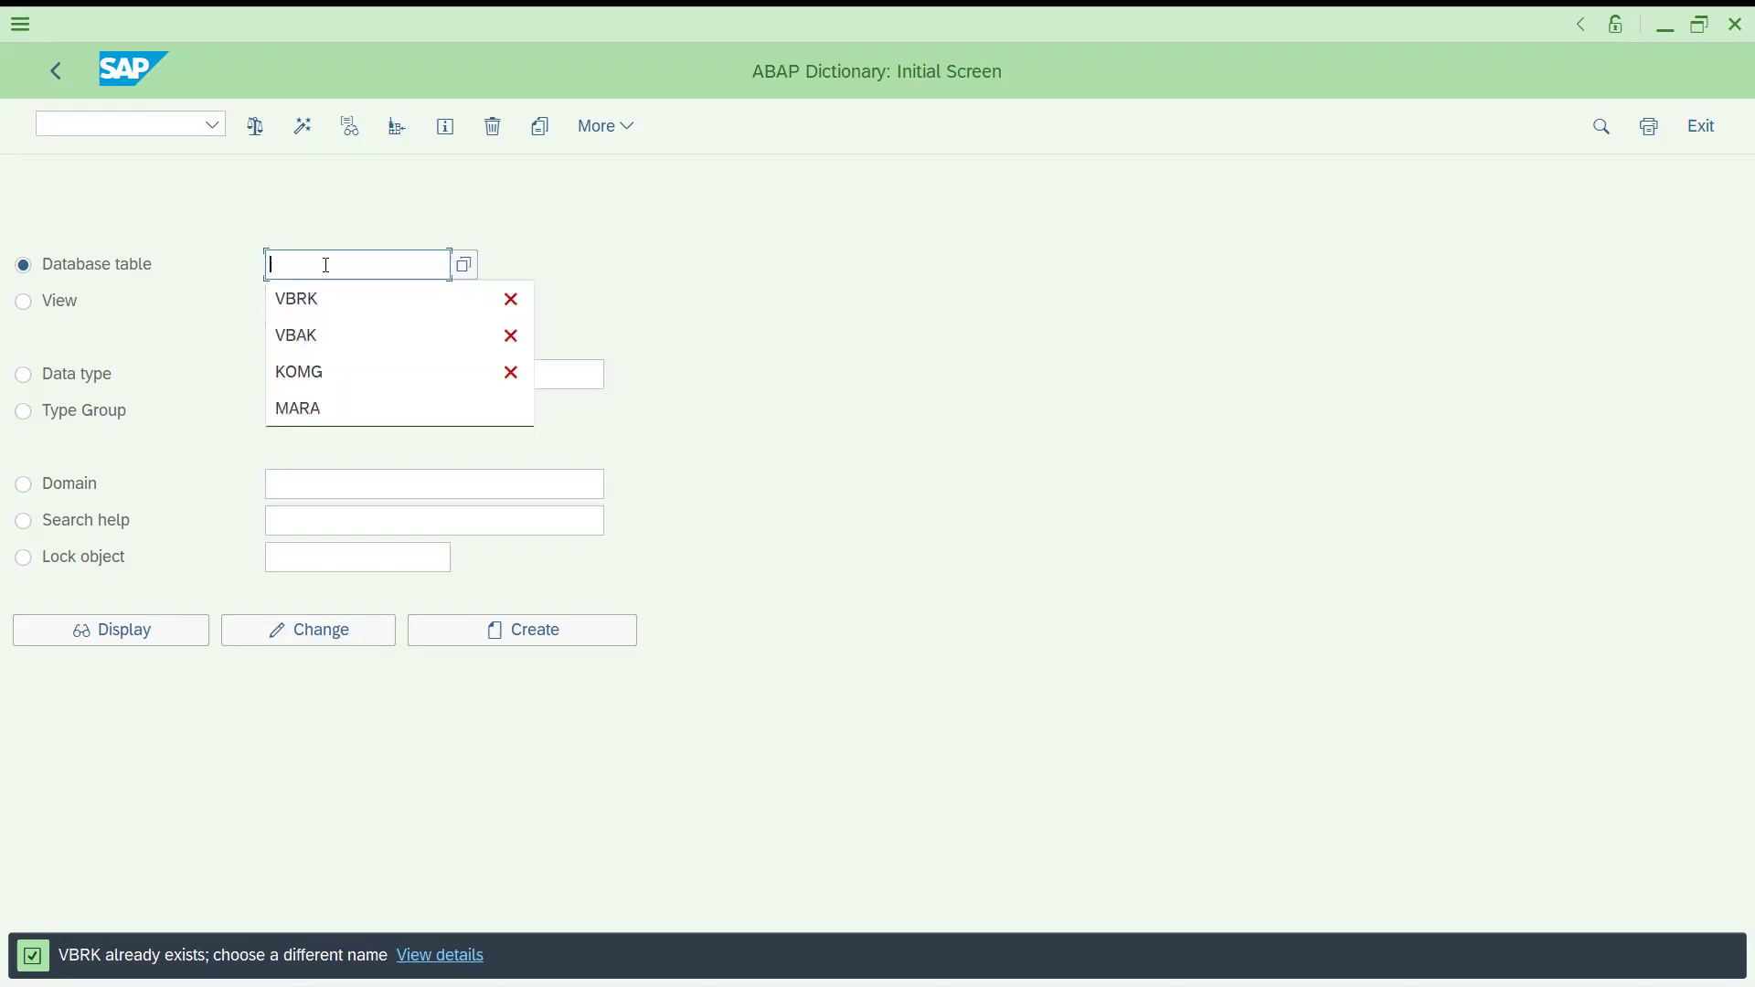
pyautogui.write('z')
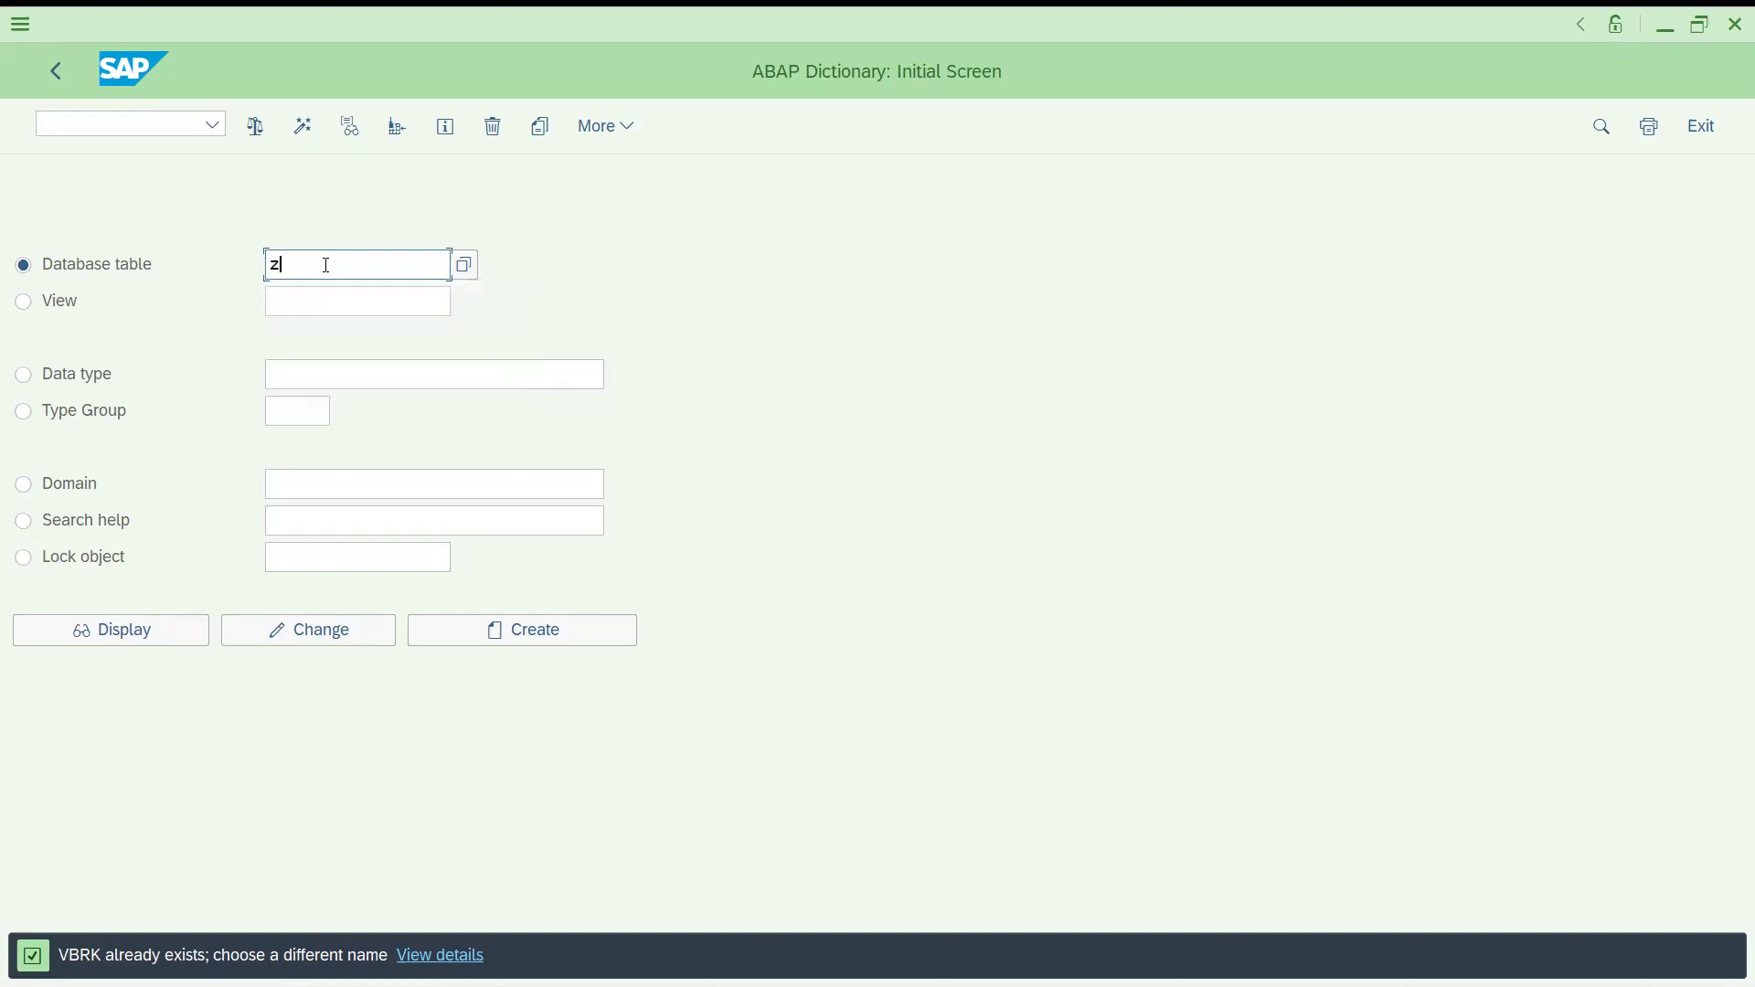
pyautogui.write('s')
pyautogui.press('BackSpace')
pyautogui.write('saleoverview')
pyautogui.click(369, 298)
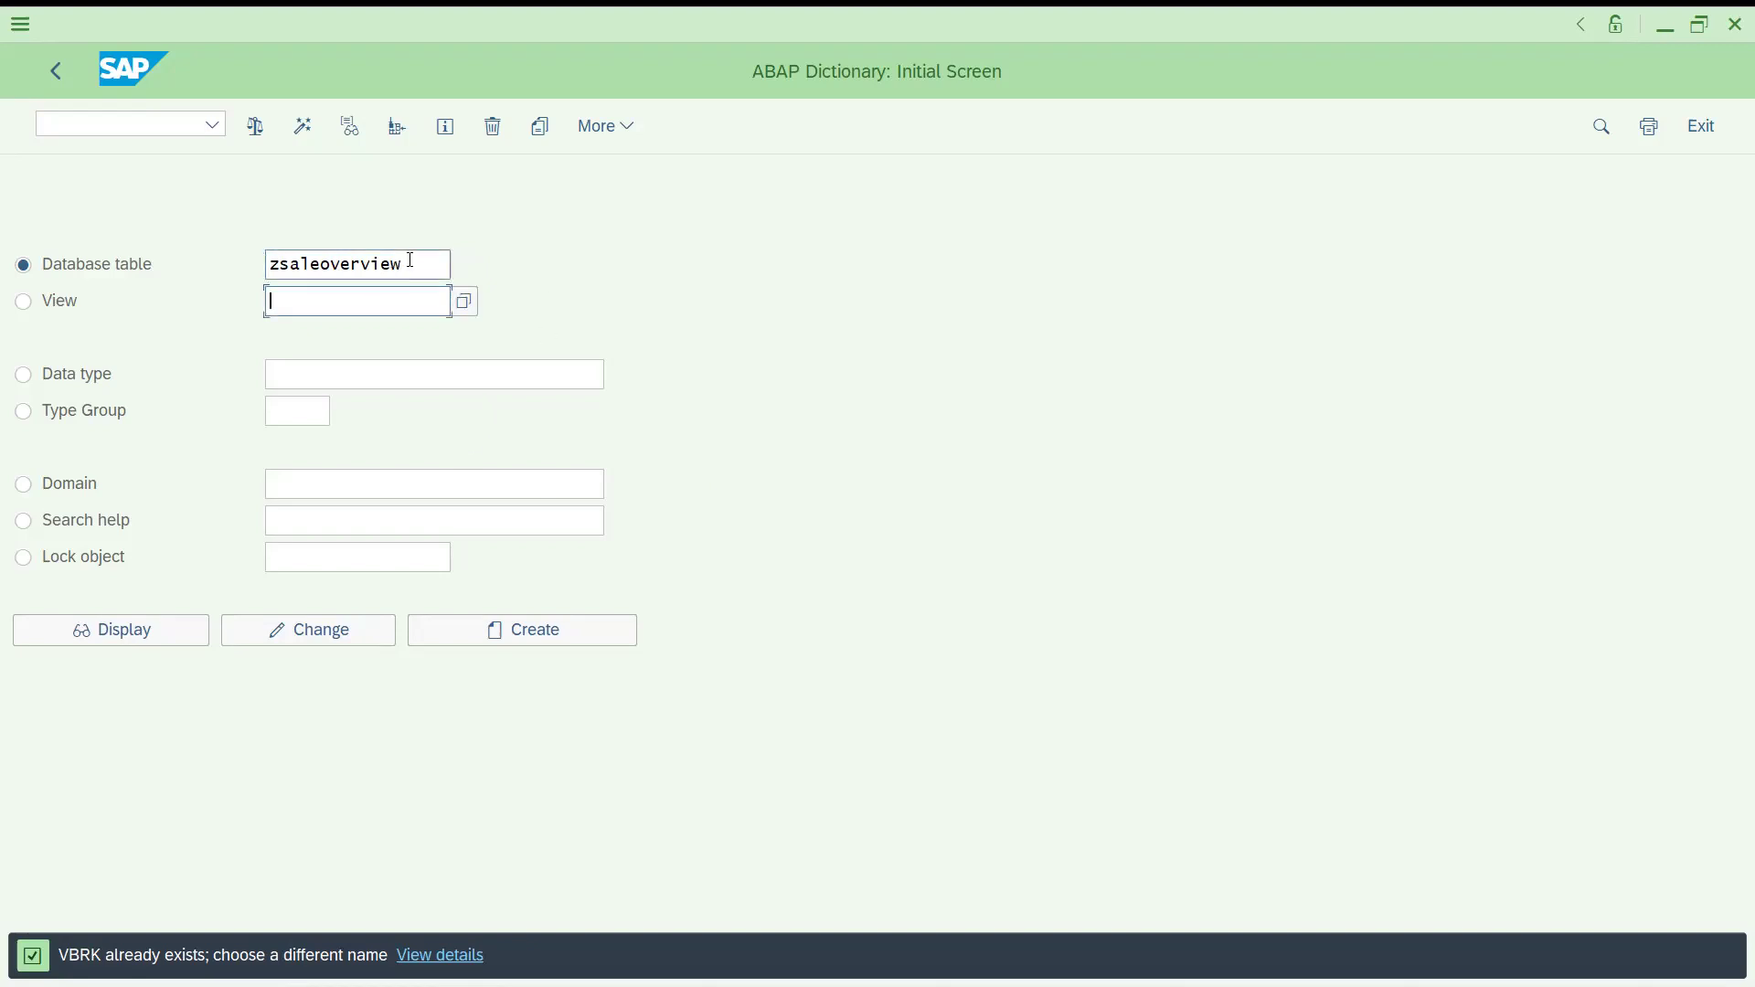
pyautogui.click(412, 261)
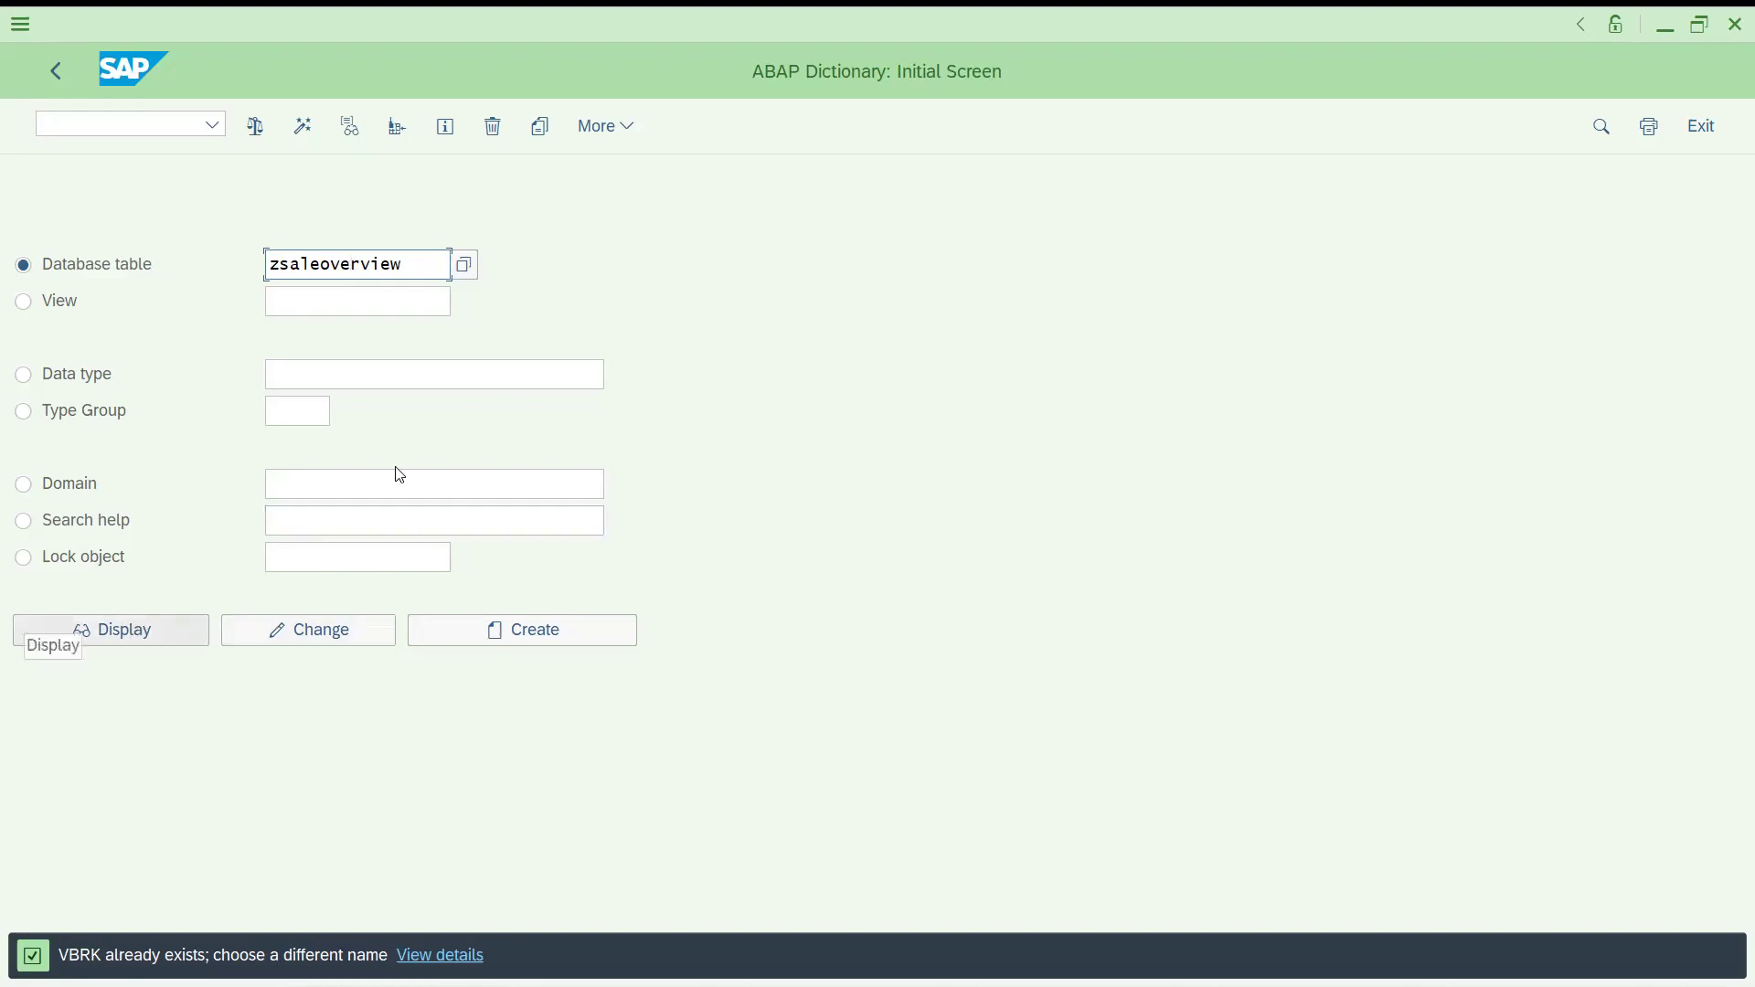
pyautogui.click(514, 643)
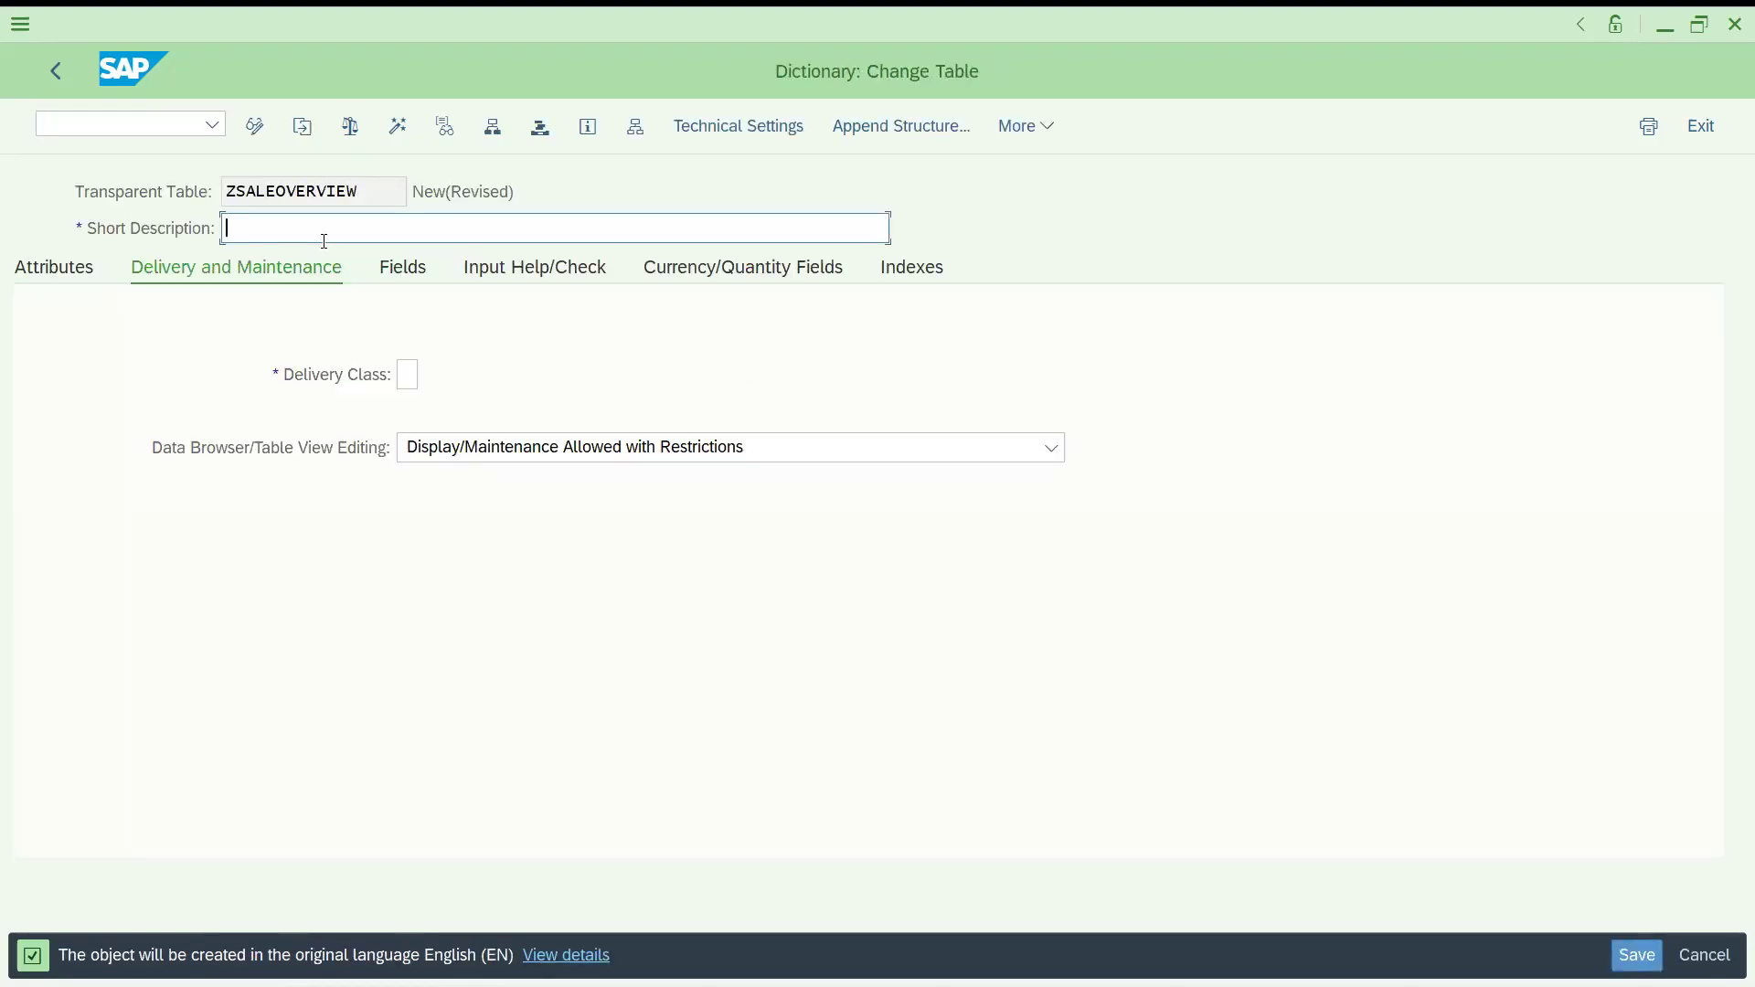
# Step: Enter the short description "sales data overview" and set the delivery class to A, Application table (master and transaction data)
pyautogui.write('sales data overview')
pyautogui.click(409, 376)
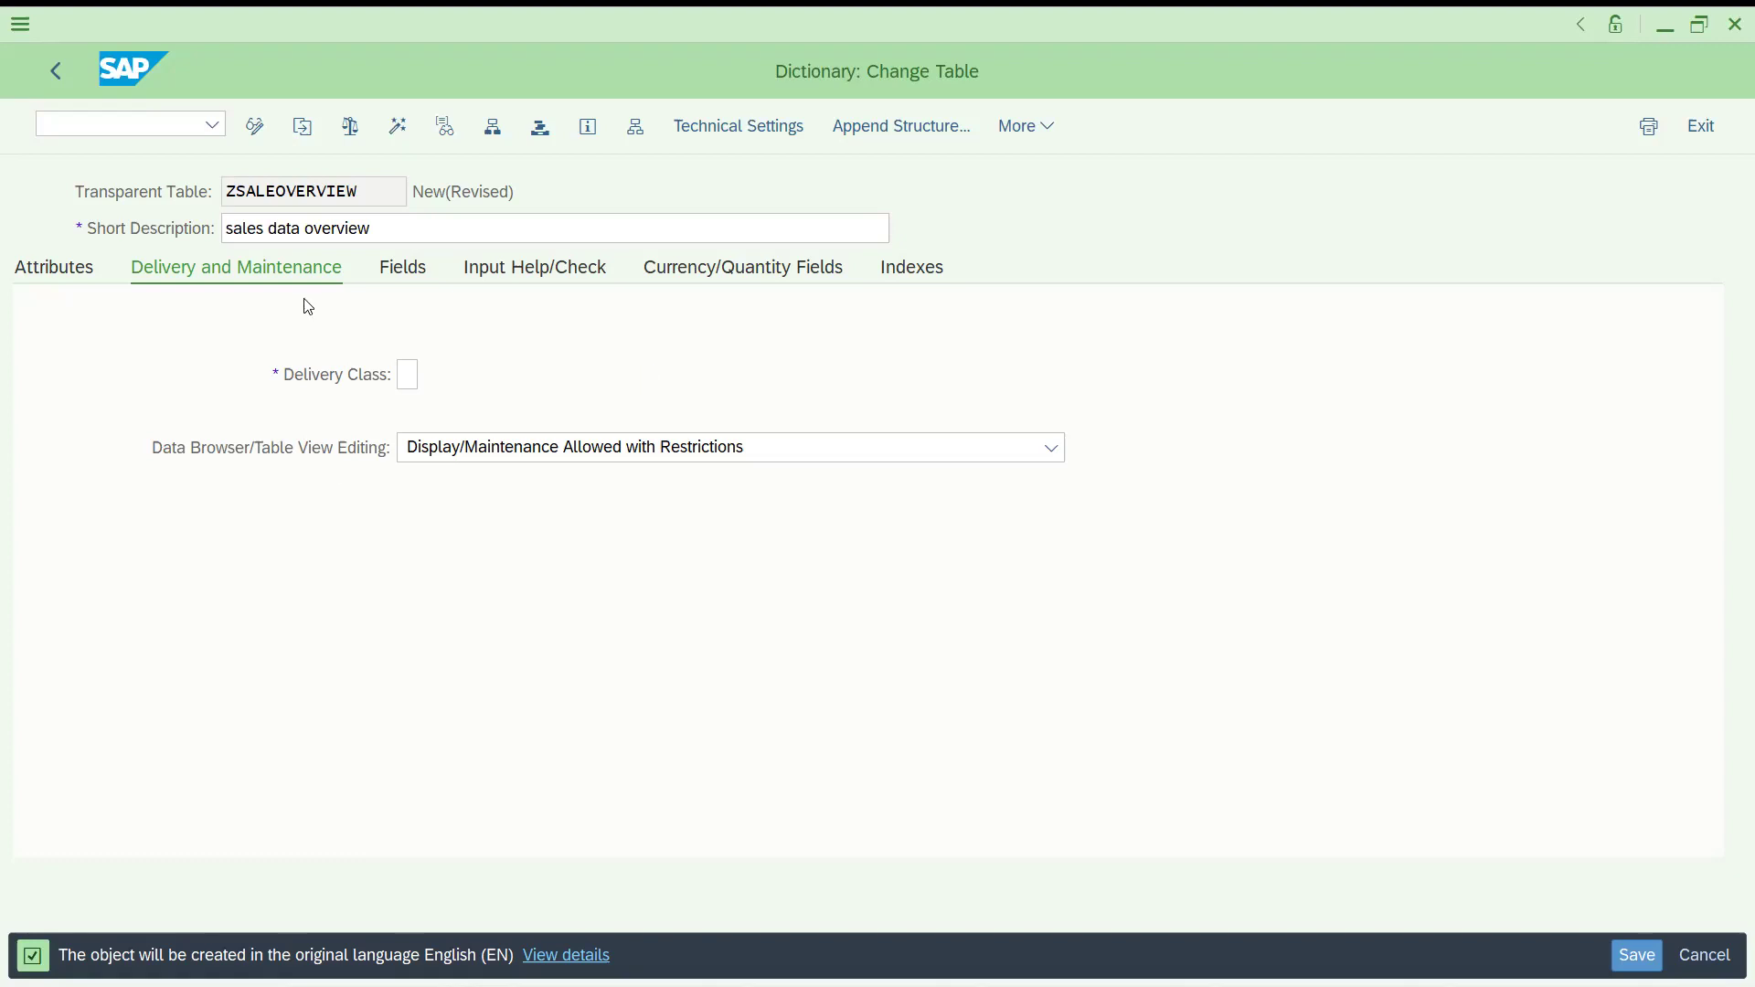
pyautogui.press('F4')
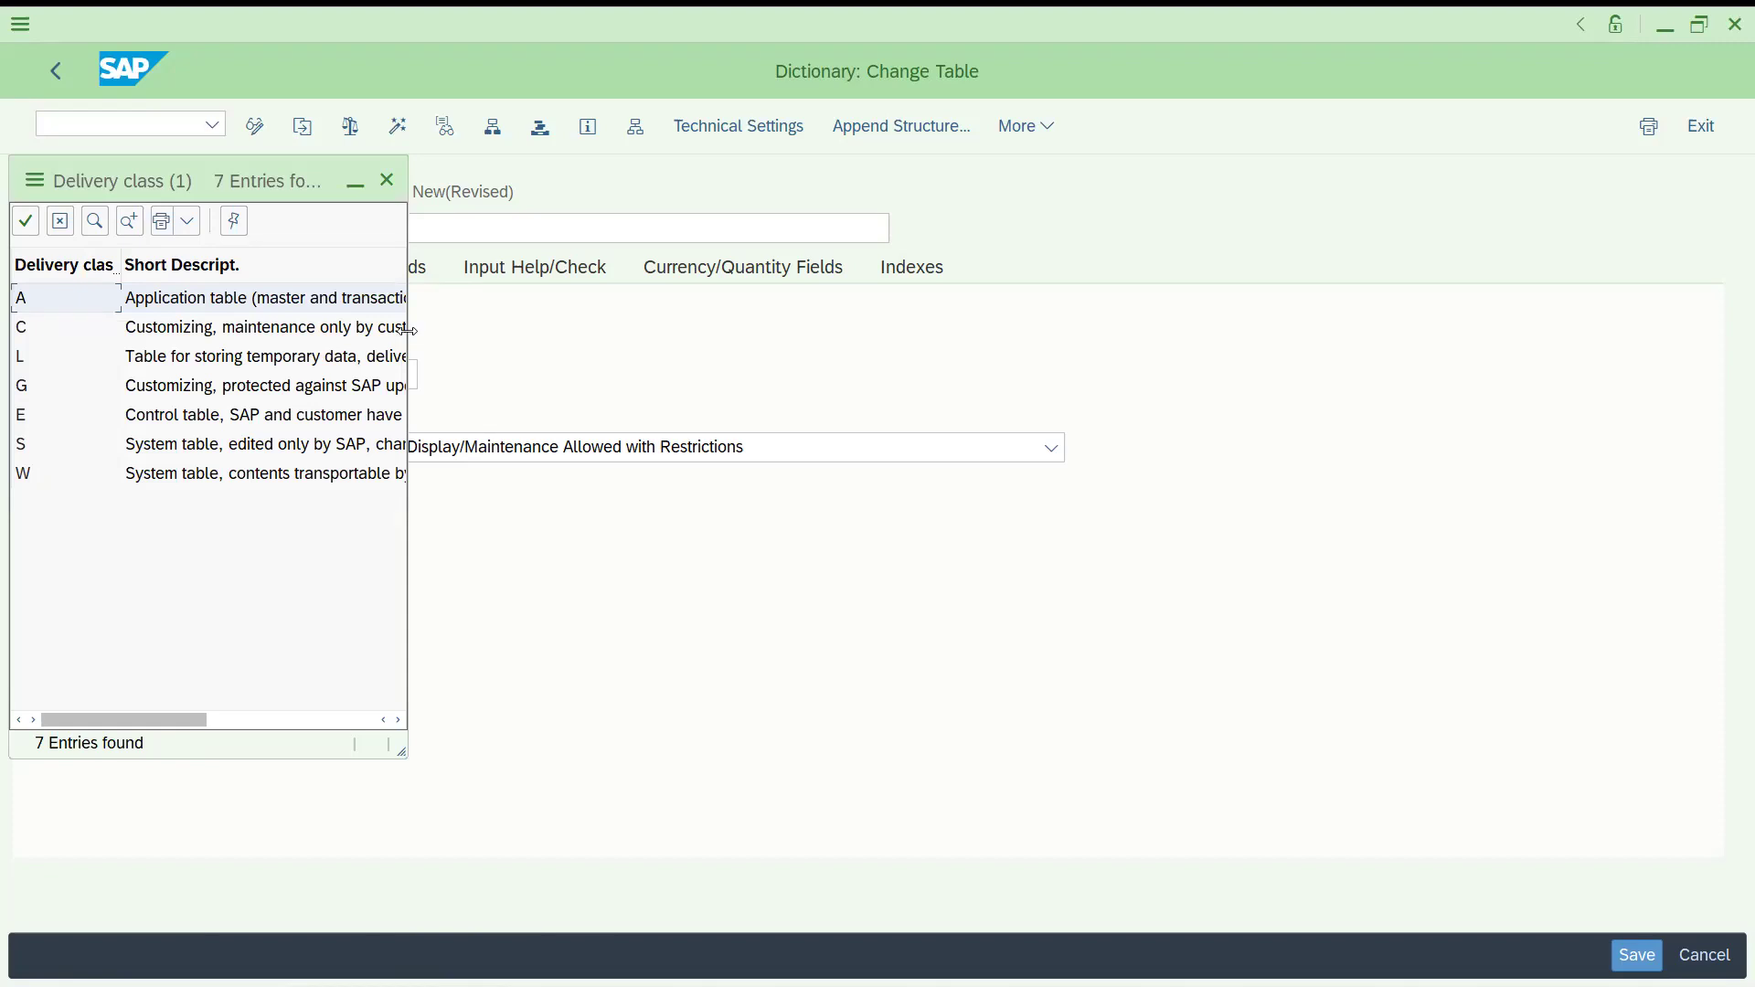
pyautogui.moveTo(407, 329); pyautogui.dragTo(463, 306)
pyautogui.click(416, 329)
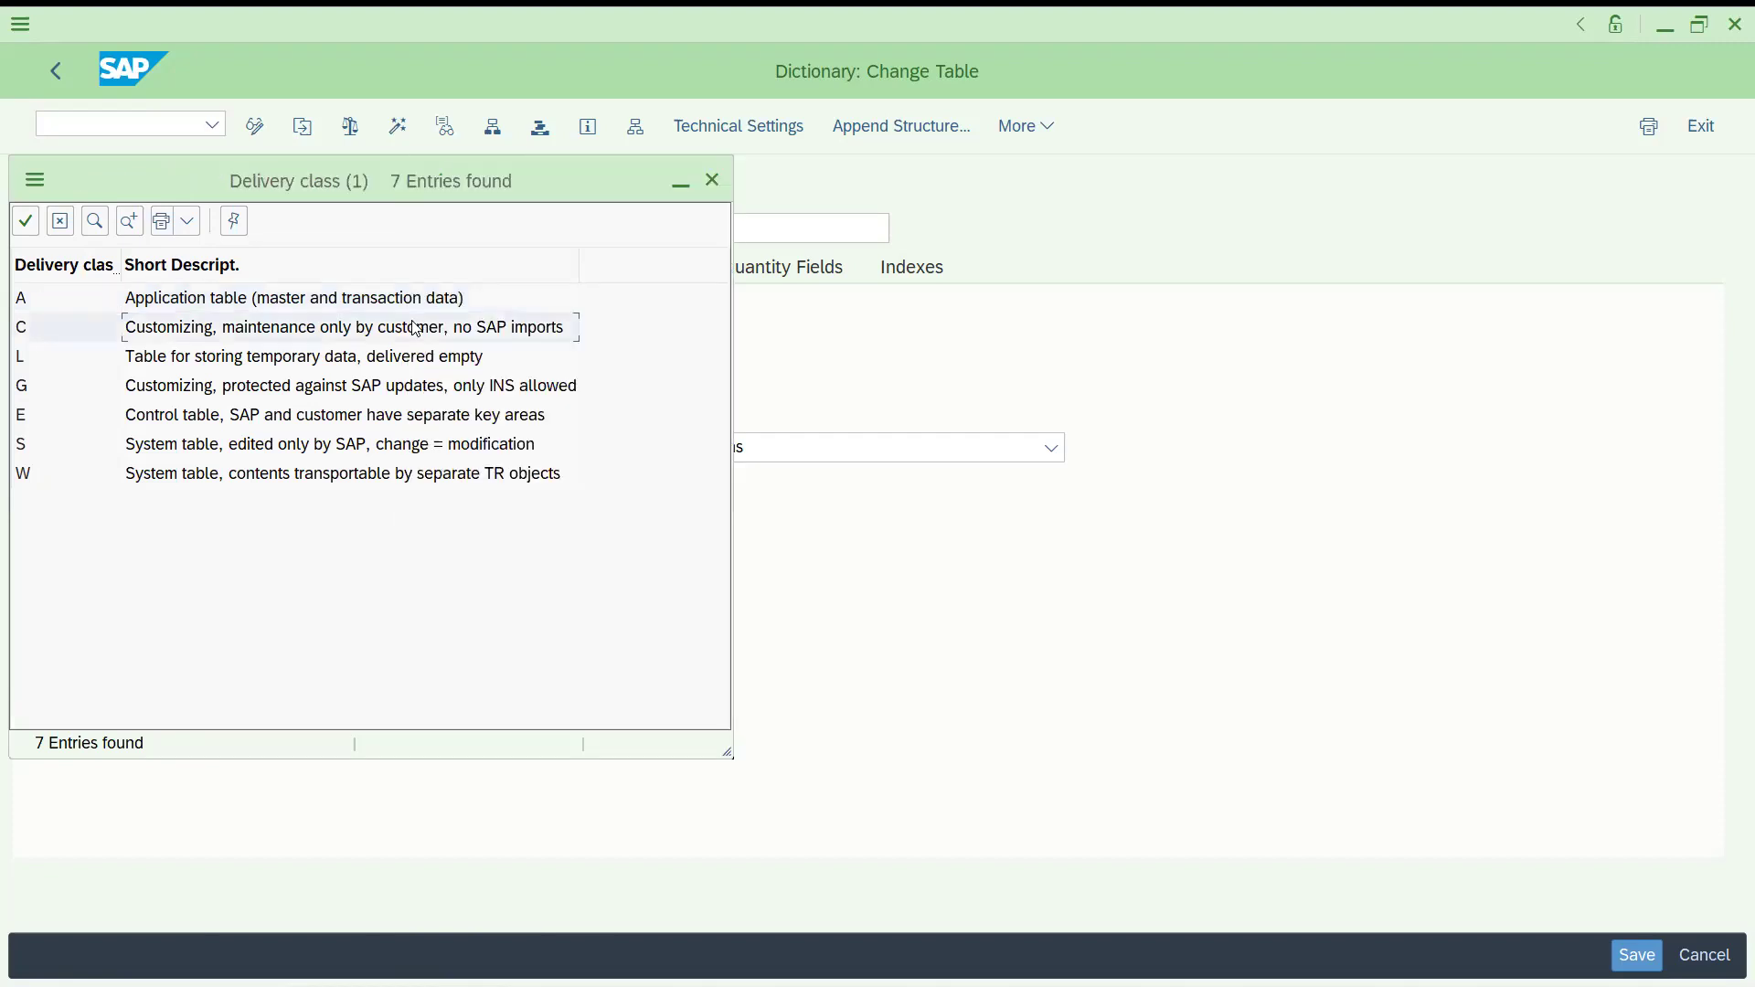
pyautogui.click(377, 358)
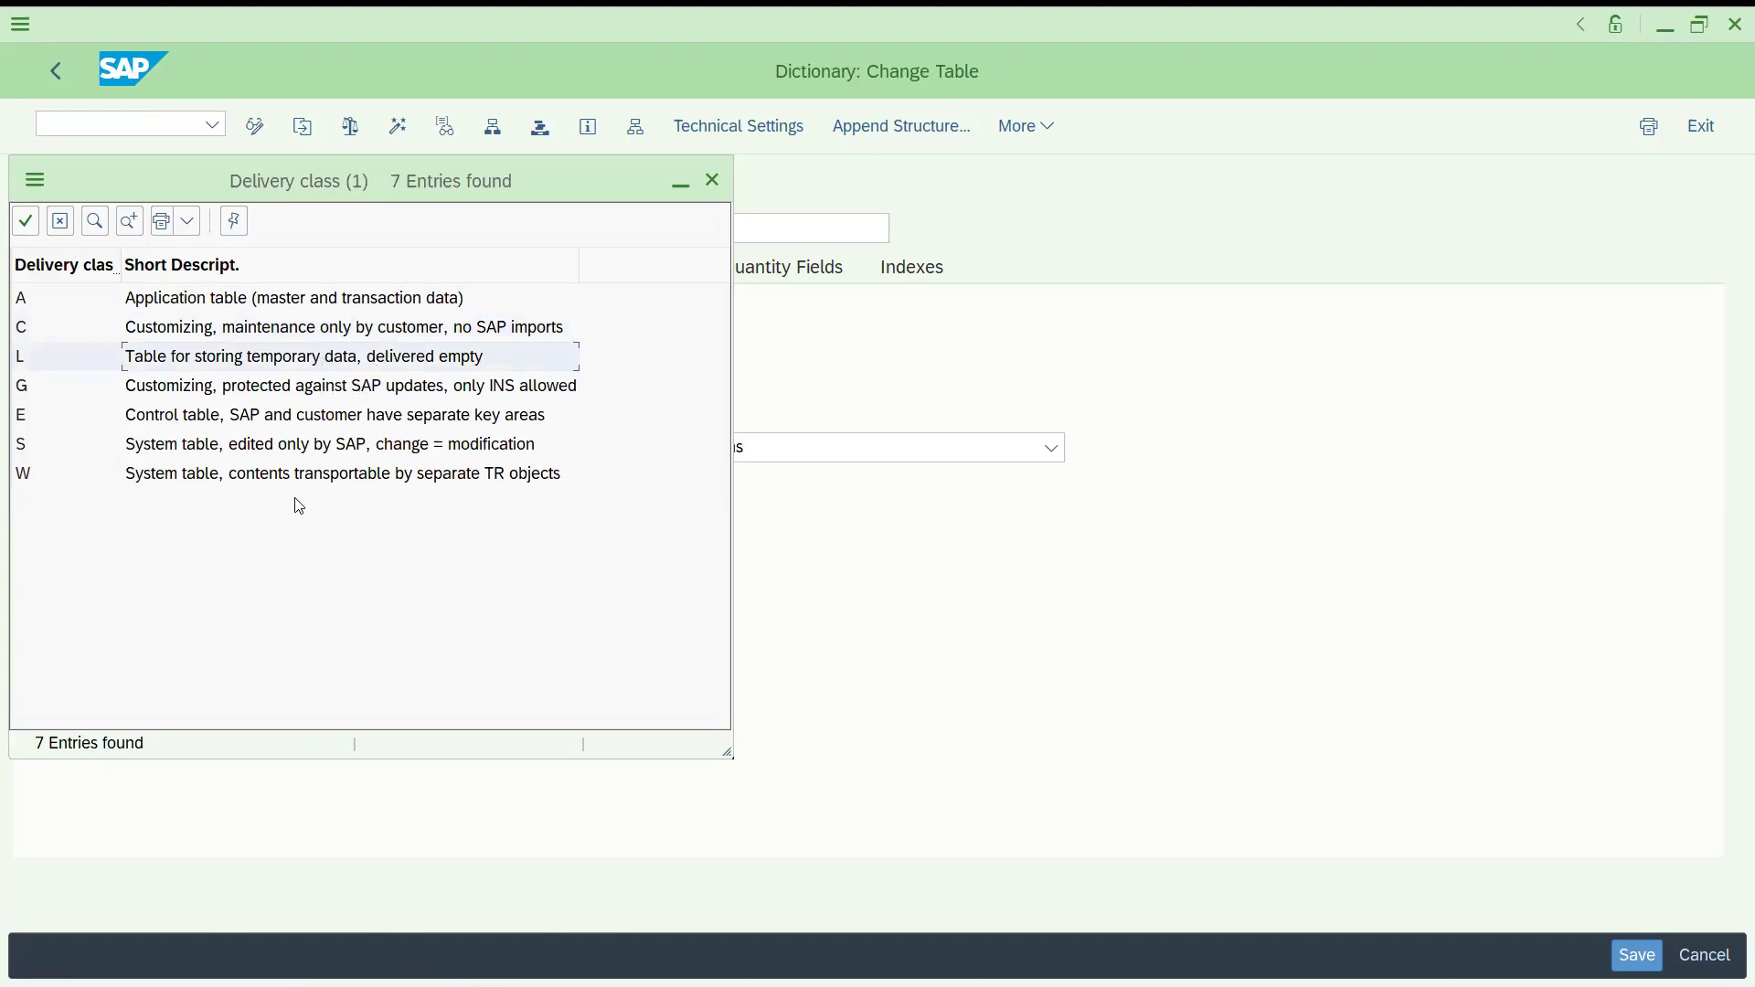
pyautogui.click(275, 298)
pyautogui.press('Return')
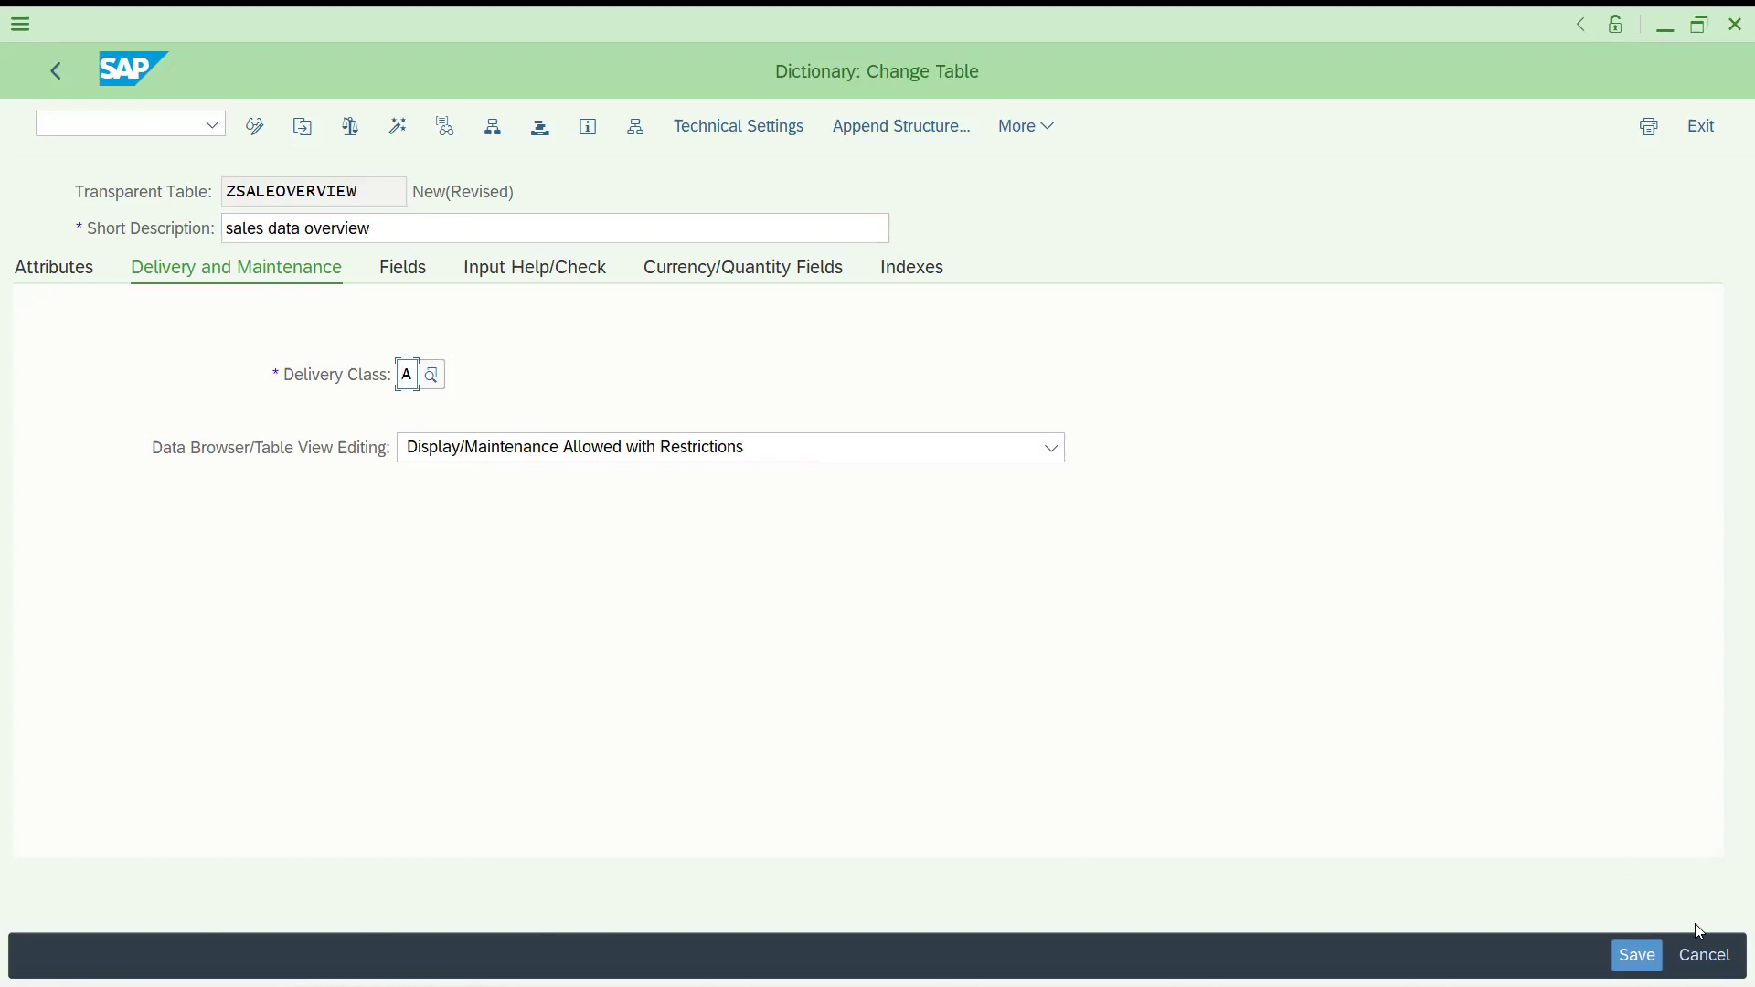
# Step: Save the ZSALEOVERVIEW table as a local object
pyautogui.click(1642, 956)
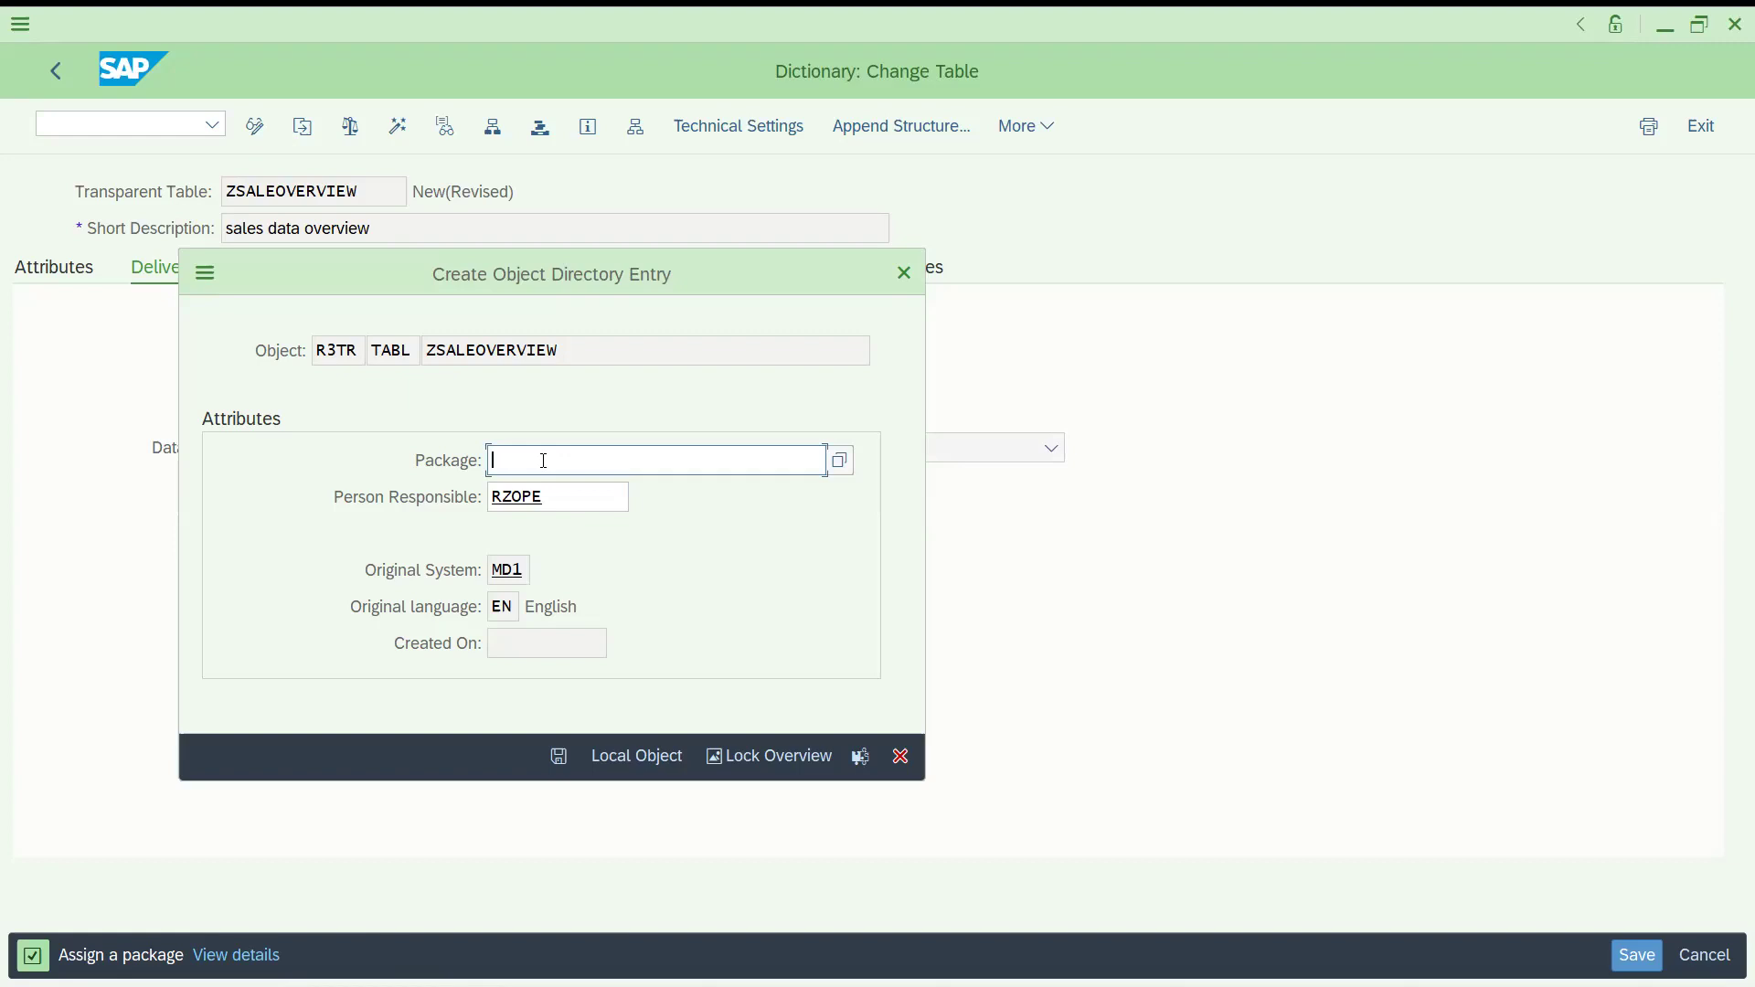
pyautogui.click(644, 768)
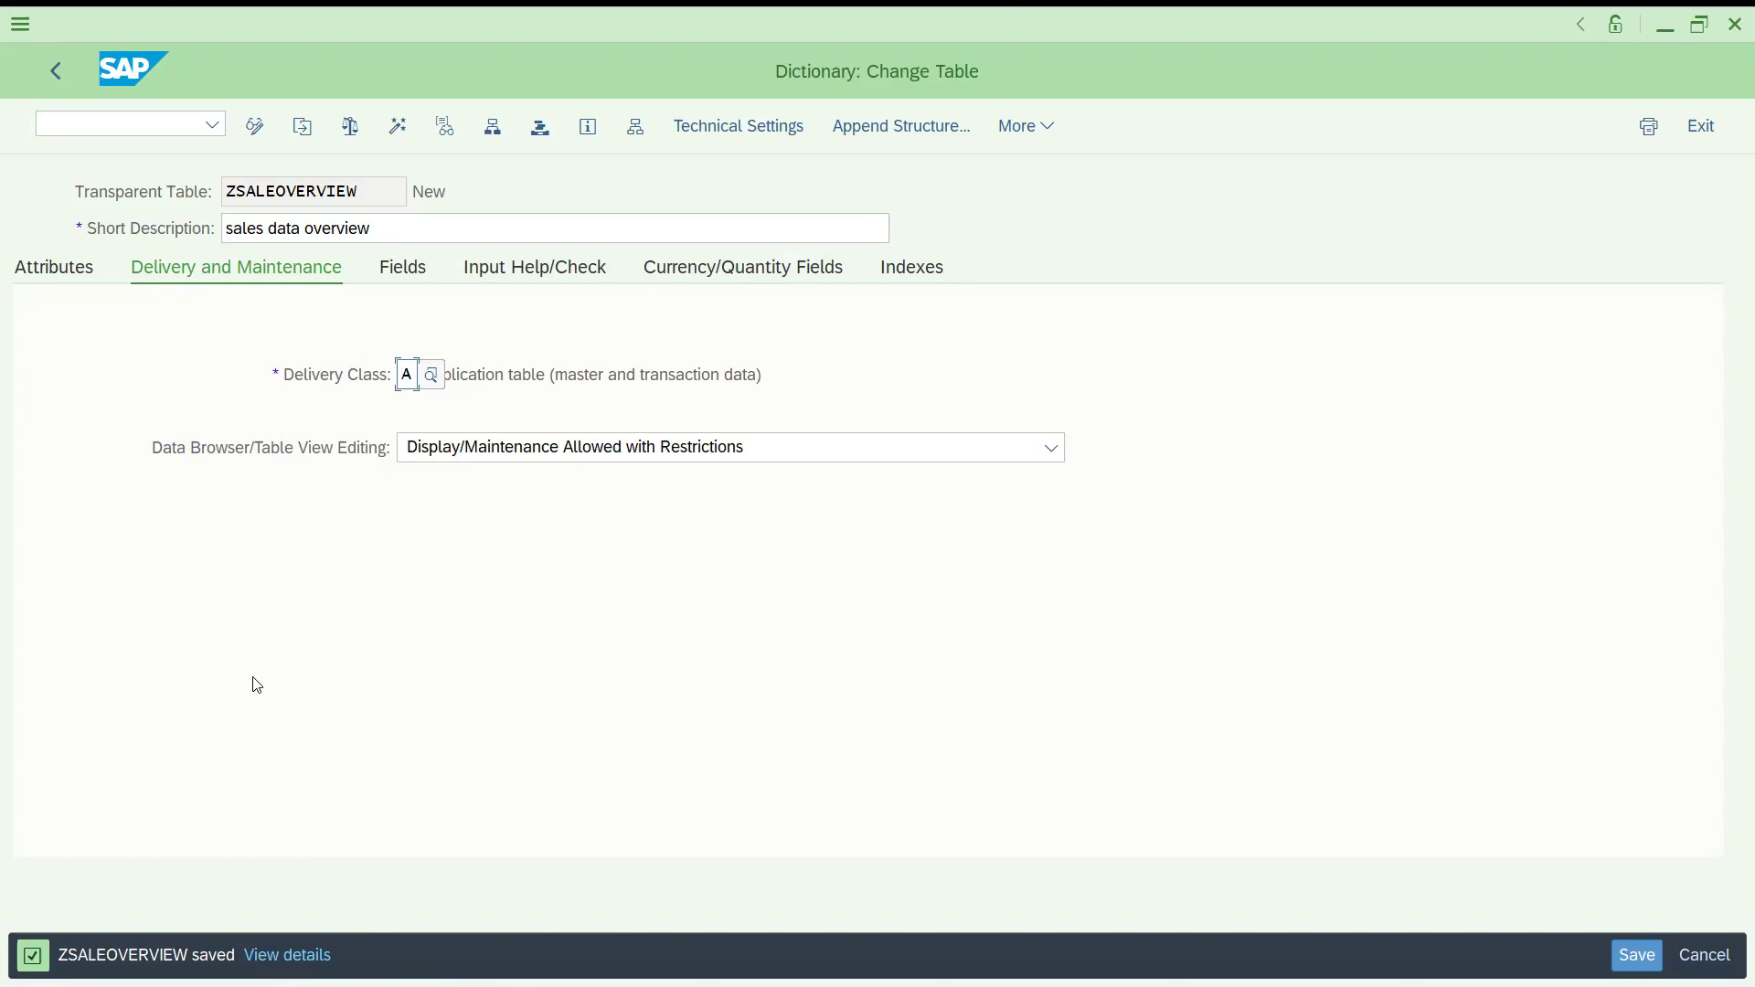
# Step: Open the Data Browser with transaction /nse16 and try to display the contents of ZSALEOVERVIEW
pyautogui.moveTo(366, 191); pyautogui.dragTo(153, 170)
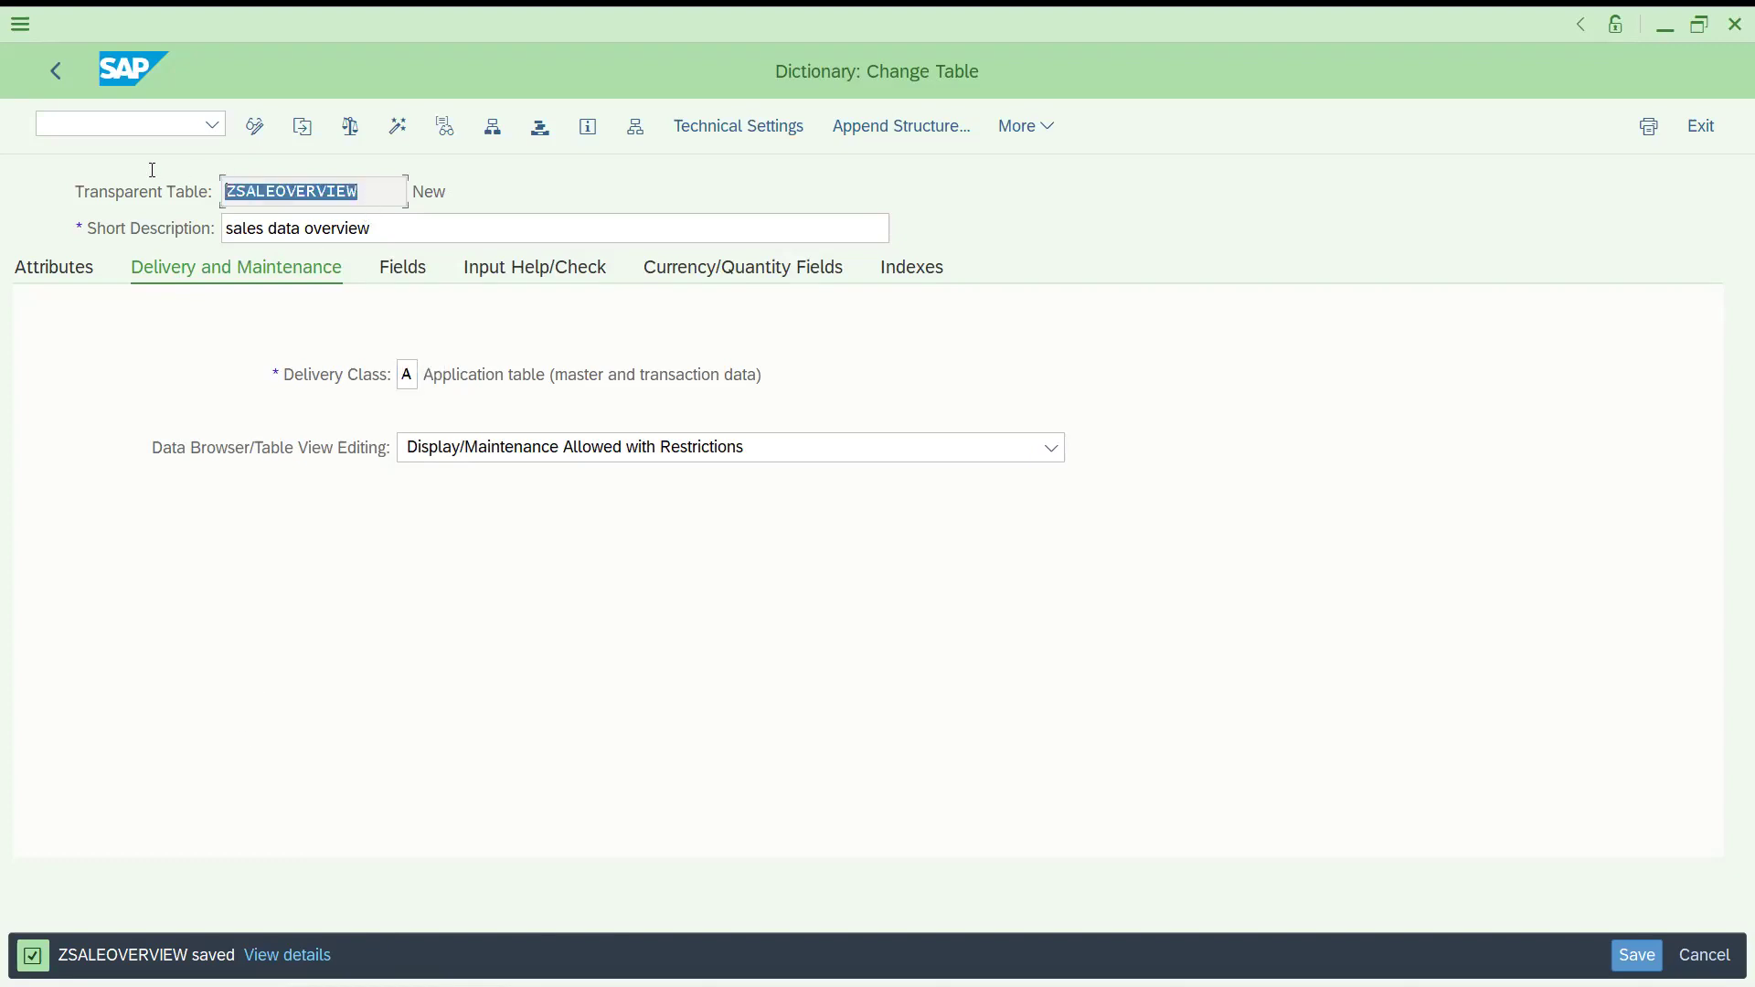
pyautogui.click(112, 118)
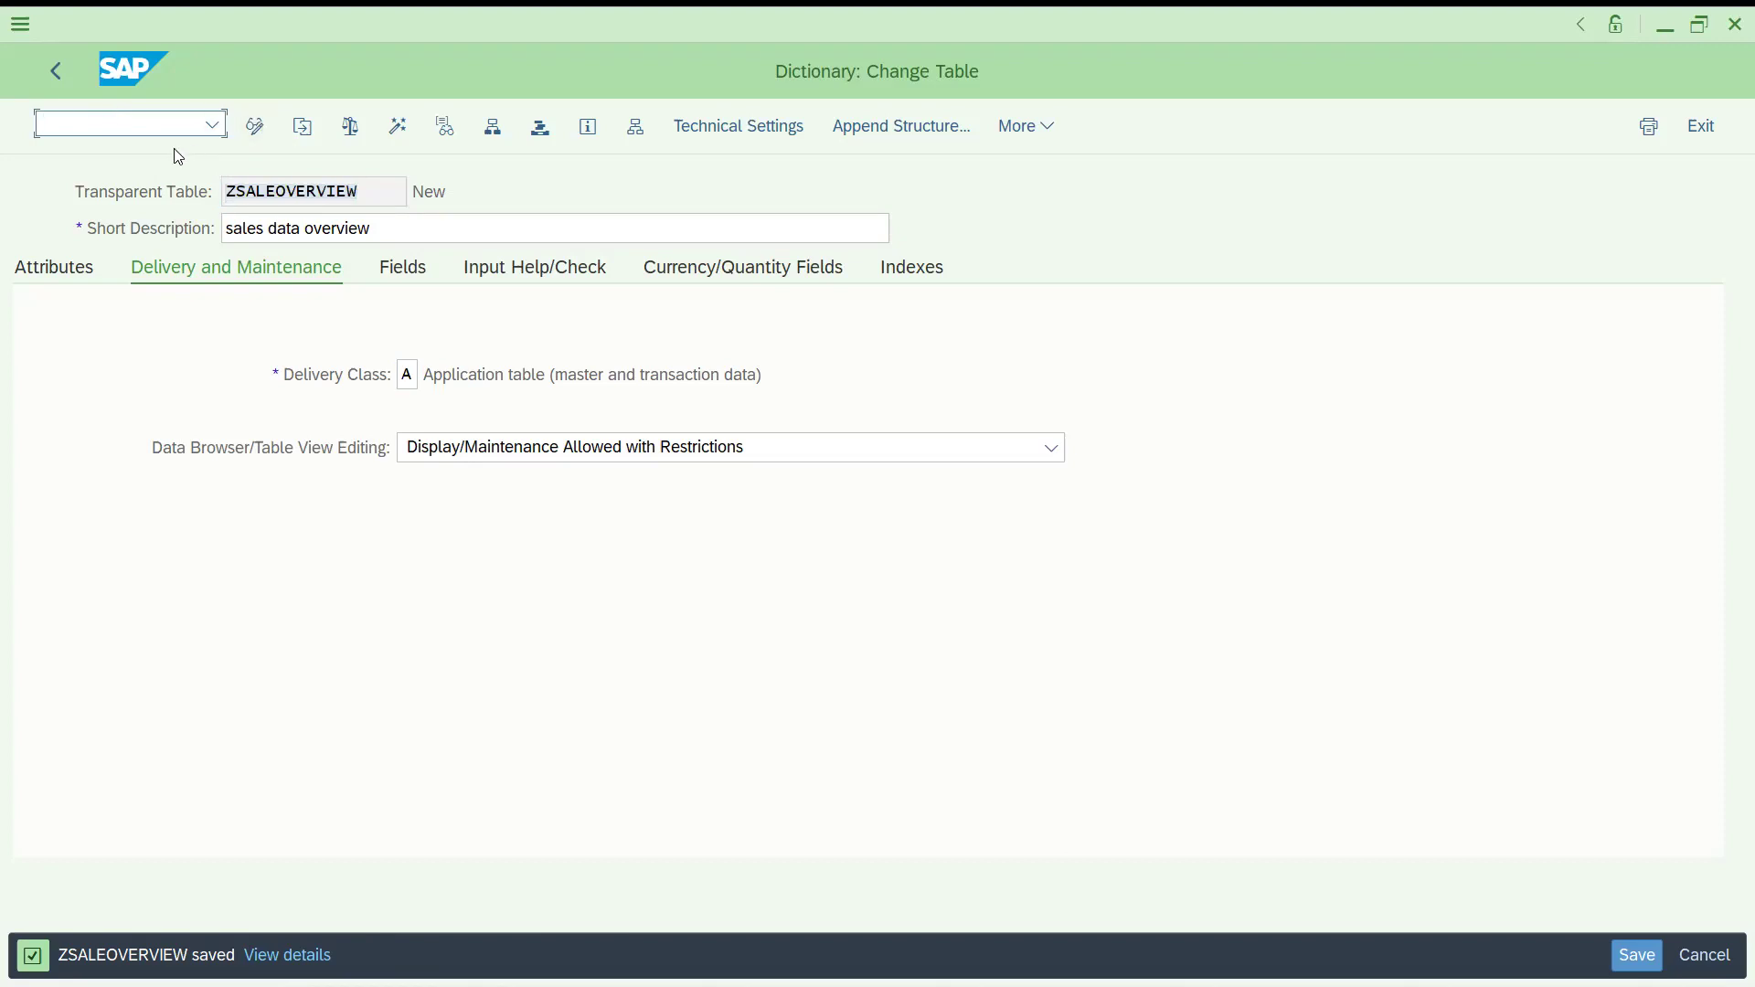
pyautogui.write('/nse16')
pyautogui.press('Return')
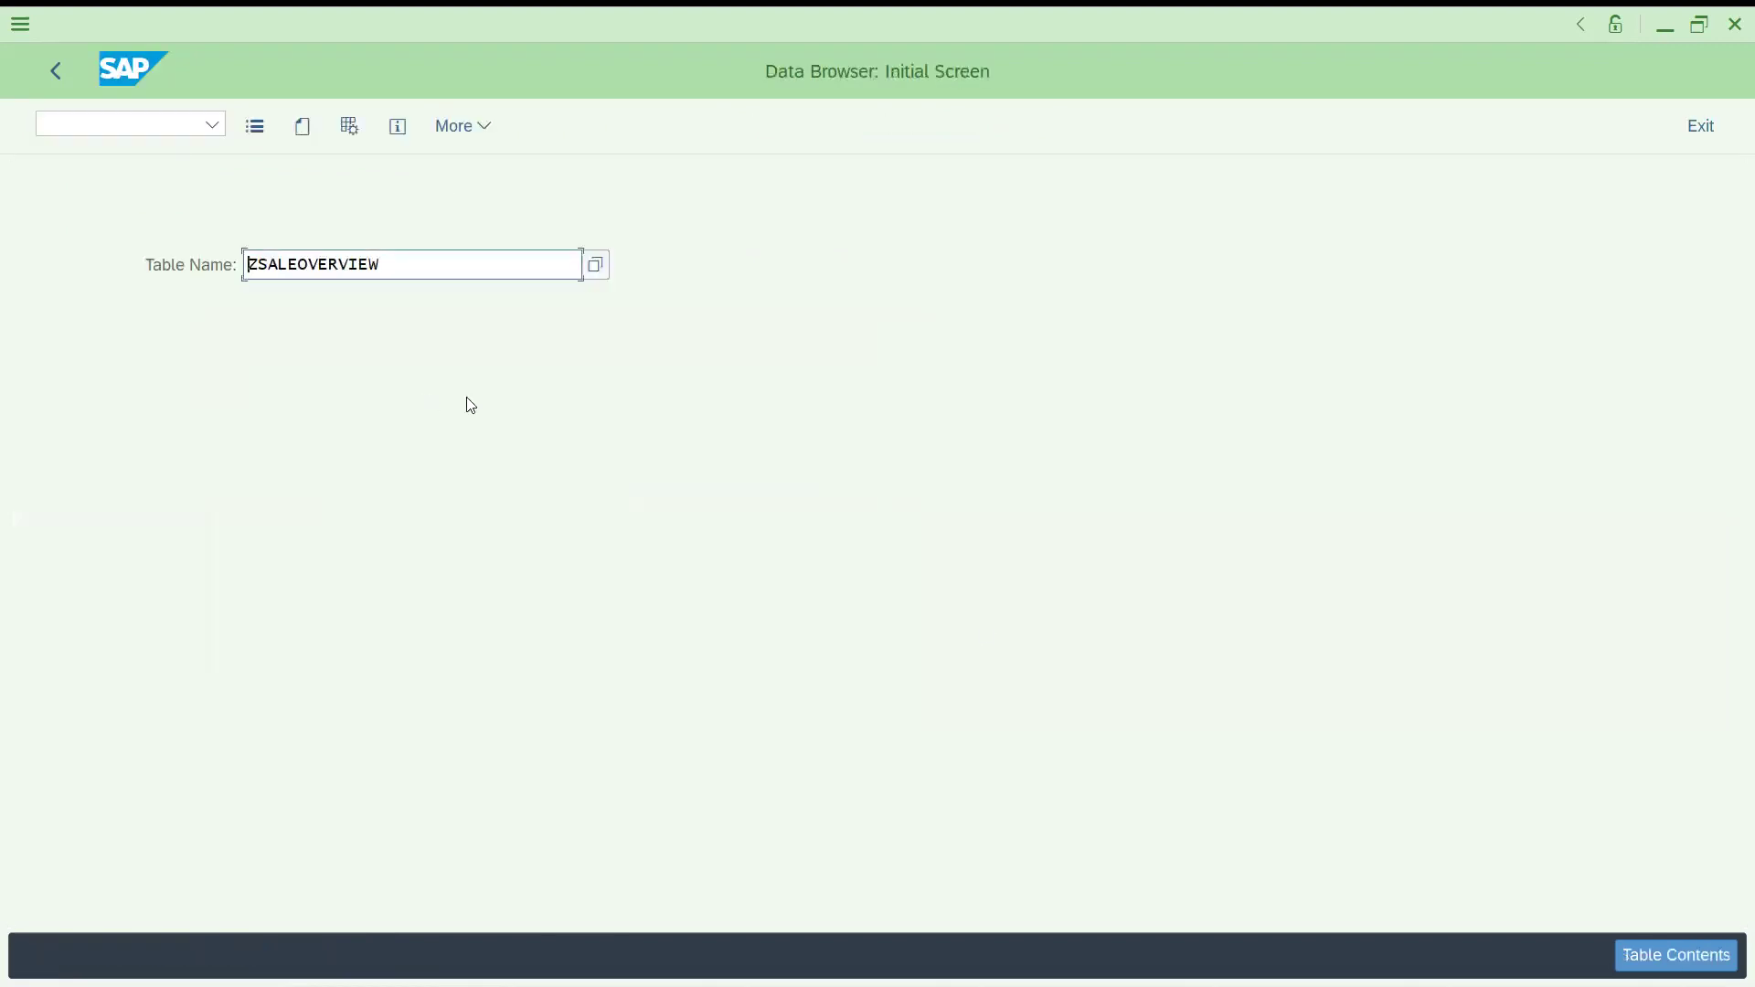
pyautogui.click(1704, 945)
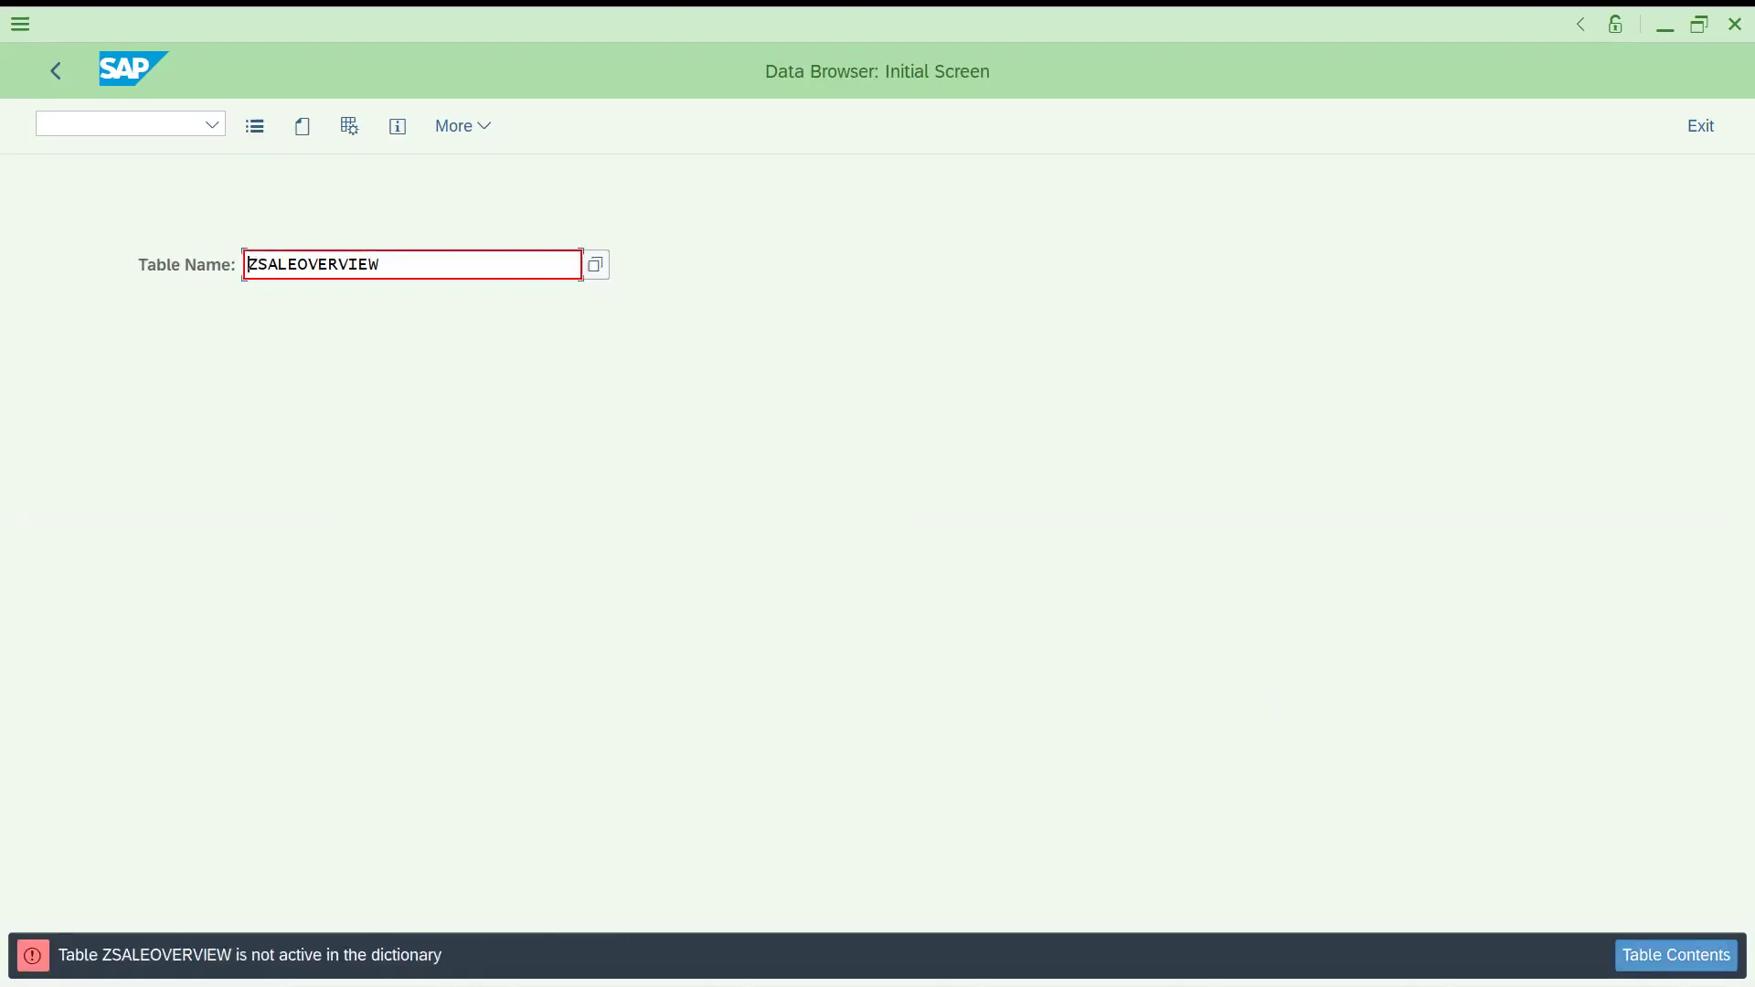
# Step: Return to the ABAP Dictionary with transaction /nse11 and open the field list of ZSALEOVERVIEW for changing
pyautogui.click(95, 117)
pyautogui.write('/nse16')
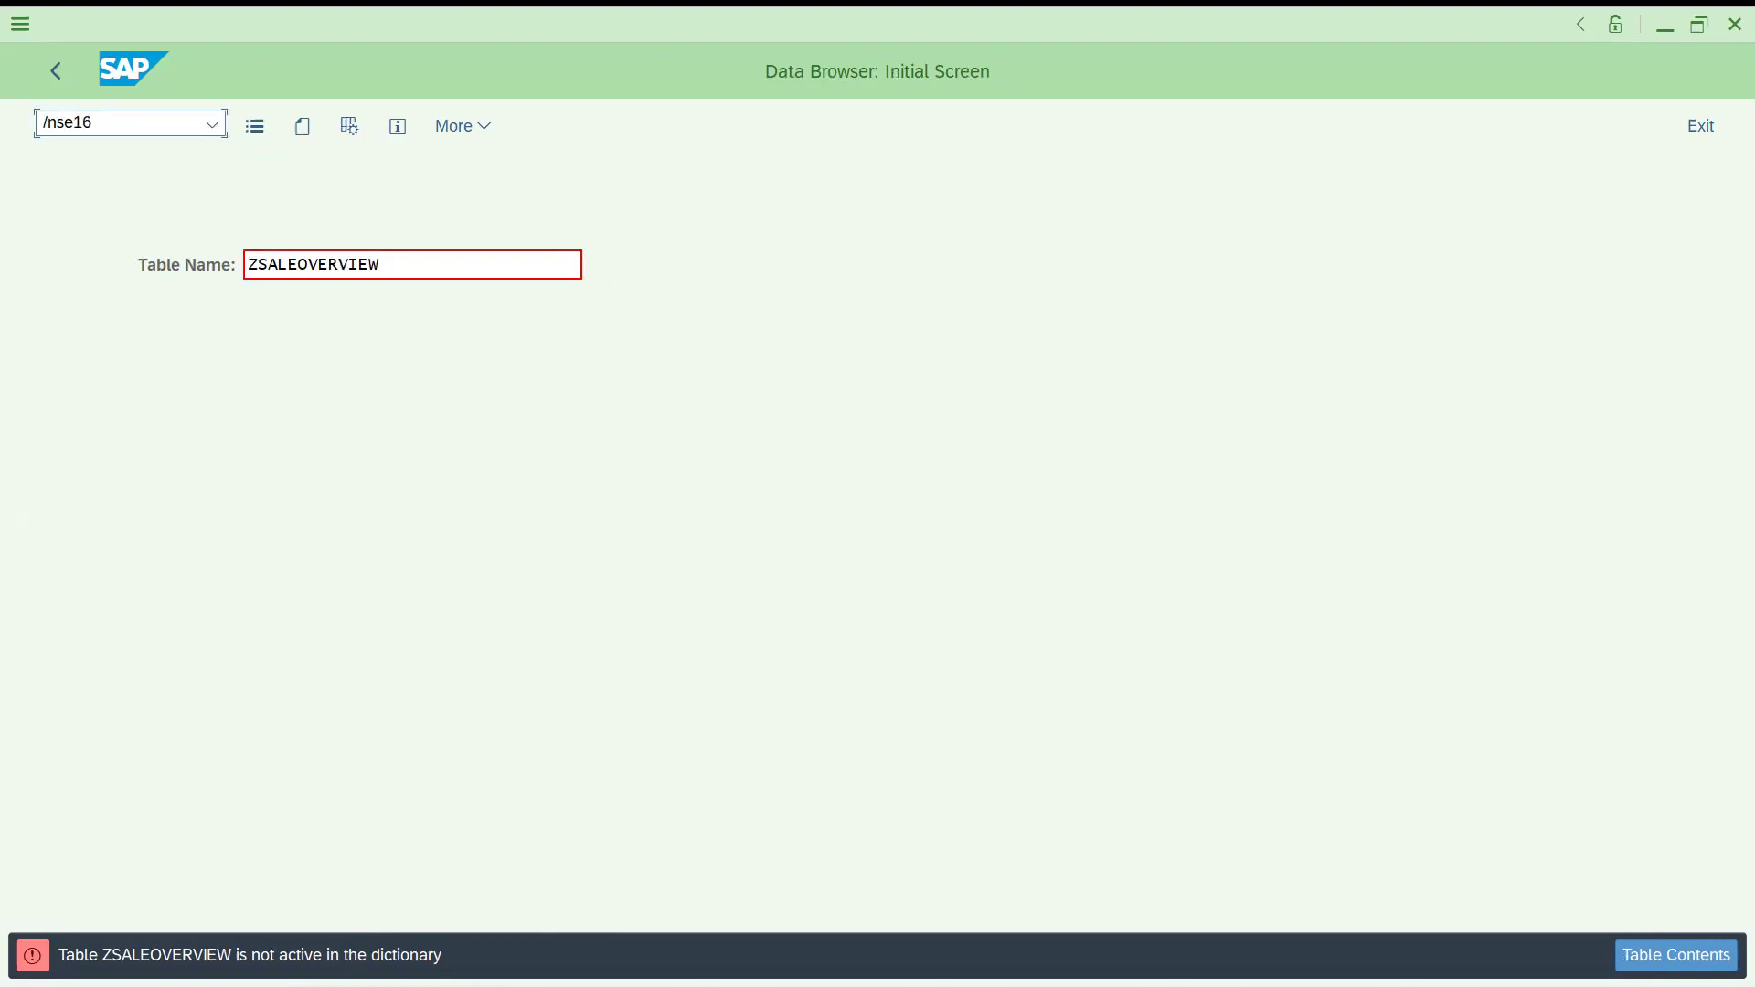
pyautogui.press('BackSpace')
pyautogui.write('1')
pyautogui.press('Return')
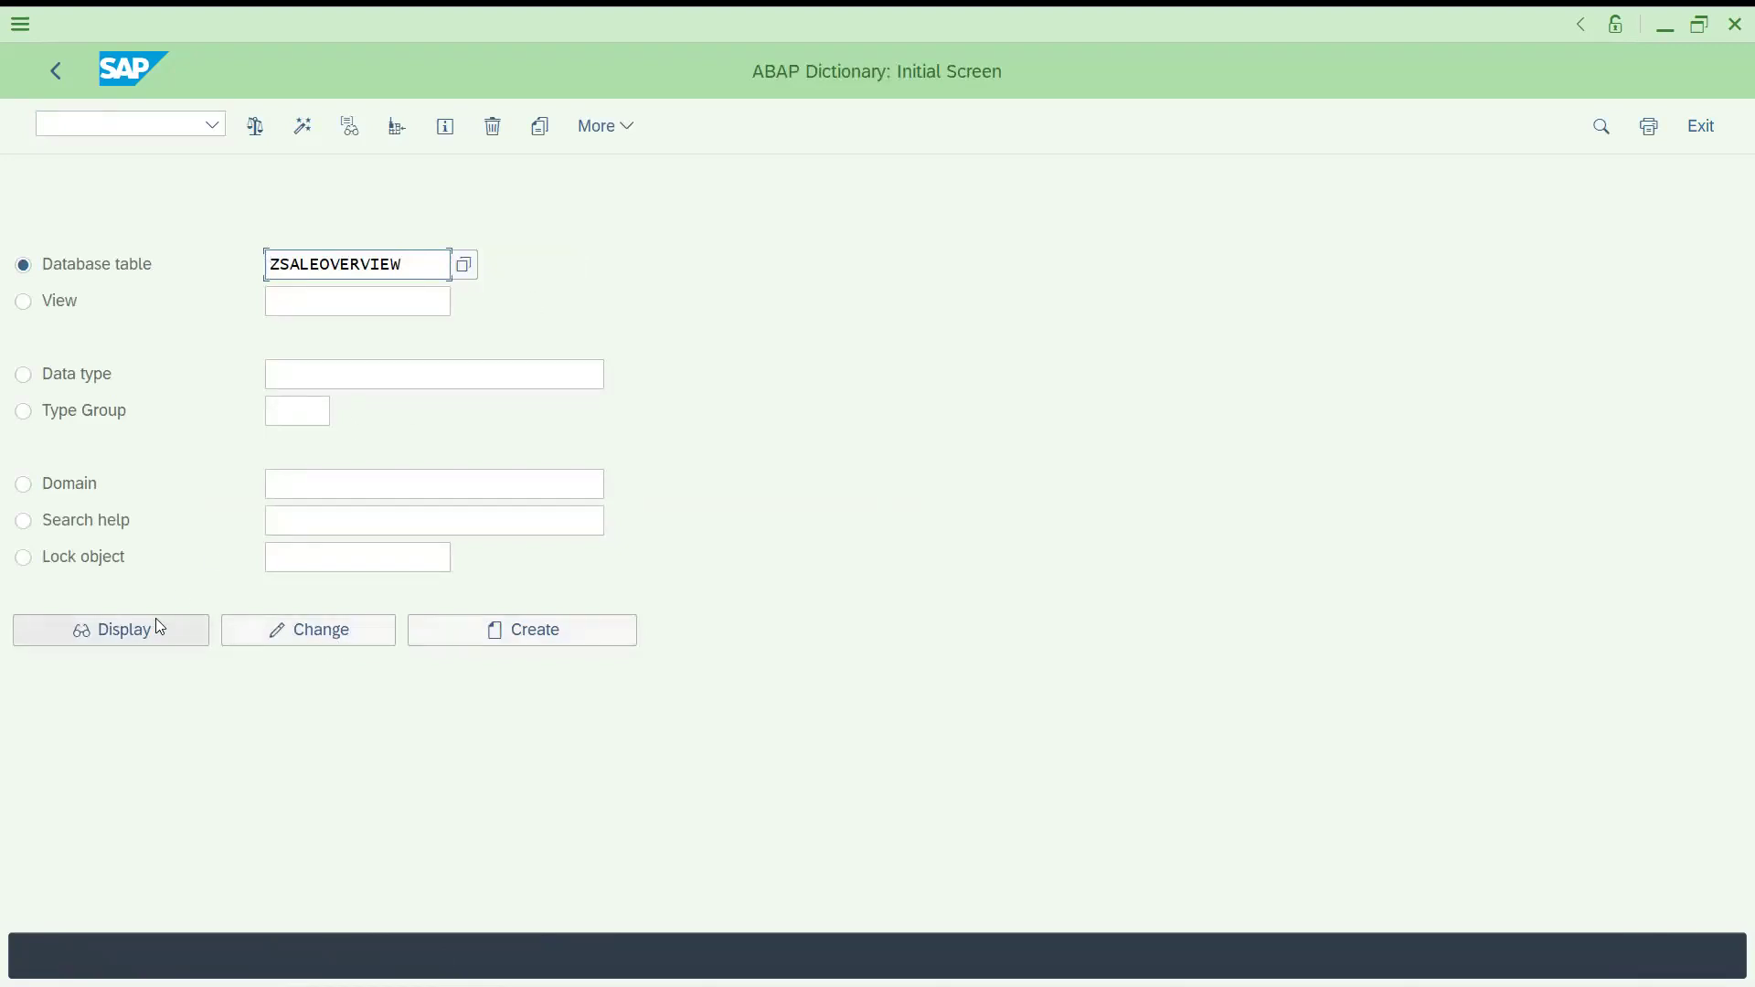
pyautogui.click(273, 631)
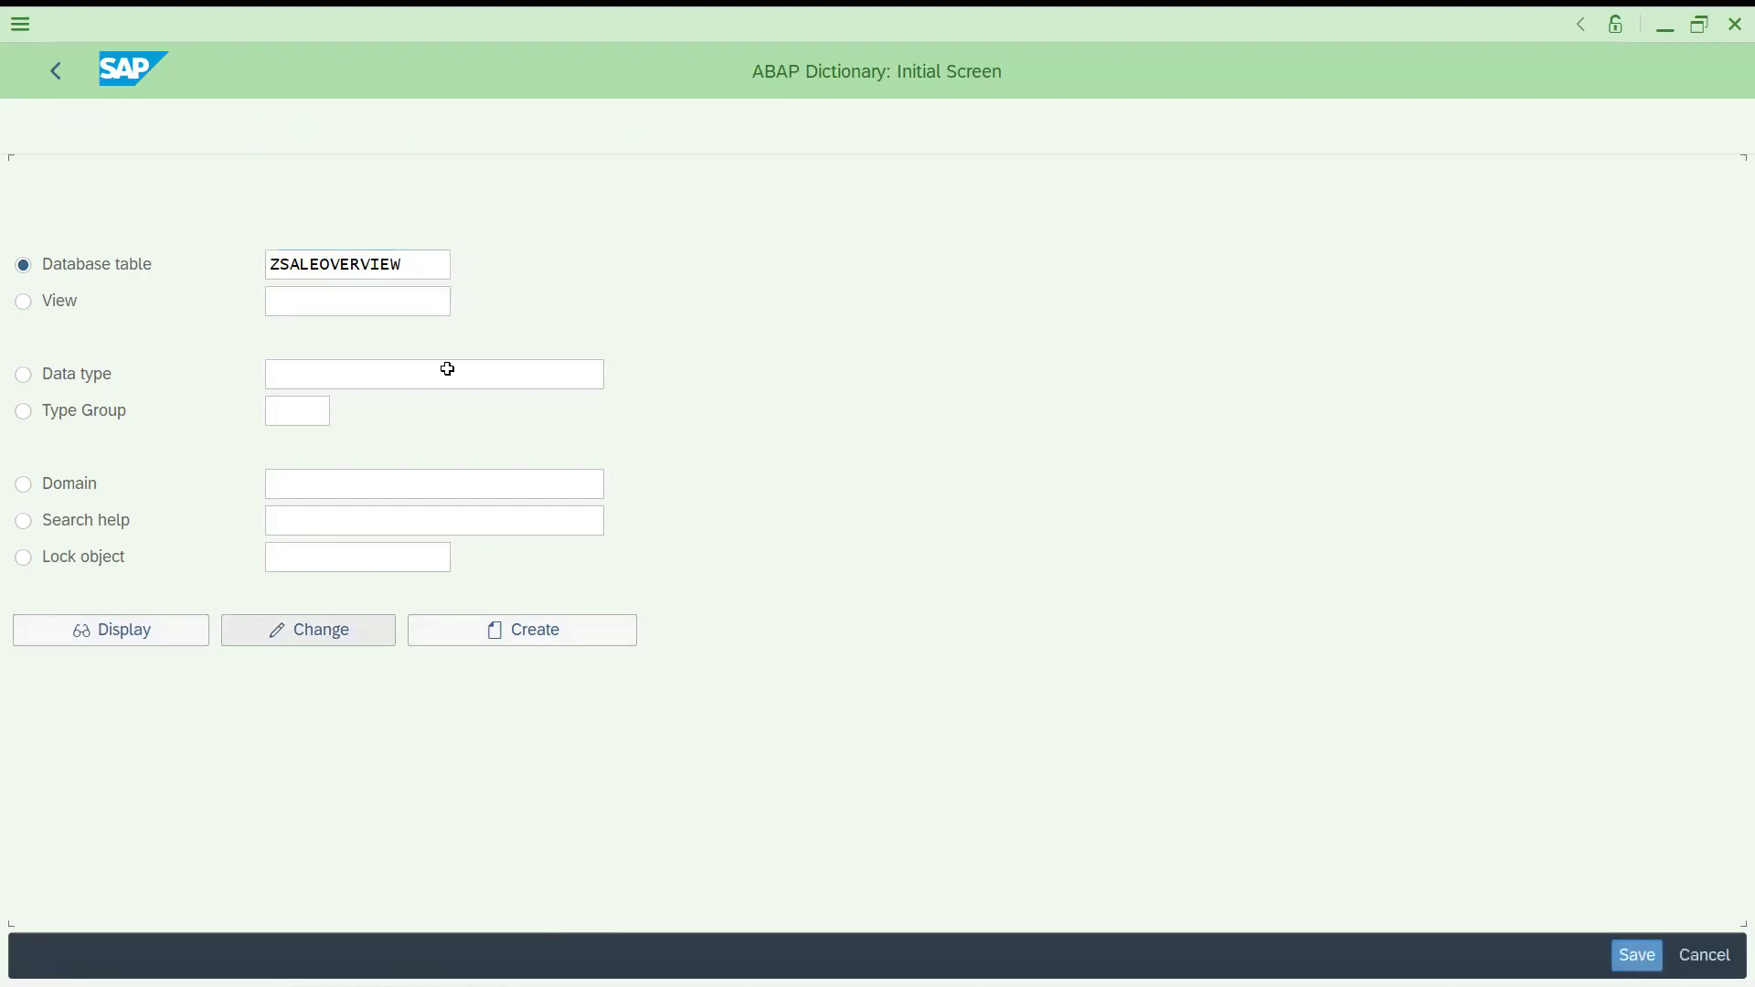
pyautogui.click(180, 408)
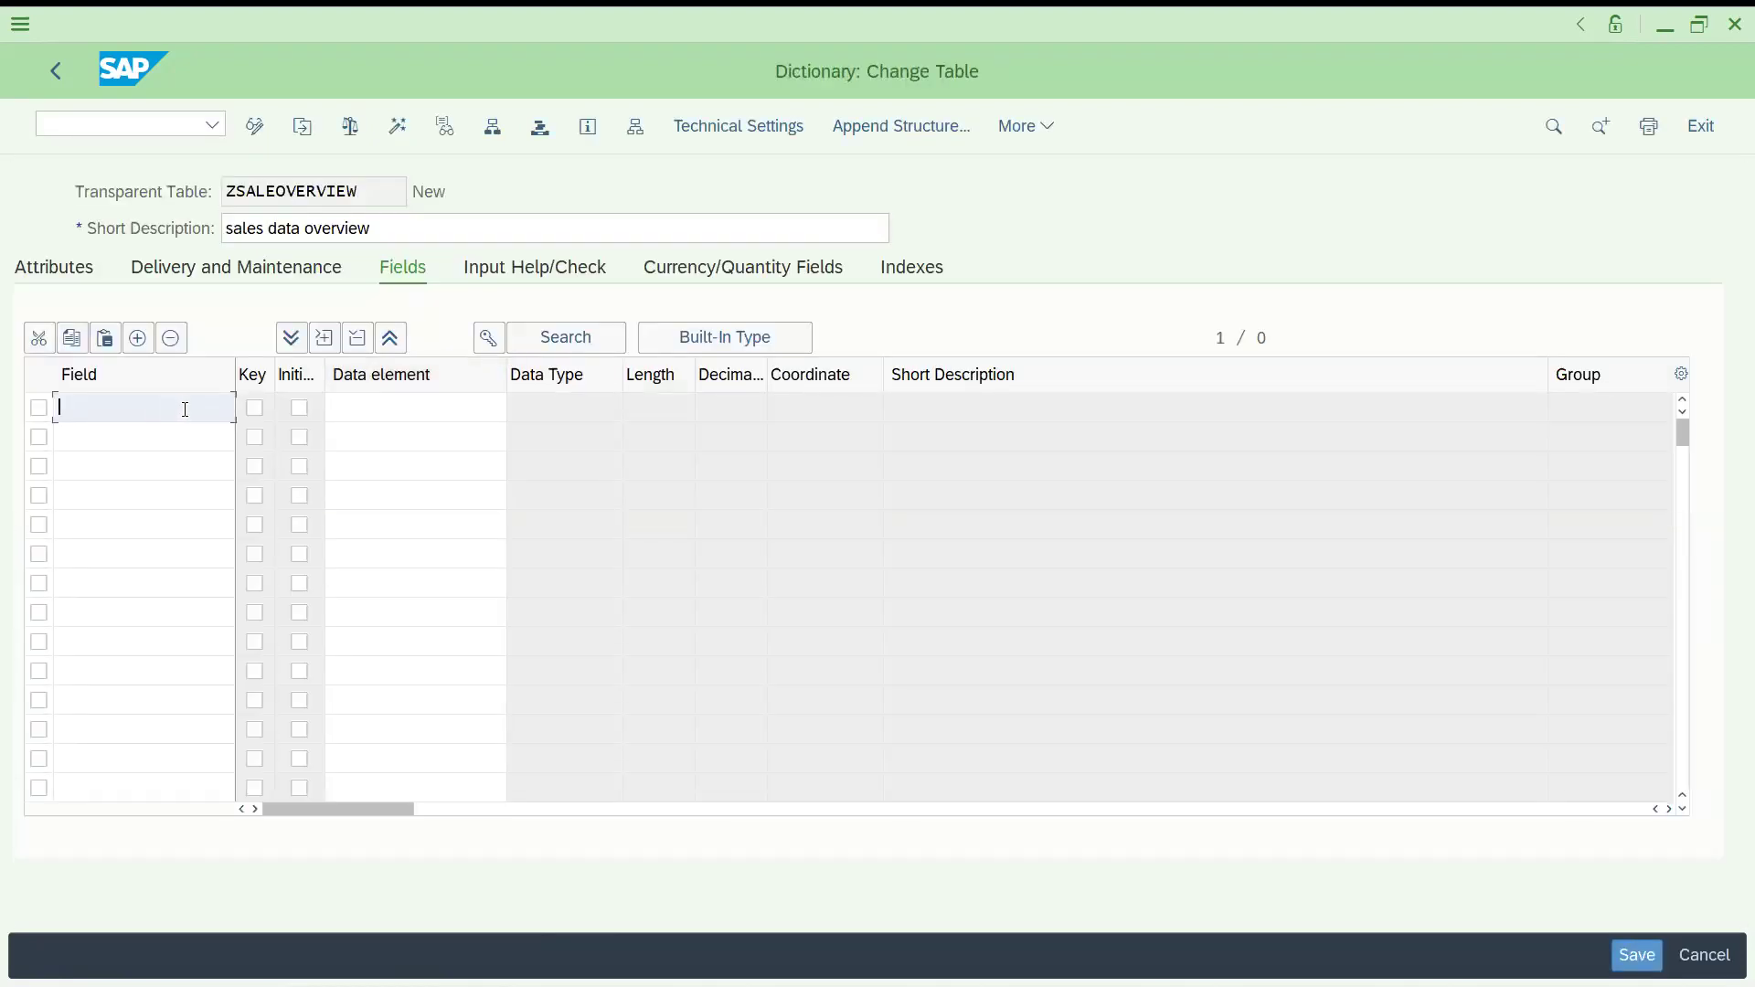
pyautogui.click(385, 408)
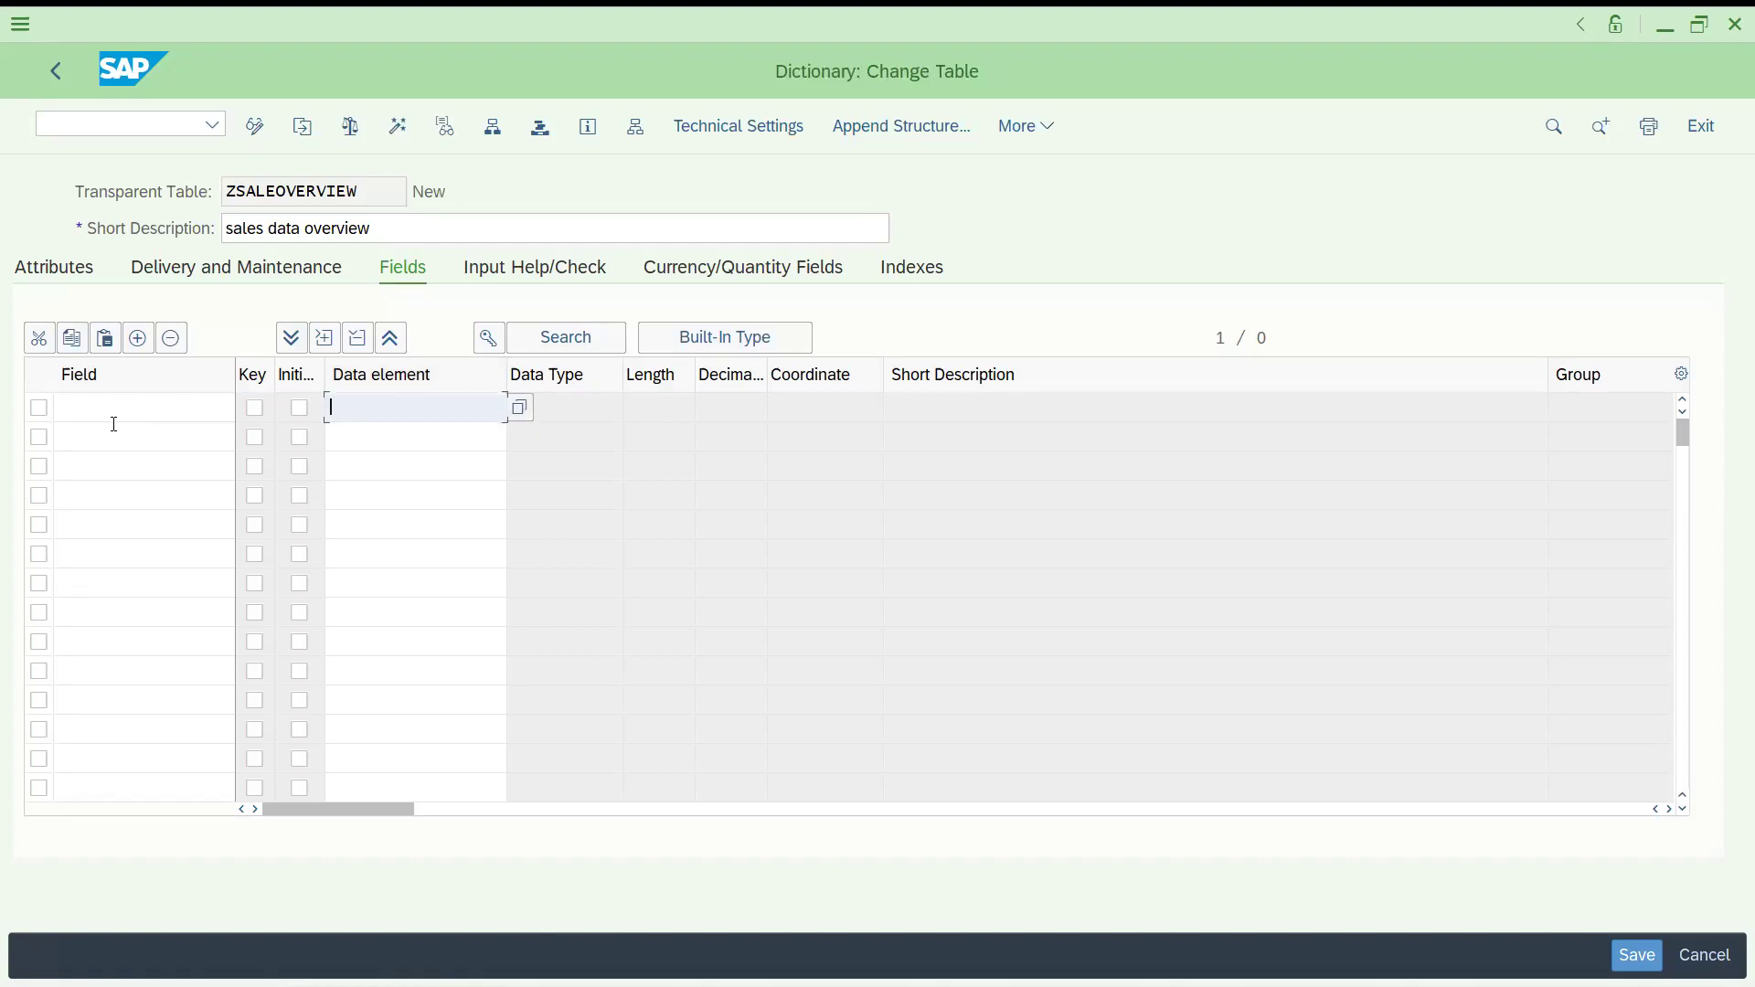
pyautogui.click(101, 408)
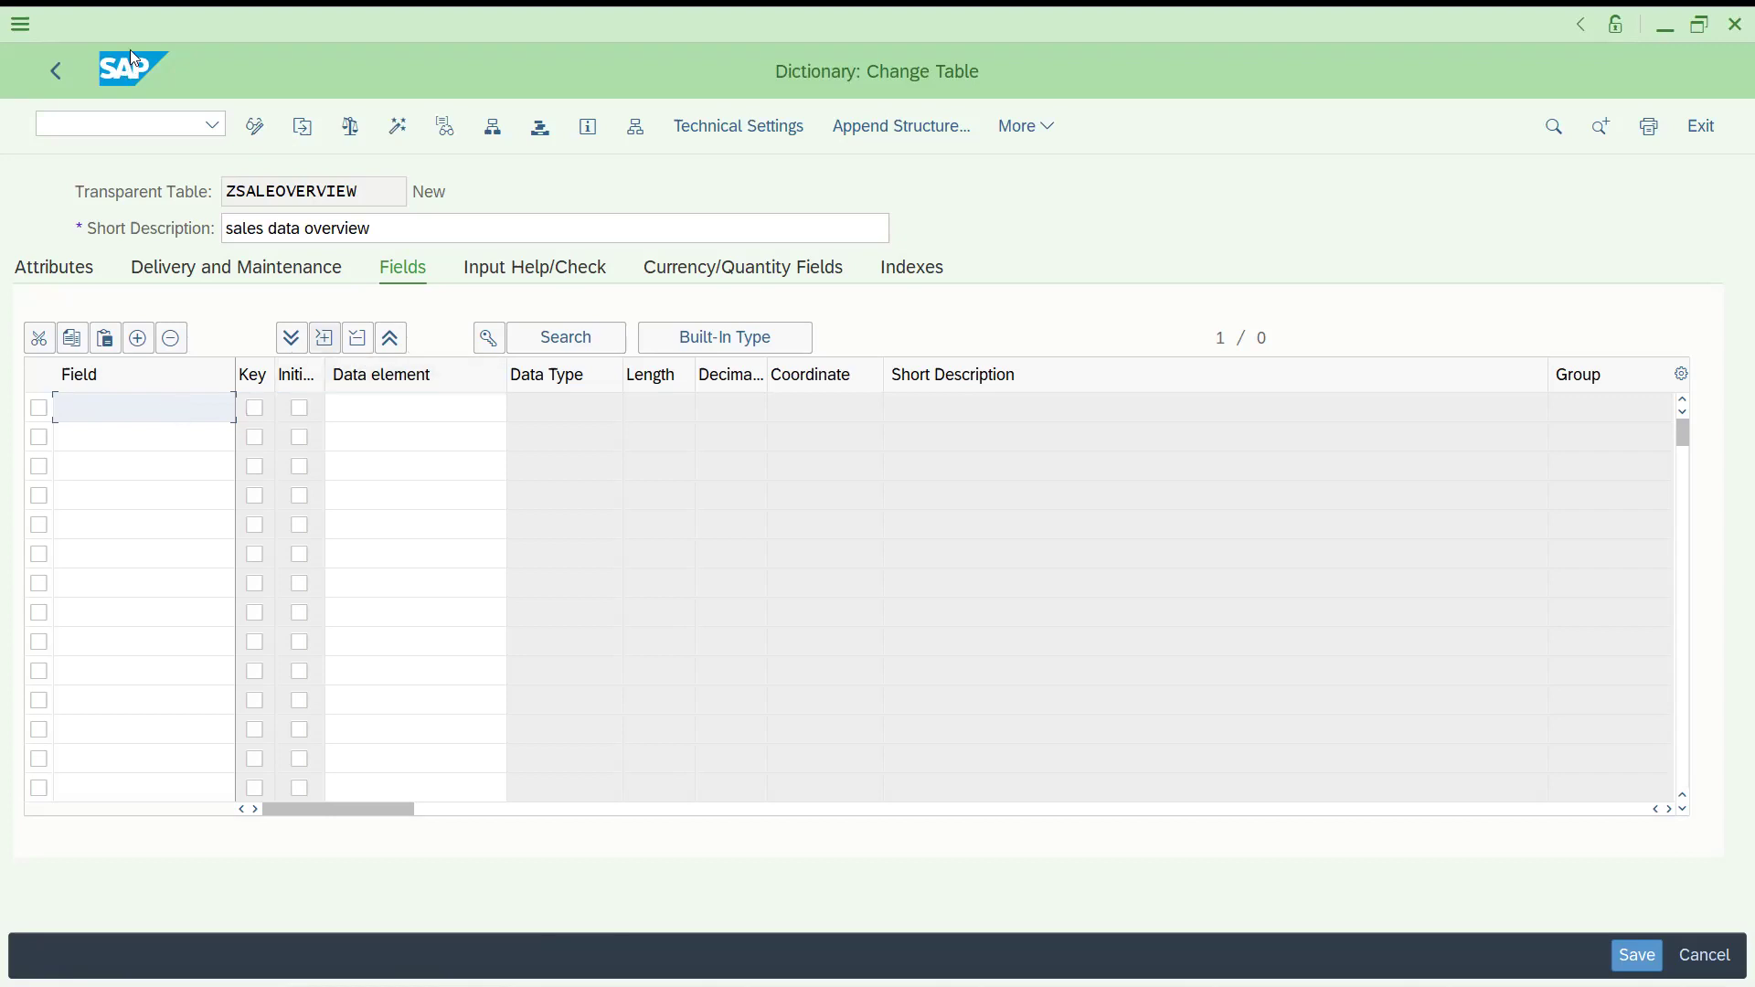
# Step: Open transaction SE16N in a new session with /ose16n
pyautogui.click(82, 125)
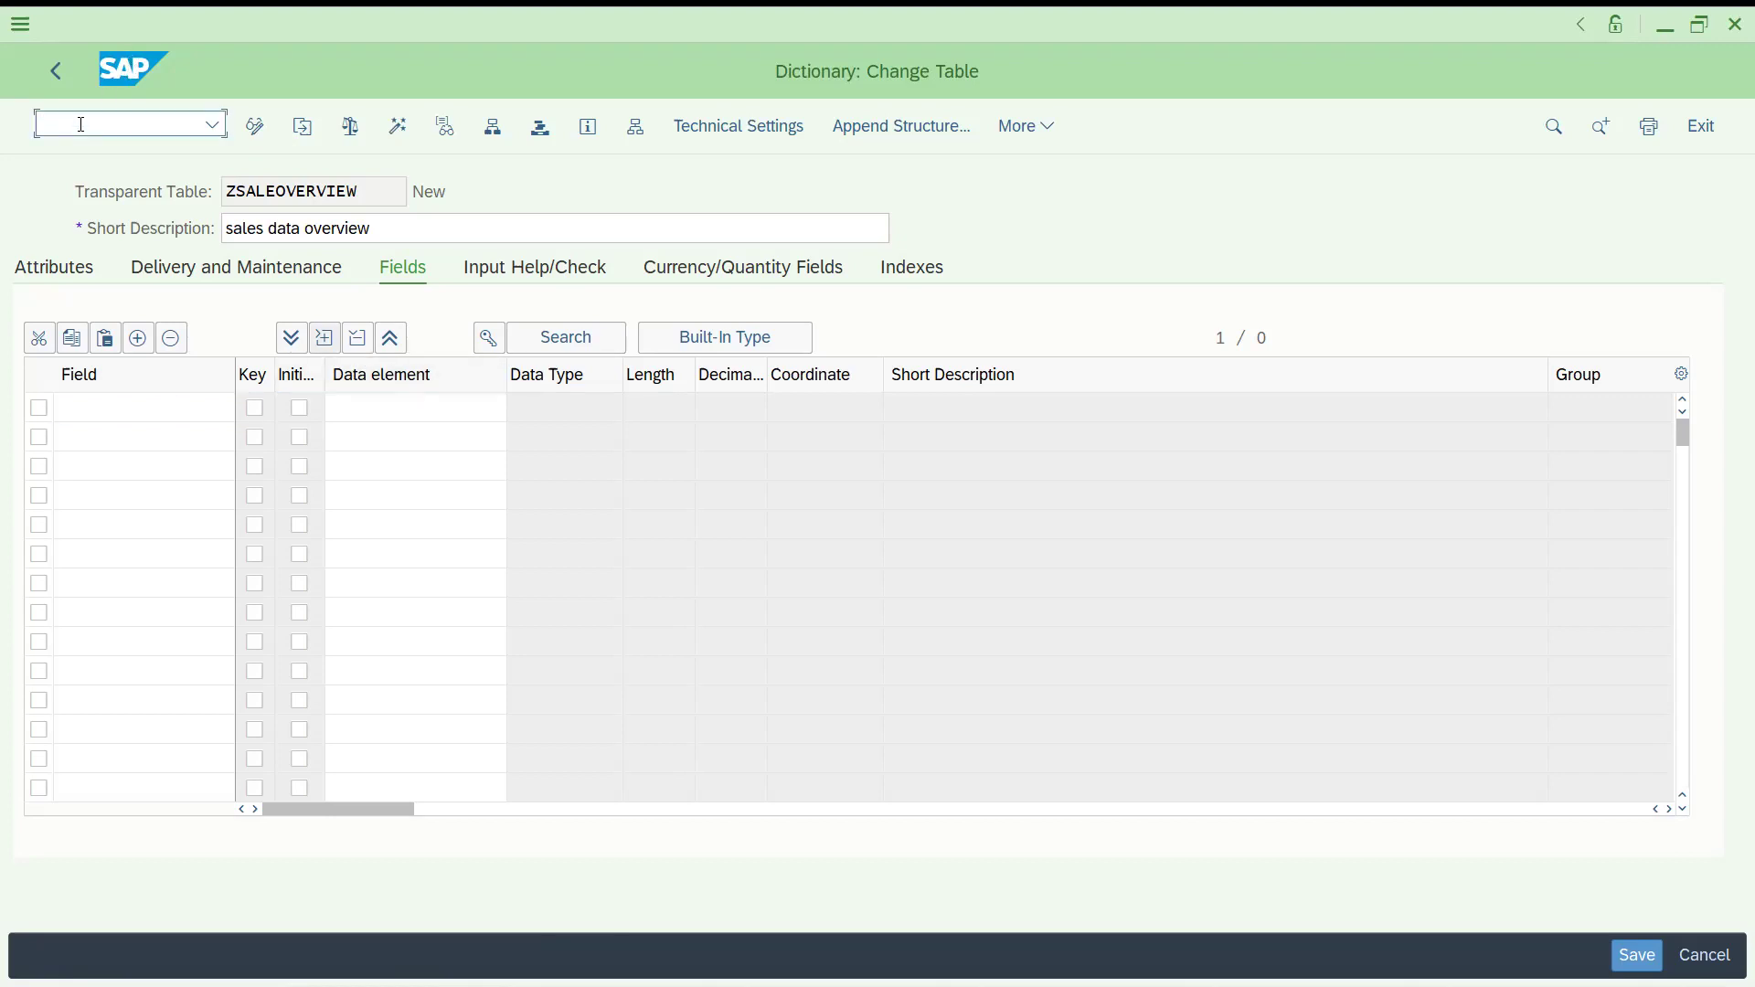
pyautogui.write('/ose16n')
pyautogui.press('Return')
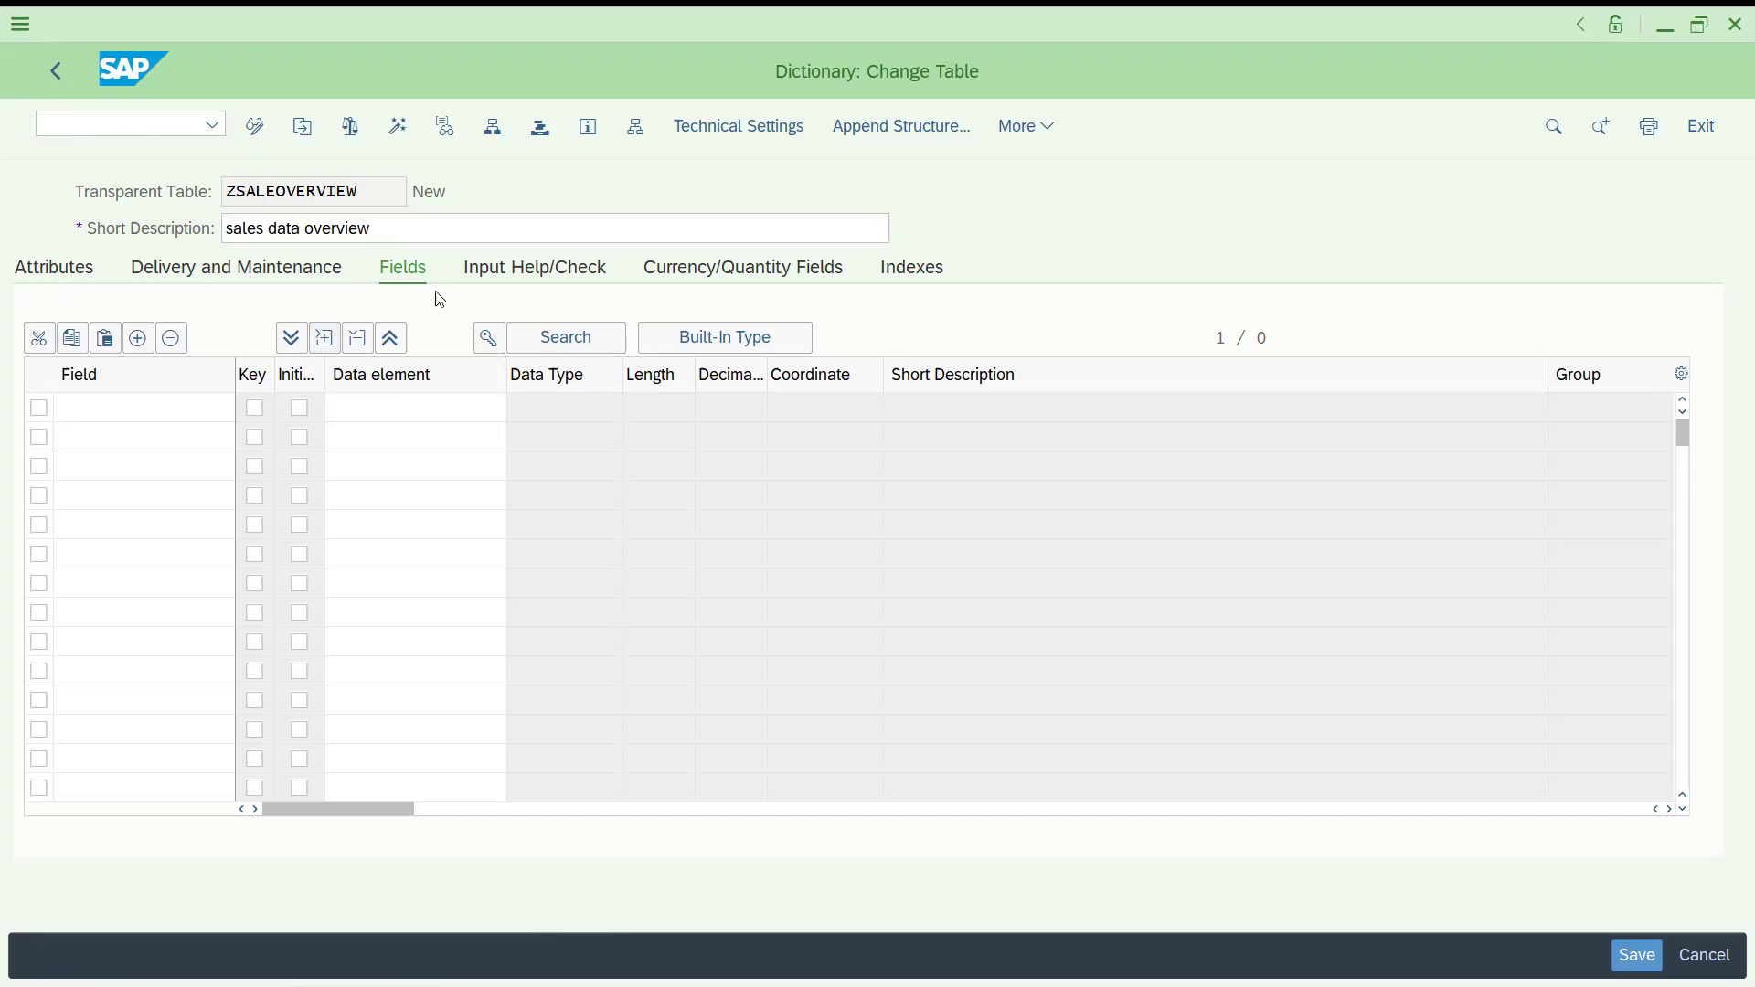
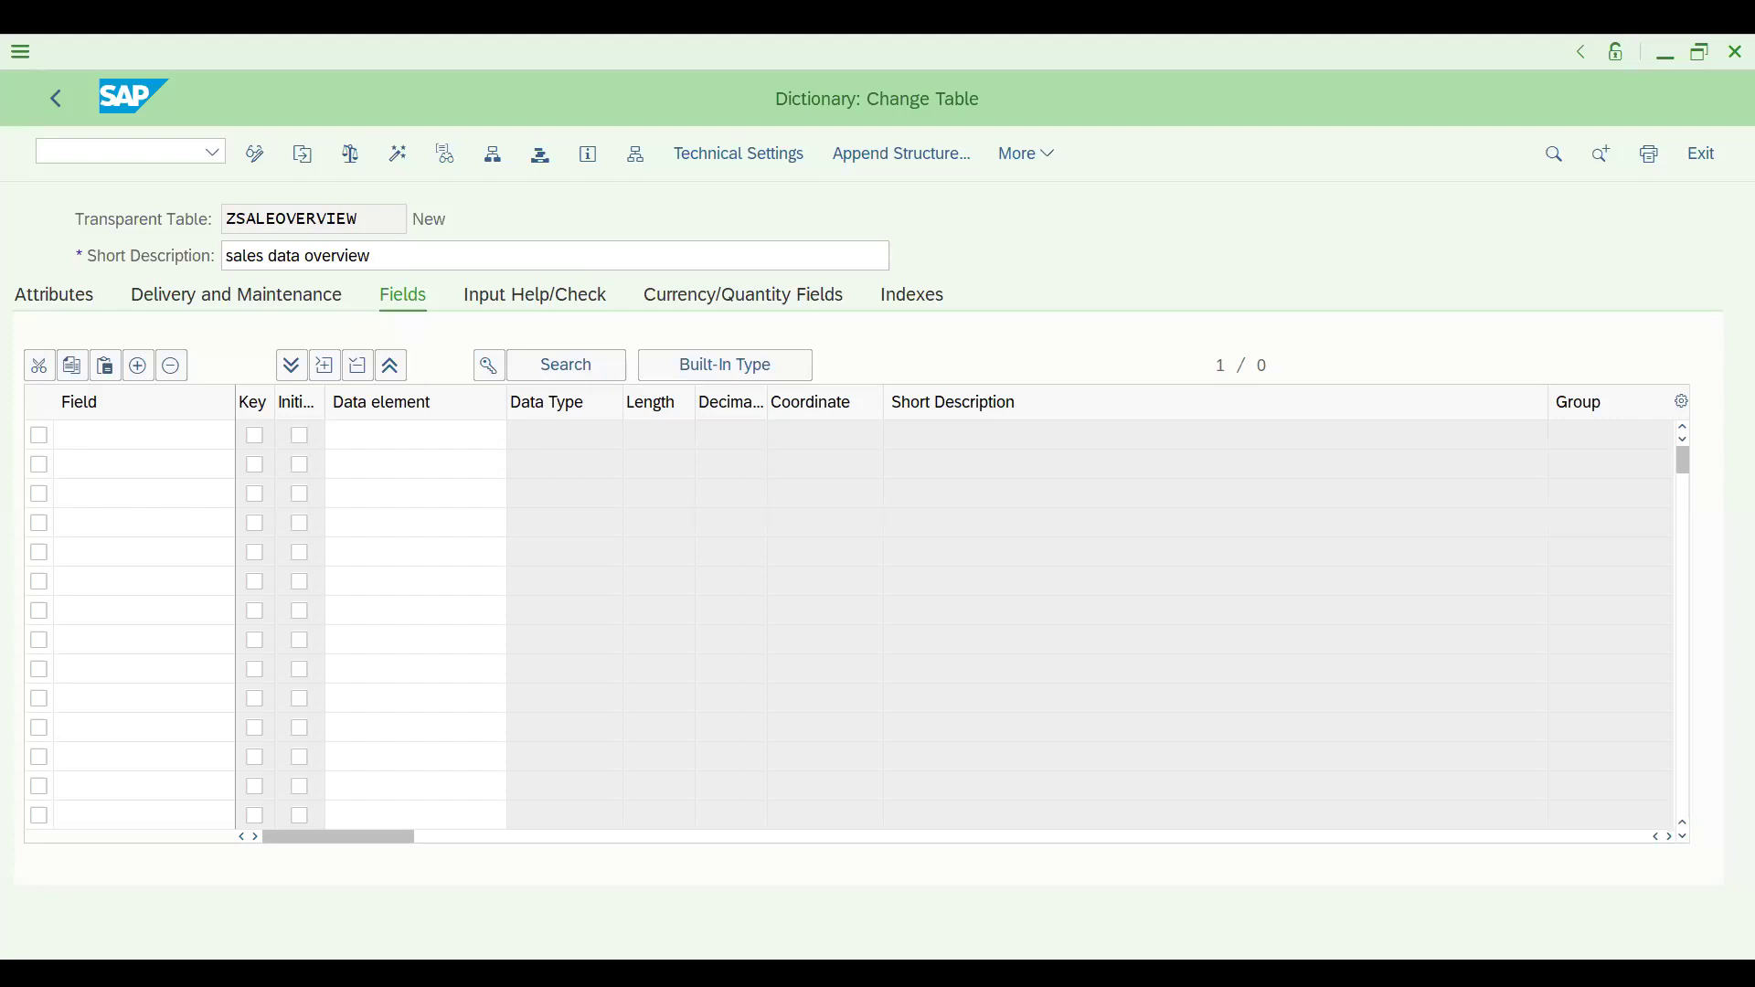
pyautogui.click(146, 439)
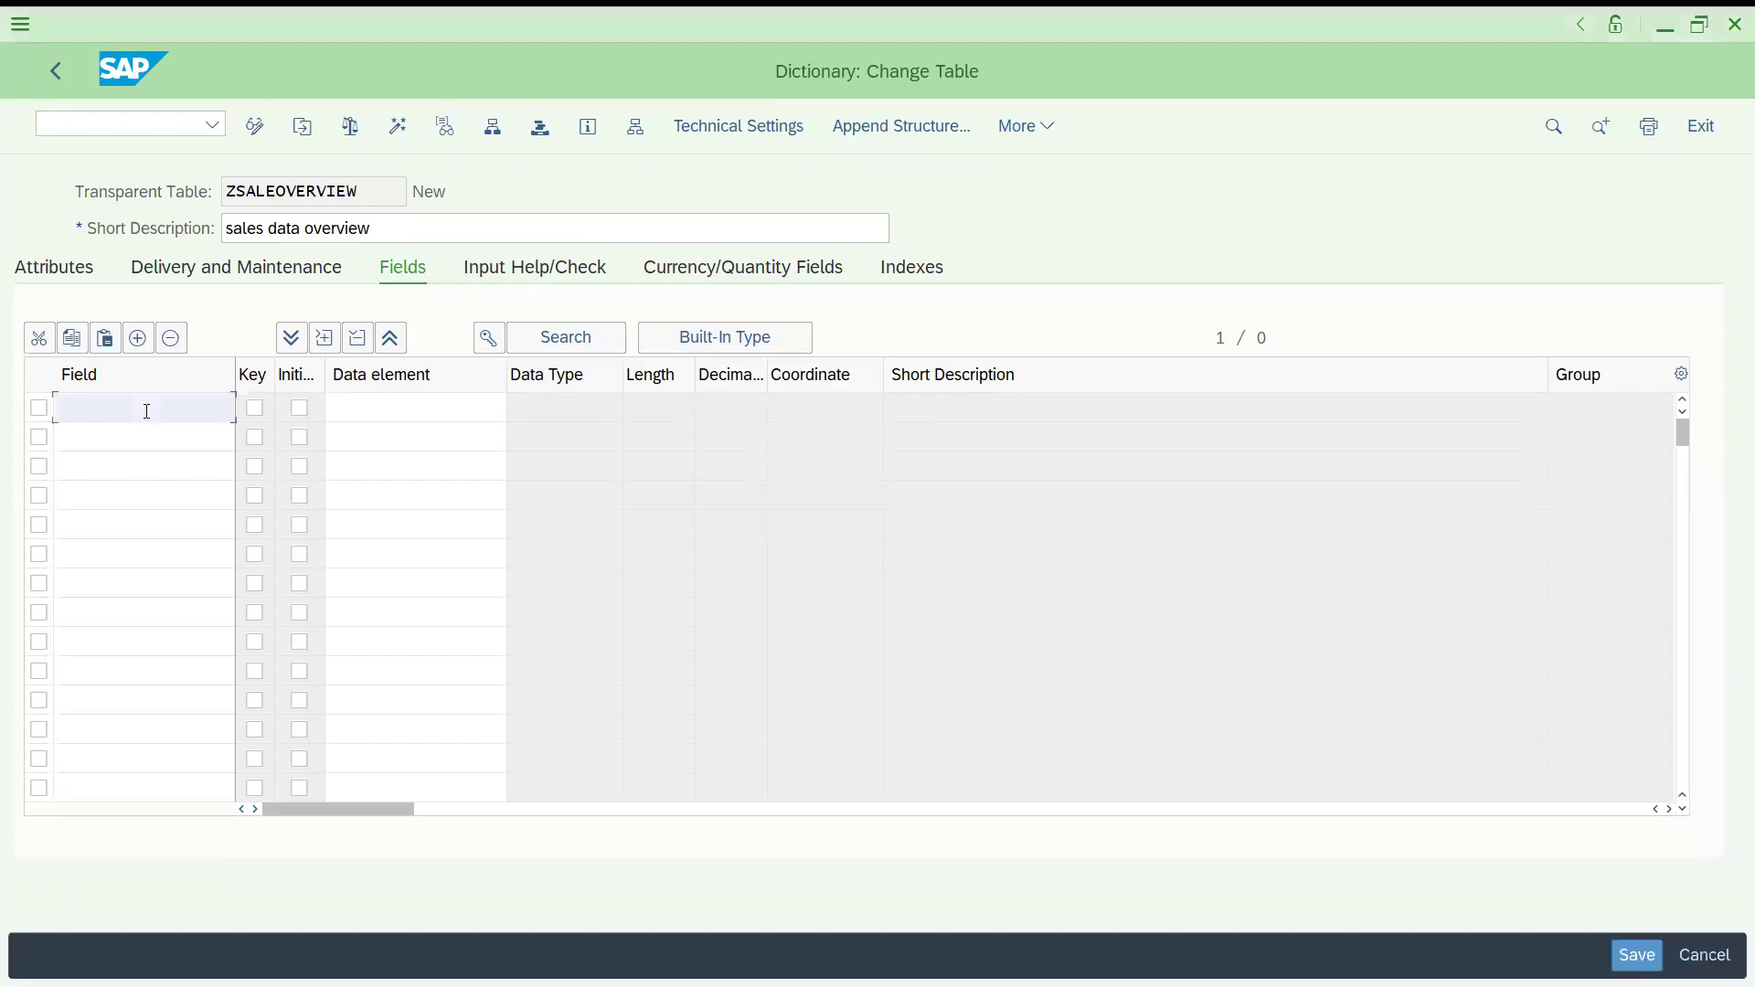
pyautogui.write('e2')
pyautogui.press('BackSpace')
pyautogui.press('BackSpace')
# Step: Add the field client with data element MANDT to the first row and mark it as a key field
pyautogui.click(448, 419)
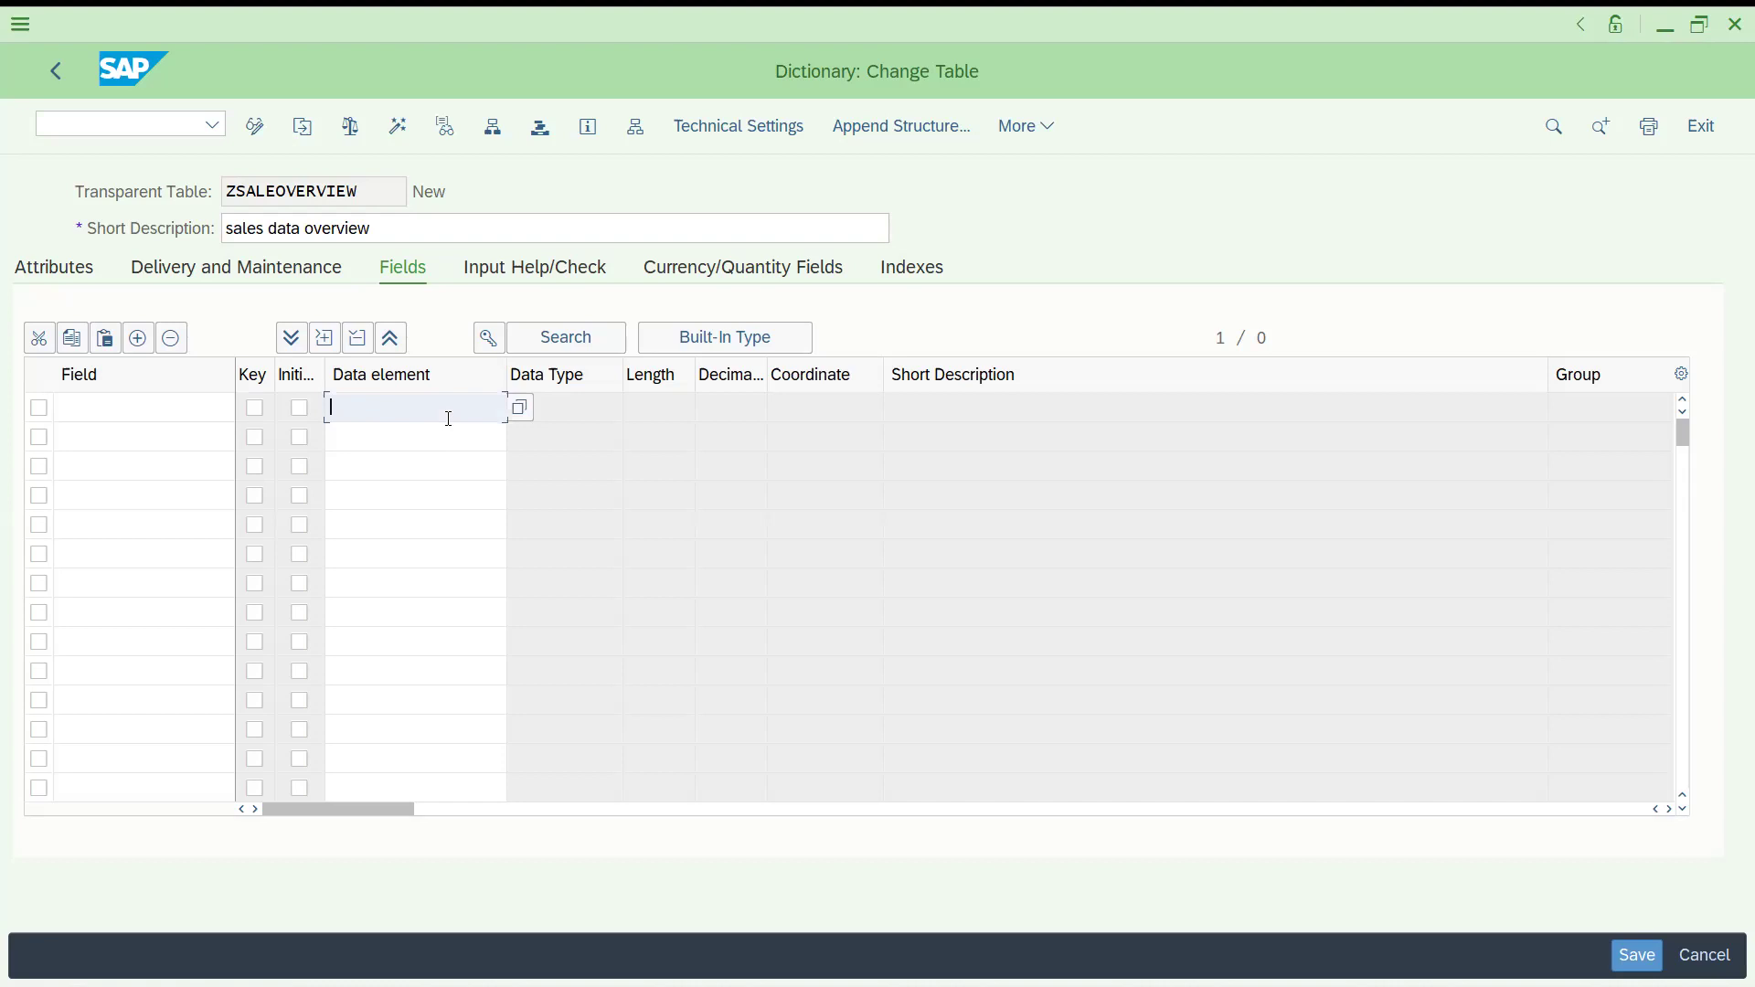
pyautogui.write('MANDT')
pyautogui.click(142, 411)
pyautogui.write('cli')
pyautogui.press('BackSpace')
pyautogui.press('BackSpace')
pyautogui.press('BackSpace')
pyautogui.write('client')
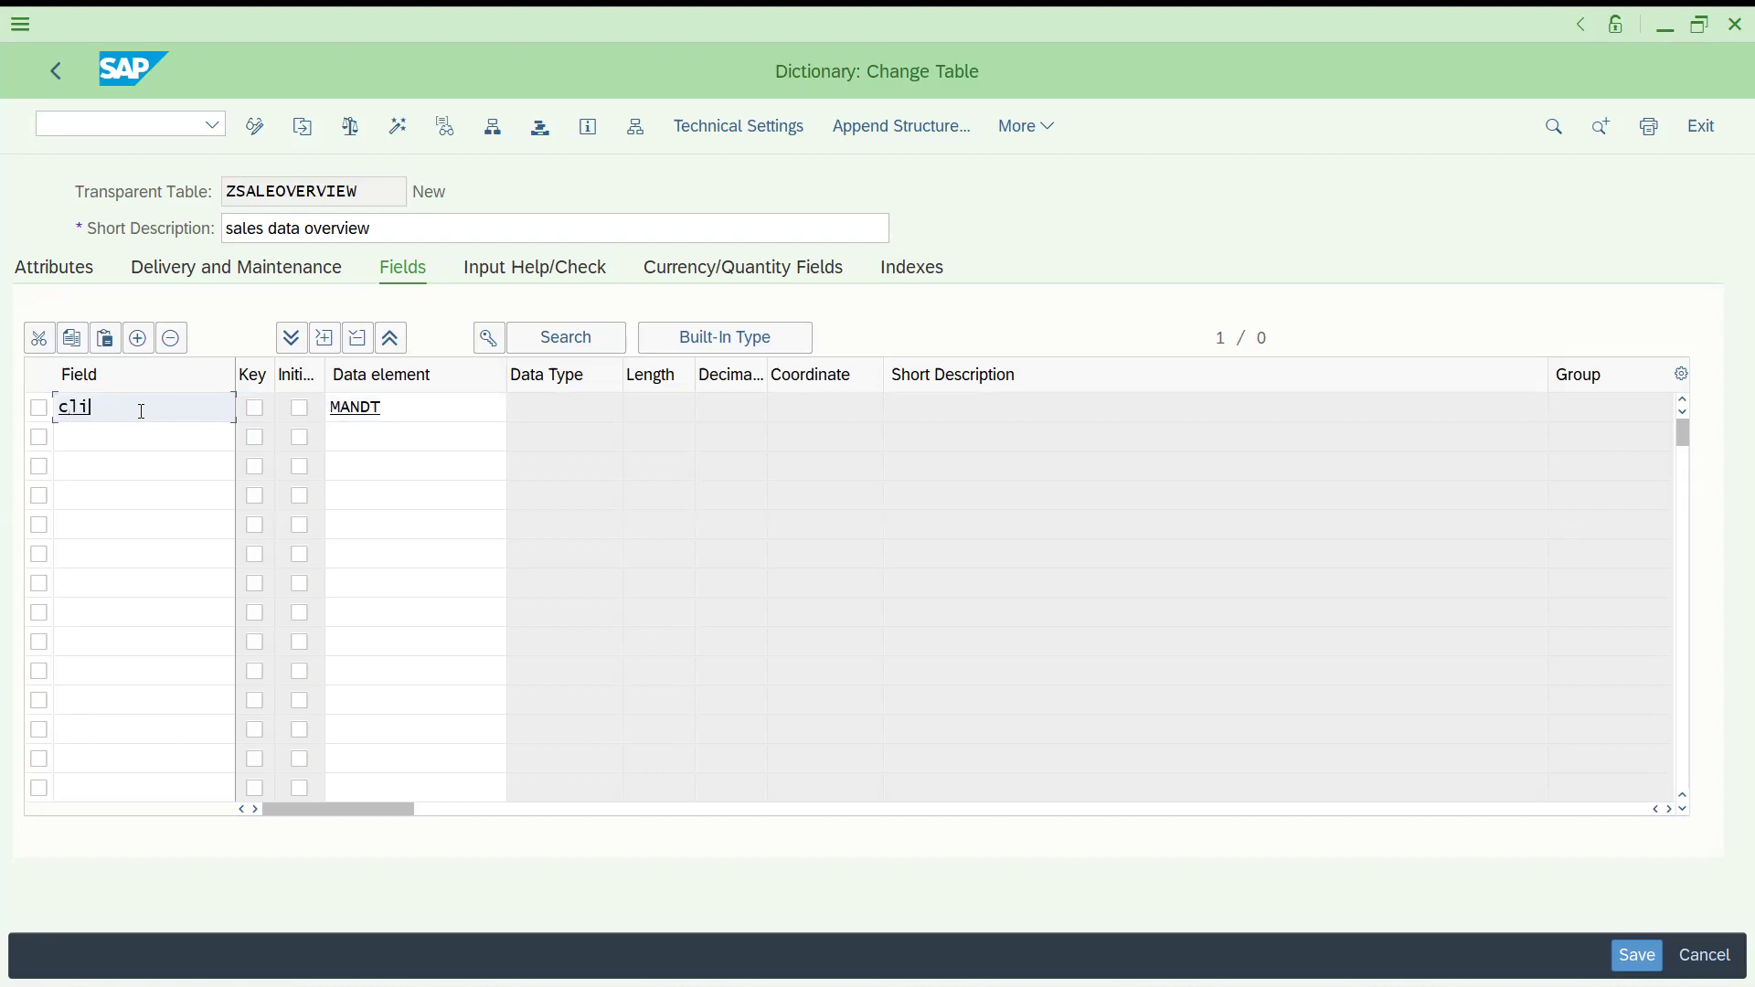
pyautogui.press('Return')
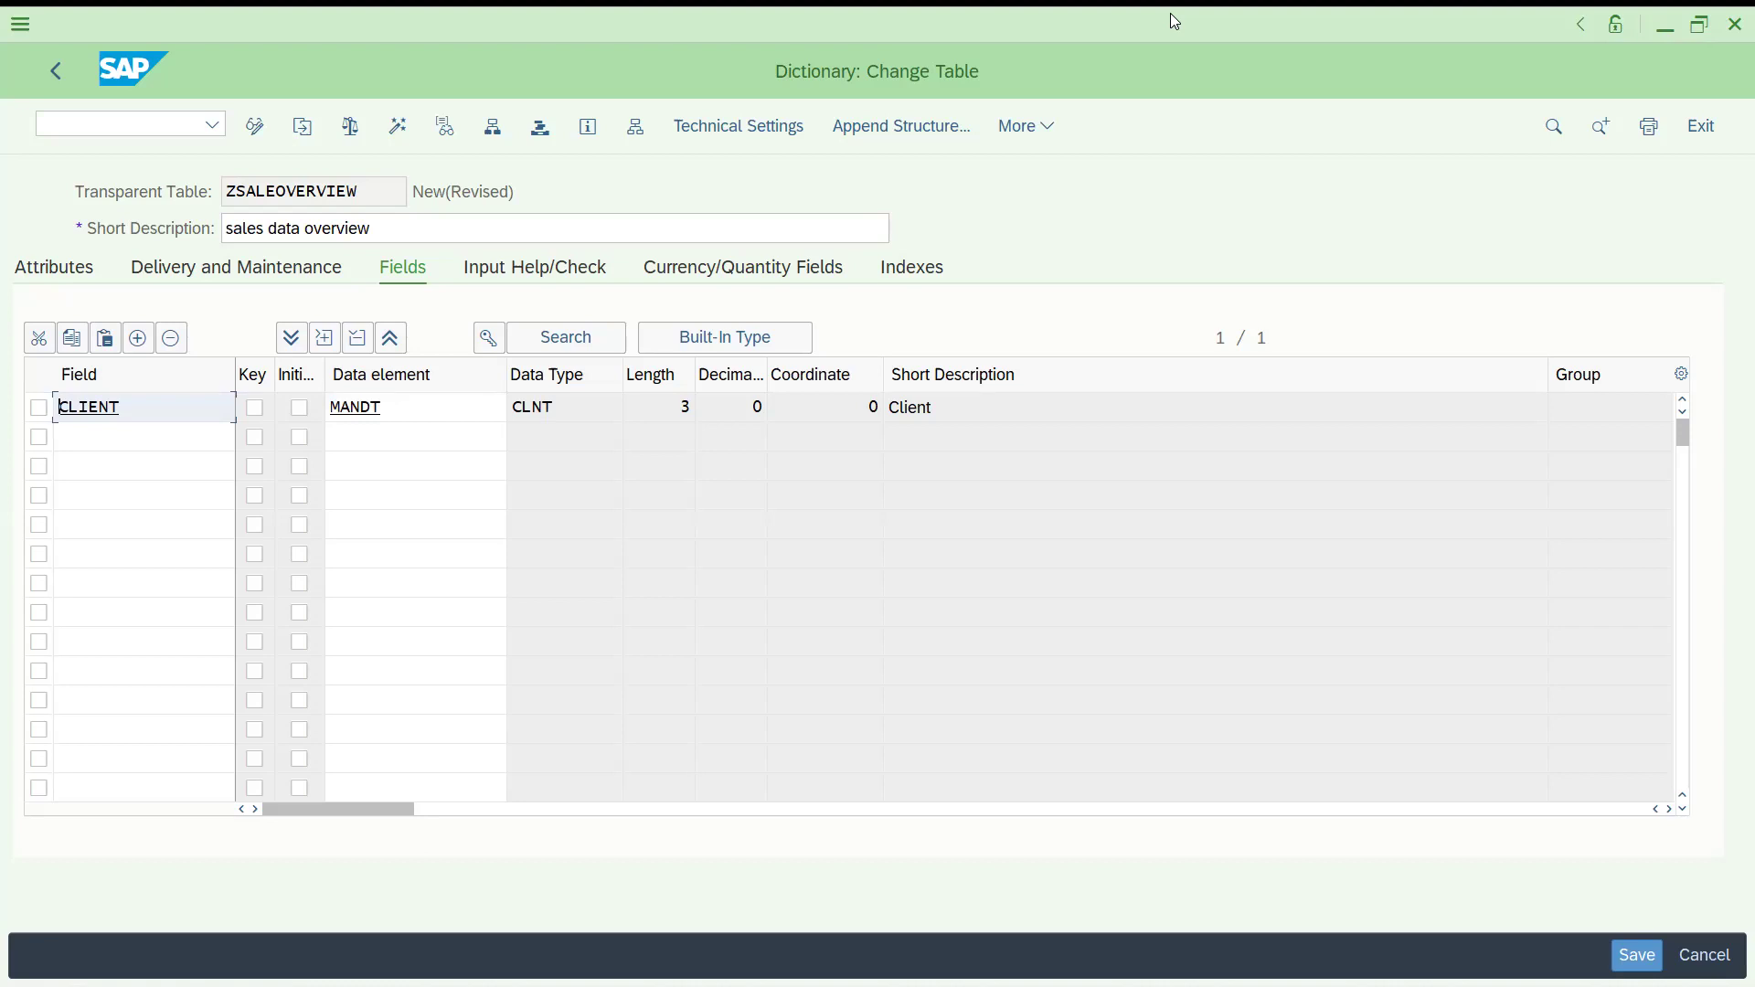
pyautogui.click(254, 408)
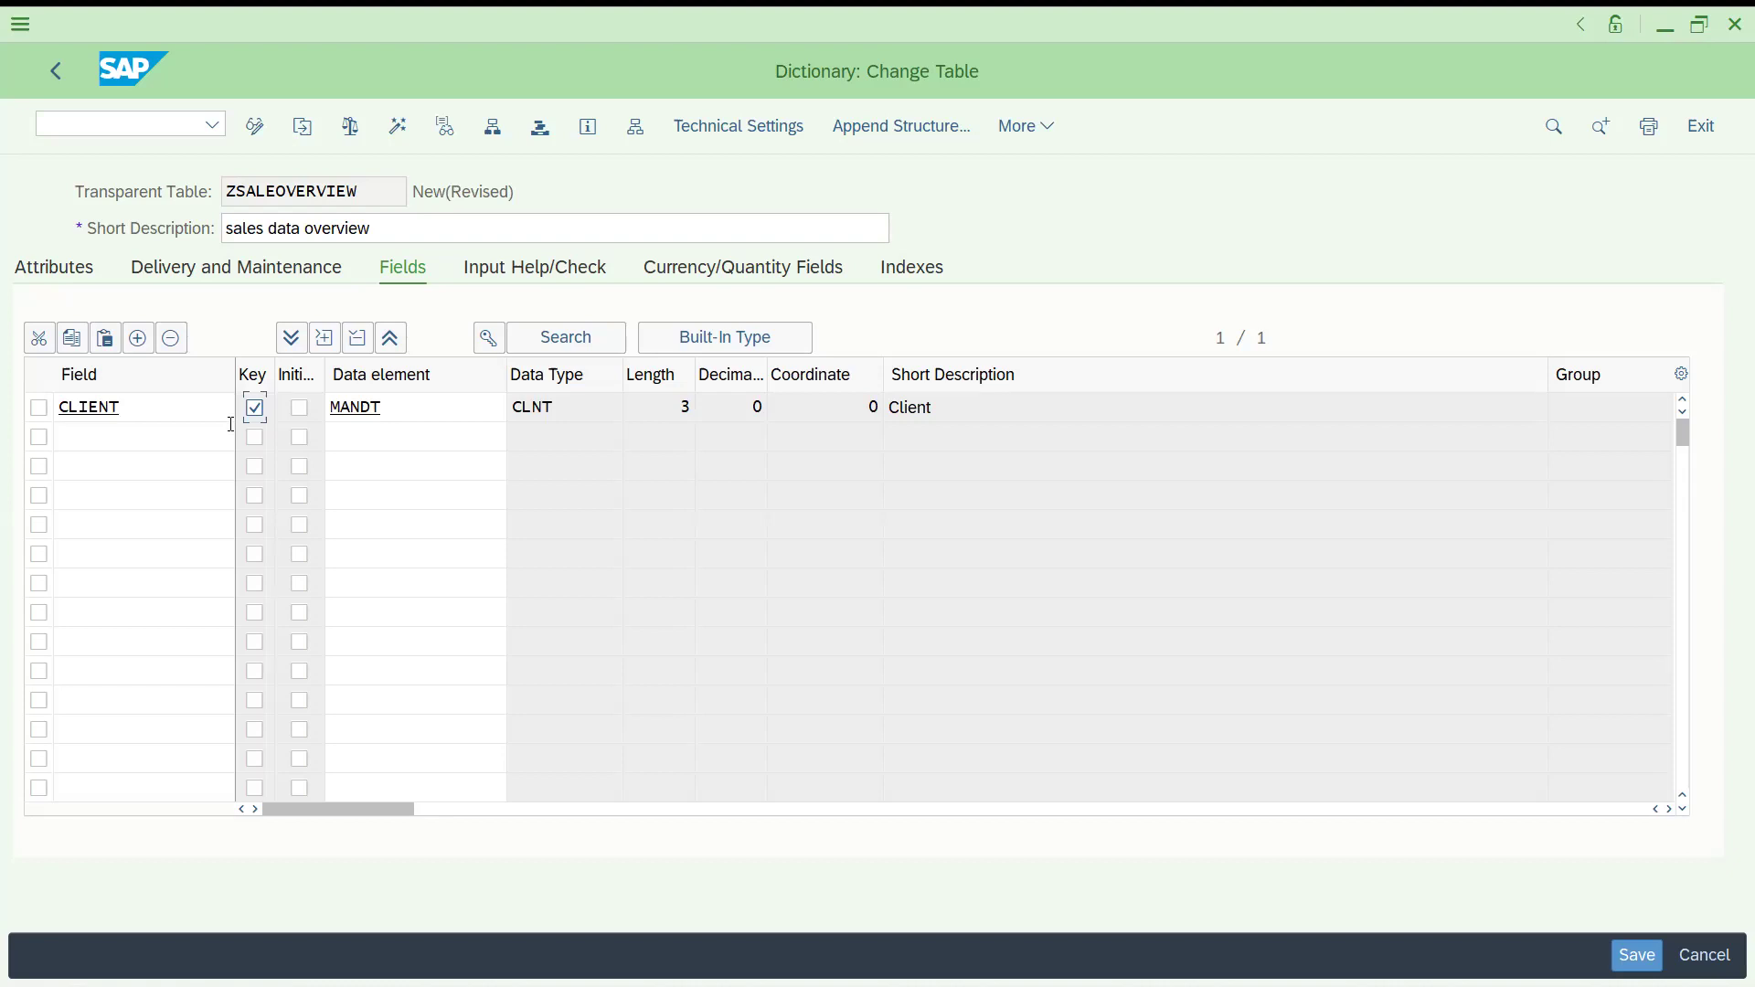
pyautogui.click(153, 440)
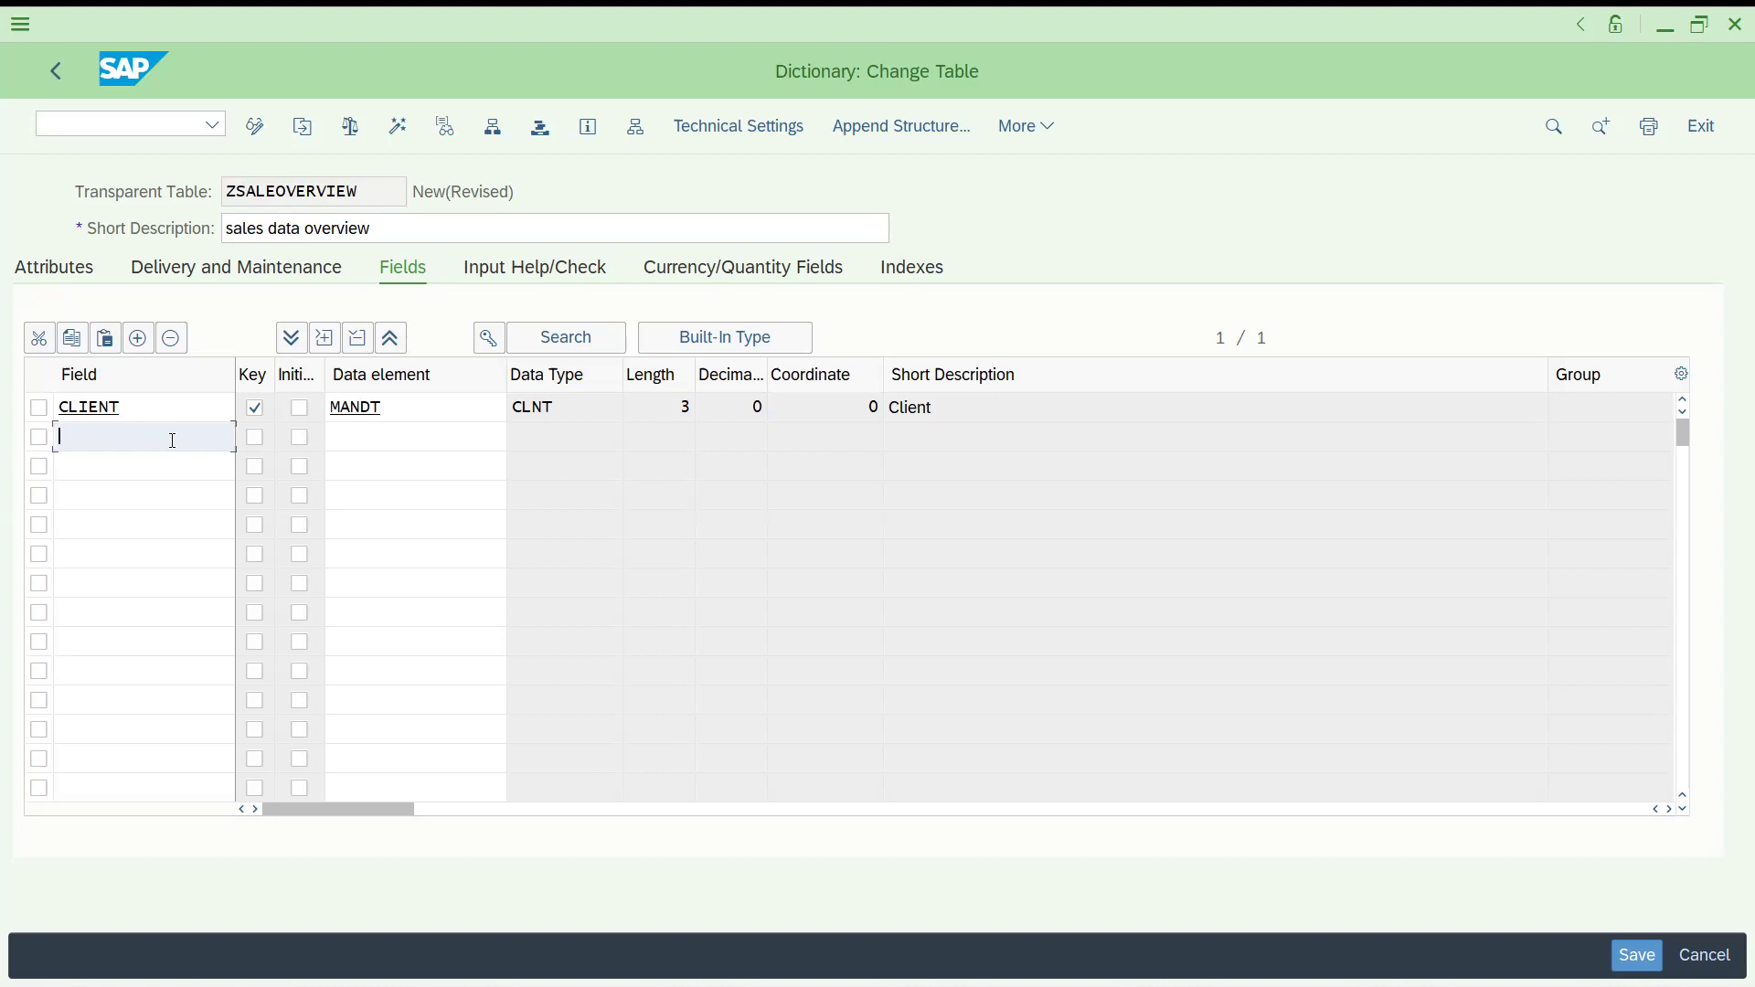
pyautogui.write('Zcust')
pyautogui.press('Tab')
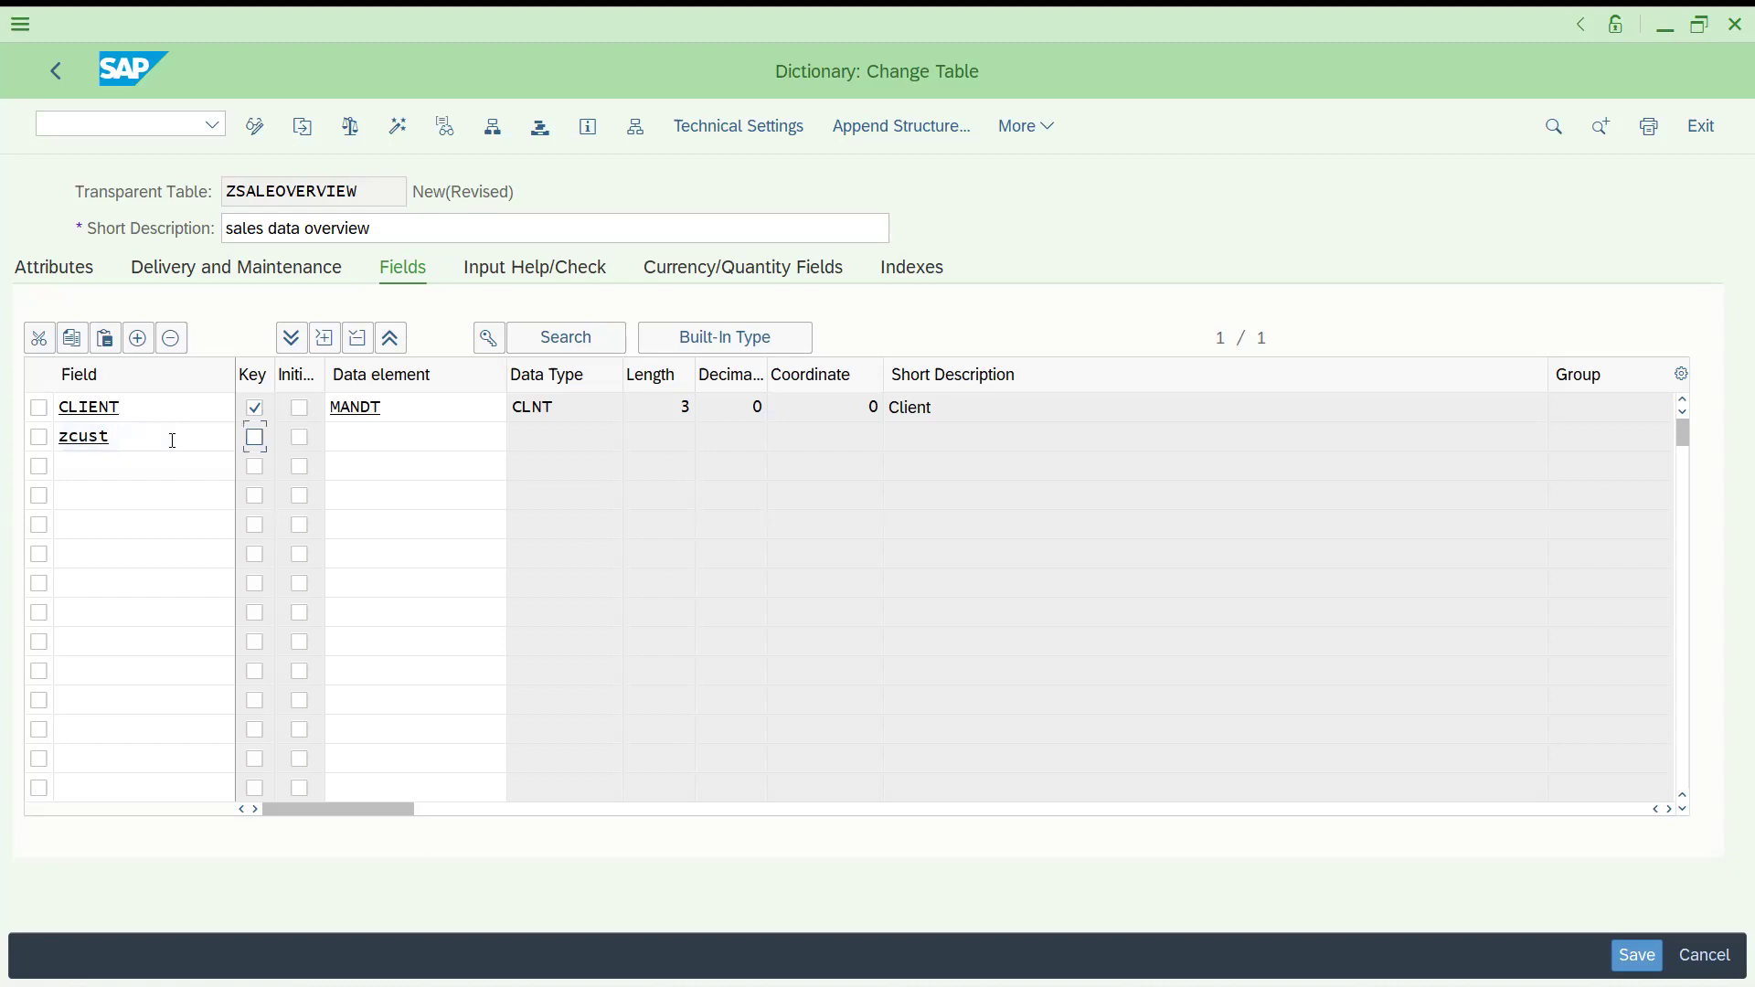
pyautogui.press('Tab')
pyautogui.press('Tab')
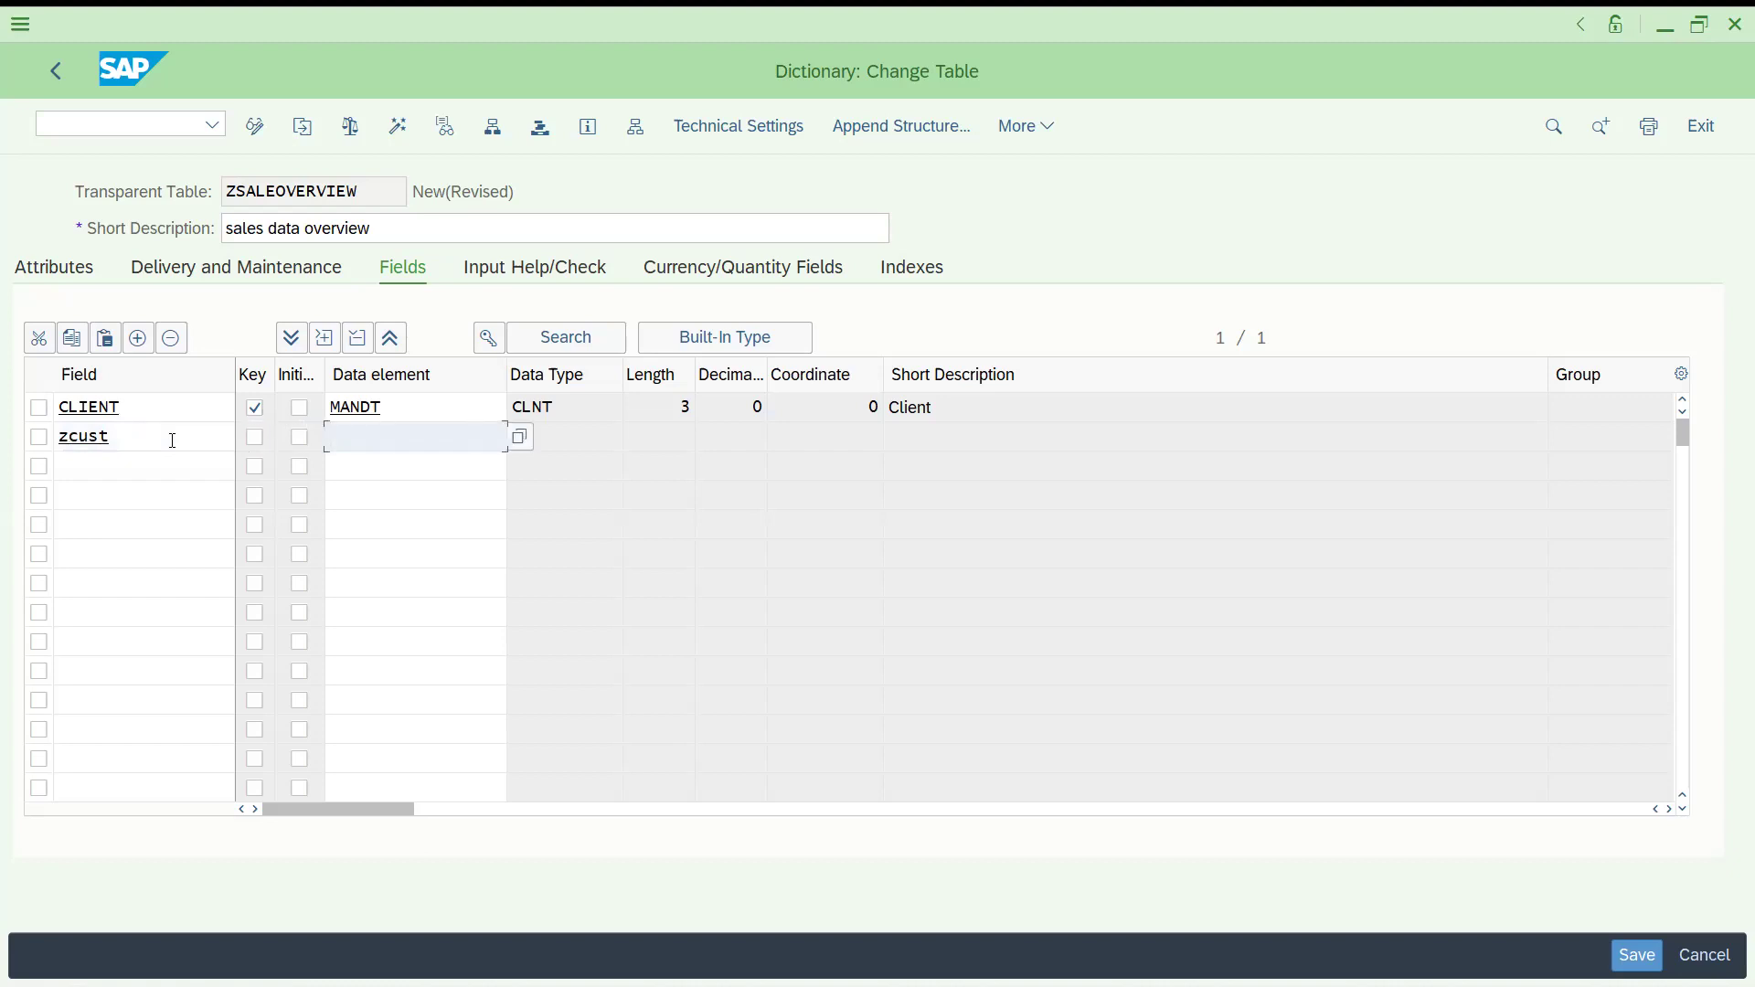
pyautogui.moveTo(138, 442); pyautogui.dragTo(7, 448)
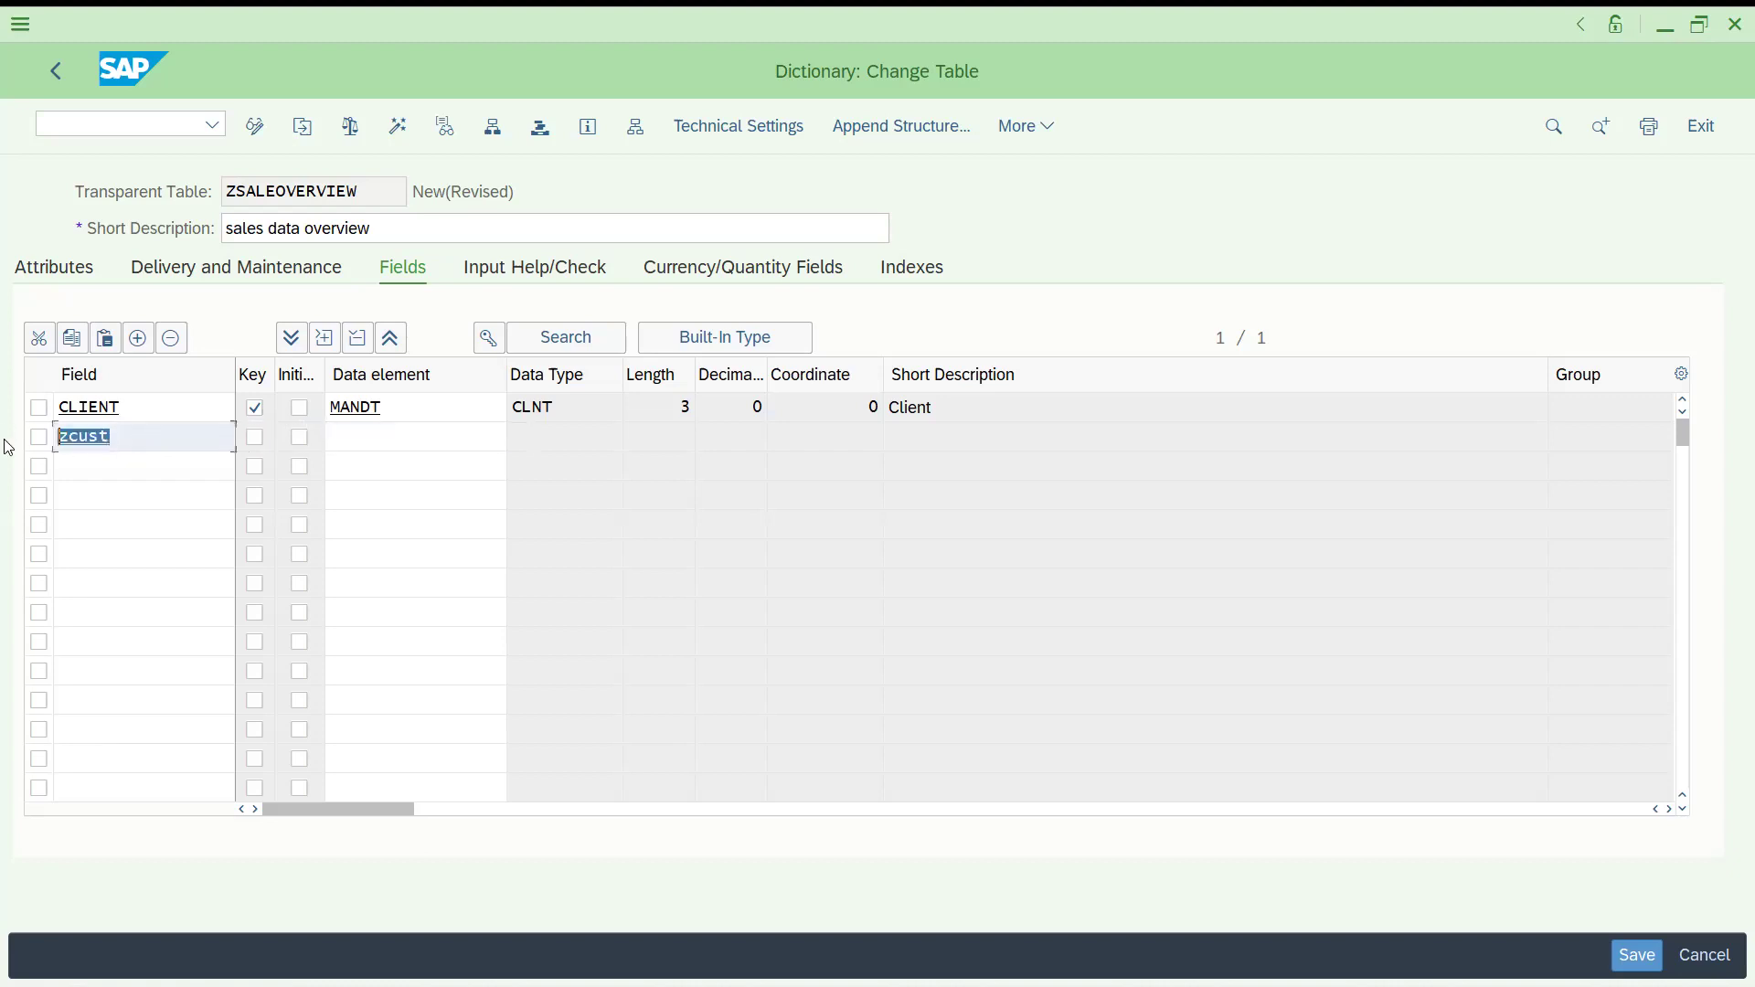
pyautogui.write('kunnar')
pyautogui.press('BackSpace')
pyautogui.press('BackSpace')
pyautogui.press('BackSpace')
pyautogui.press('BackSpace')
pyautogui.press('BackSpace')
pyautogui.press('BackSpace')
pyautogui.write('cu')
pyautogui.press('BackSpace')
pyautogui.press('BackSpace')
pyautogui.write('kuna')
pyautogui.press('BackSpace')
pyautogui.write('n')
pyautogui.press('BackSpace')
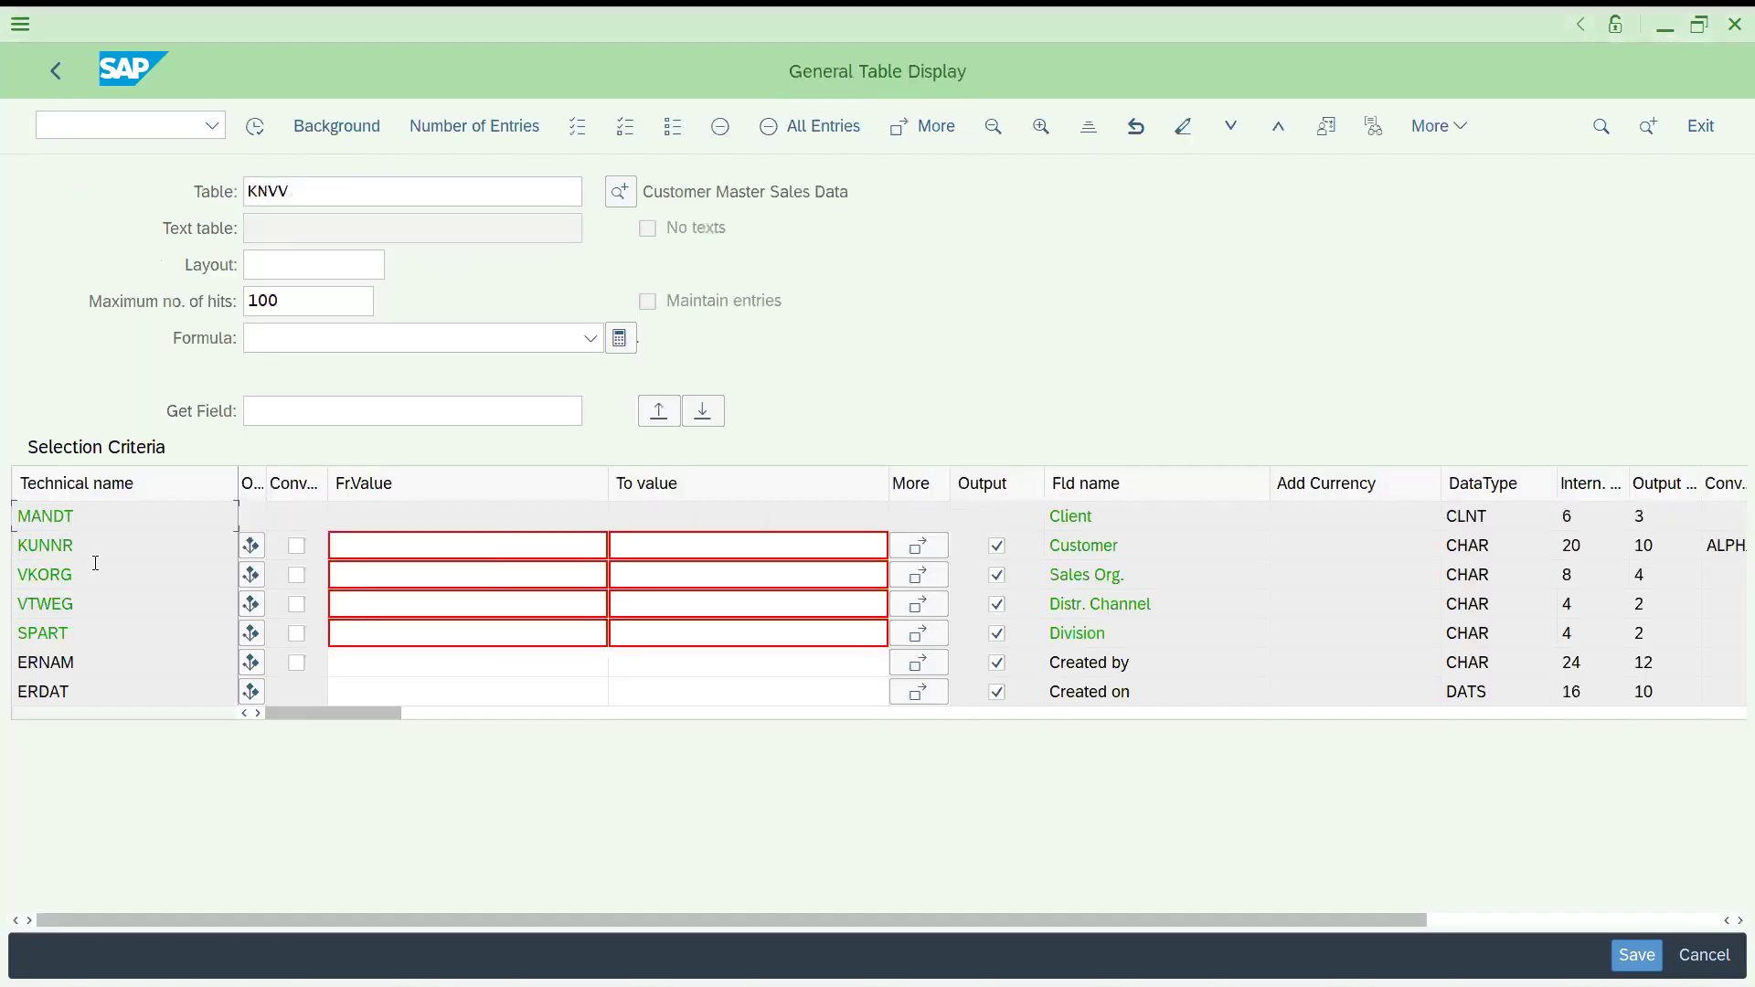
# Step: Copy the field name KUNNR from table KNVV, and define the second table row as zcustomer with data element KUNNR
pyautogui.doubleClick(16, 542)
pyautogui.click(17, 542)
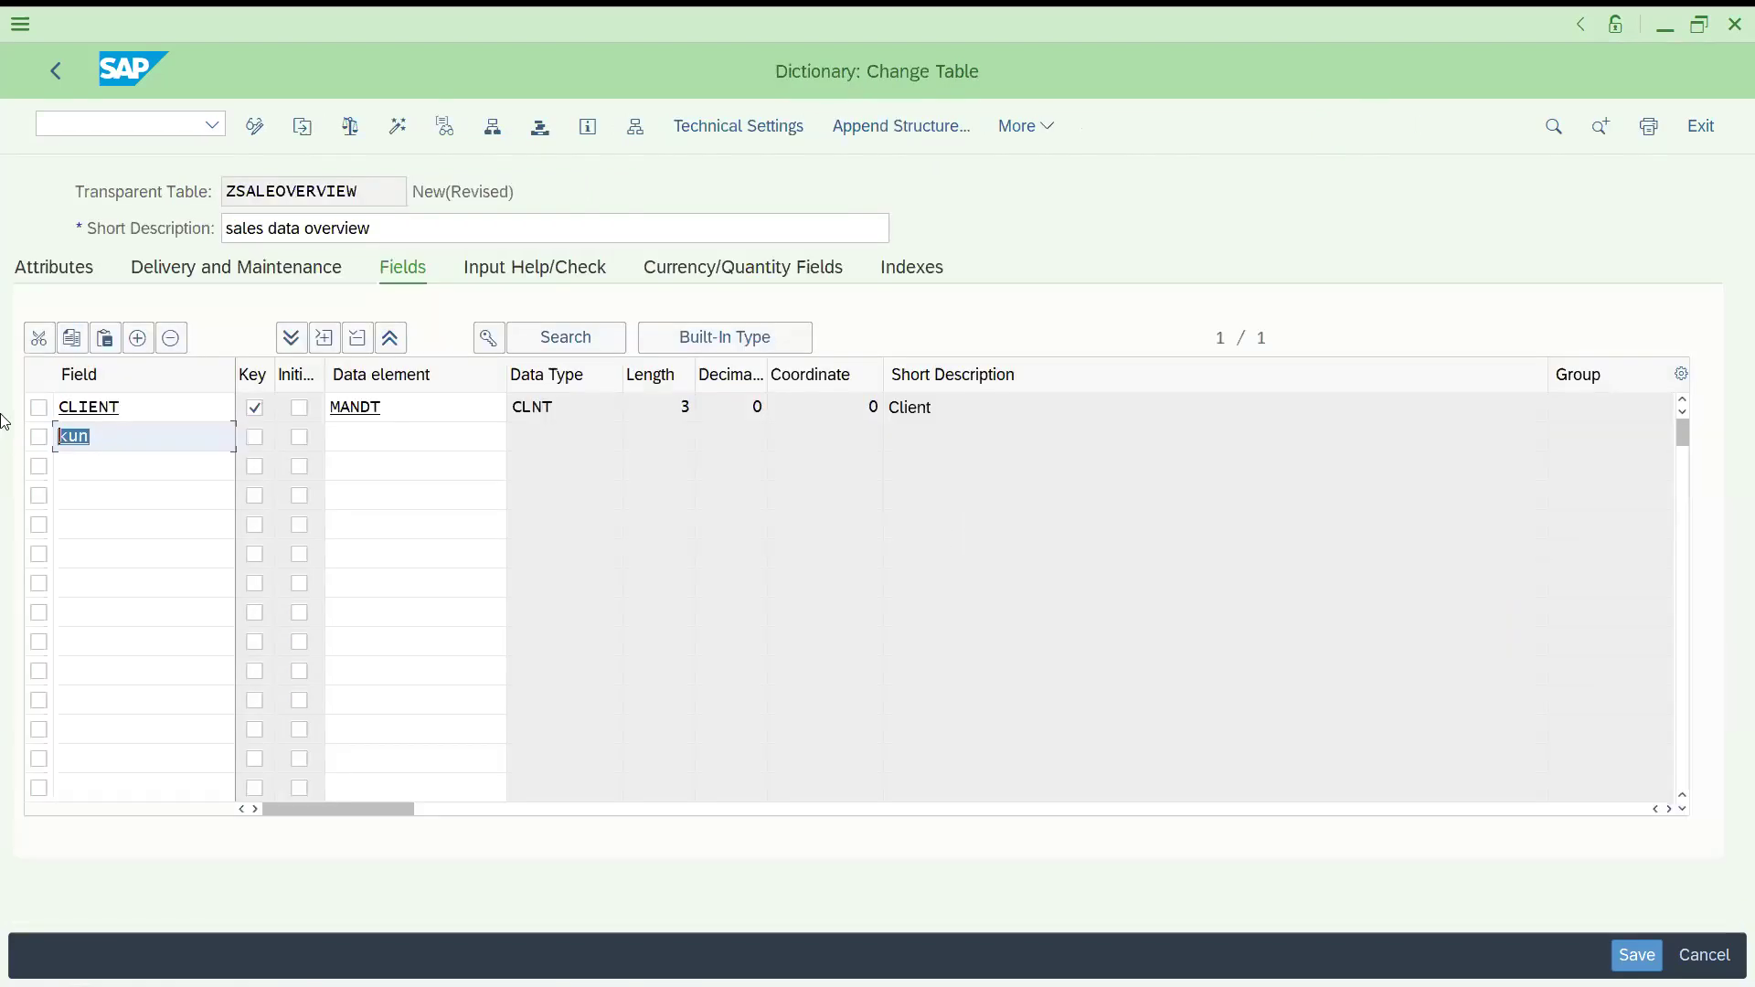
pyautogui.write('zcustomer')
pyautogui.press('Tab')
pyautogui.press('Tab')
pyautogui.press('Tab')
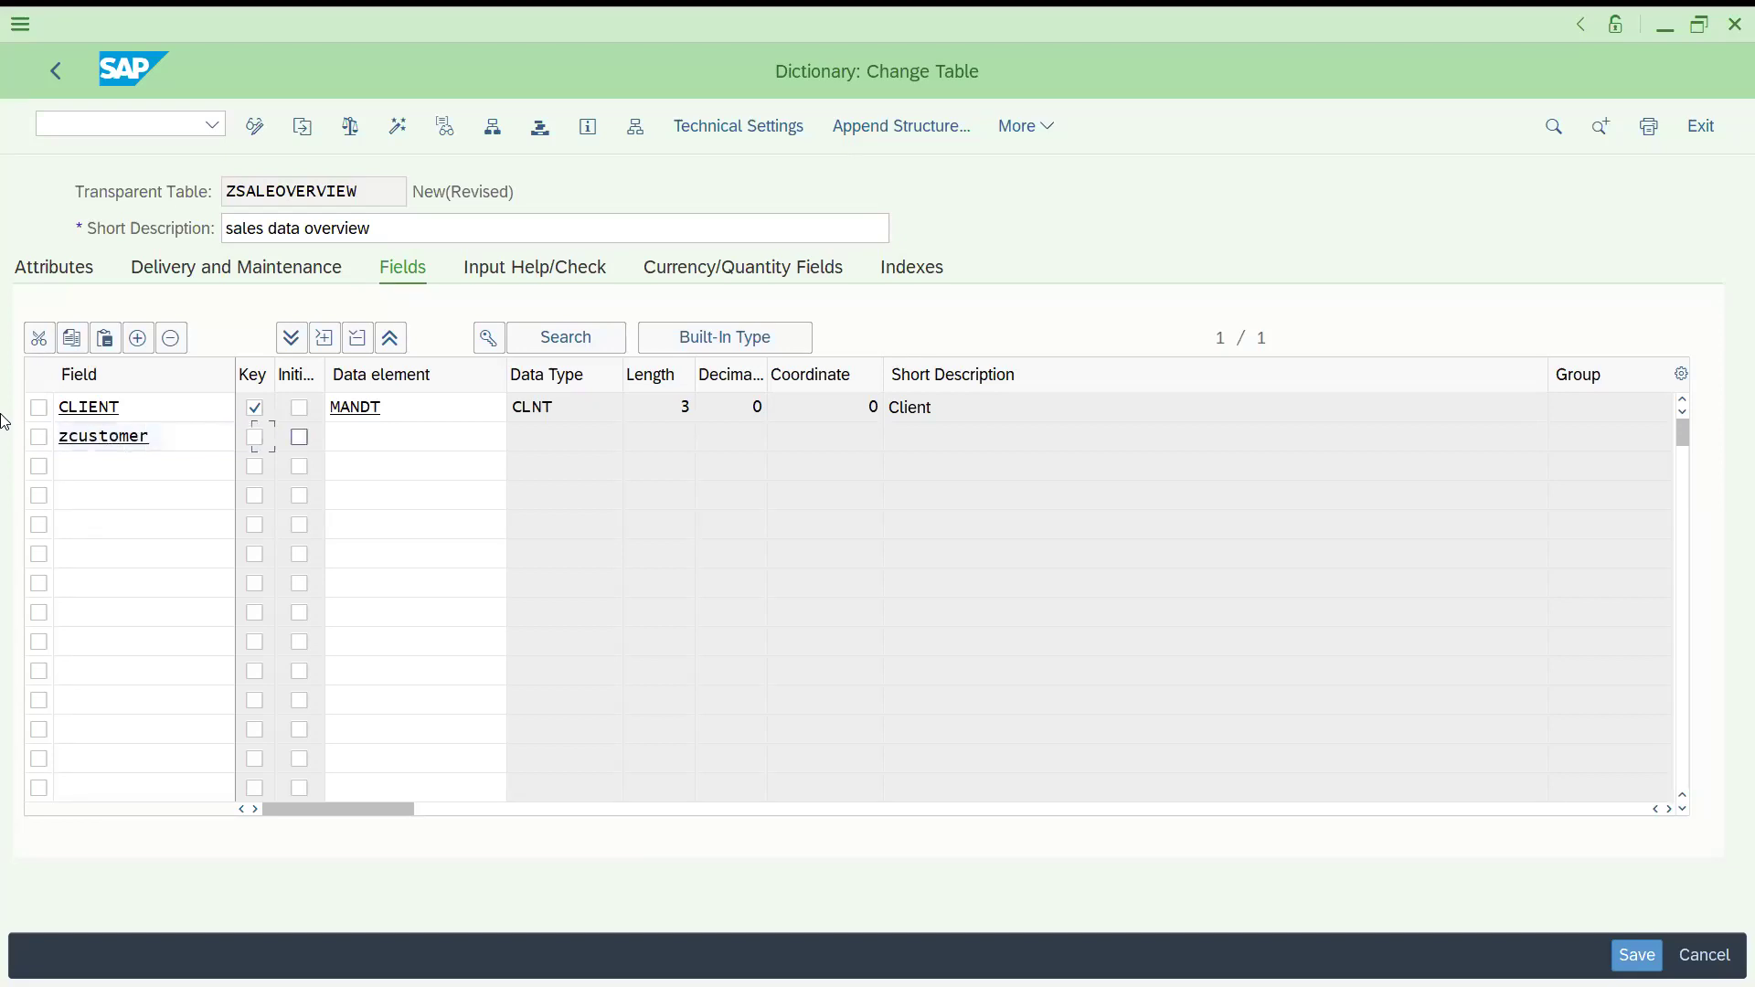
pyautogui.write('KUNNR')
pyautogui.press('Return')
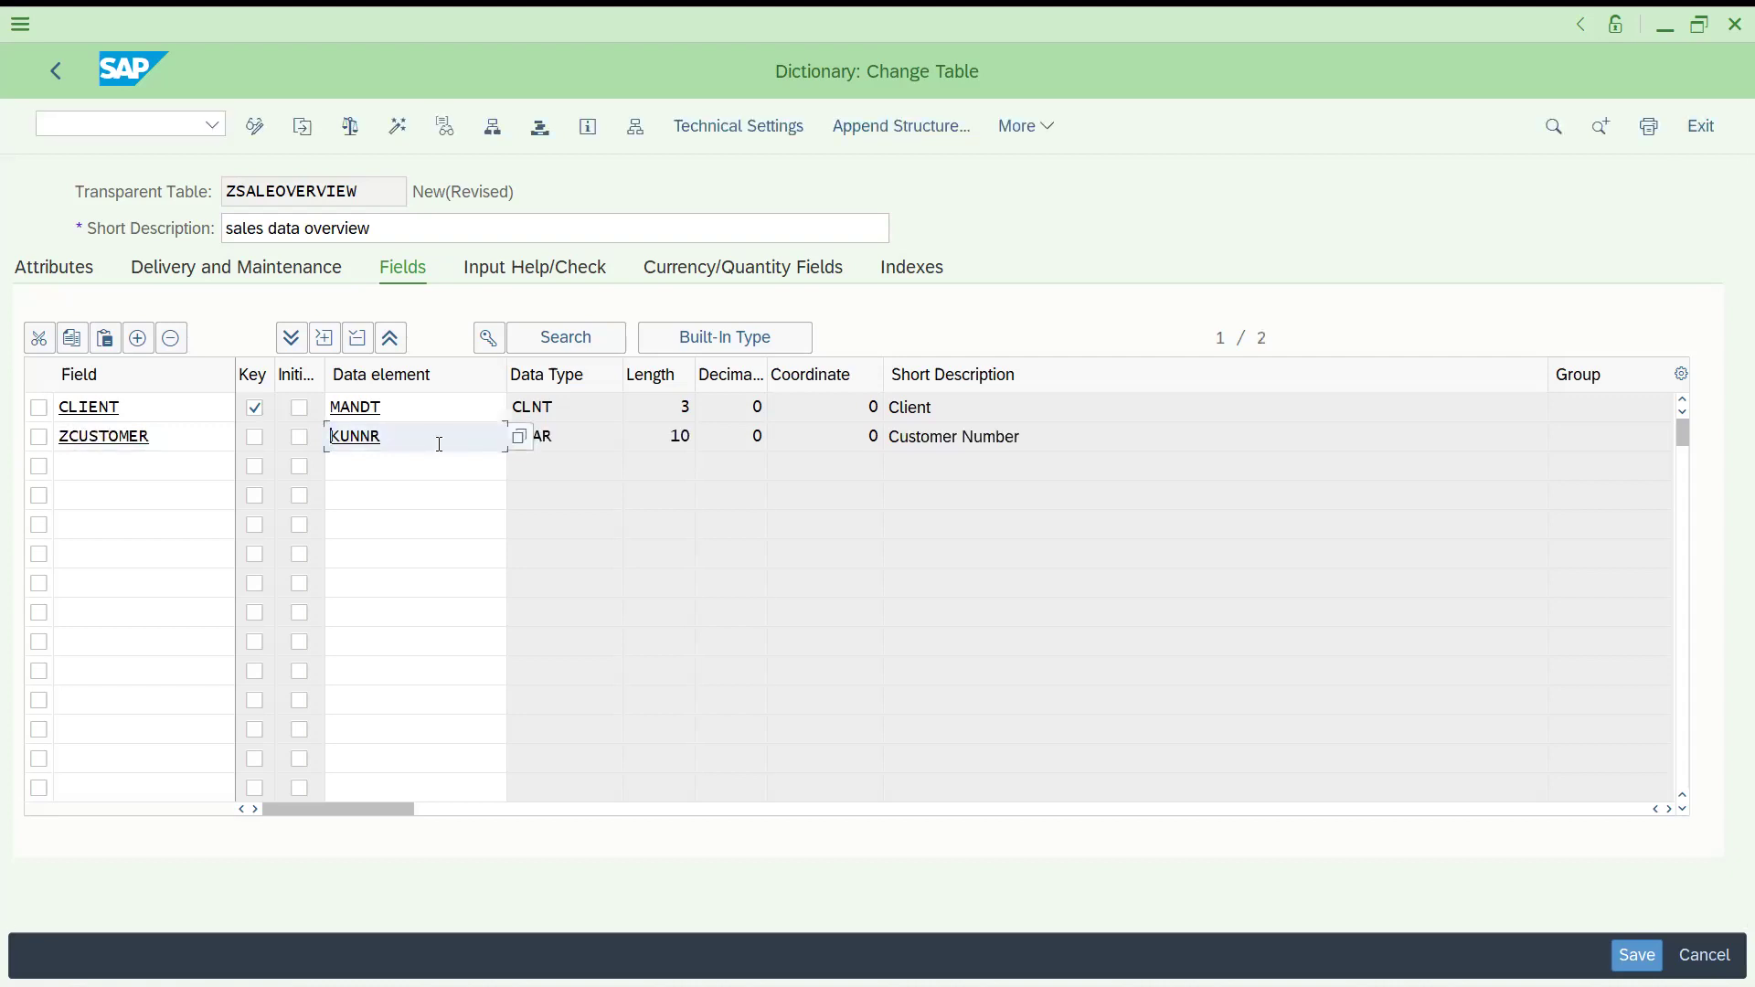
pyautogui.press('Tab')
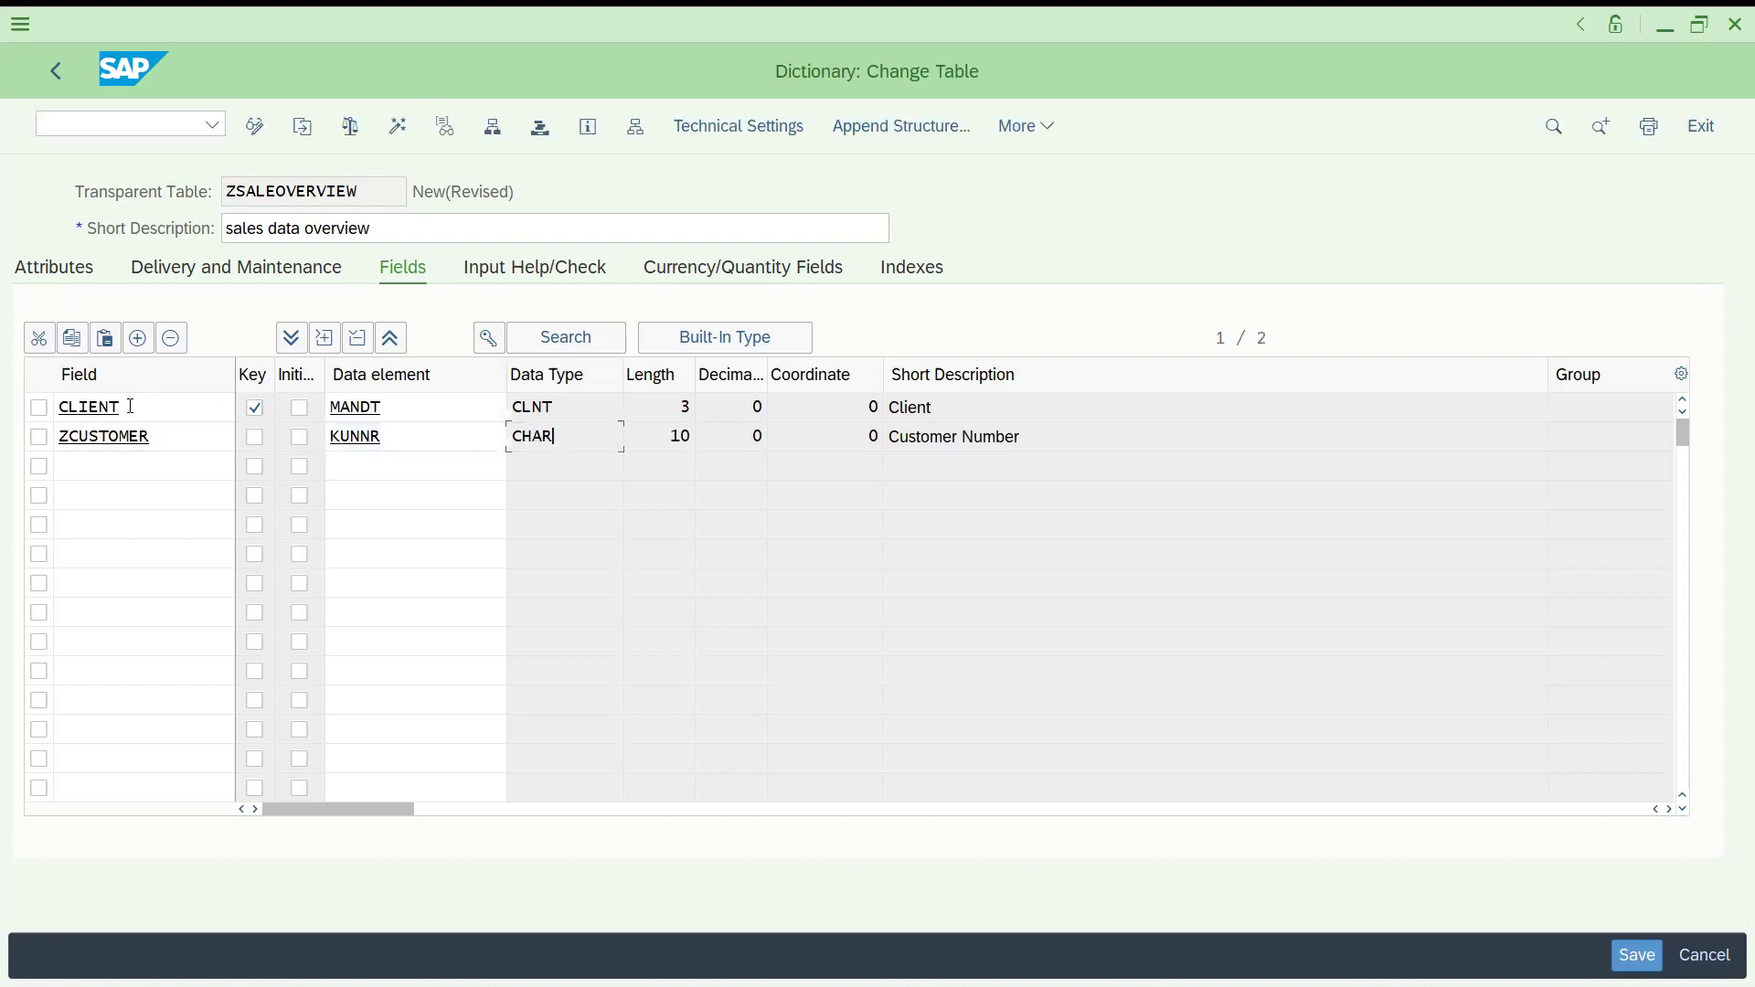
pyautogui.click(125, 466)
pyautogui.write('zra')
pyautogui.press('BackSpace')
pyautogui.press('BackSpace')
pyautogui.press('BackSpace')
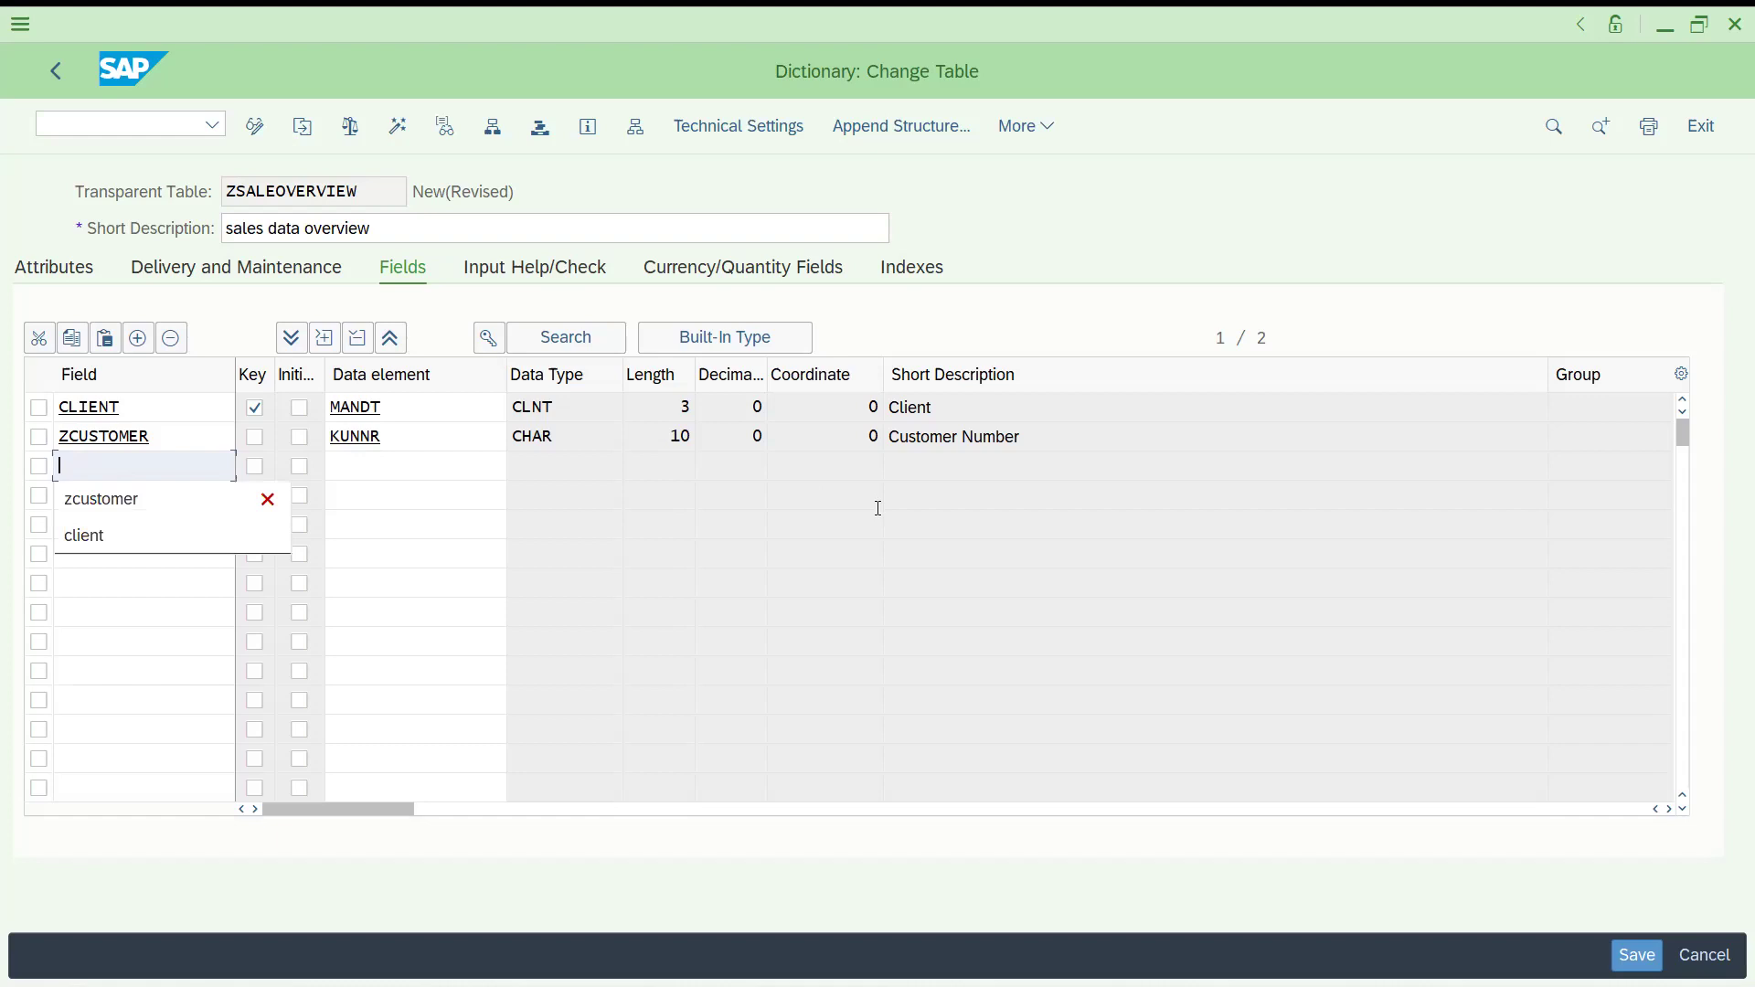
# Step: Save ZSALEOVERVIEW and add the field zanalysis with data element zanay in the third row
pyautogui.click(809, 508)
pyautogui.hotkey('ctrl', 's')
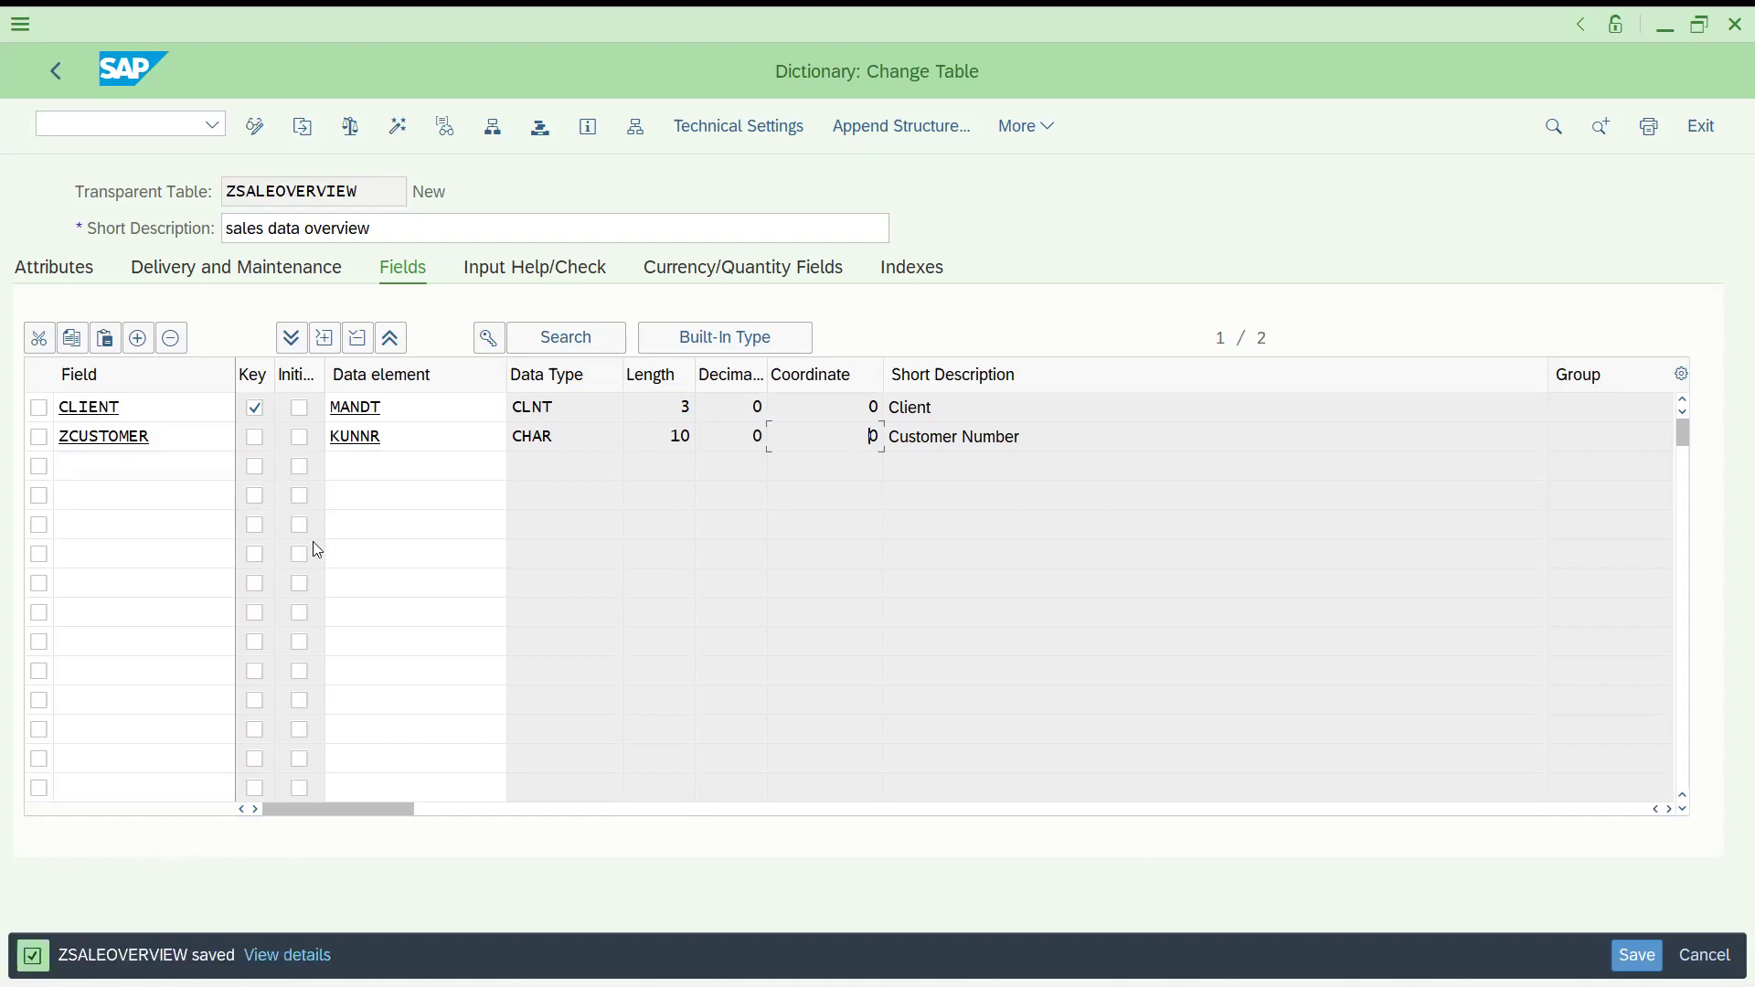
pyautogui.click(176, 460)
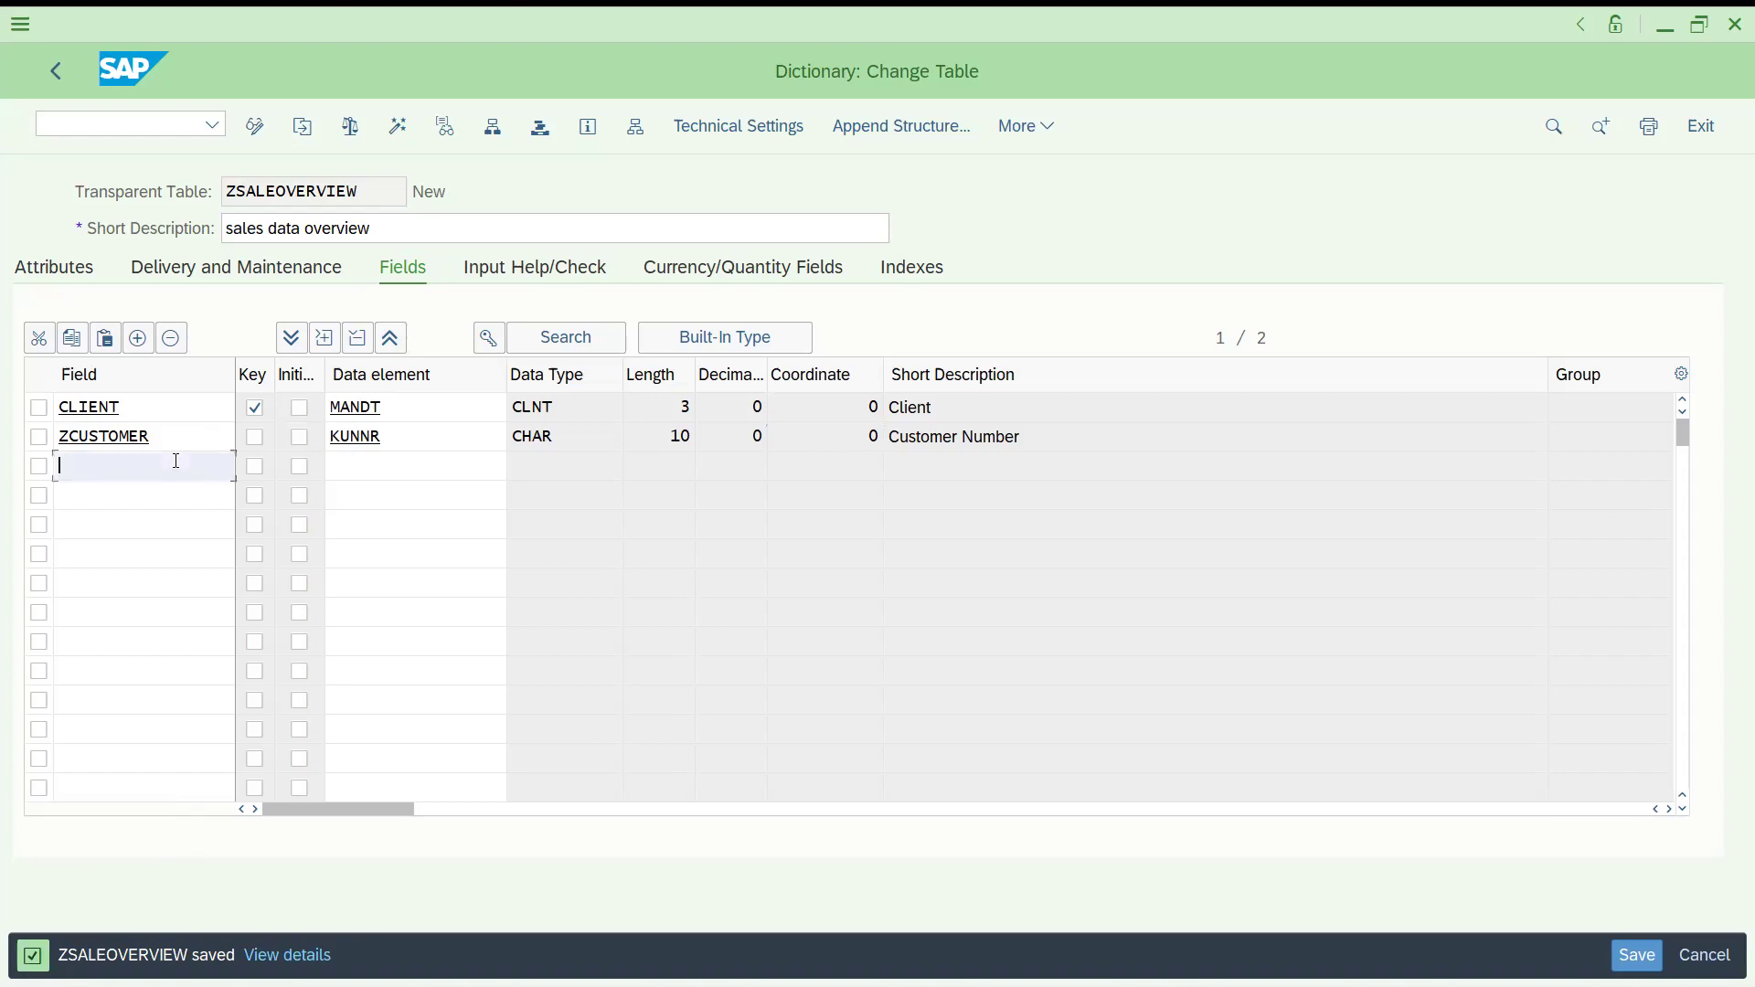
pyautogui.write('z')
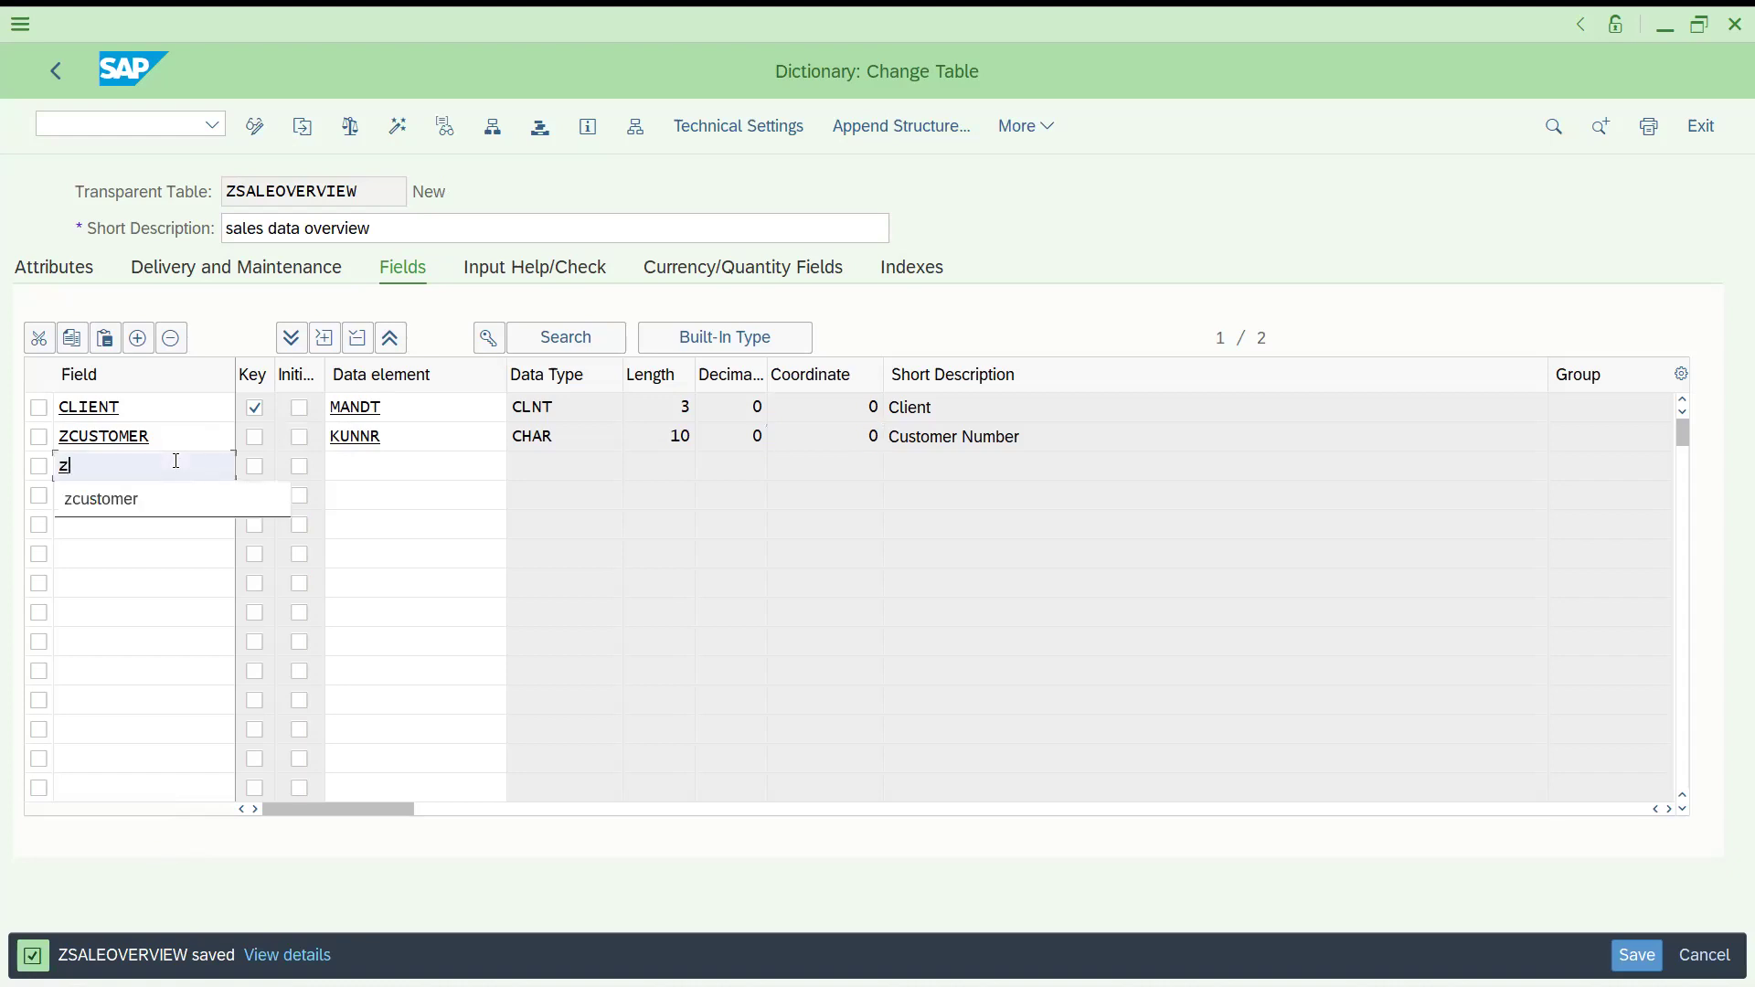
pyautogui.write('an')
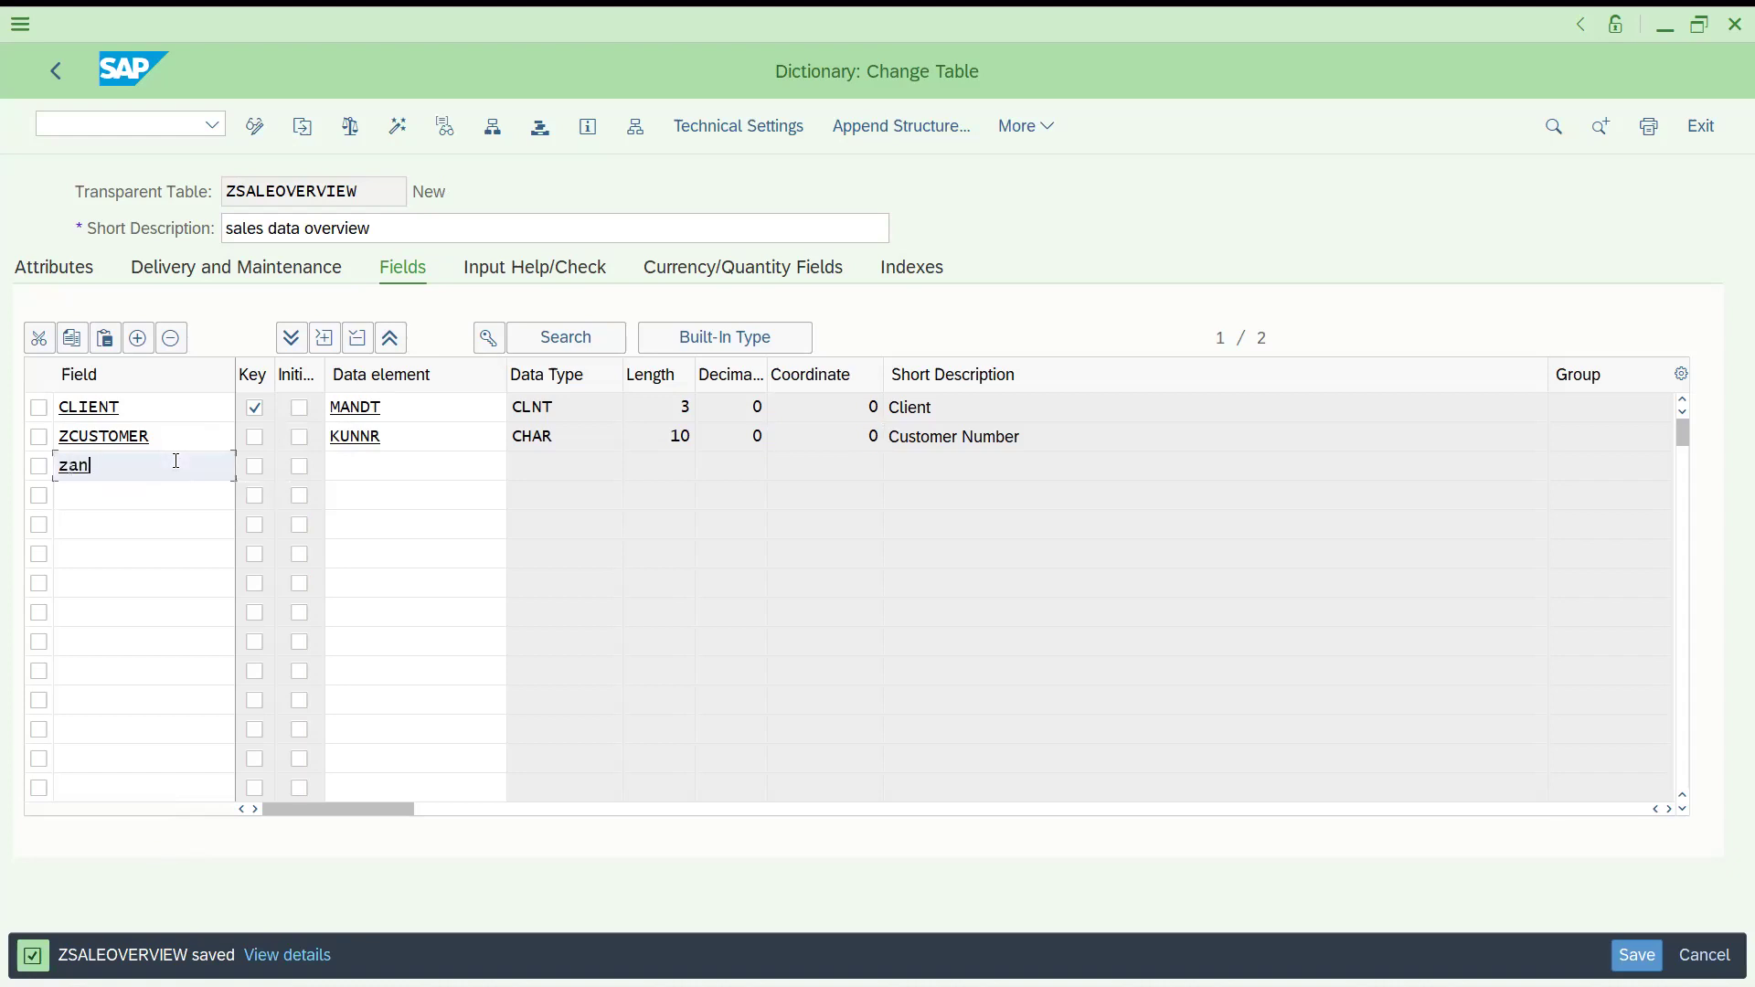
pyautogui.write('alysis')
pyautogui.click(366, 469)
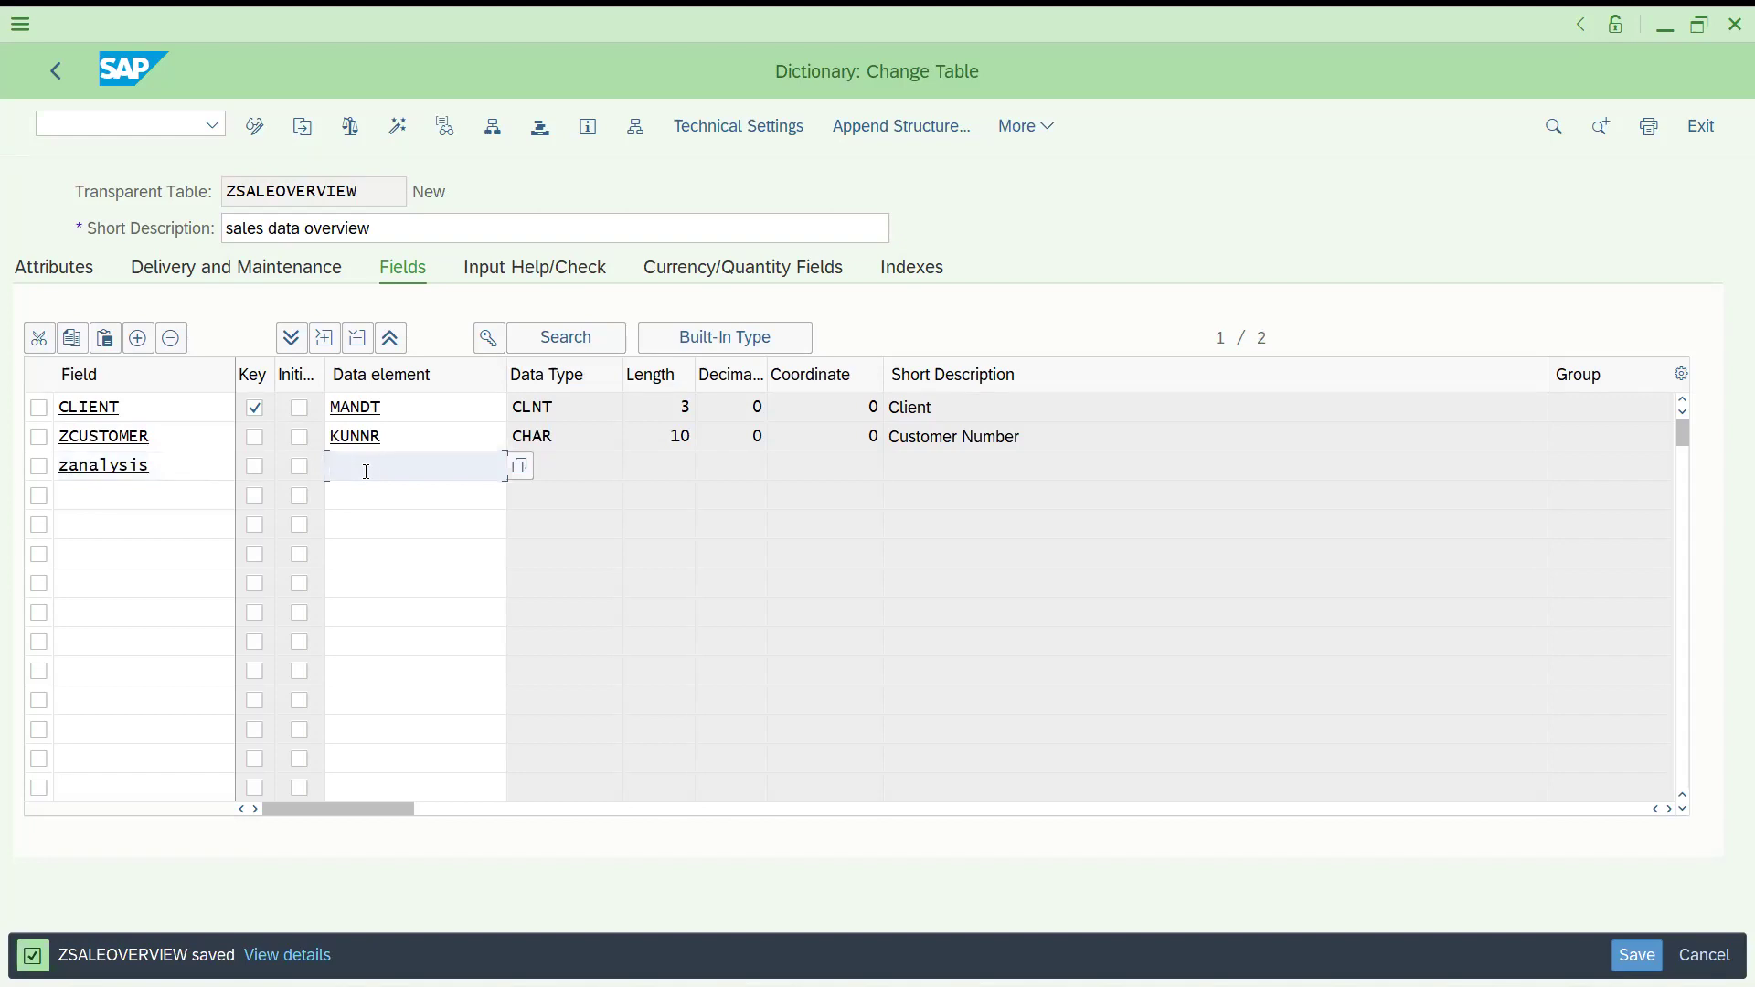
pyautogui.write('zanay')
pyautogui.press('Return')
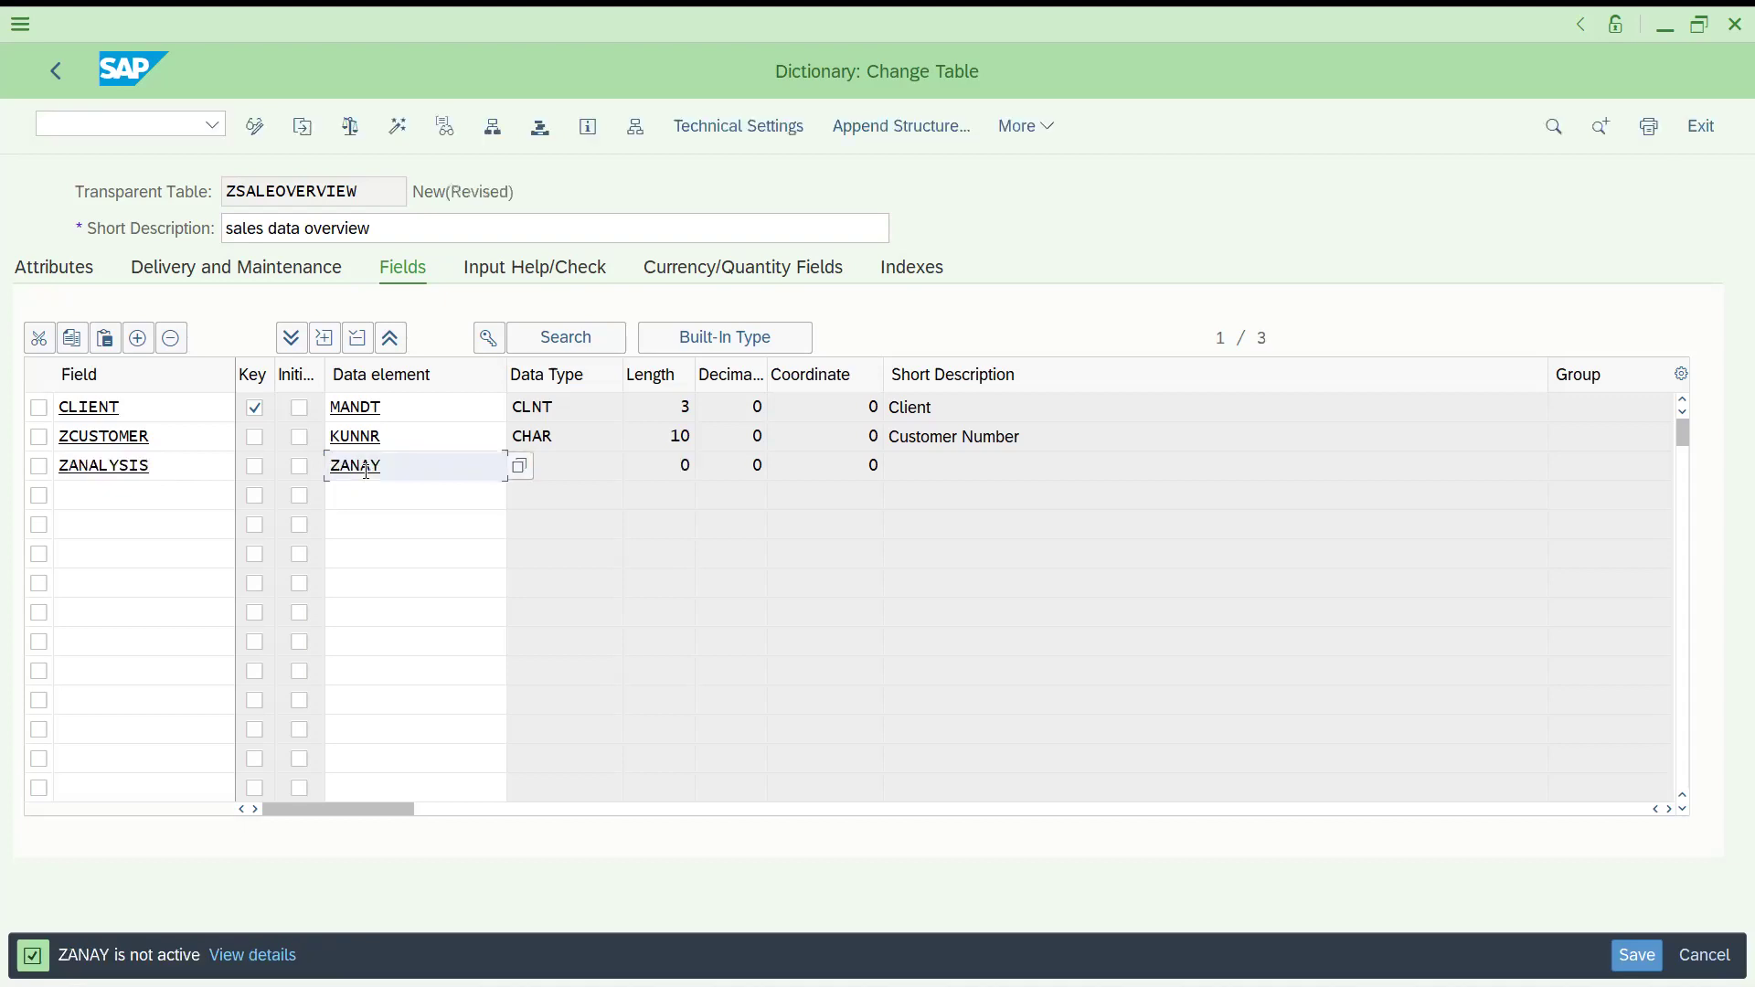
# Step: Open data element ZANAY from the ZANALYSIS row, saving the table changes, and agree to create it
pyautogui.click(670, 477)
pyautogui.click(728, 476)
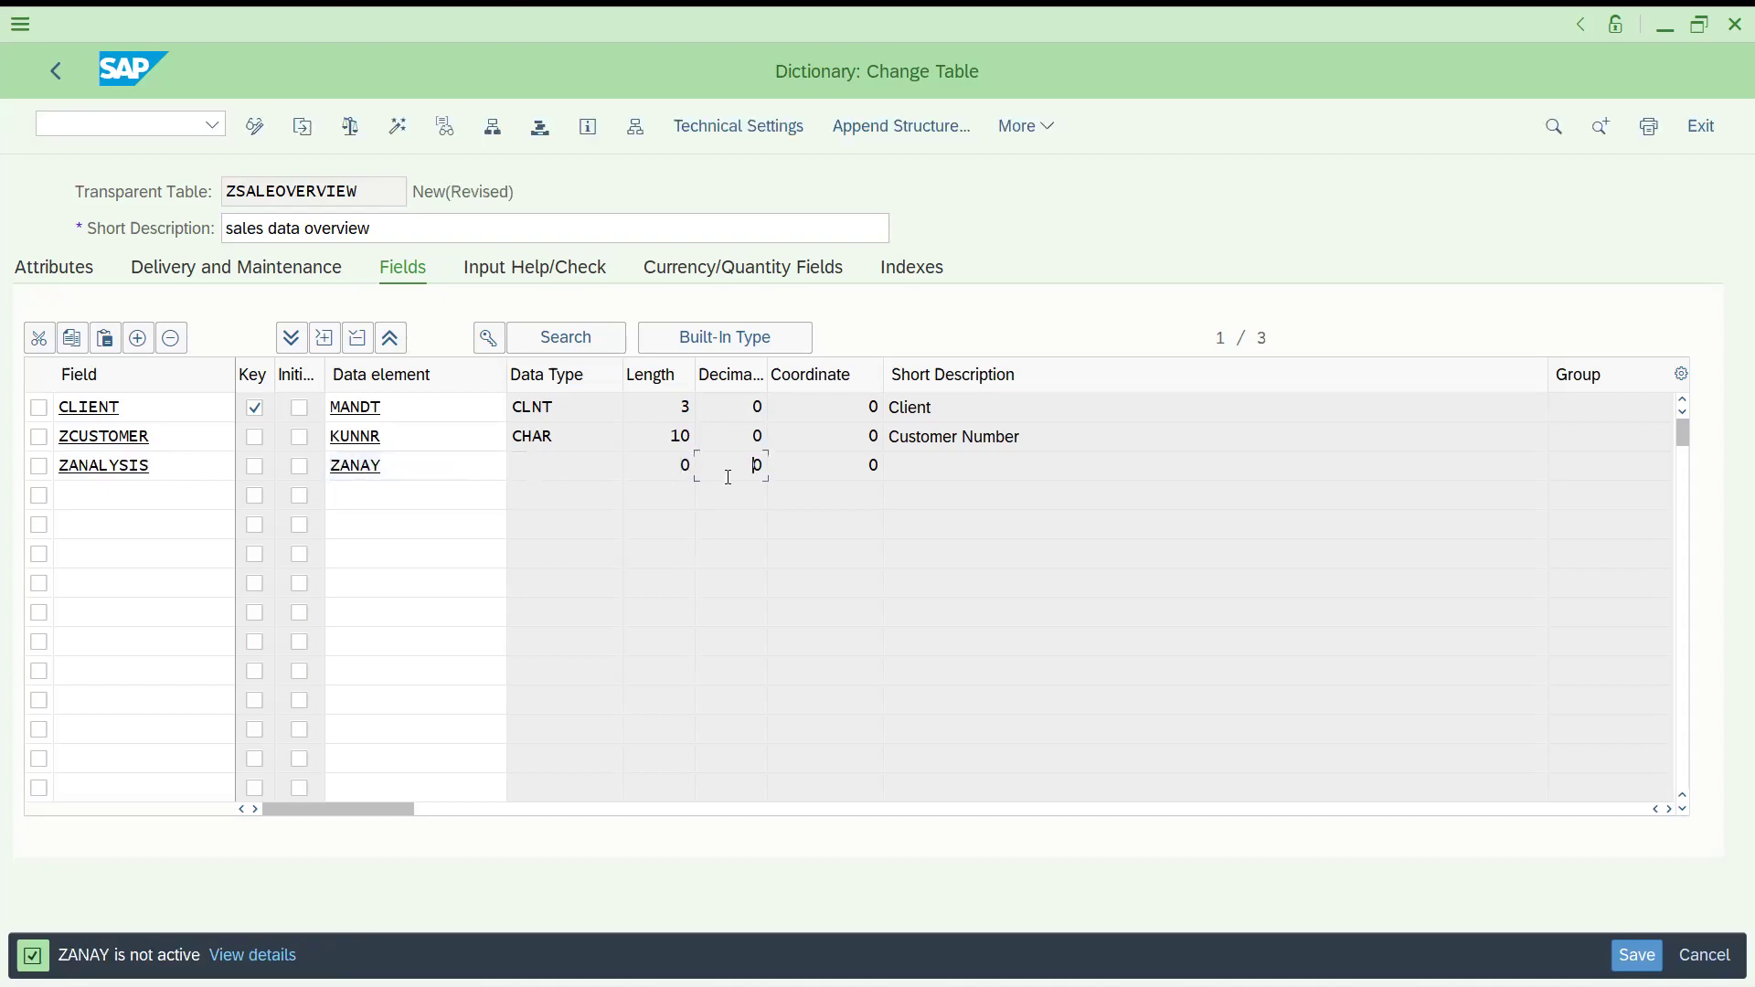
pyautogui.click(351, 470)
pyautogui.doubleClick(353, 467)
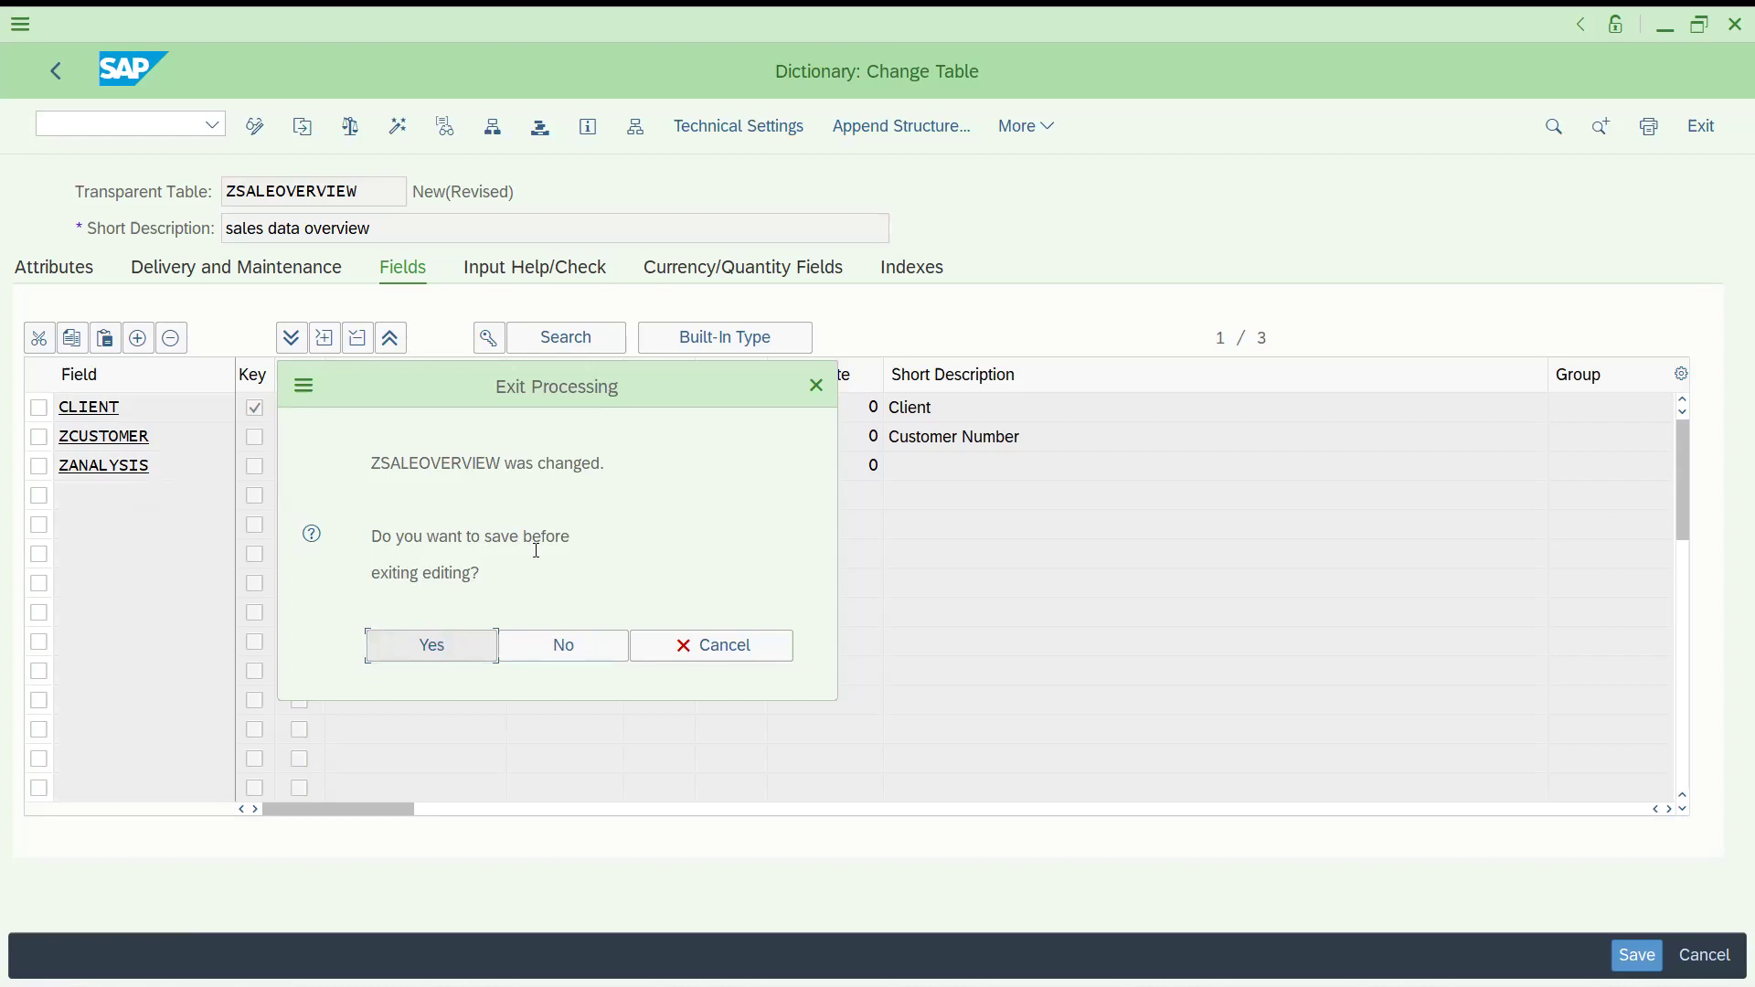
pyautogui.click(438, 643)
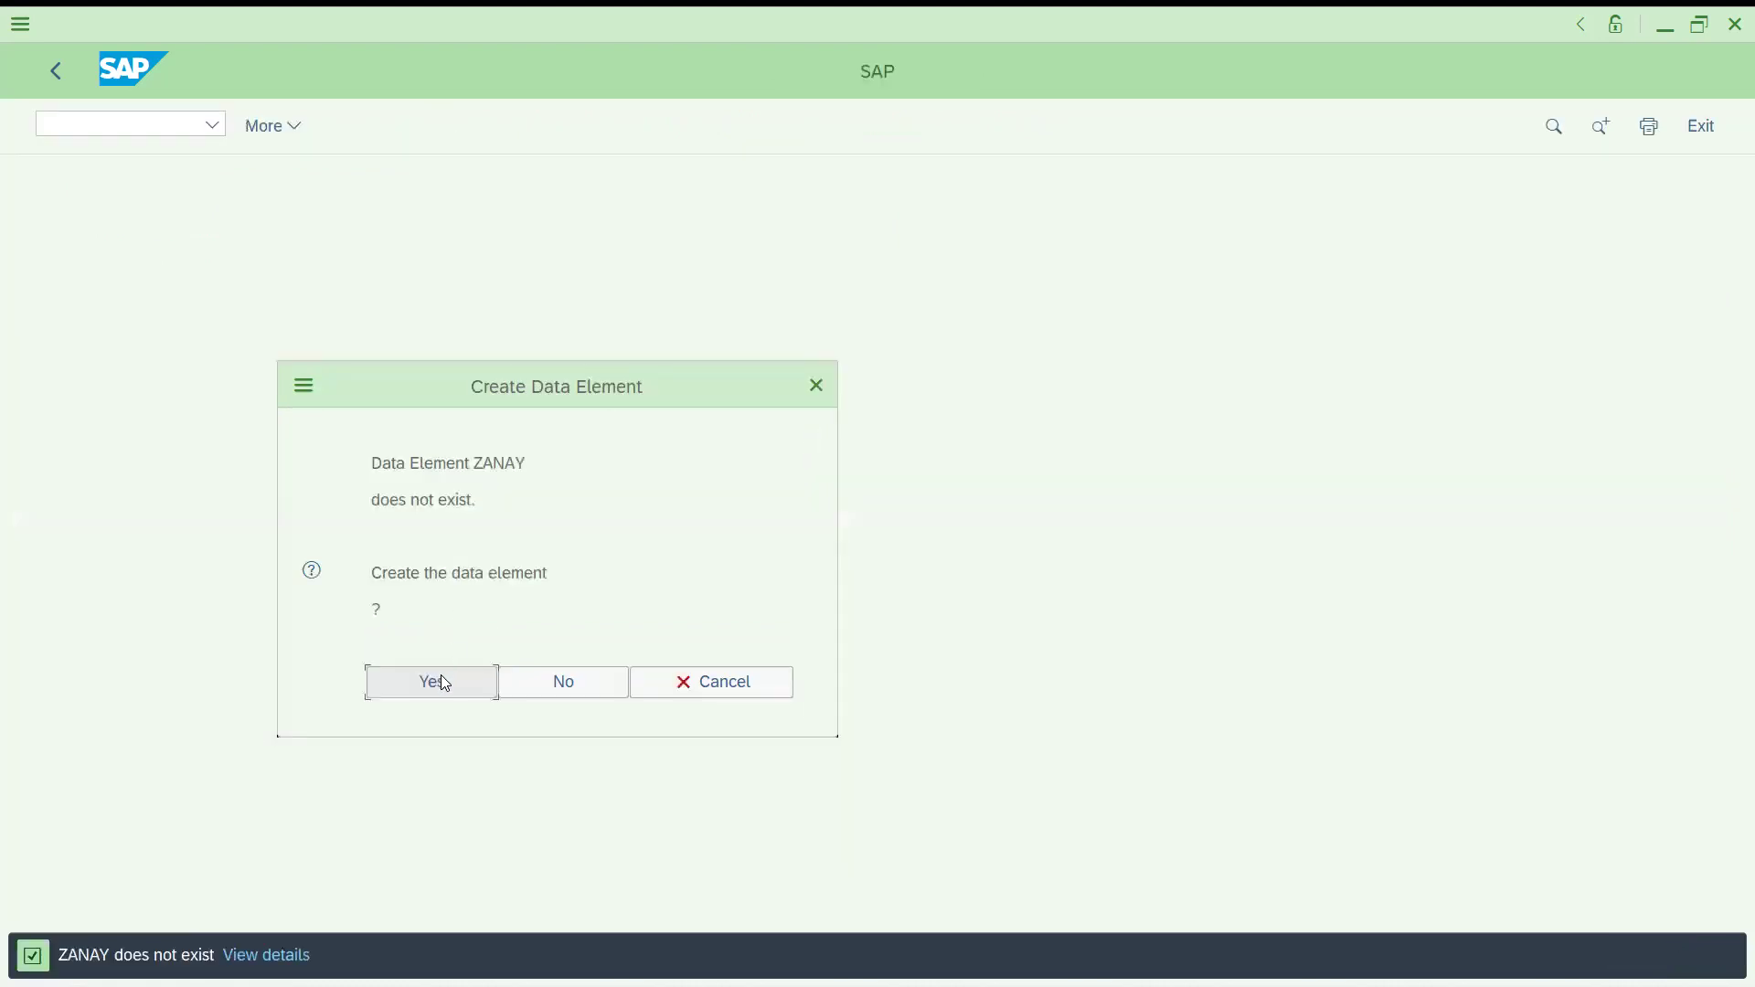
pyautogui.click(418, 683)
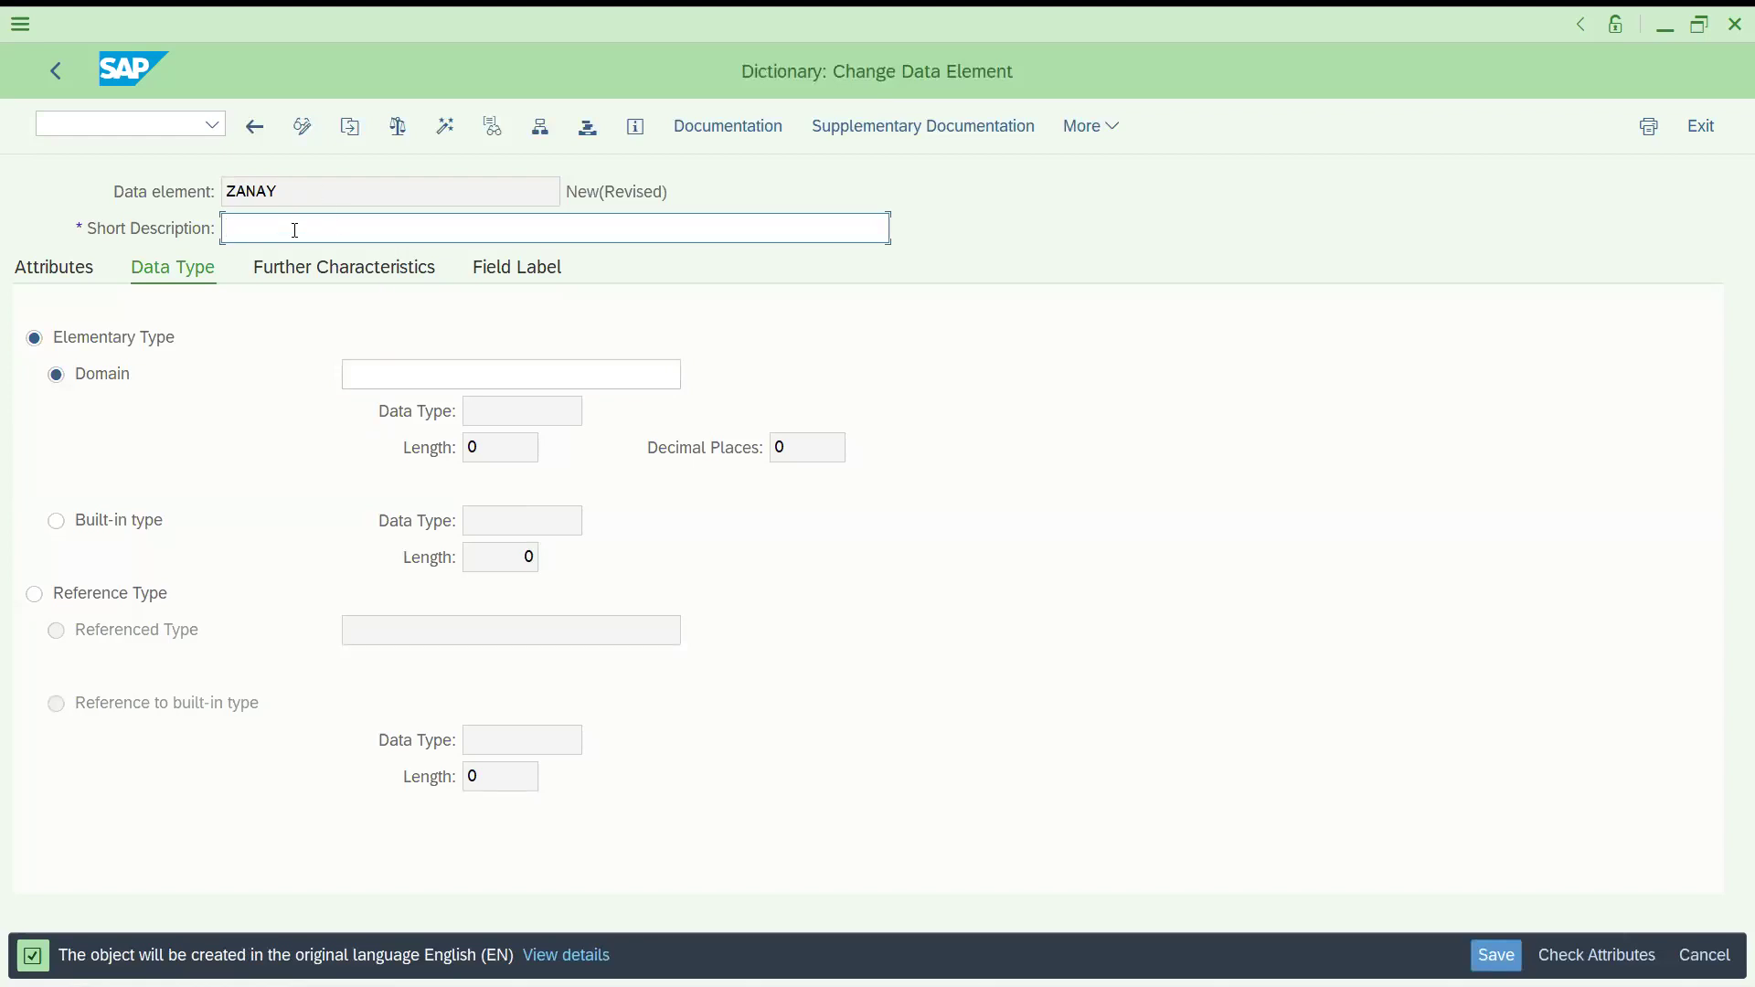
# Step: Give data element ZANAY the short description "analysis indicator" and the domain ZANAY, and save it
pyautogui.write('analysis indicator')
pyautogui.hotkey('shift', 'Tab')
pyautogui.hotkey('ctrl', 'c')
pyautogui.click(382, 364)
pyautogui.hotkey('ctrl', 'v')
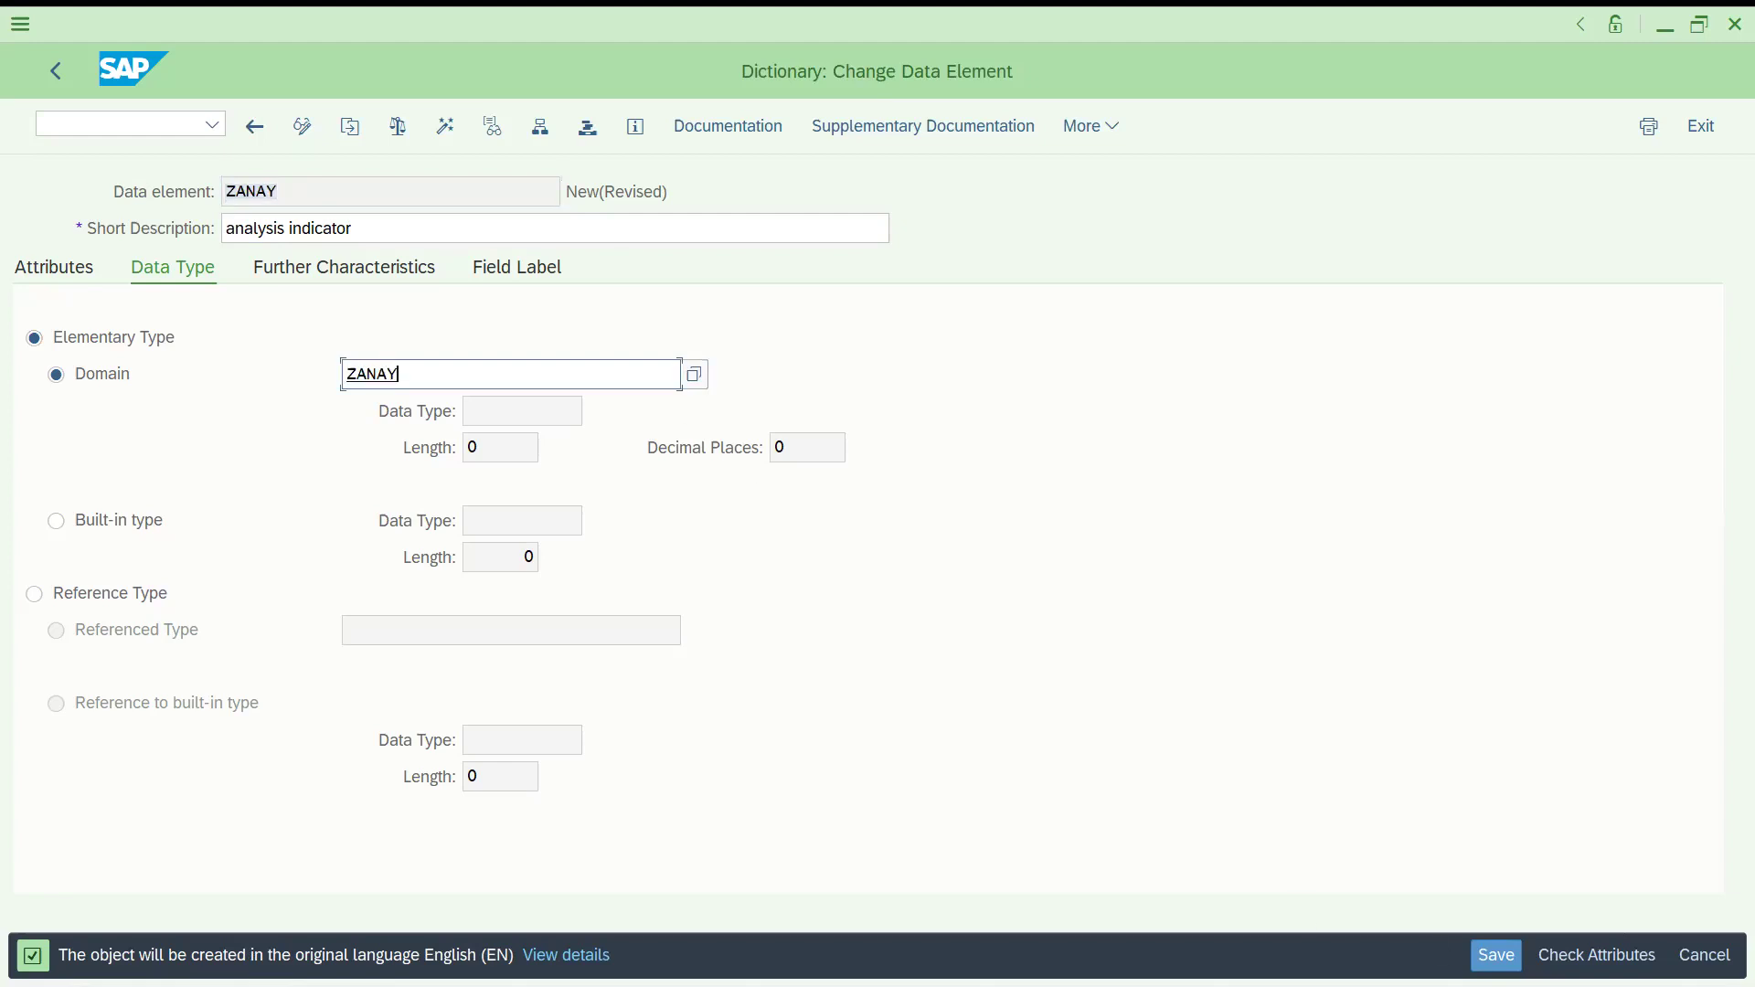
pyautogui.click(1495, 955)
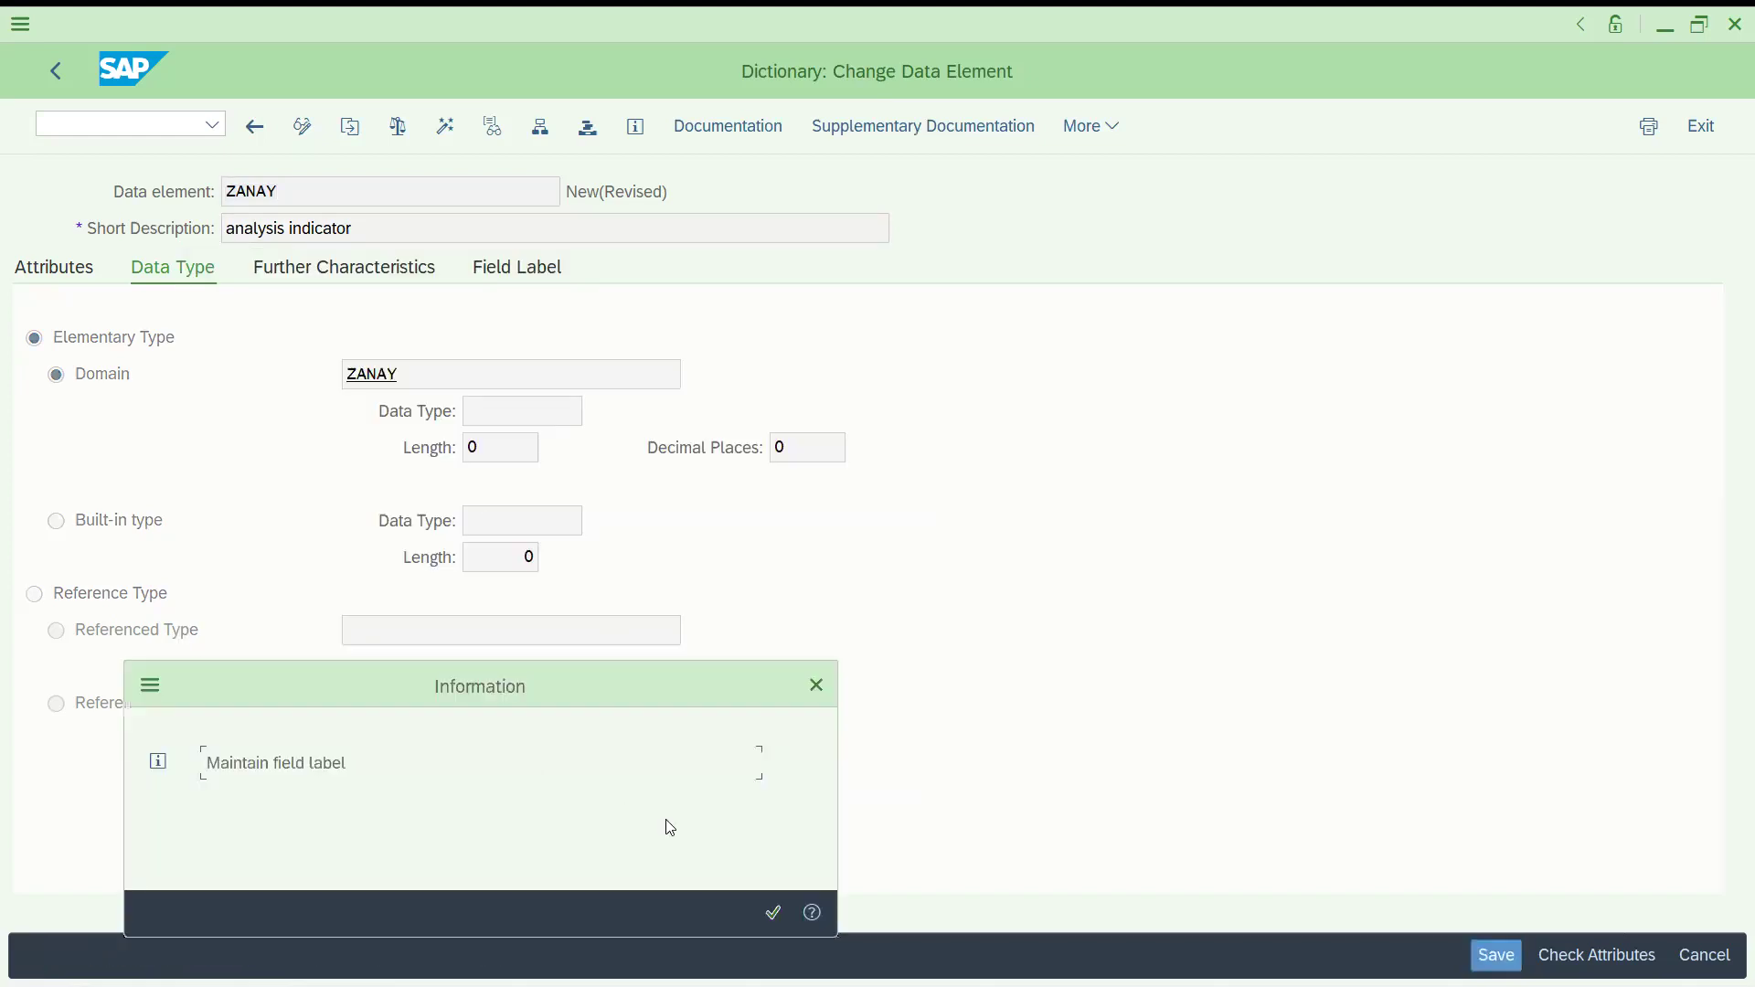
pyautogui.press('Return')
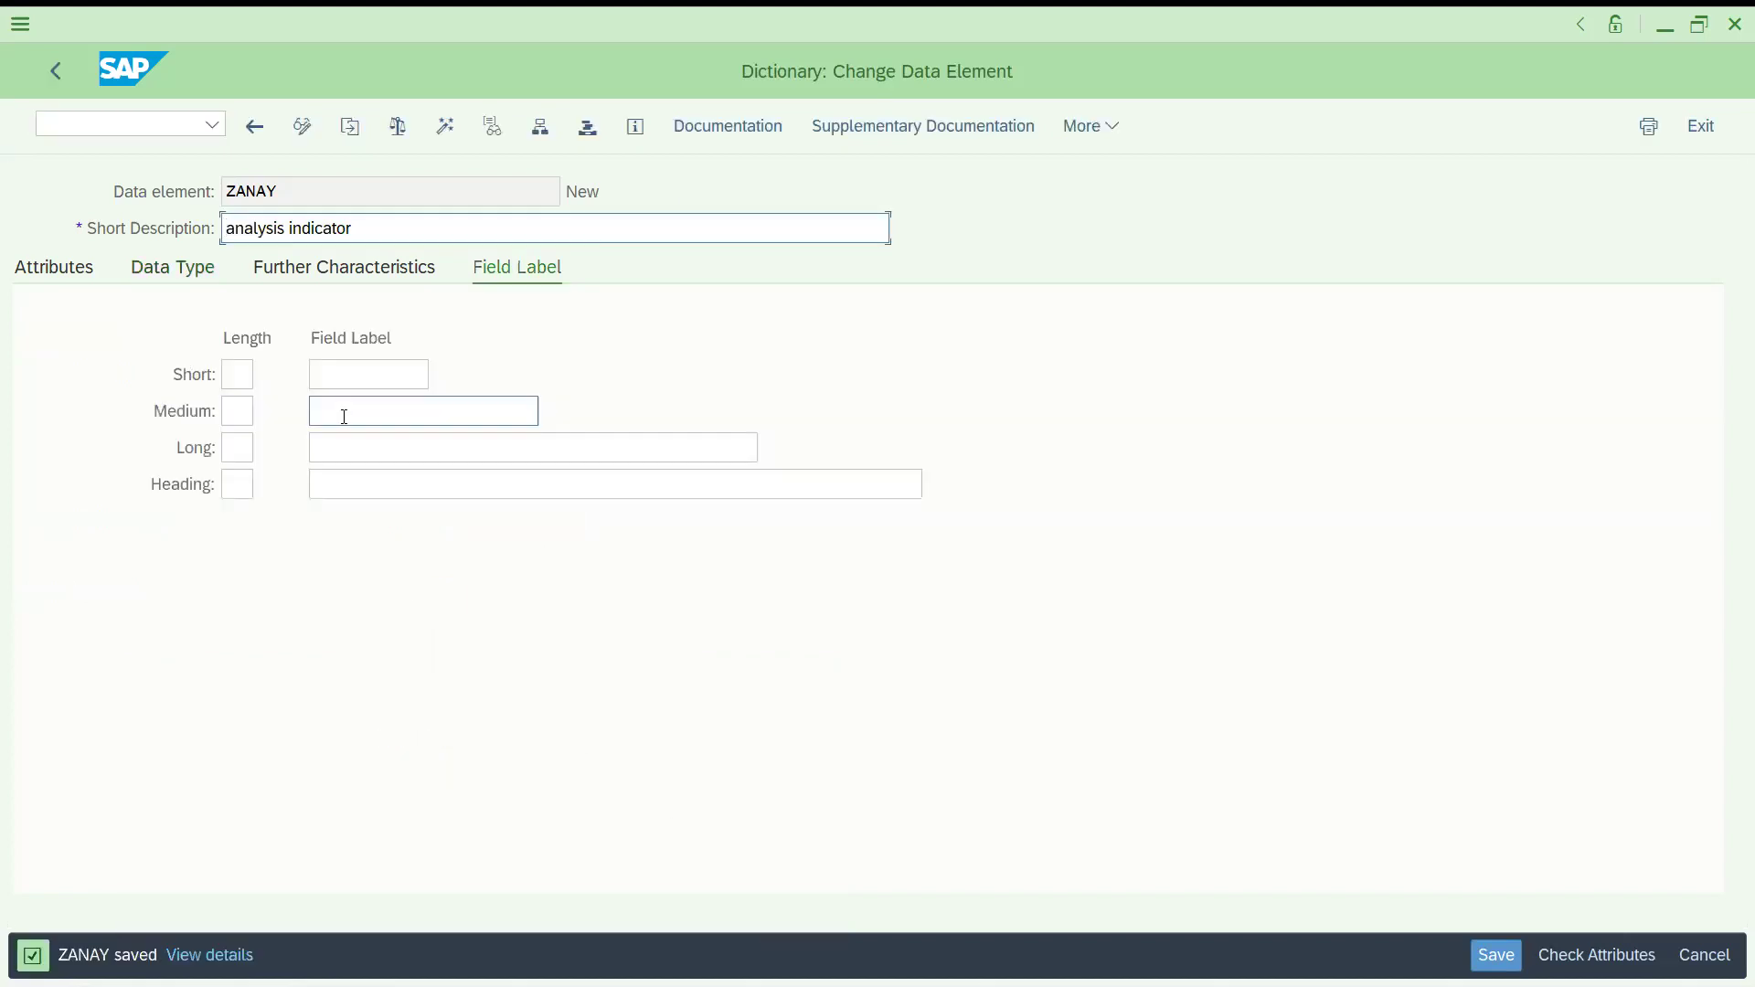
# Step: Set the short, medium, long and heading field labels of the data element to ZANAY
pyautogui.click(213, 196)
pyautogui.doubleClick(213, 196)
pyautogui.hotkey('ctrl', 'c')
pyautogui.click(363, 365)
pyautogui.hotkey('ctrl', 'v')
pyautogui.press('Tab')
pyautogui.hotkey('ctrl', 'v')
pyautogui.press('Tab')
pyautogui.hotkey('ctrl', 'v')
pyautogui.press('Tab')
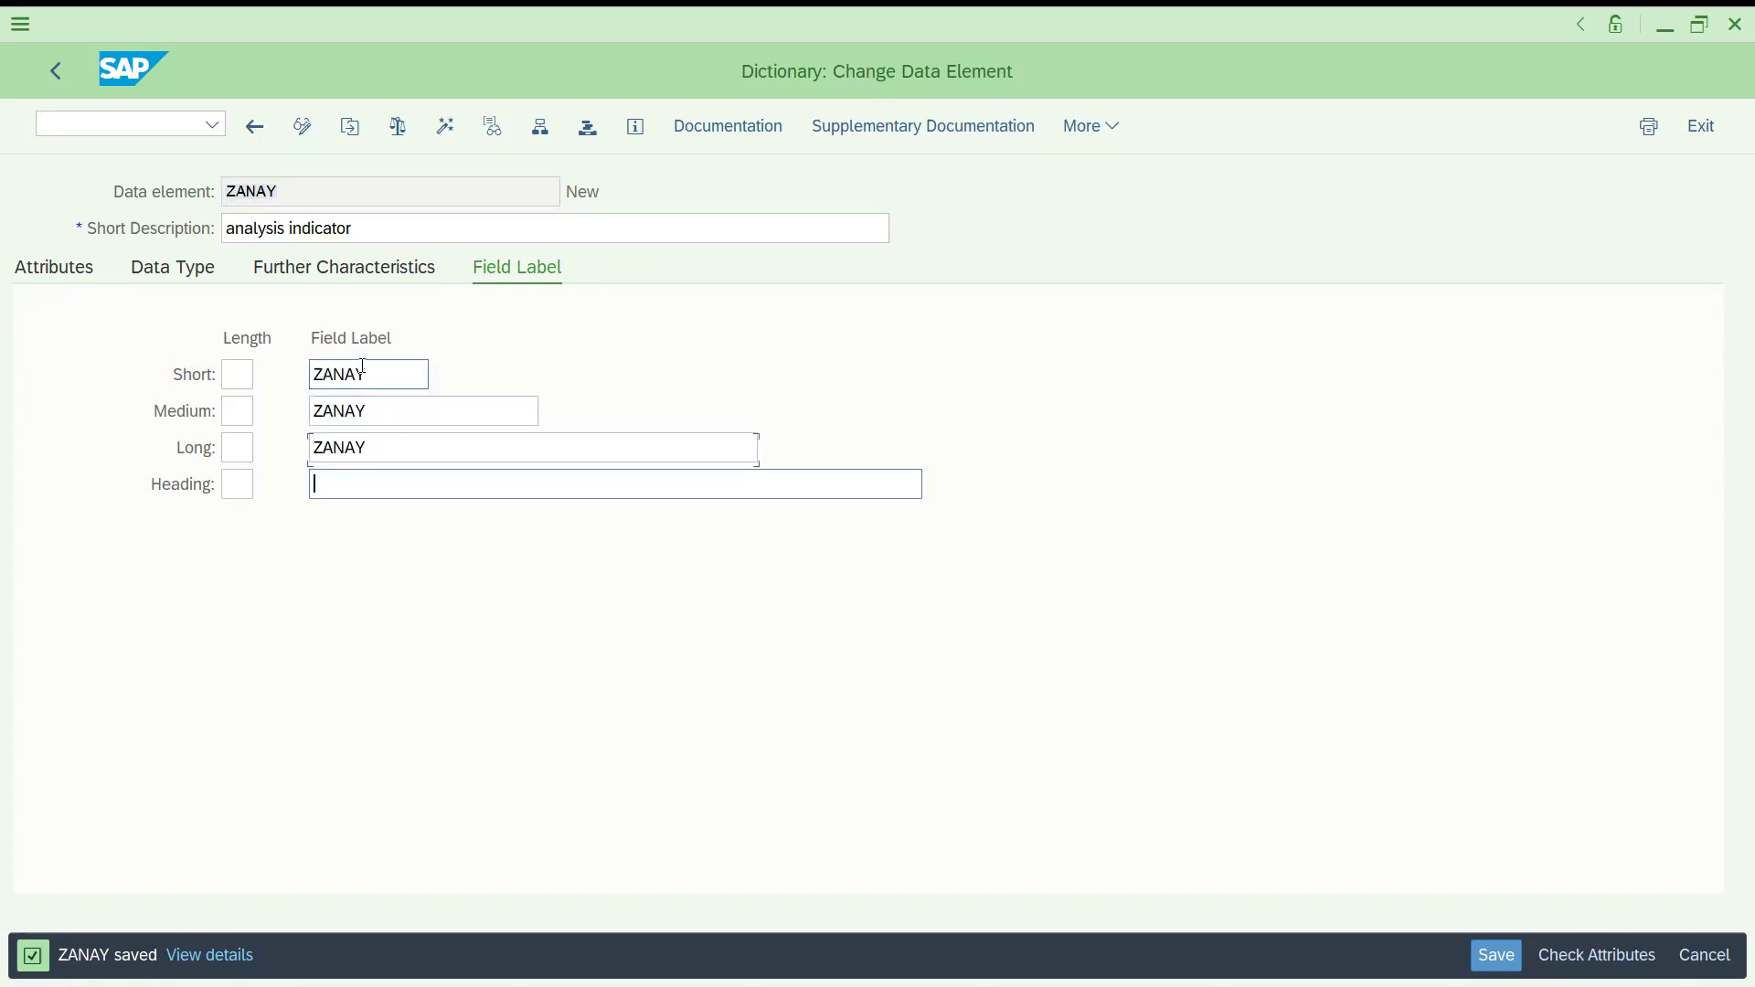
pyautogui.hotkey('ctrl', 'v')
pyautogui.press('Return')
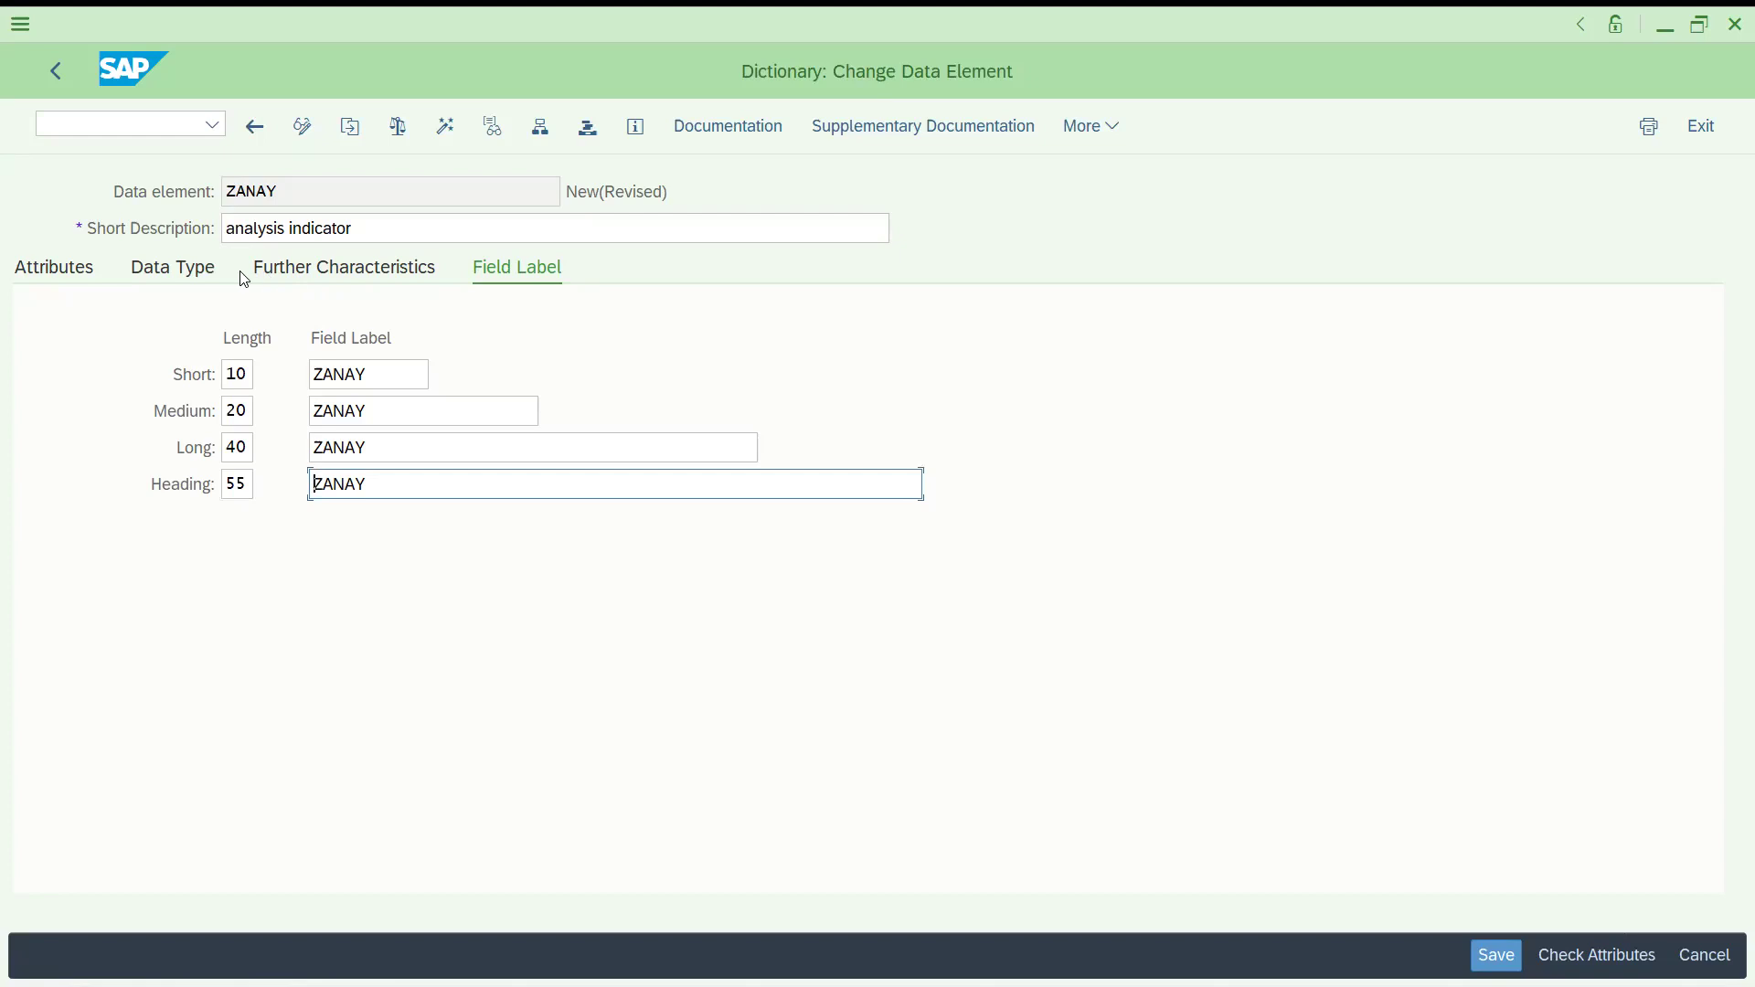
# Step: Check the data type and attributes of data element ZANAY and browse the available domains without choosing one
pyautogui.click(198, 272)
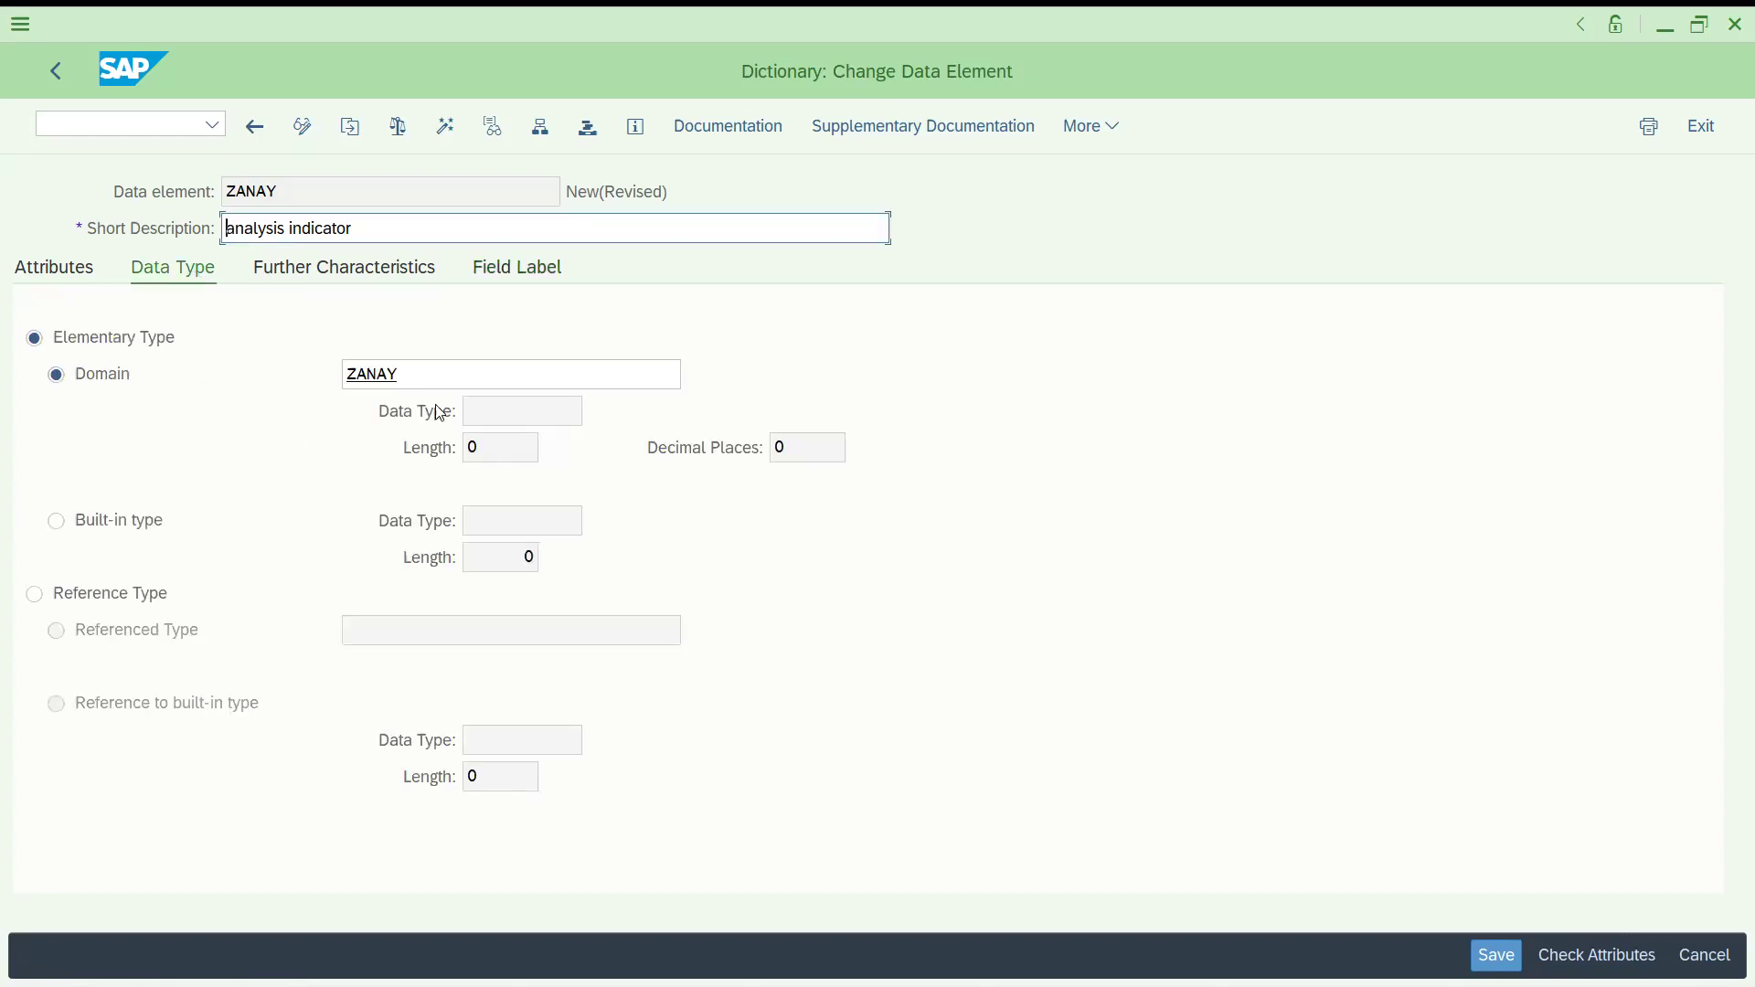
pyautogui.click(428, 363)
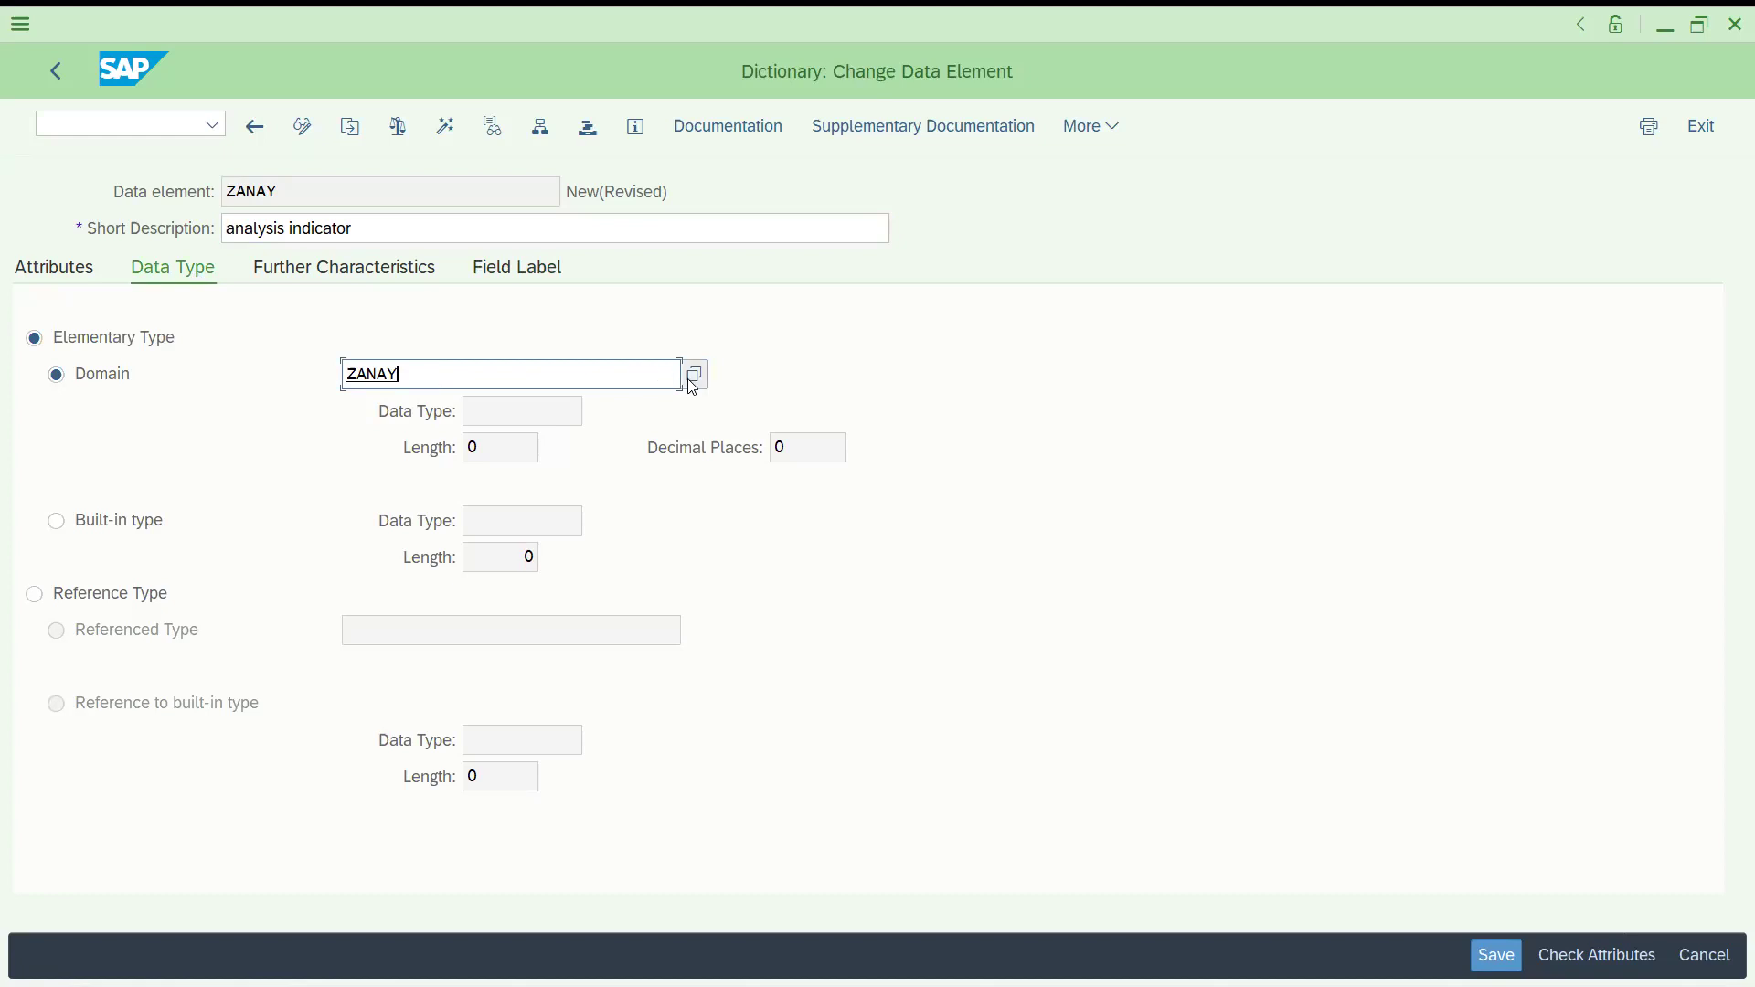
pyautogui.click(56, 272)
pyautogui.click(180, 272)
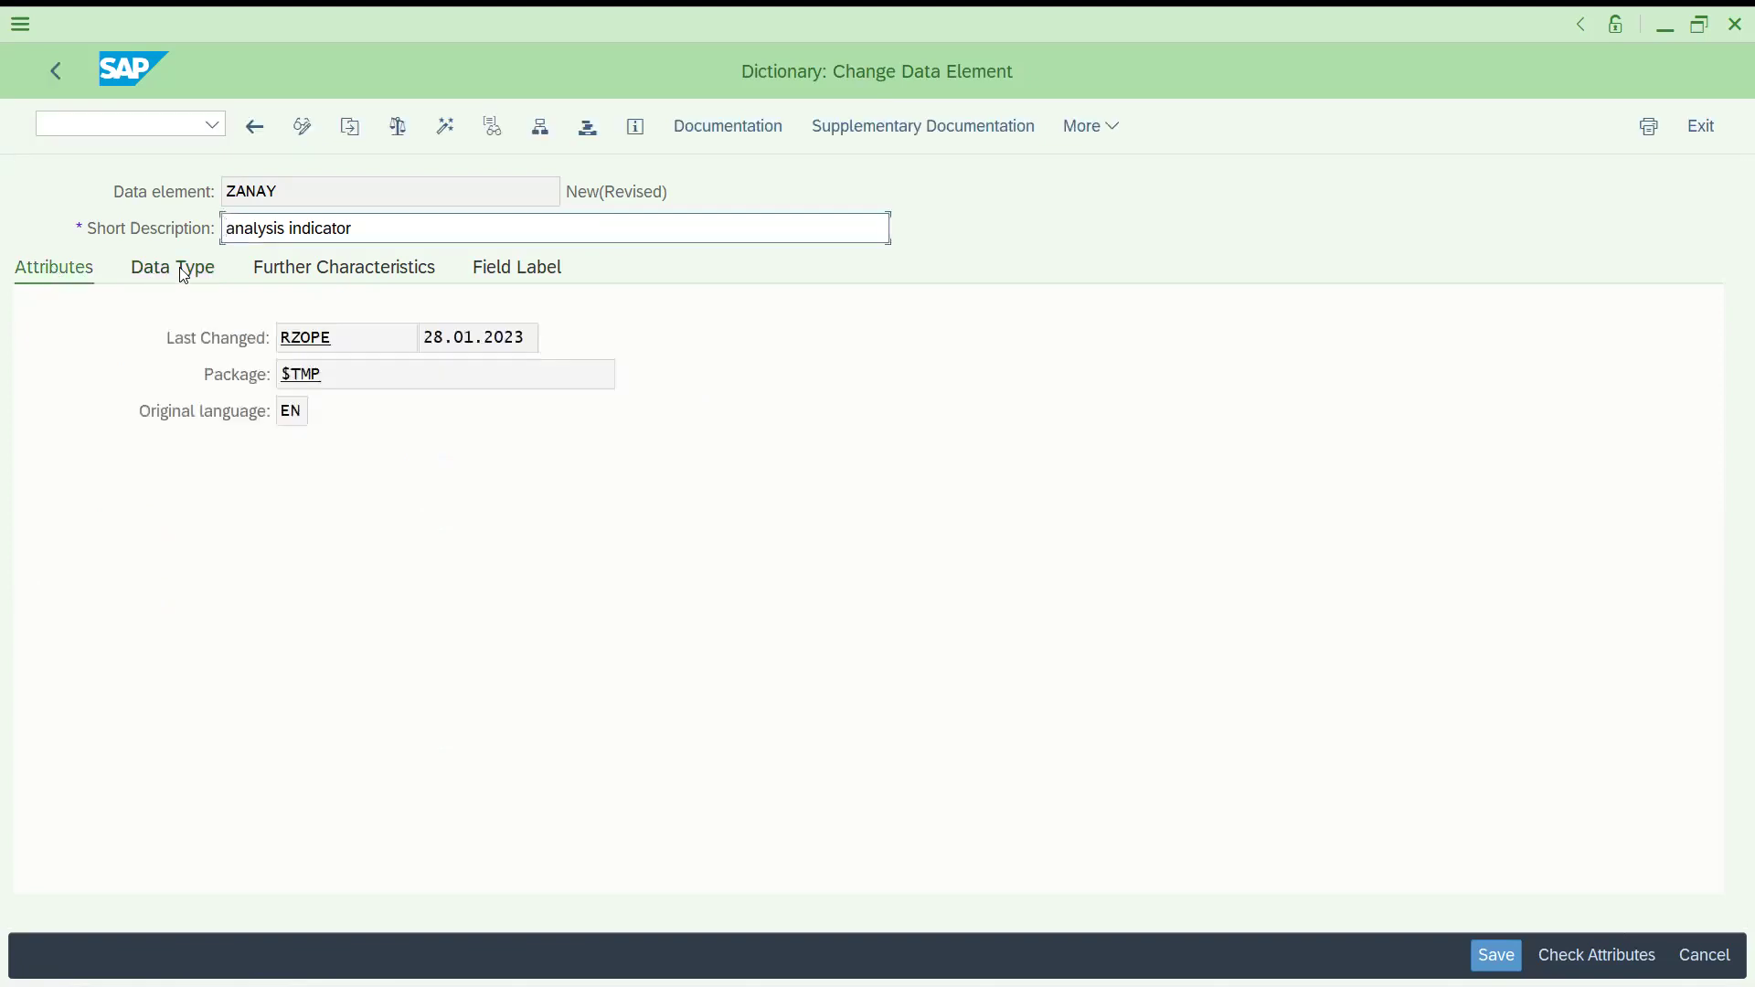
pyautogui.click(522, 373)
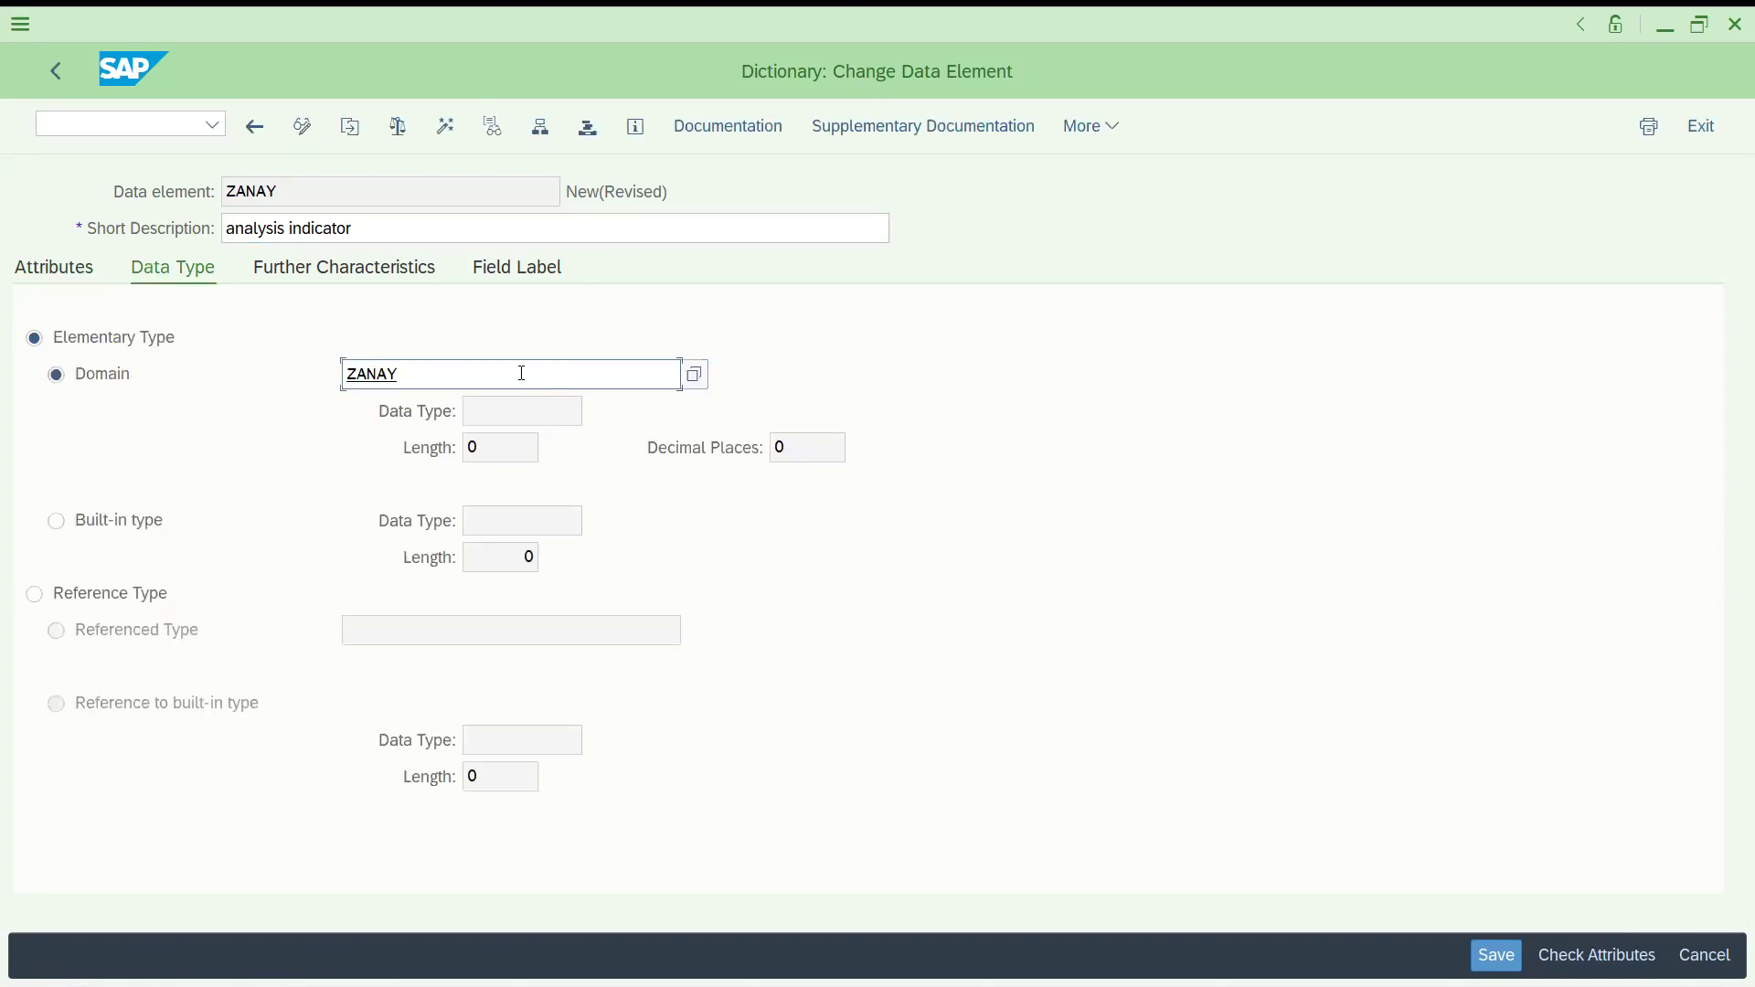
pyautogui.click(695, 377)
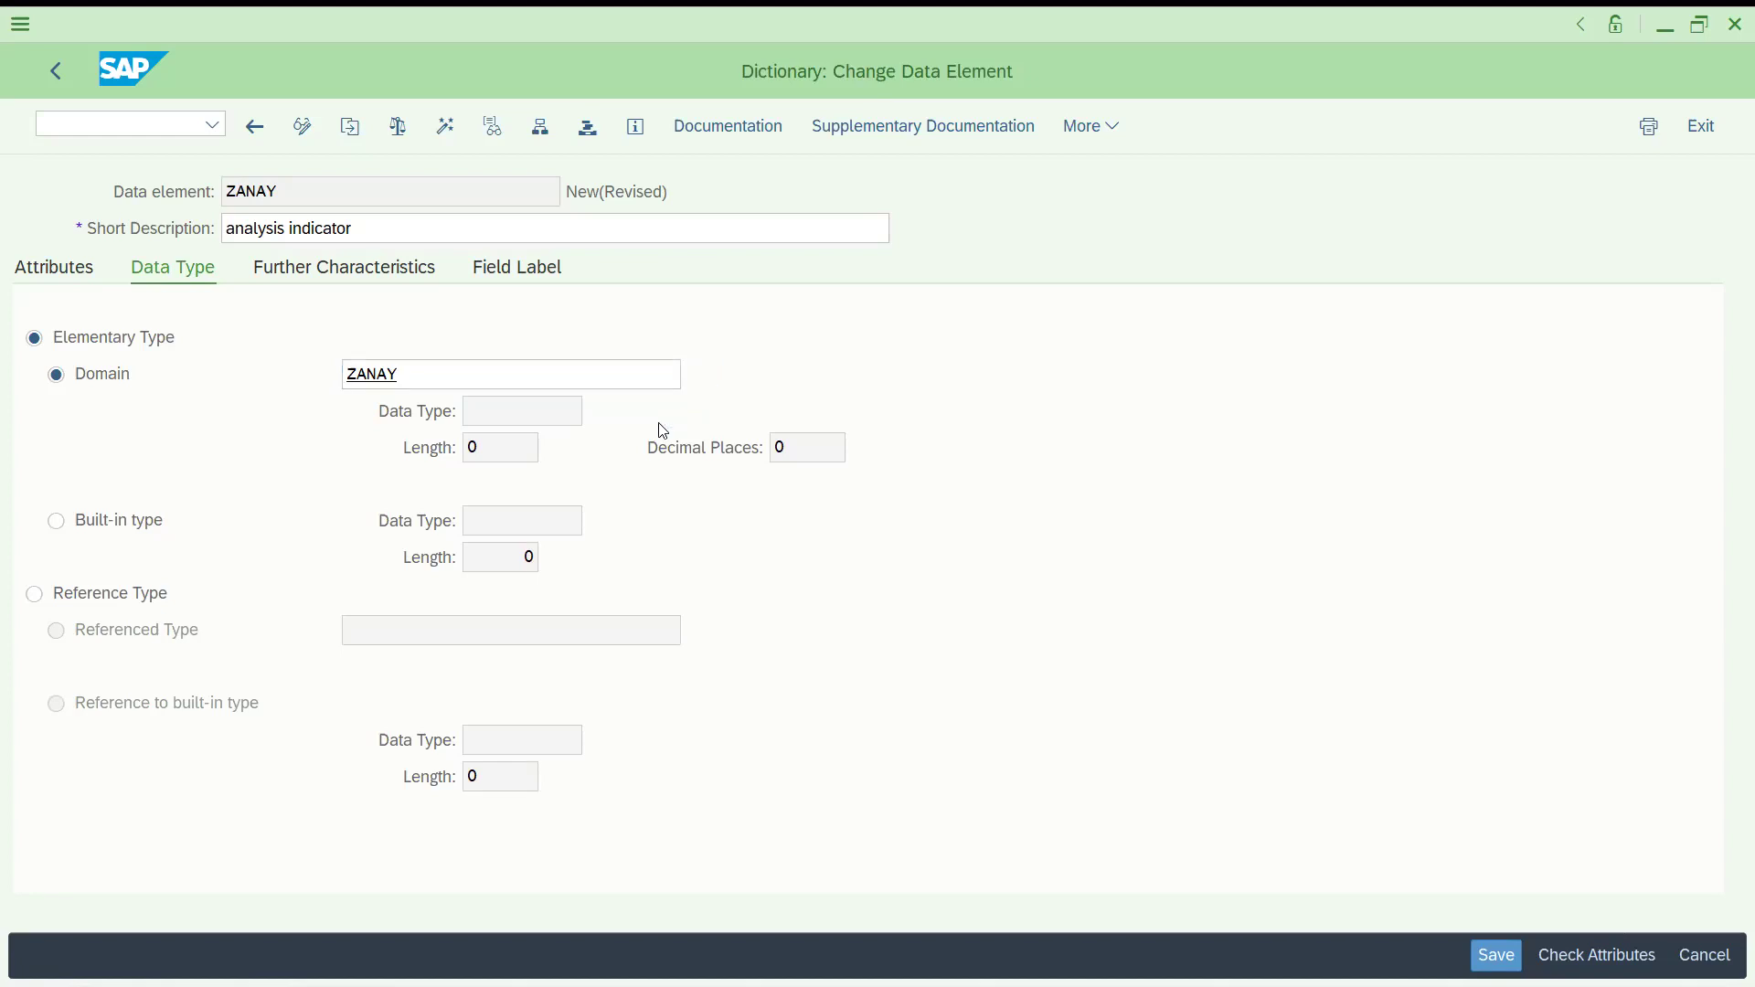
pyautogui.click(834, 962)
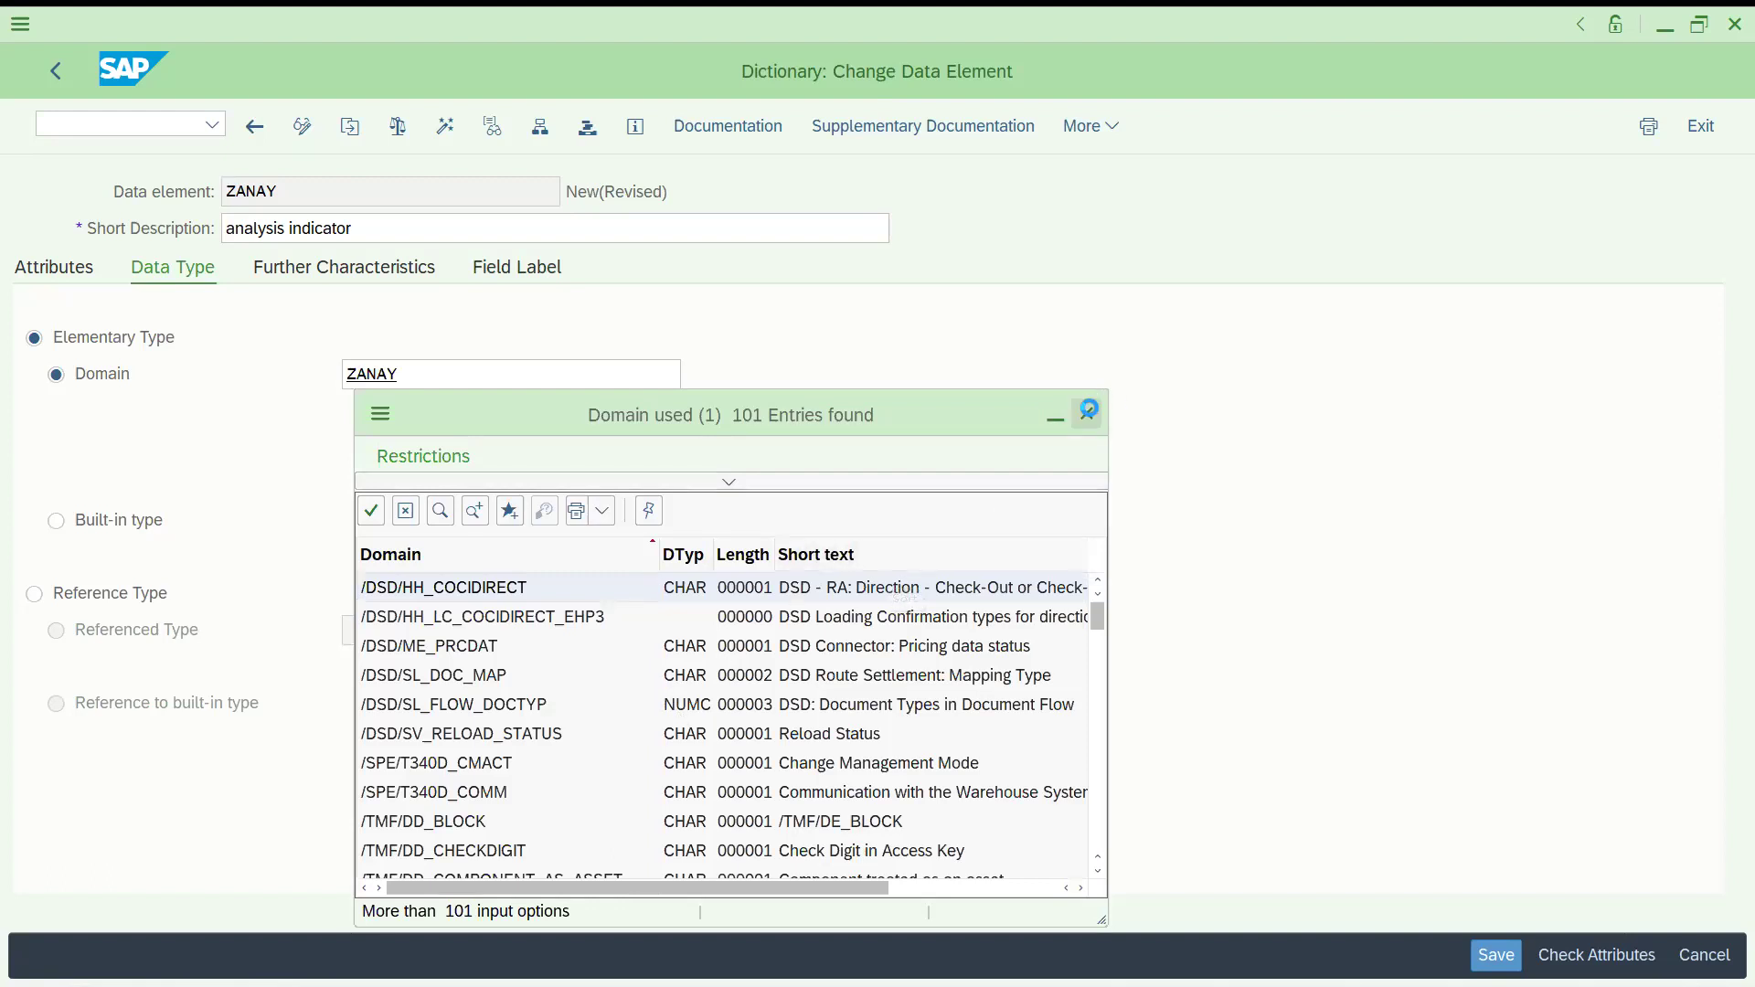
pyautogui.click(1090, 415)
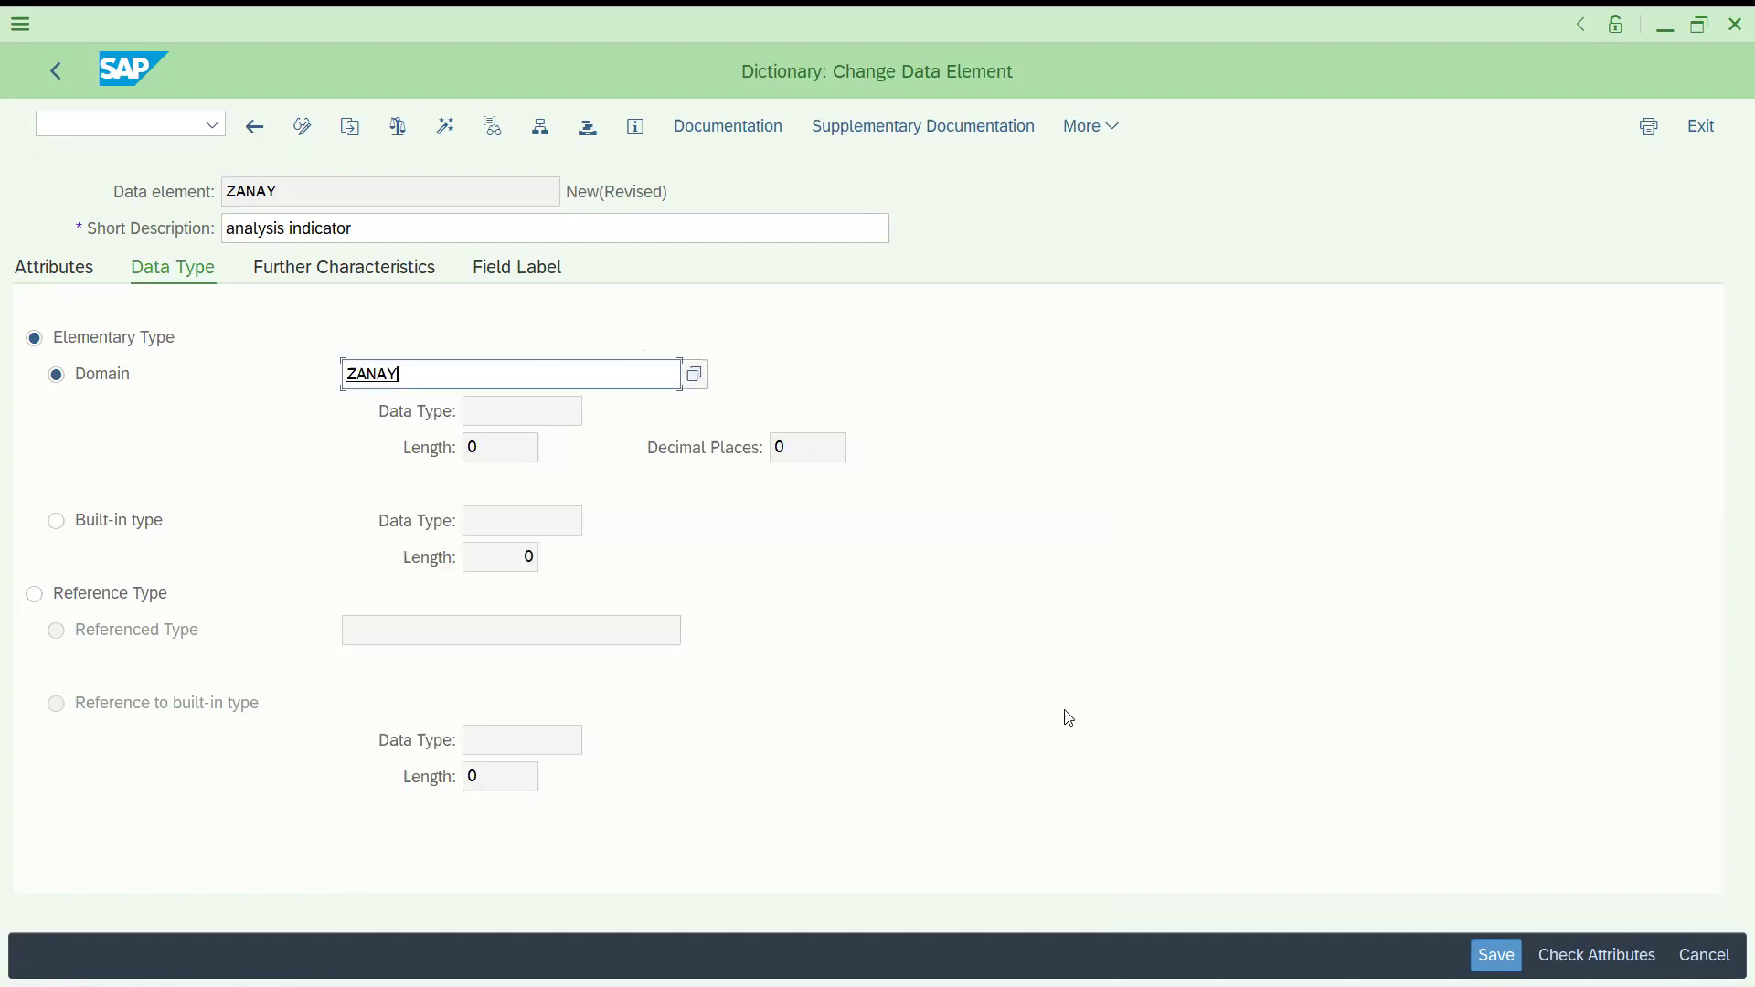
# Step: Save data element ZANAY and try to activate it together with table ZSALEOVERVIEW
pyautogui.click(1496, 955)
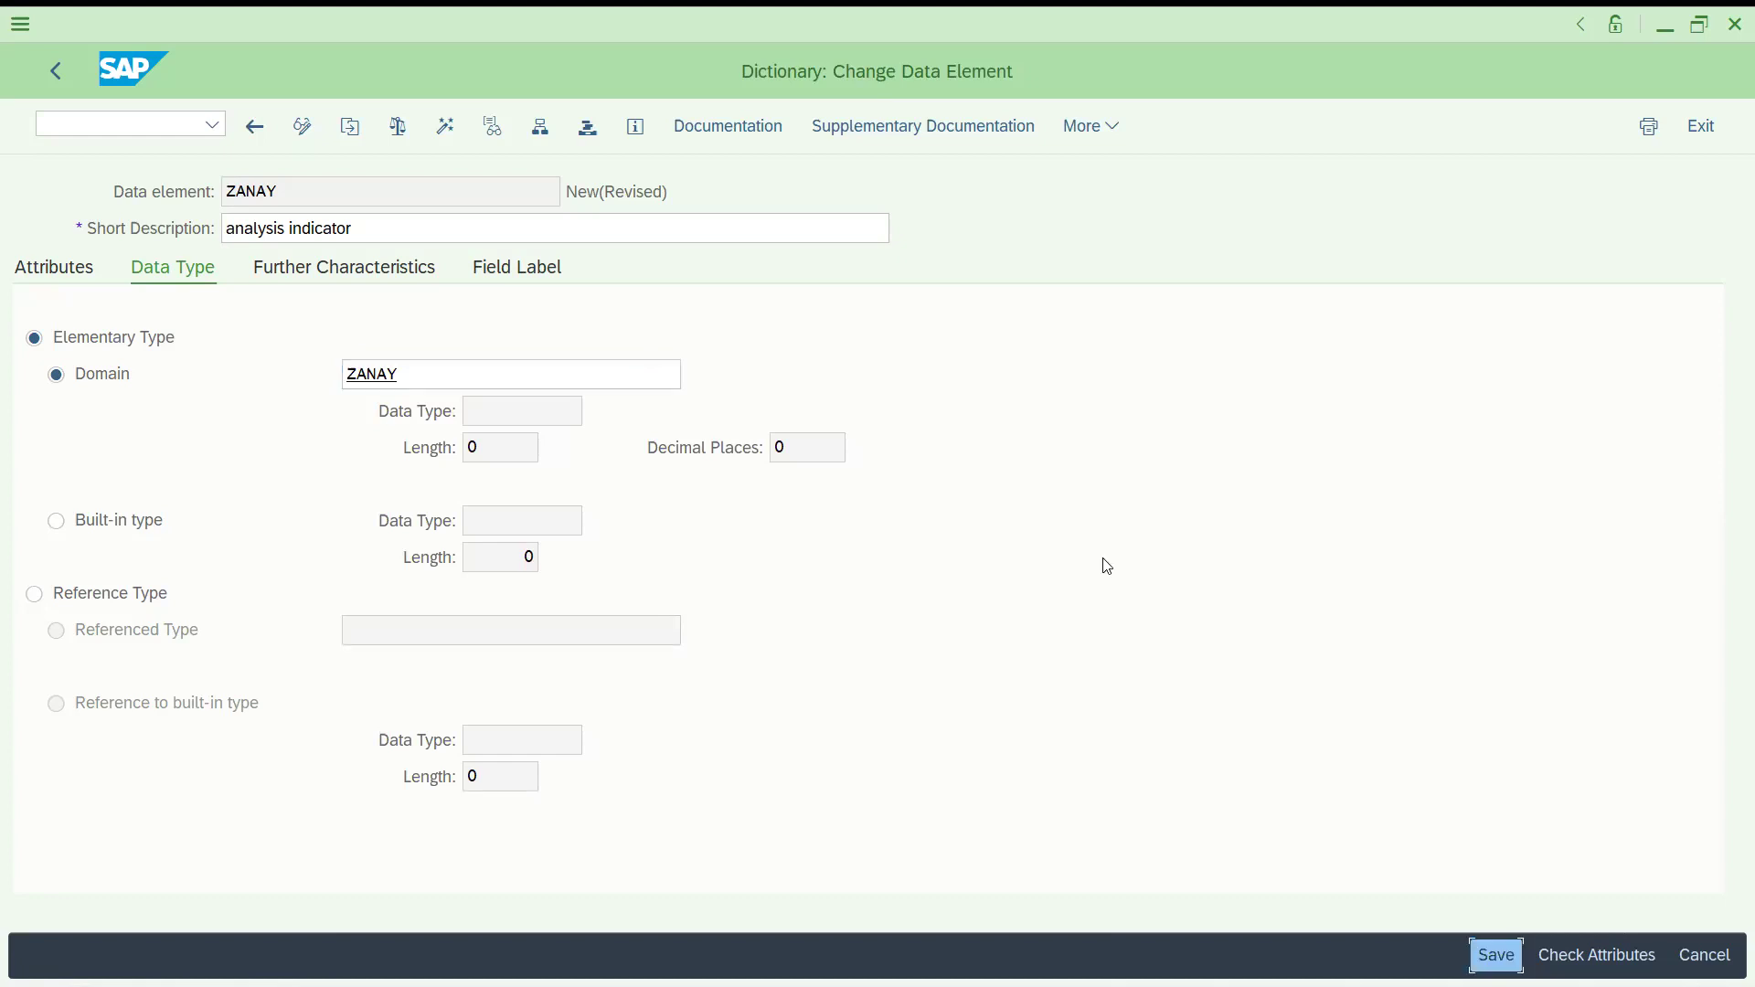
pyautogui.click(448, 132)
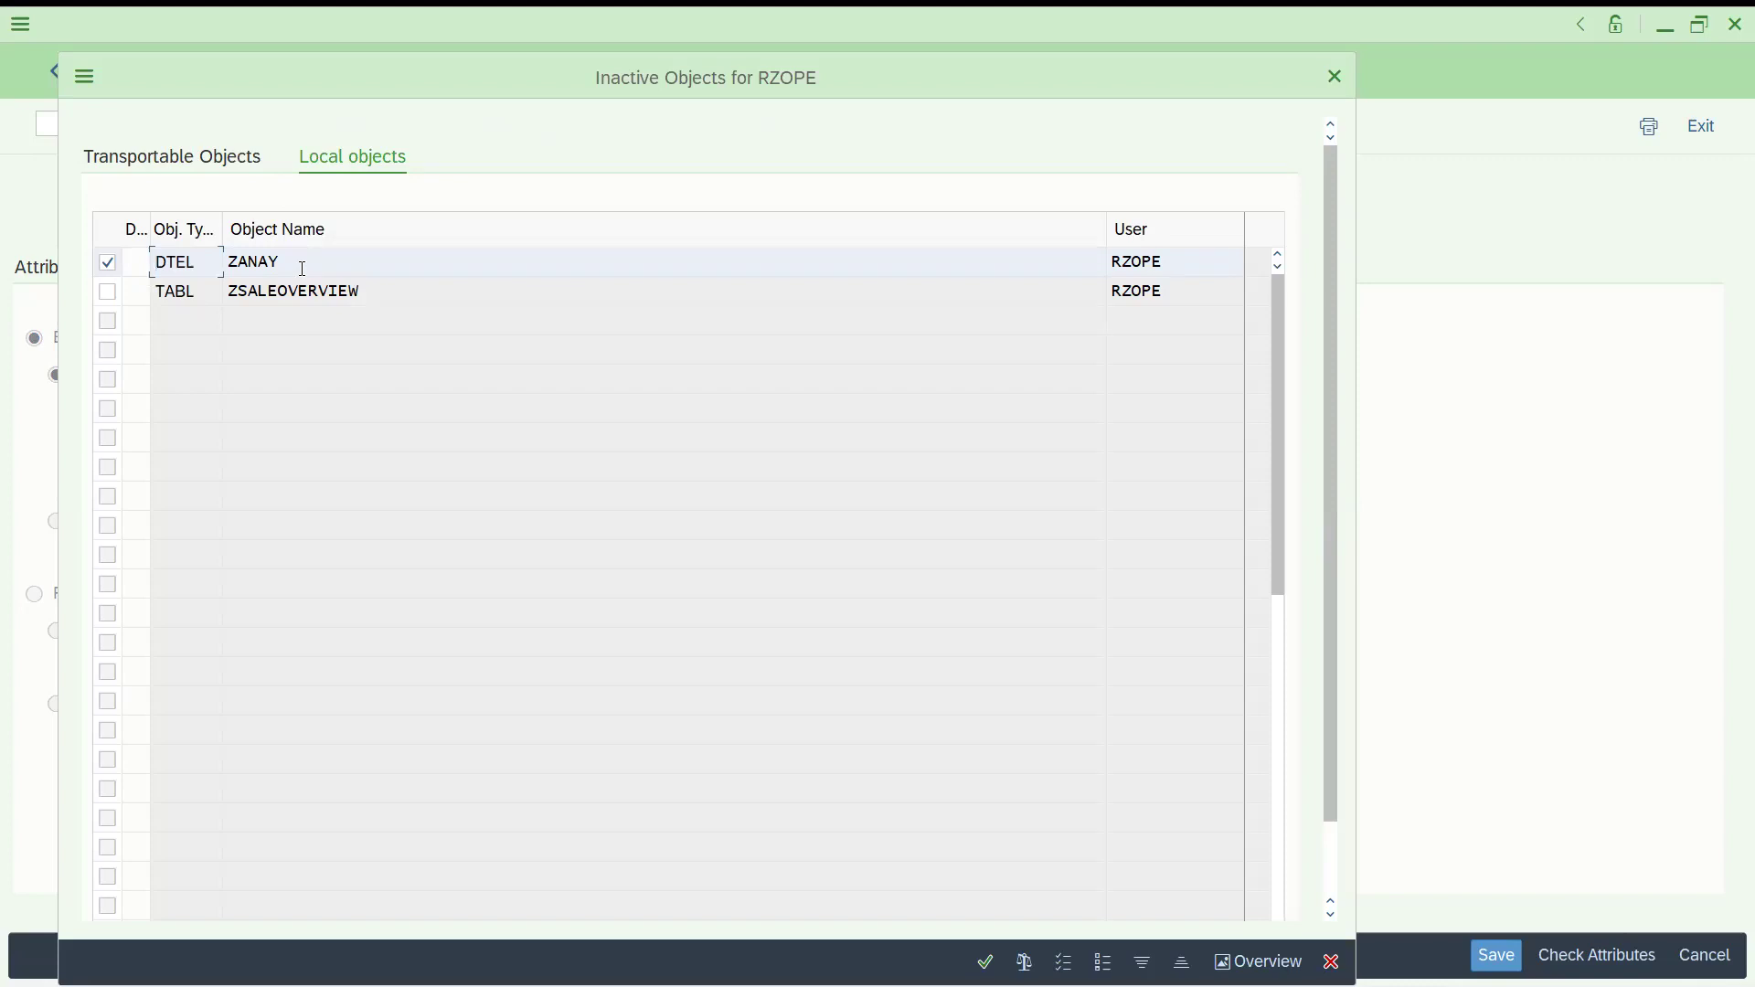
pyautogui.click(107, 291)
pyautogui.click(986, 963)
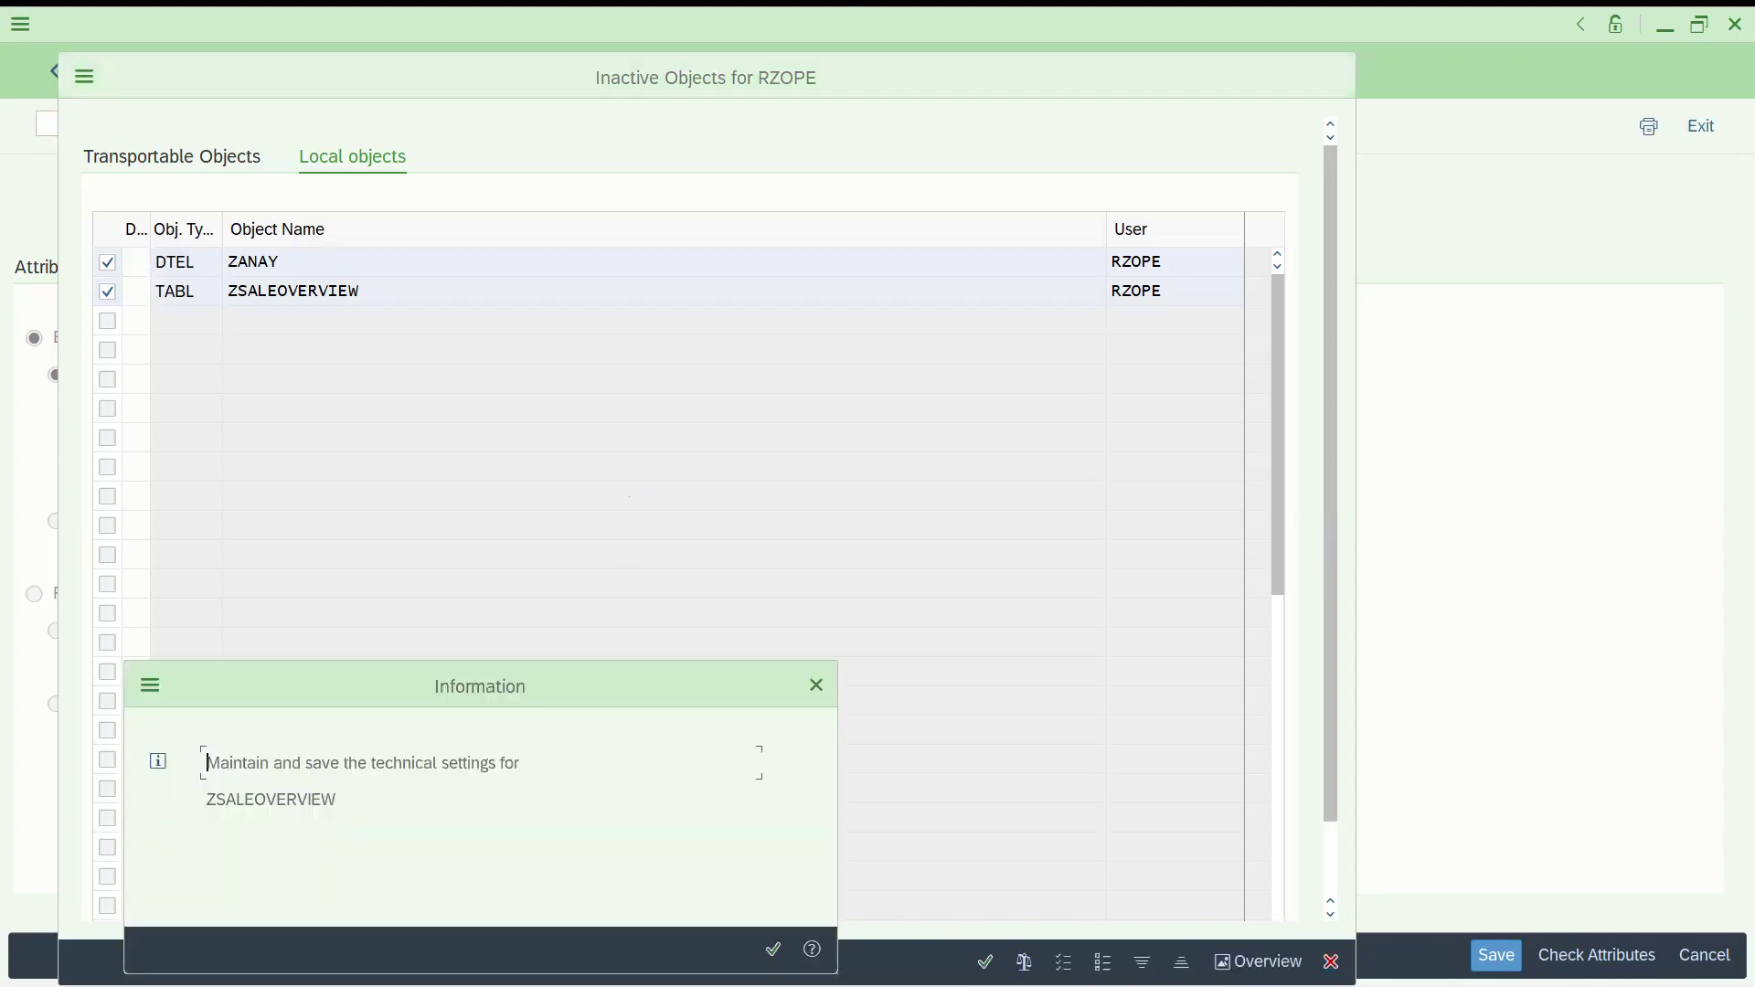
pyautogui.click(770, 952)
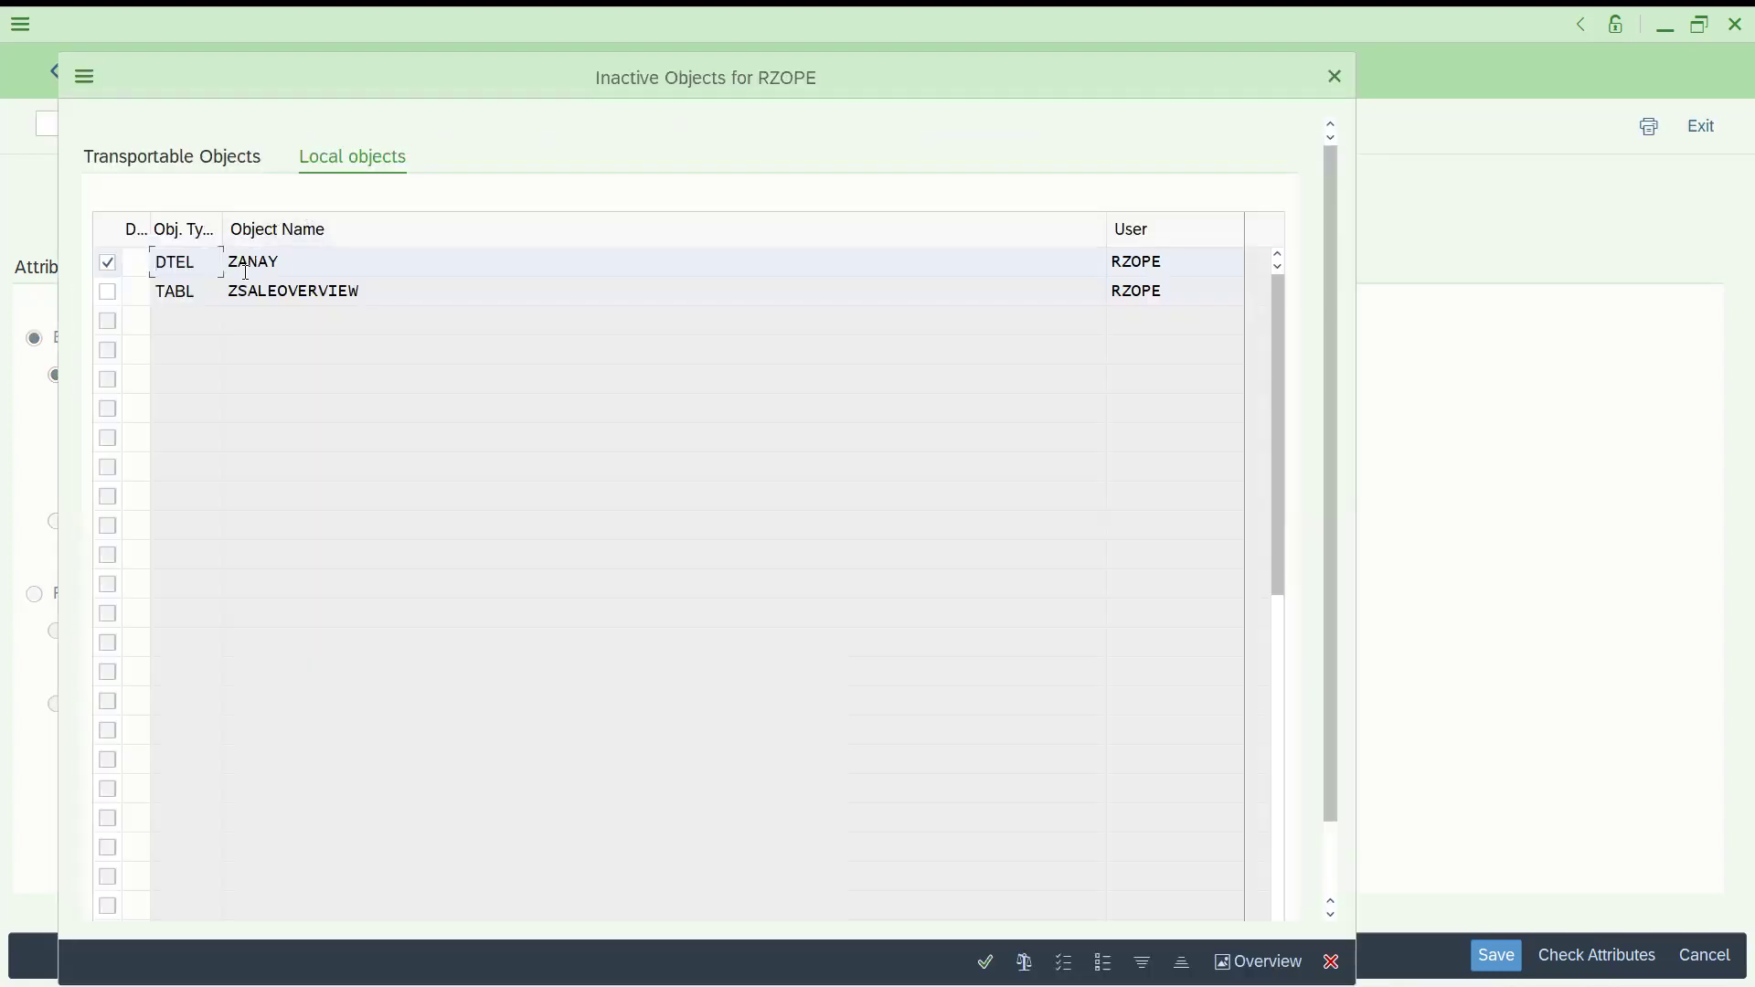
# Step: Try to activate only data element ZANAY, check the activation log, and return to the data element
pyautogui.click(984, 961)
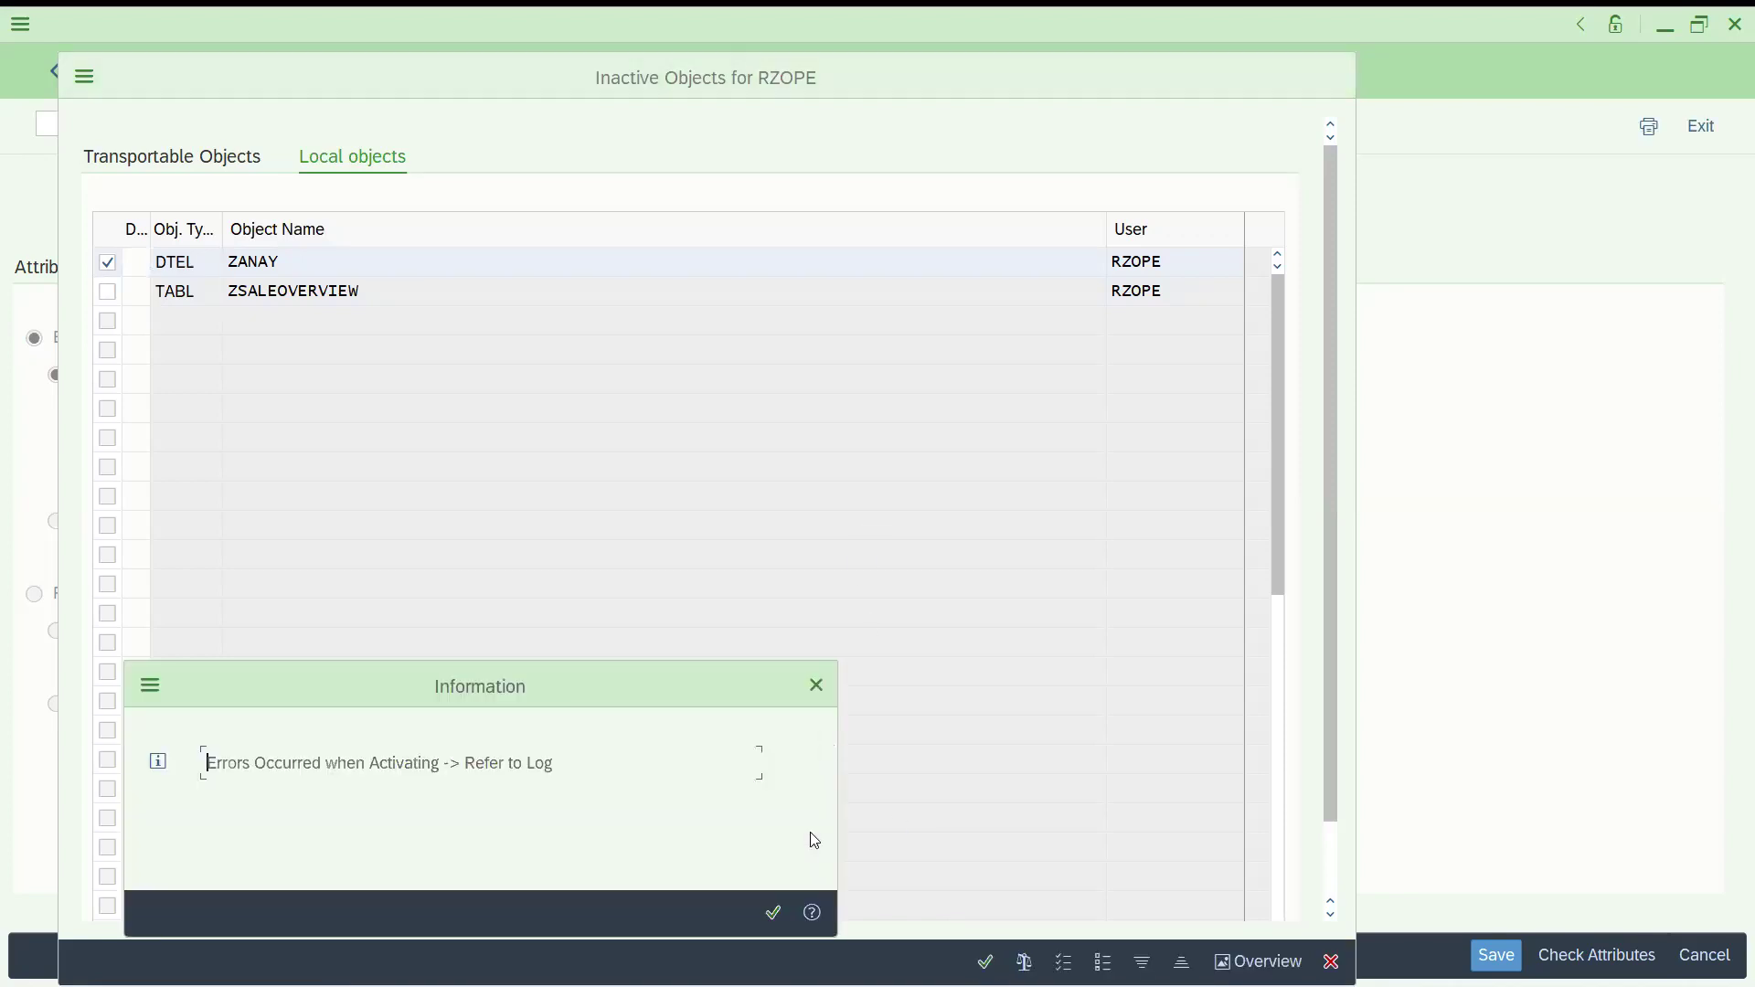
pyautogui.click(765, 916)
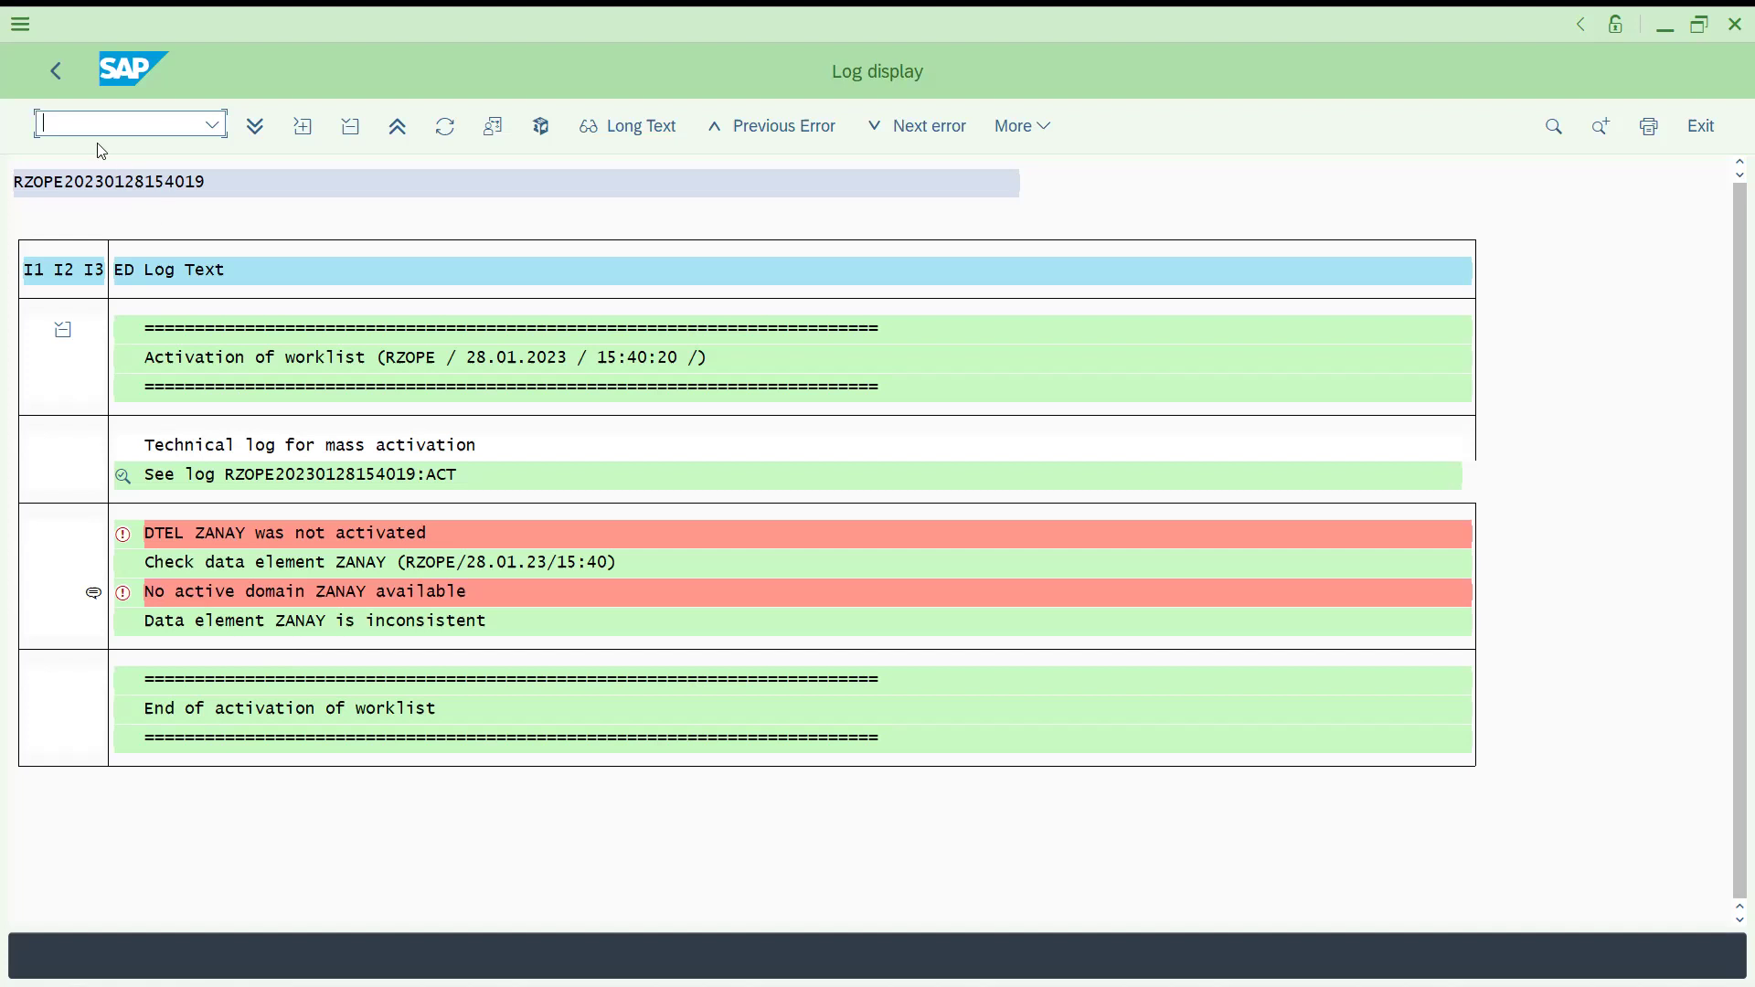
pyautogui.click(54, 73)
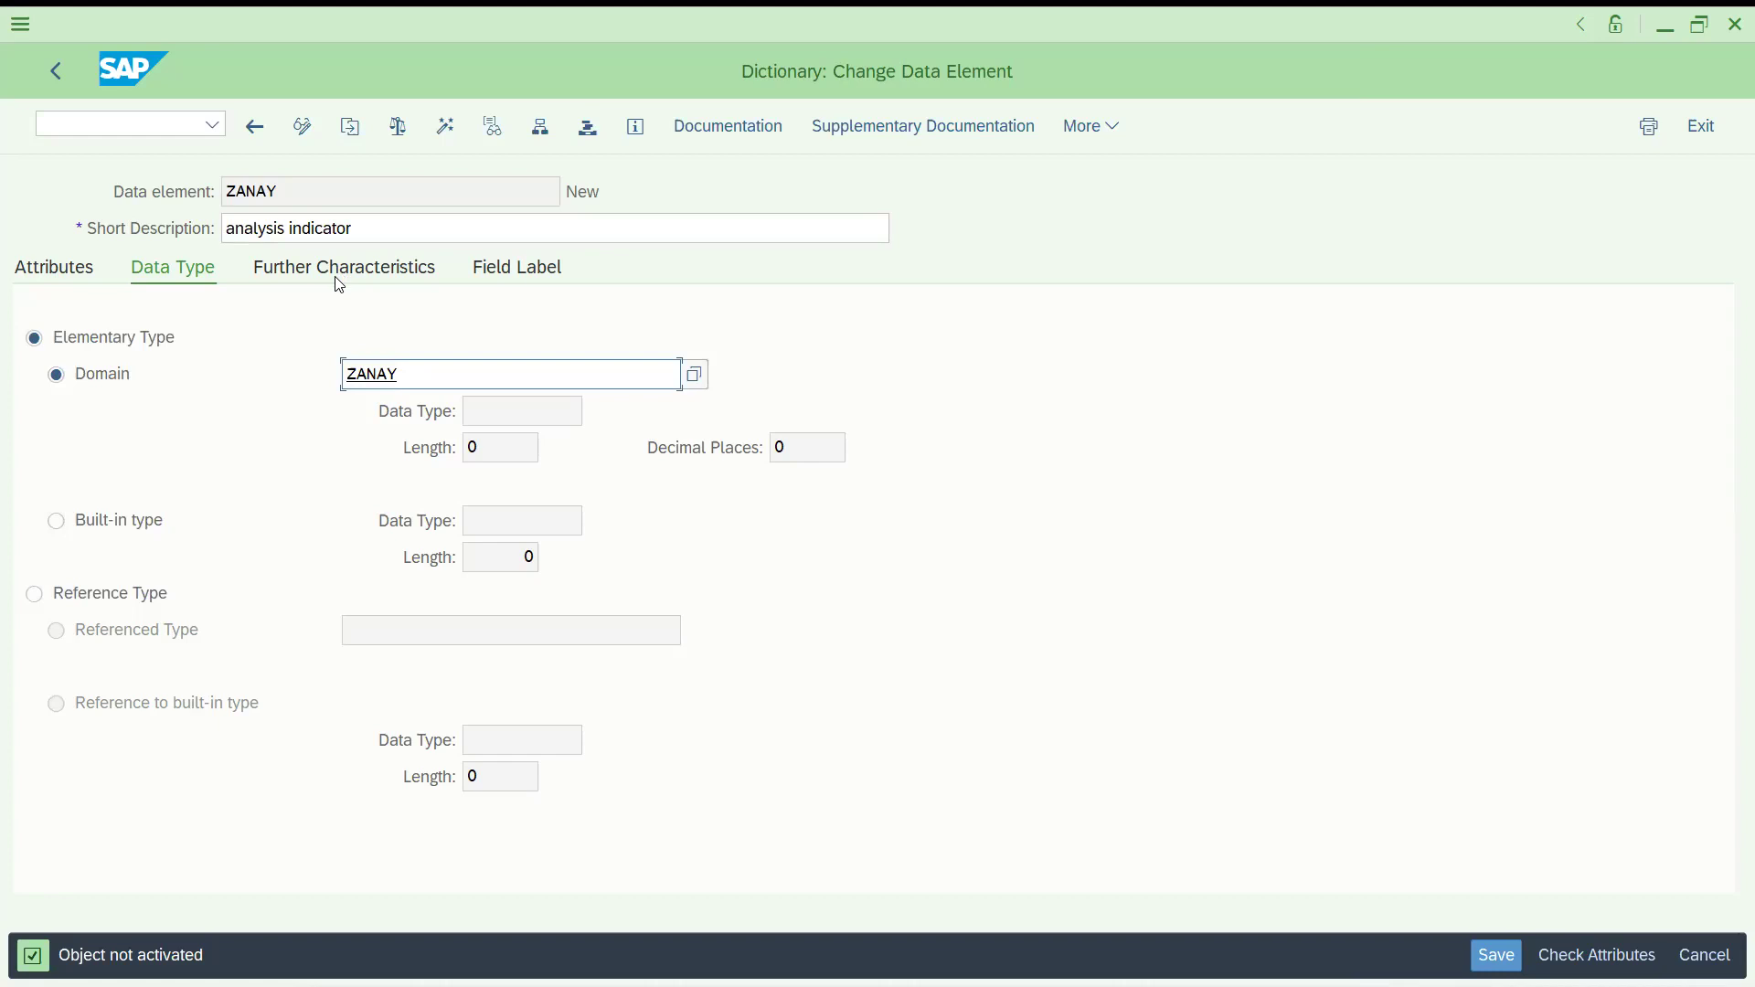
# Step: View the further characteristics of data element ZANAY, retry its activation alone, and close the new activation log
pyautogui.click(305, 282)
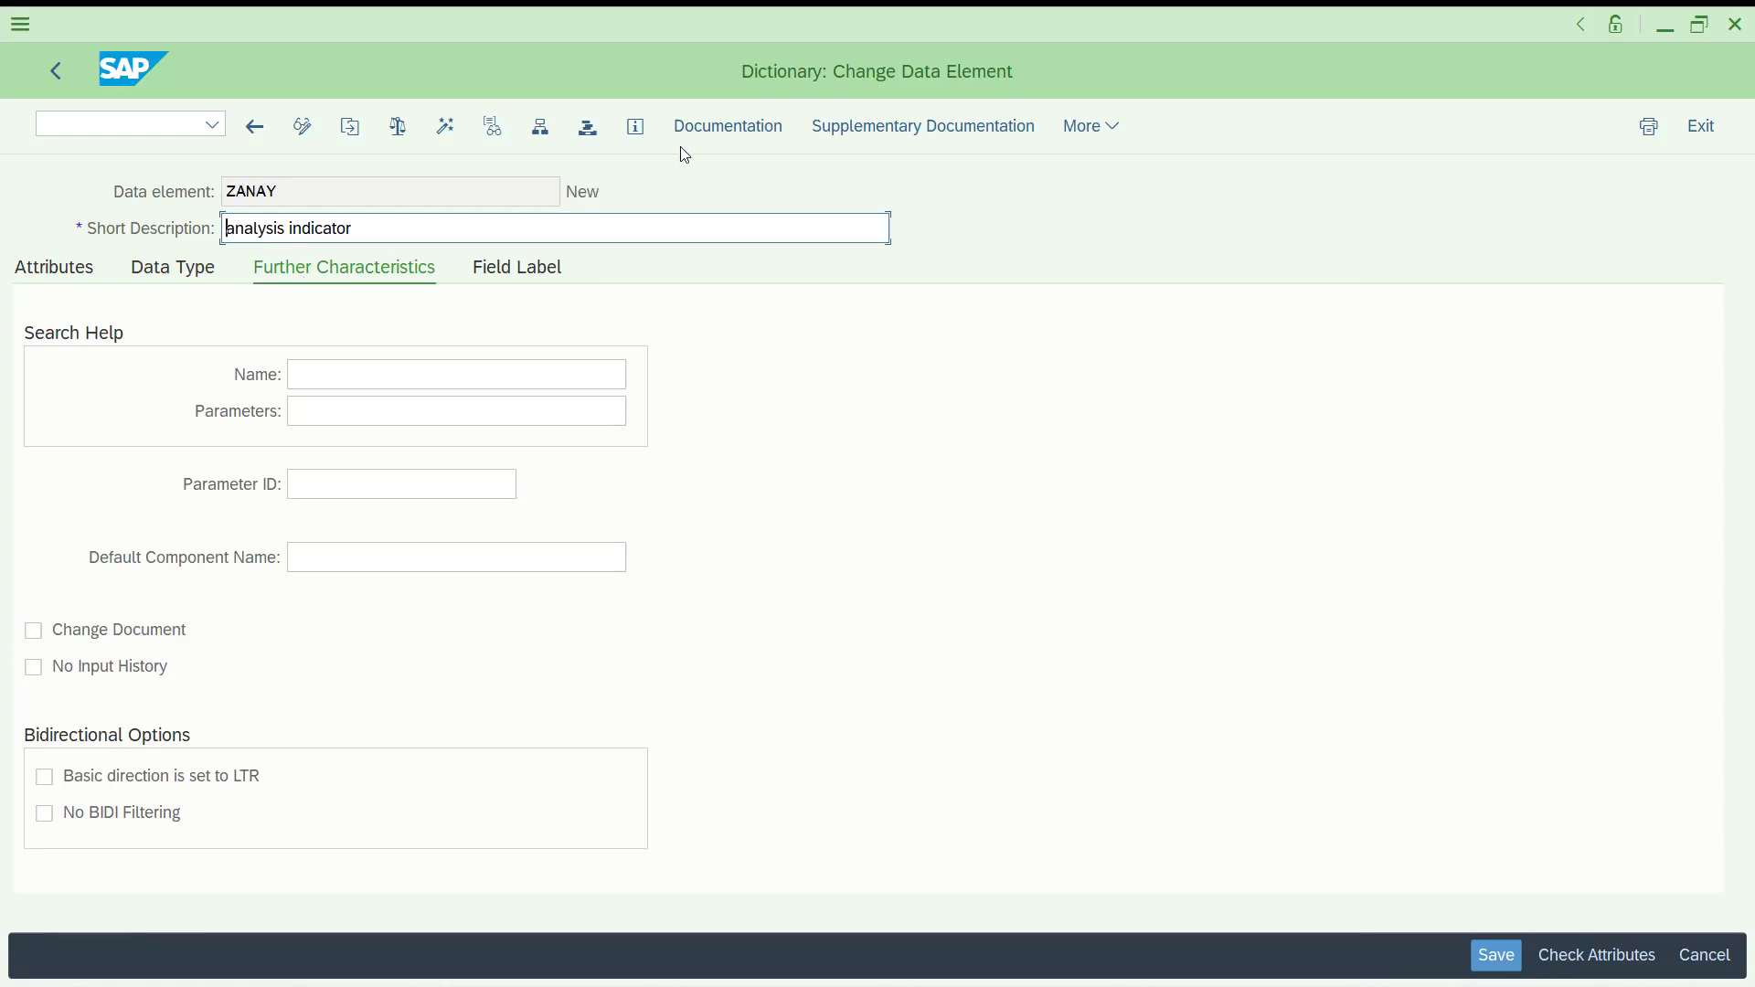
pyautogui.click(1092, 137)
pyautogui.moveTo(1103, 166)
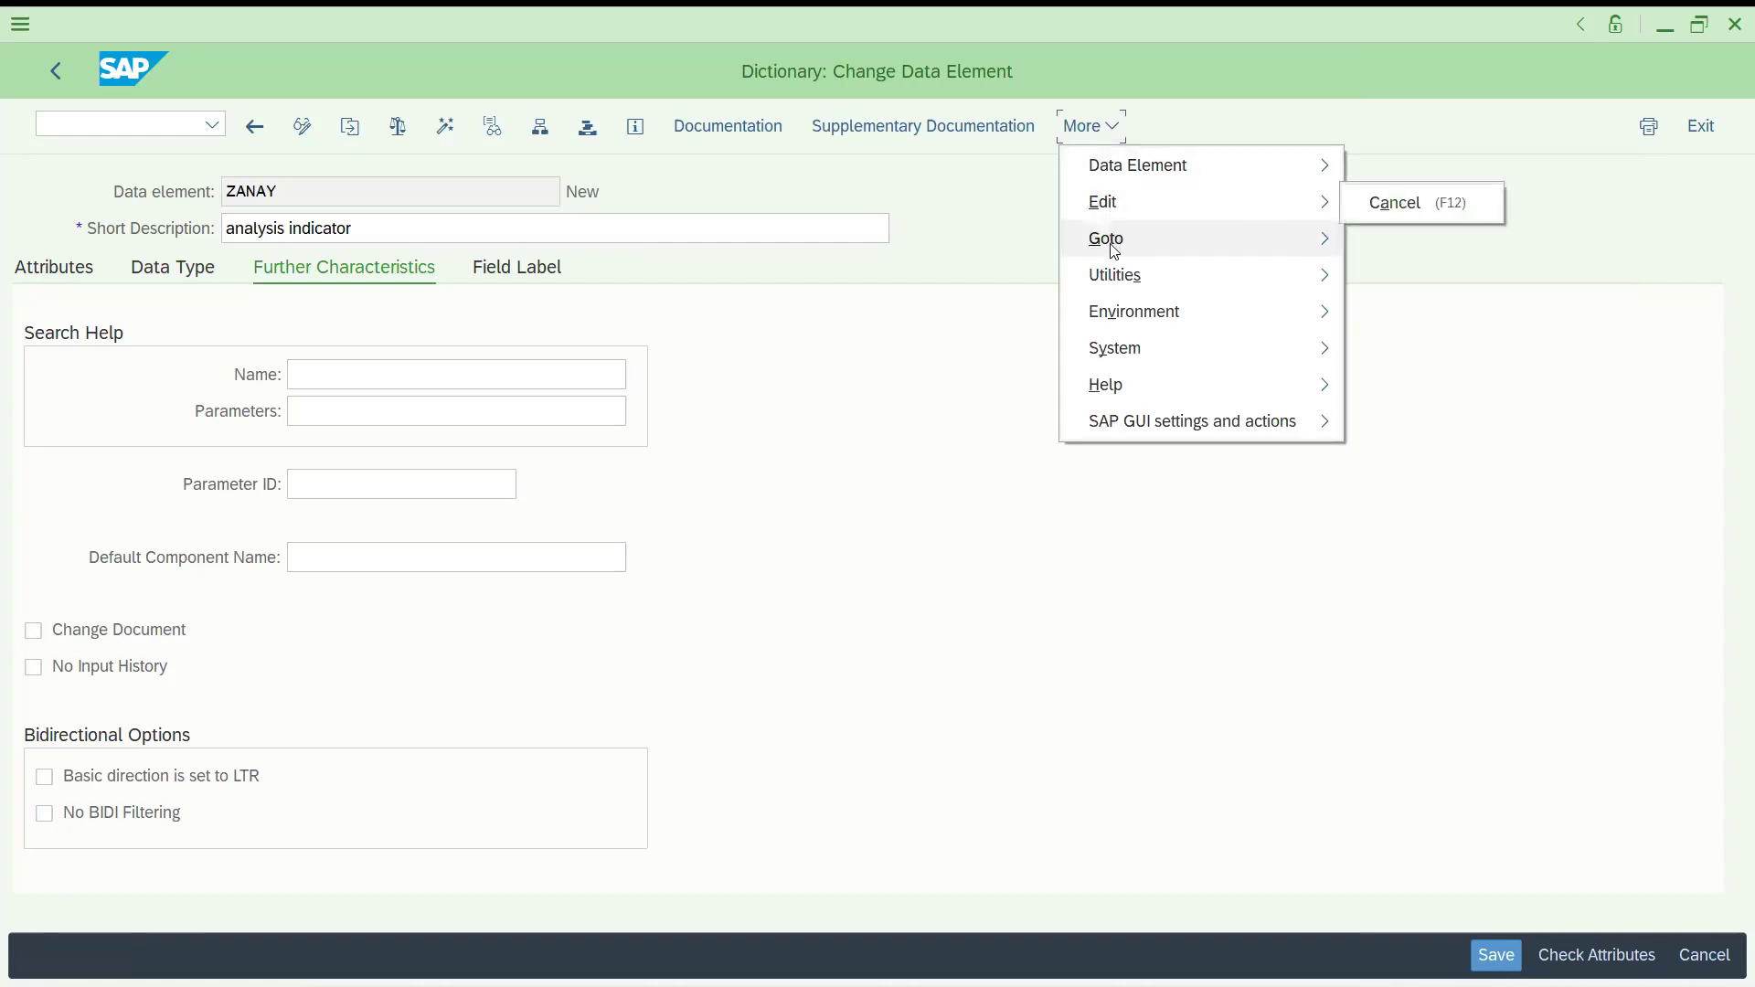
pyautogui.moveTo(1113, 250)
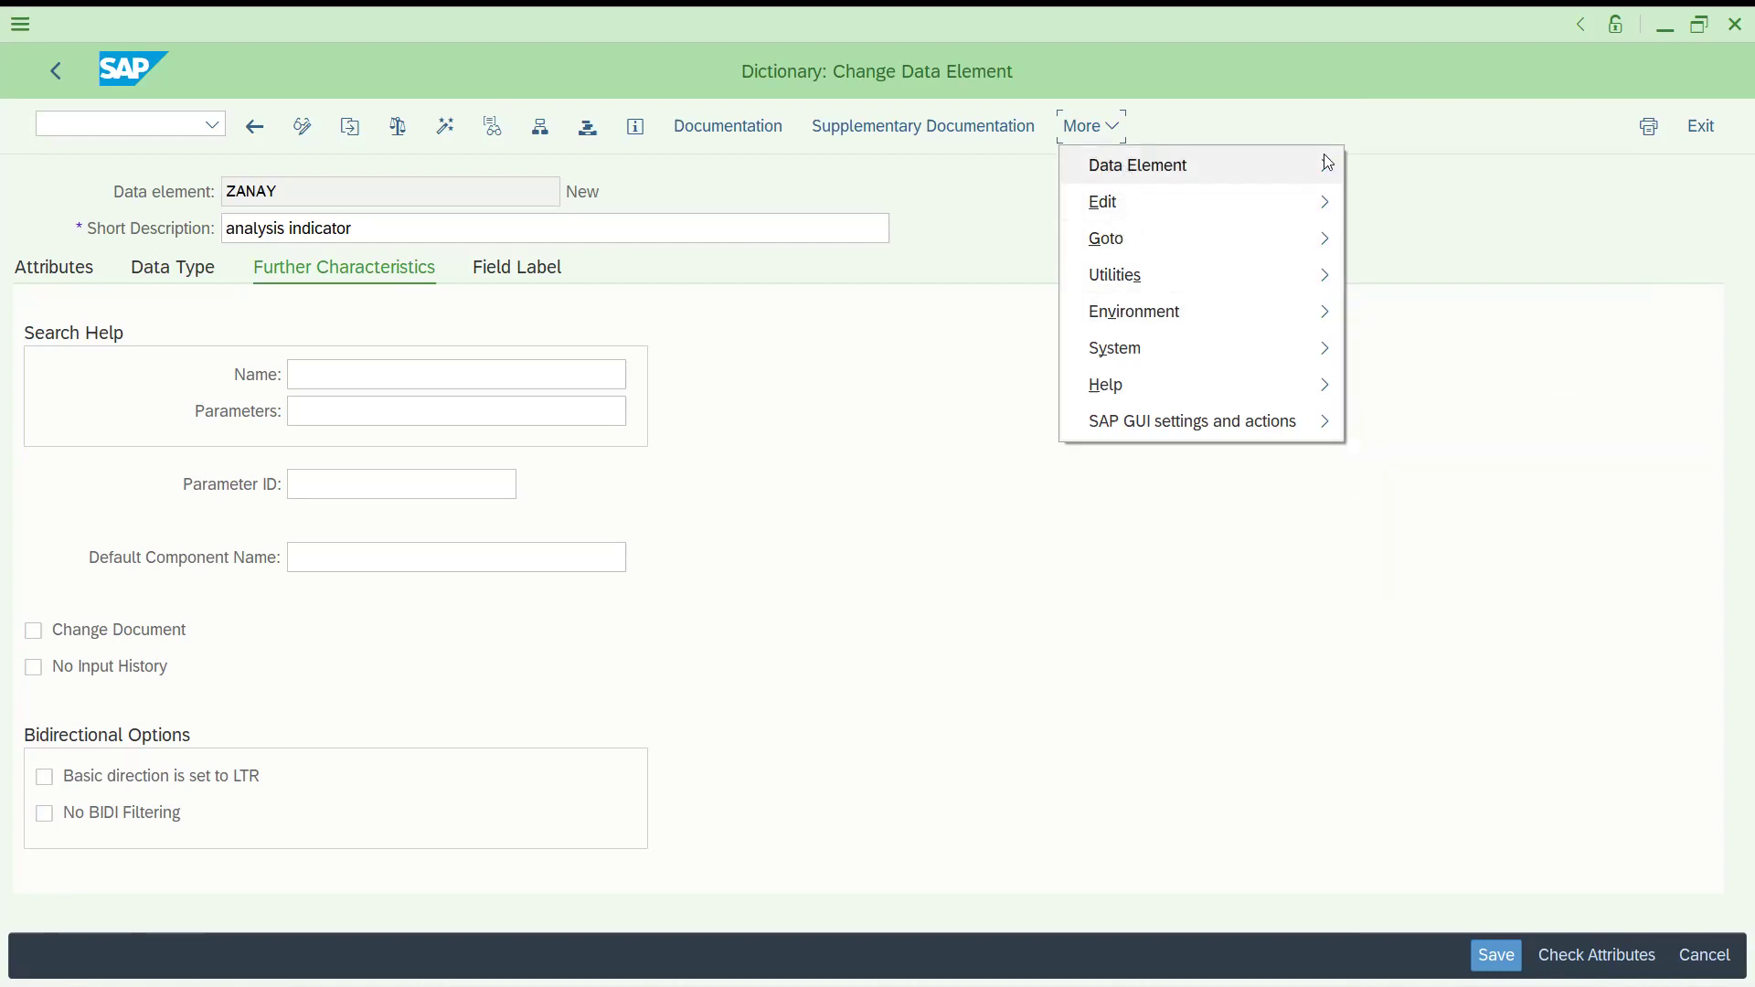
pyautogui.moveTo(1327, 163)
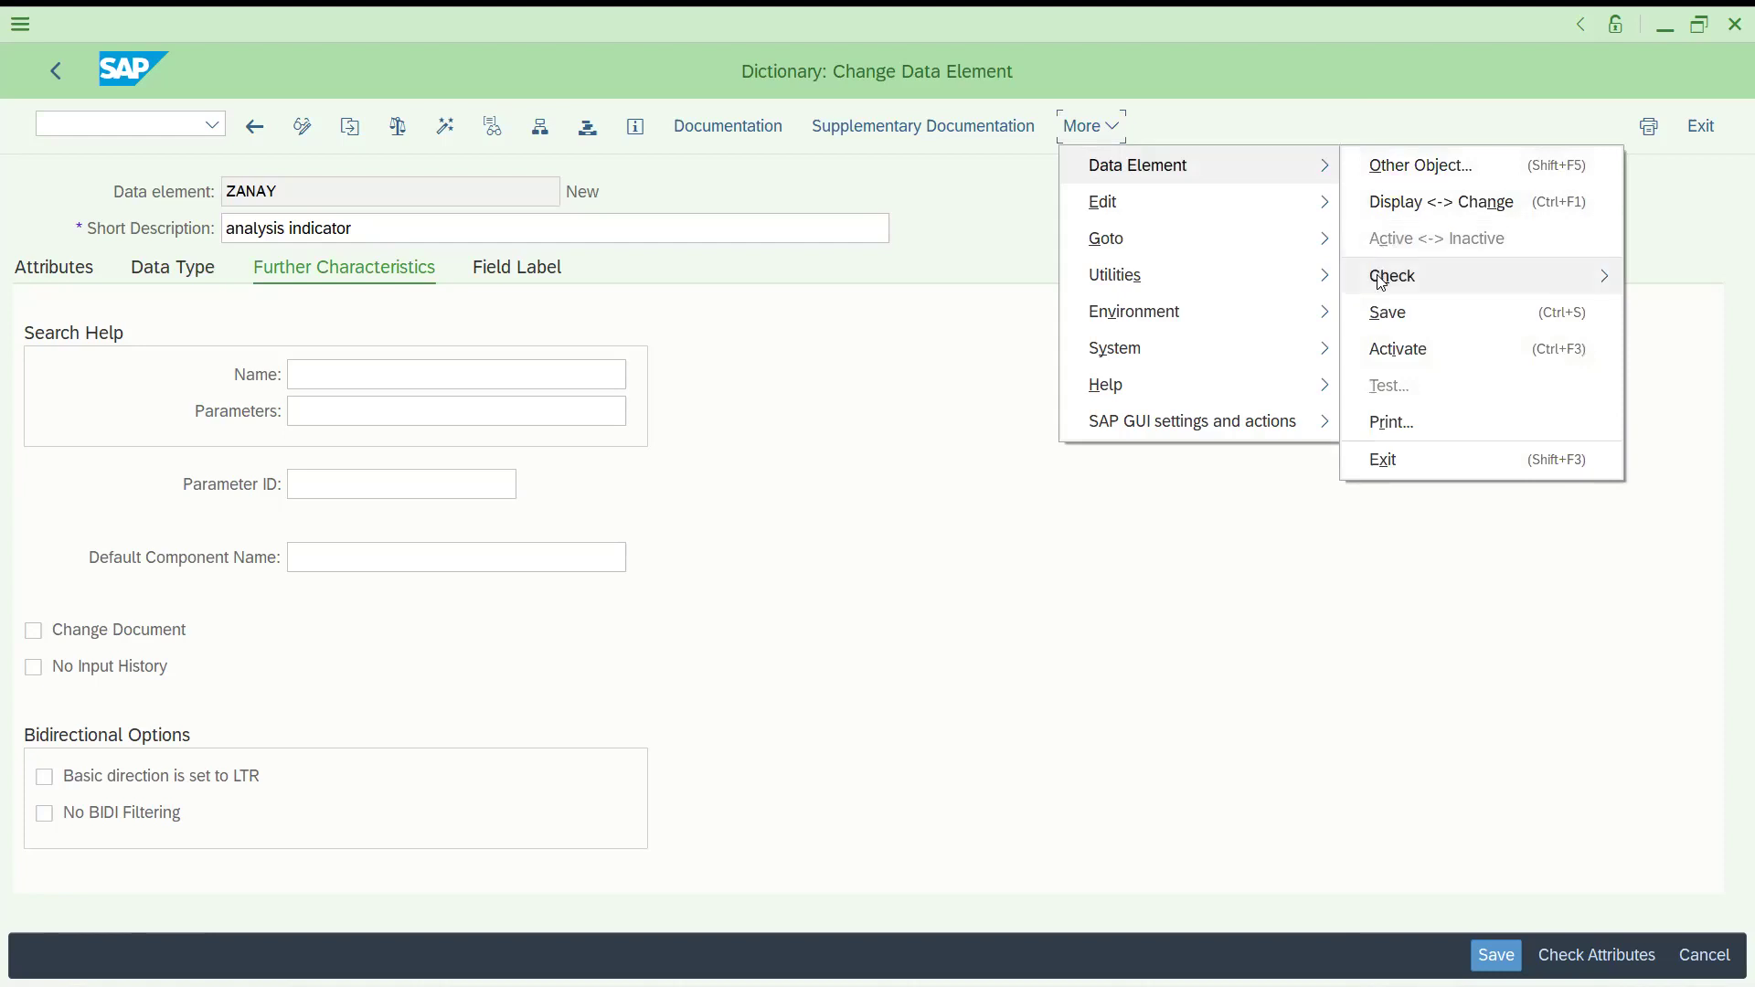
pyautogui.click(1381, 354)
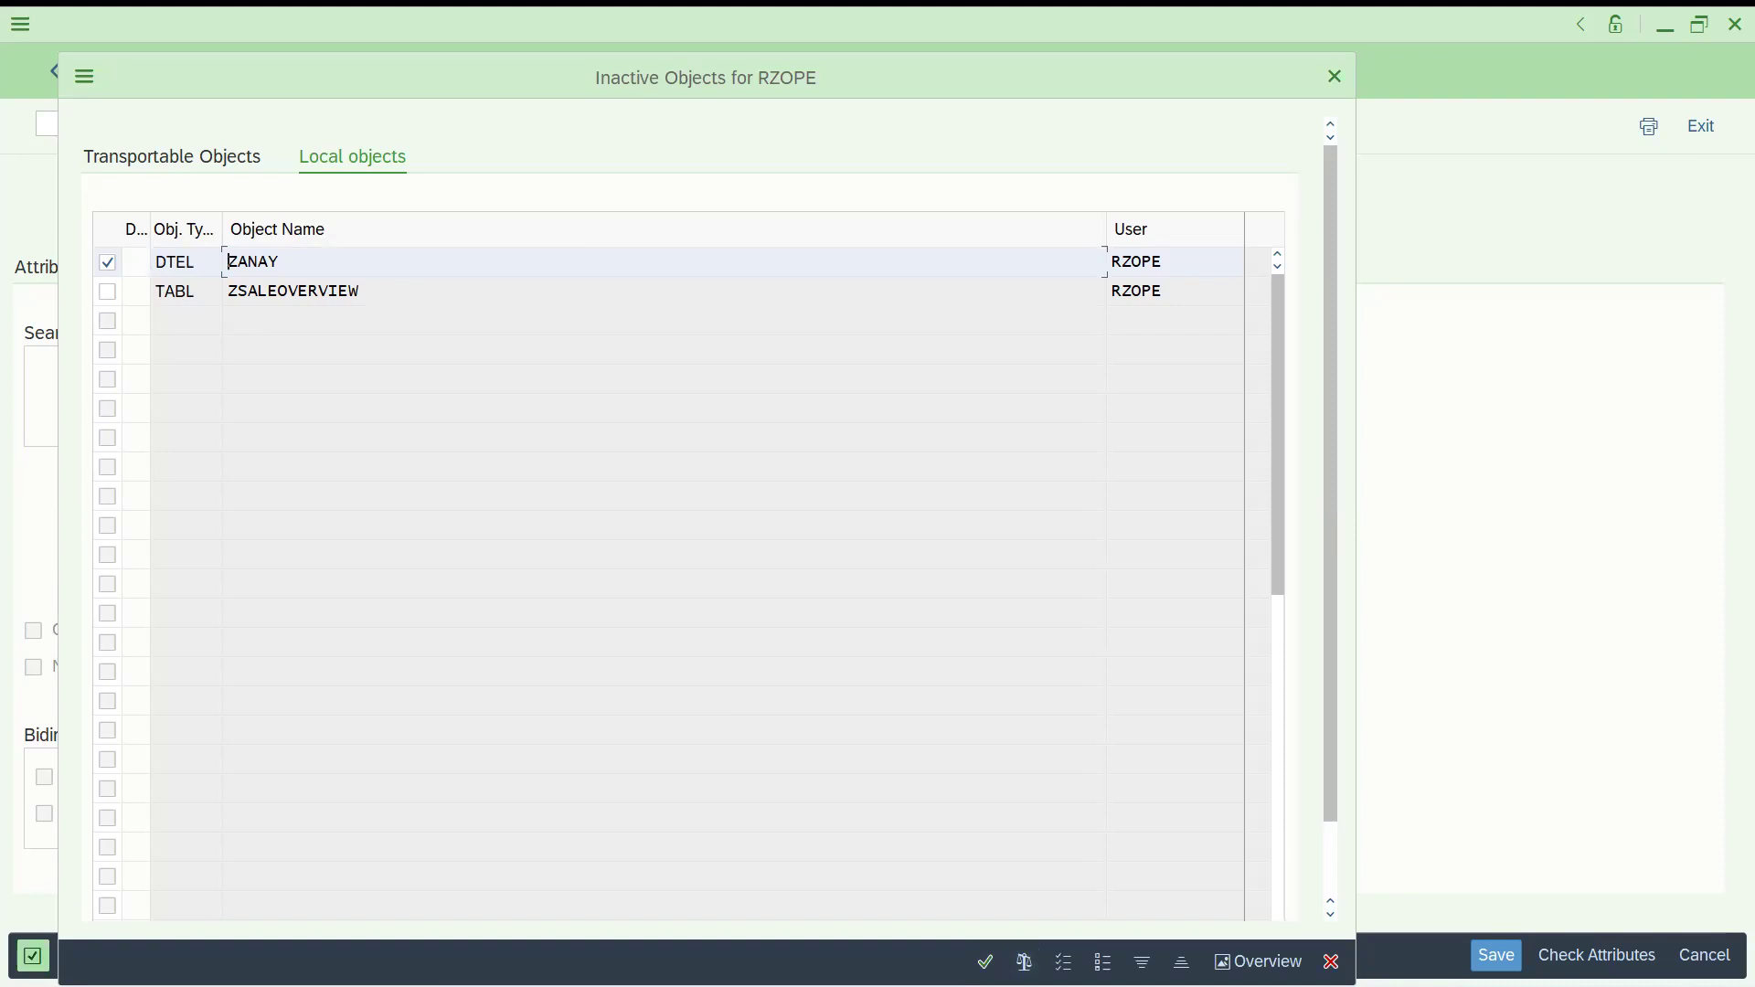
pyautogui.click(984, 961)
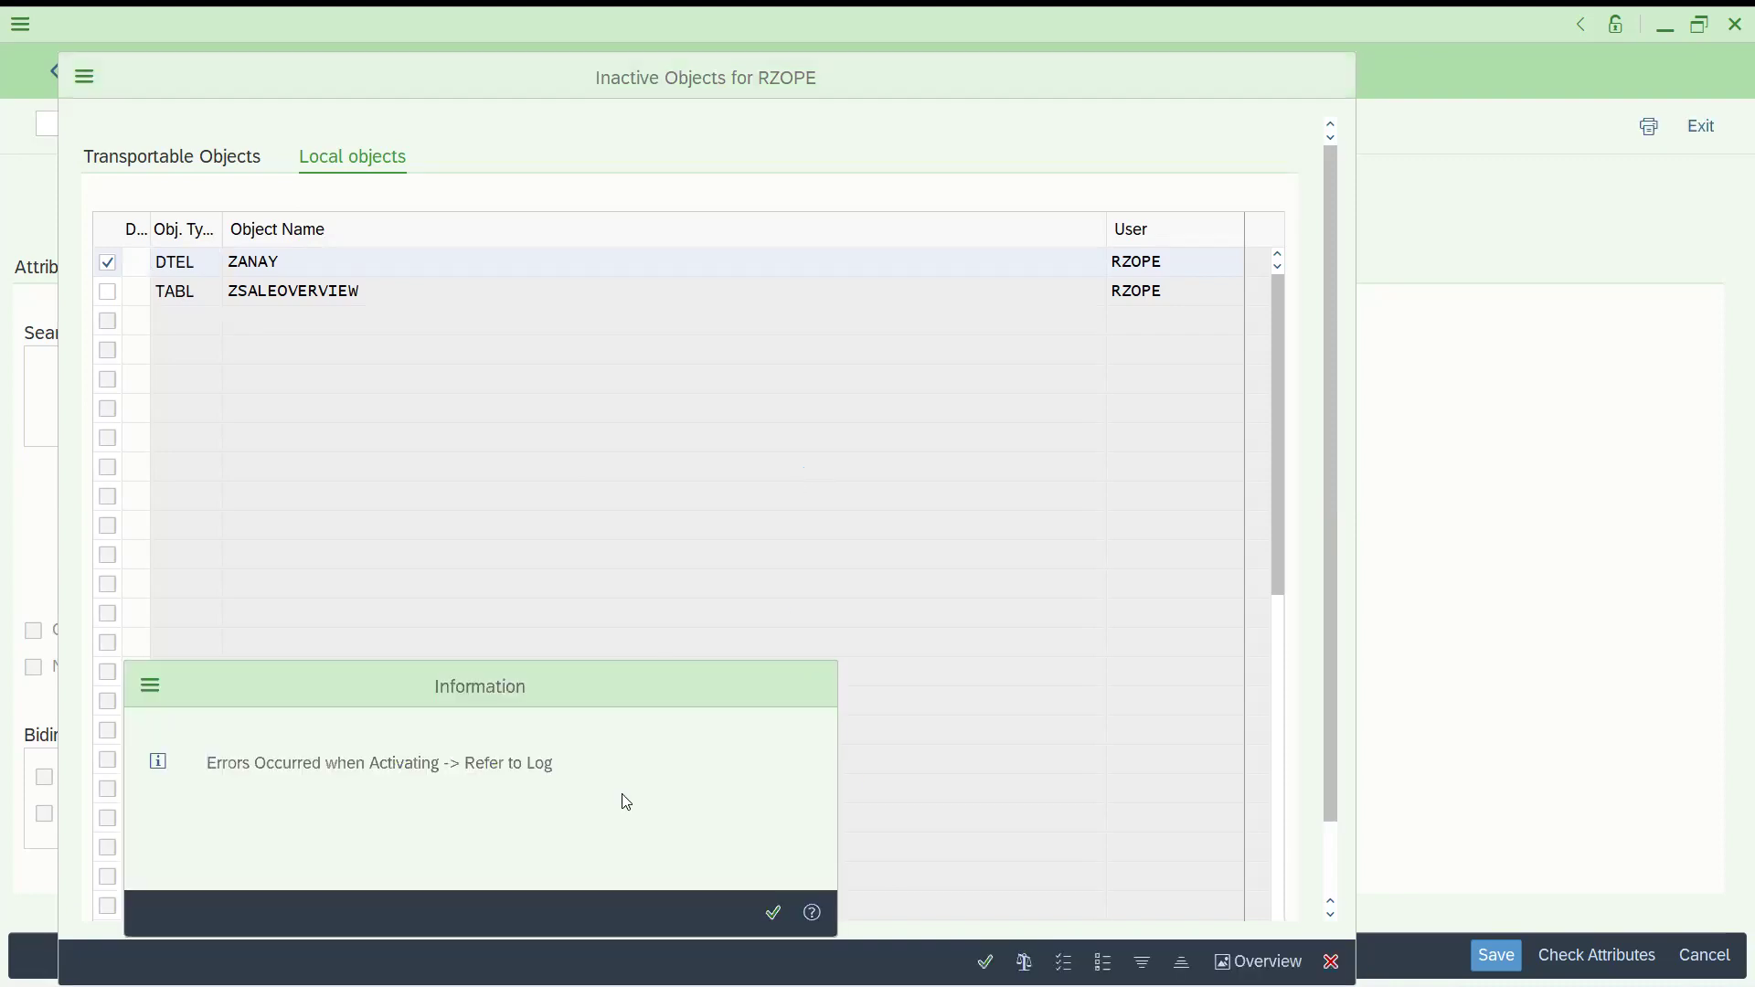
pyautogui.press('Return')
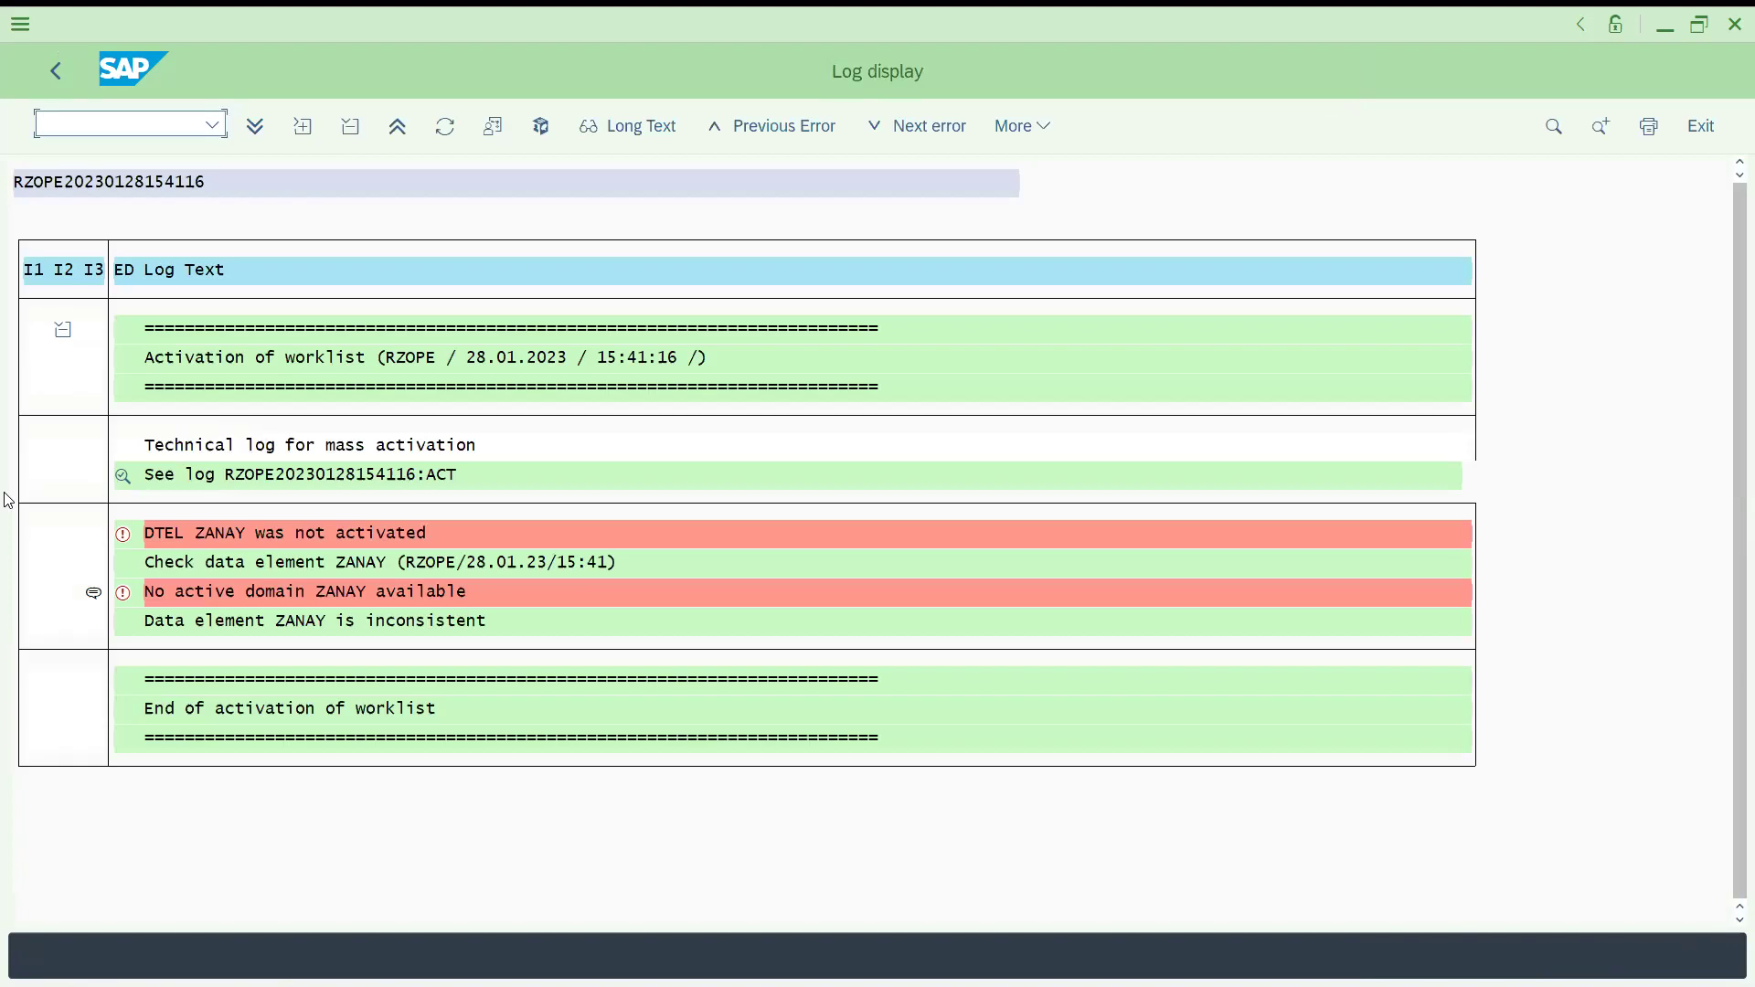
pyautogui.click(57, 71)
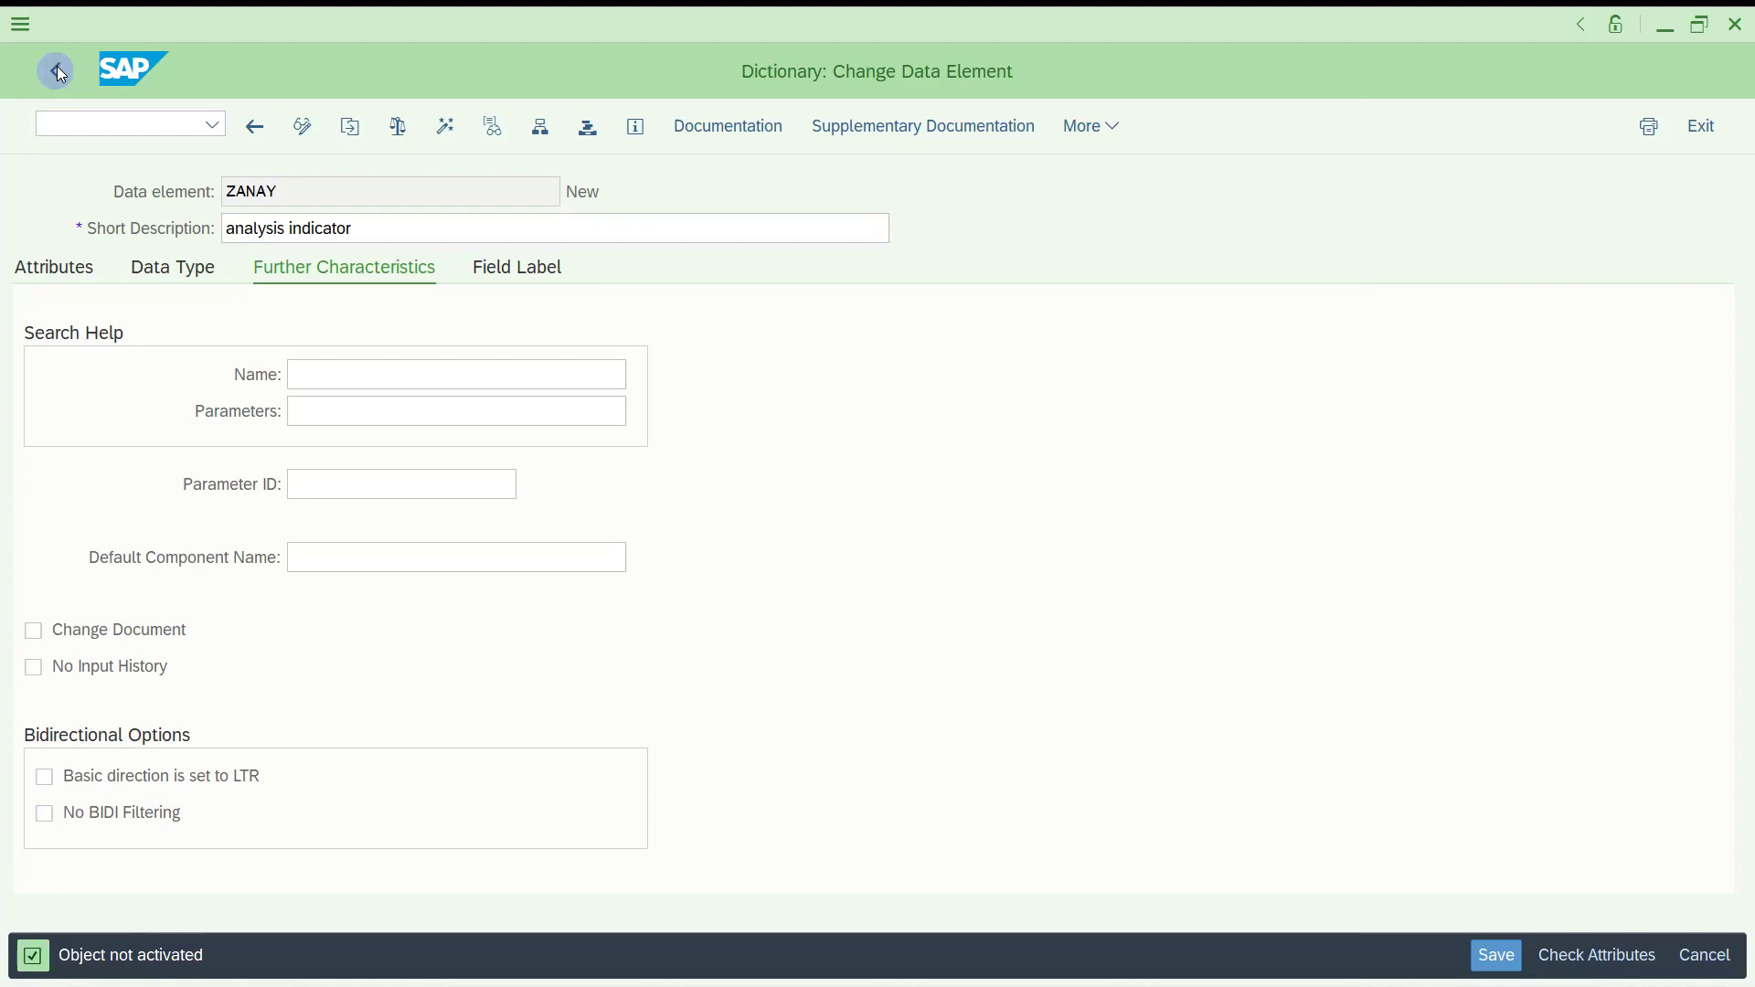
# Step: Return to table ZSALEOVERVIEW, delete the ZANALYSIS field with the stray blank row above it, and save the table
pyautogui.click(57, 70)
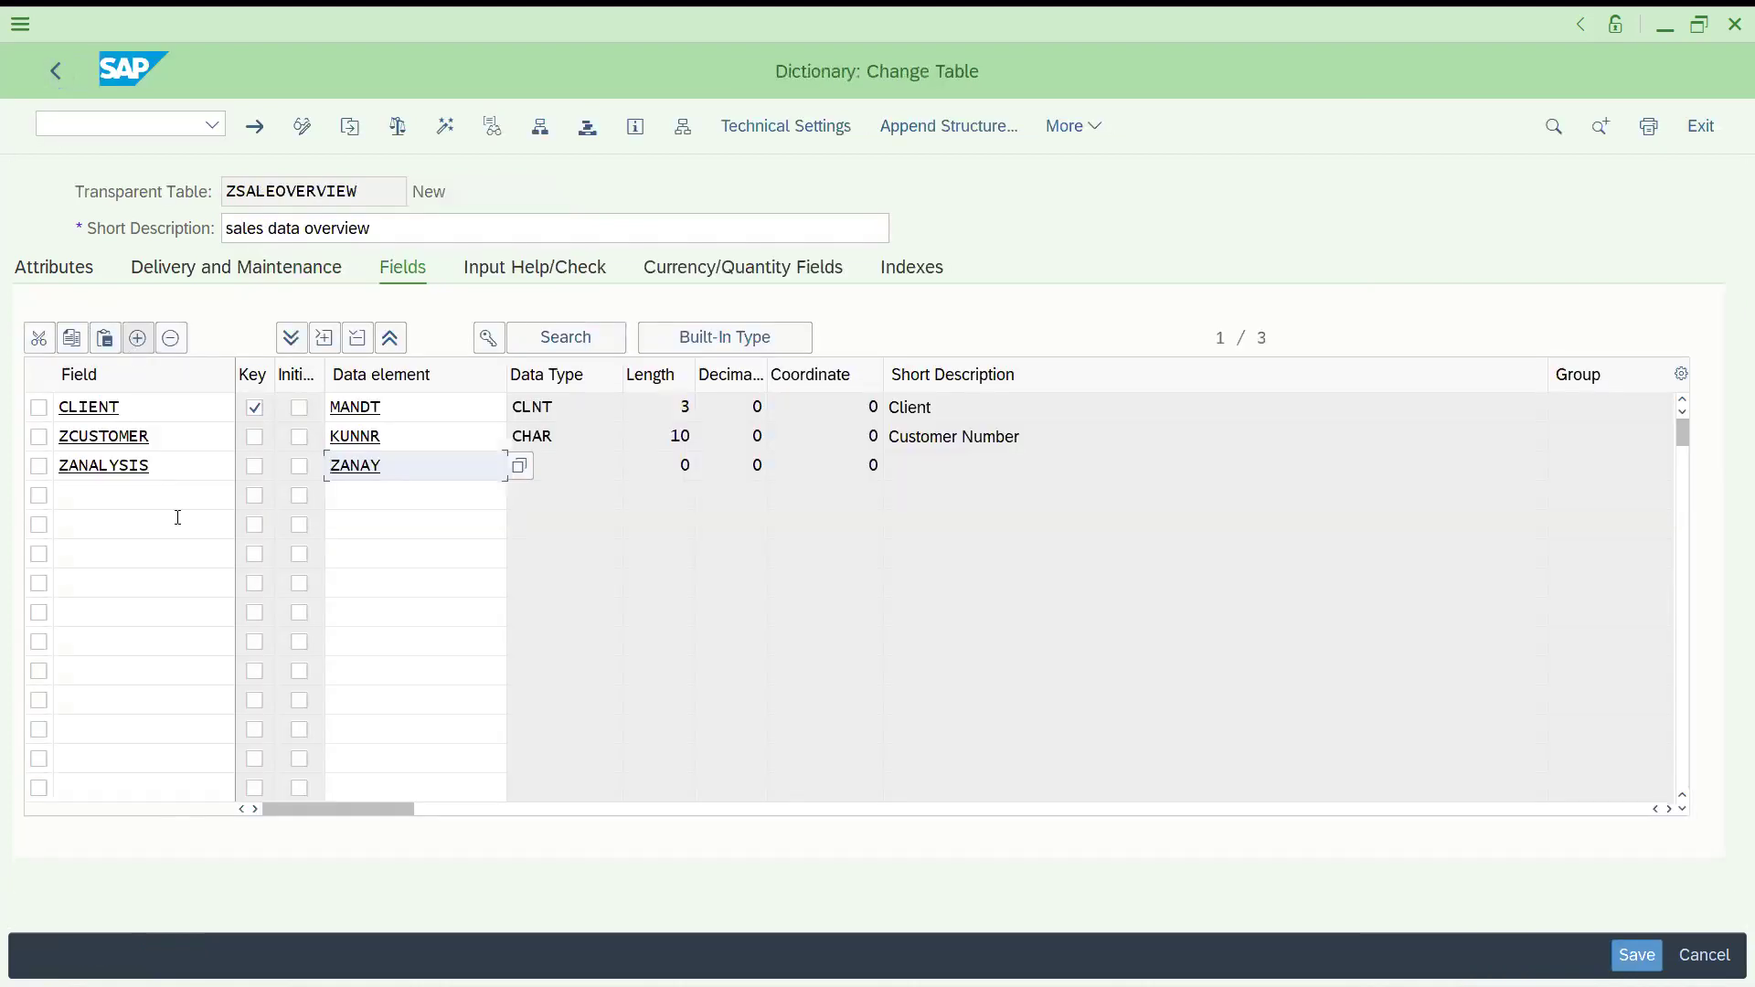
pyautogui.click(38, 468)
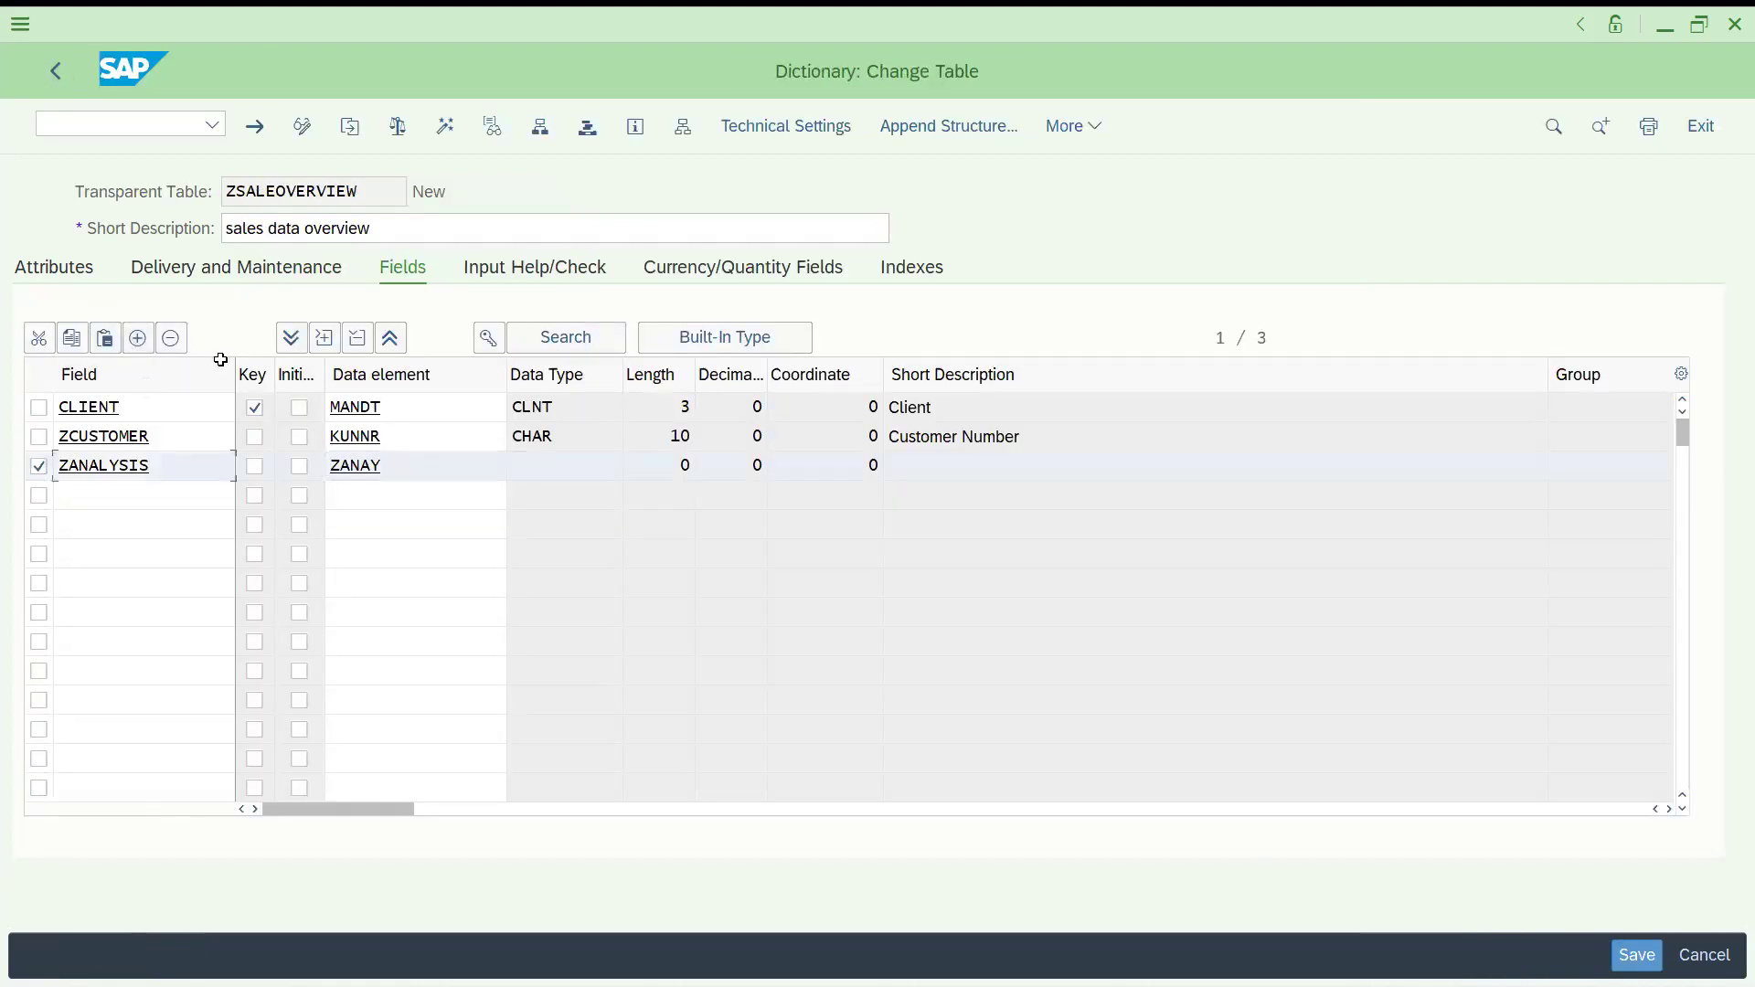
pyautogui.click(137, 338)
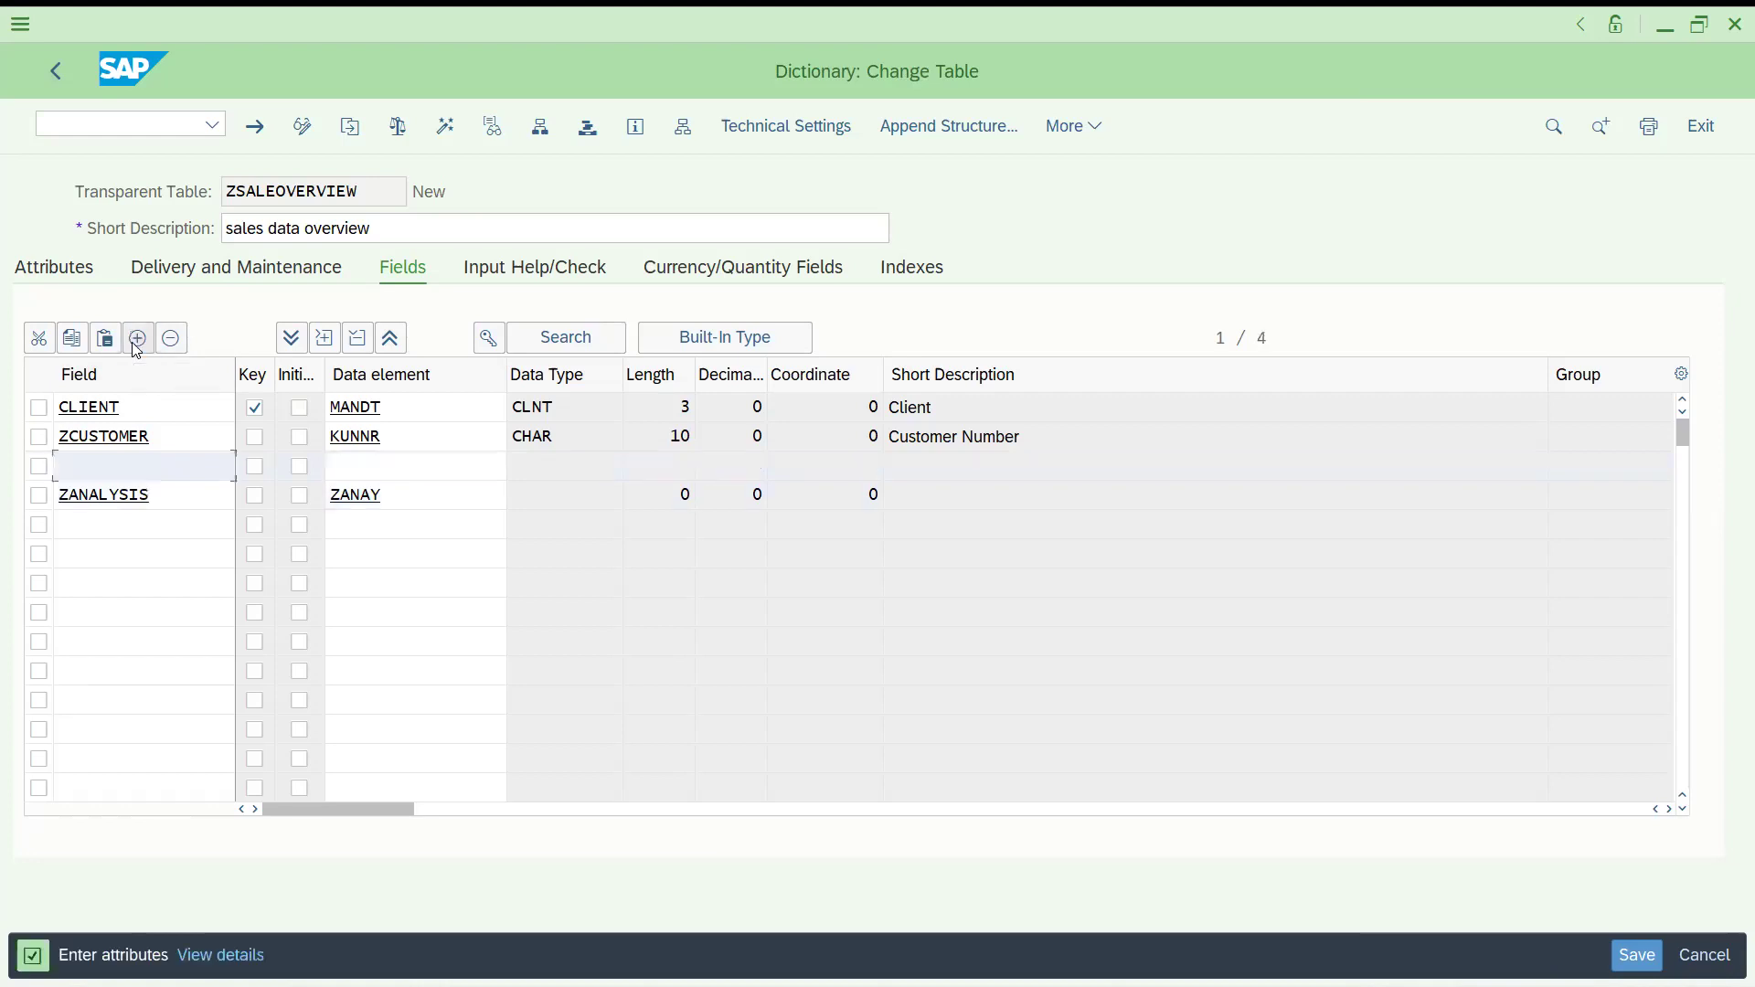
pyautogui.click(39, 466)
pyautogui.click(38, 494)
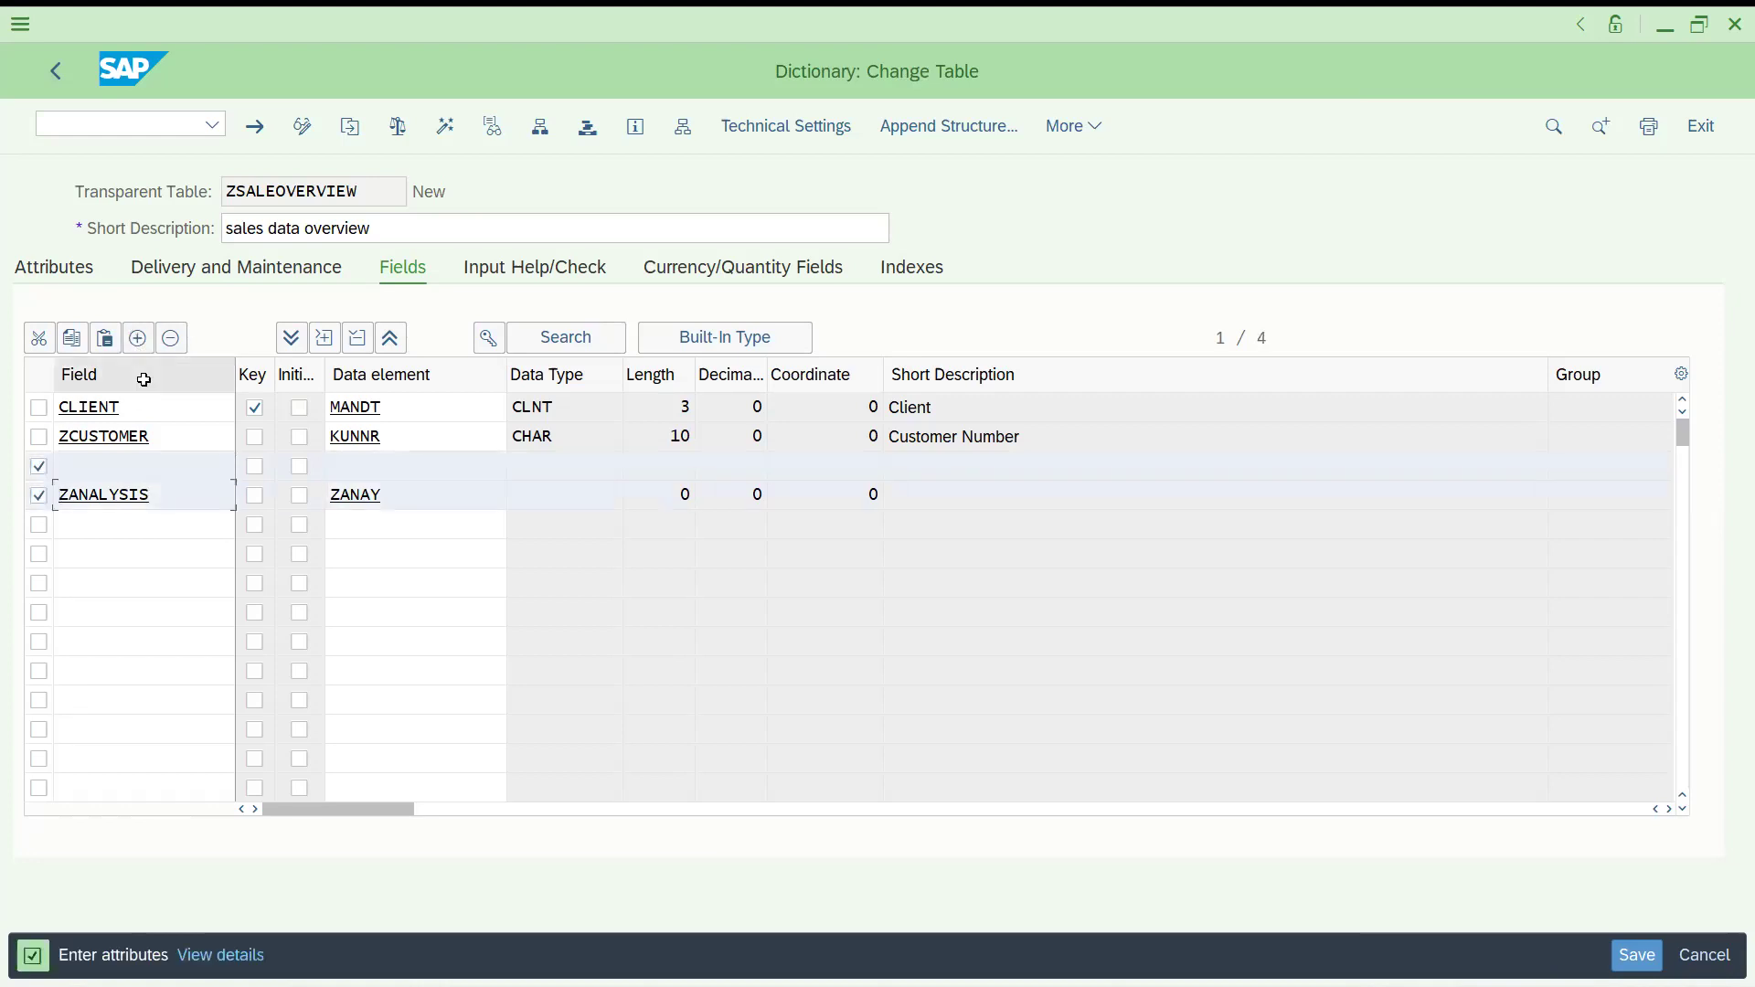
pyautogui.click(173, 345)
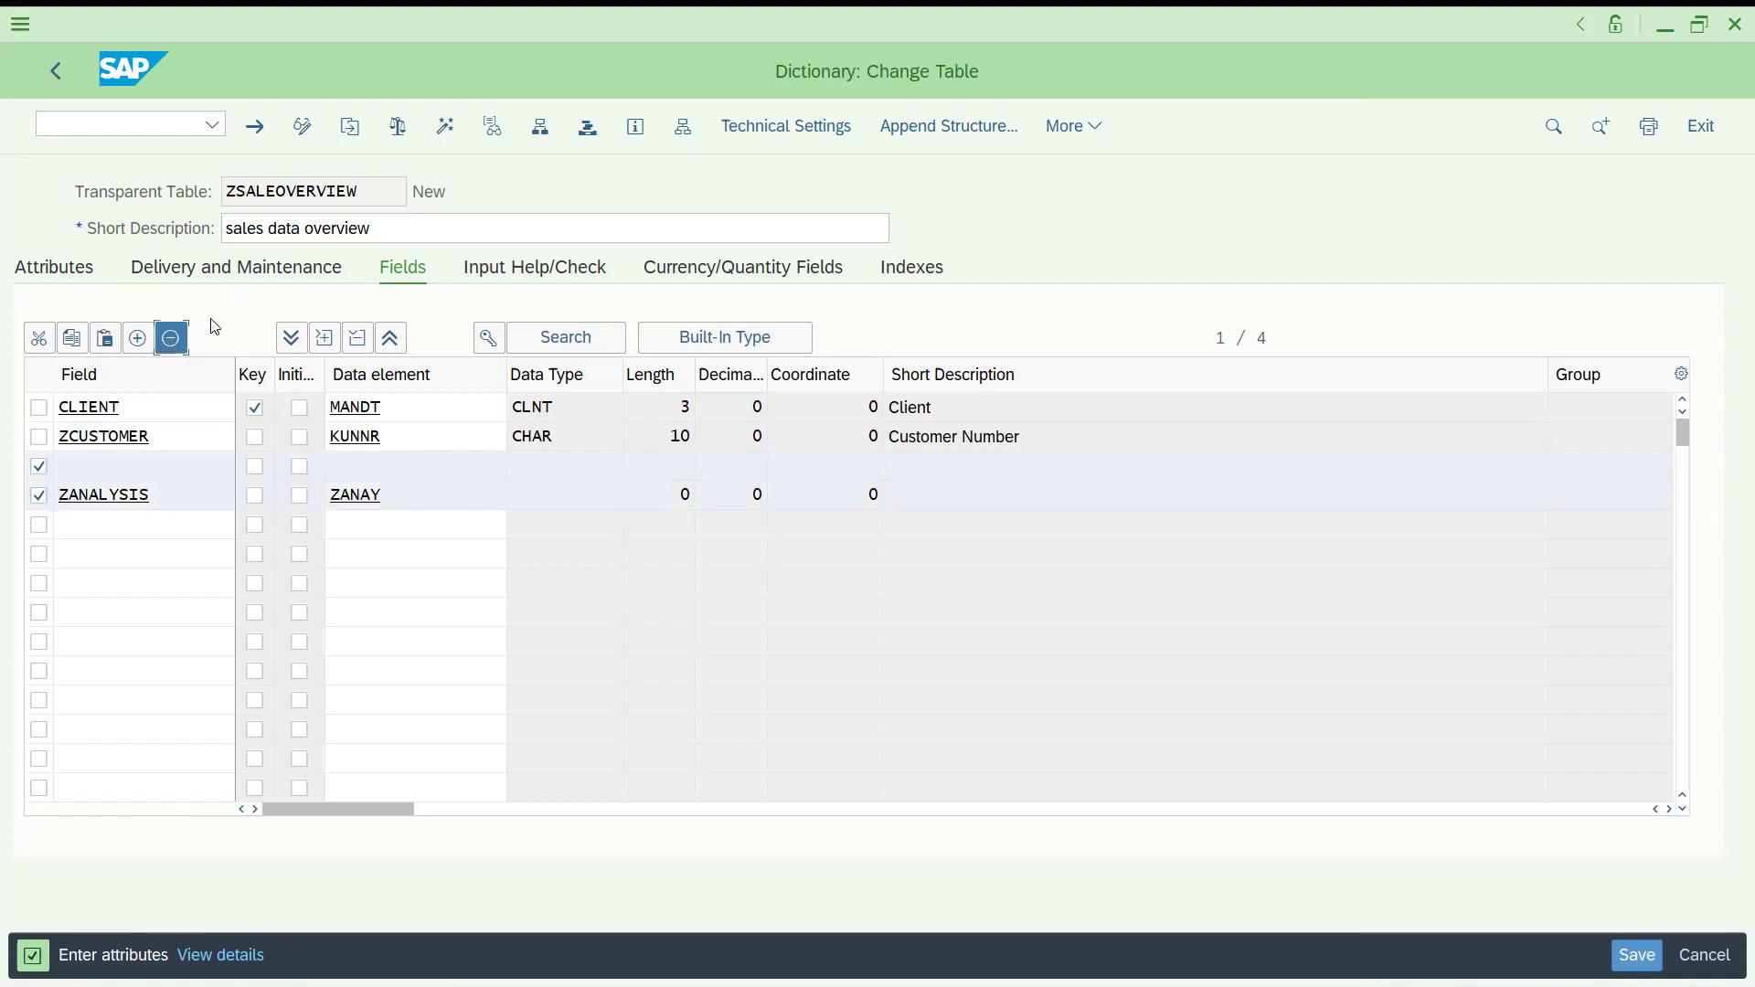
pyautogui.hotkey('ctrl', 's')
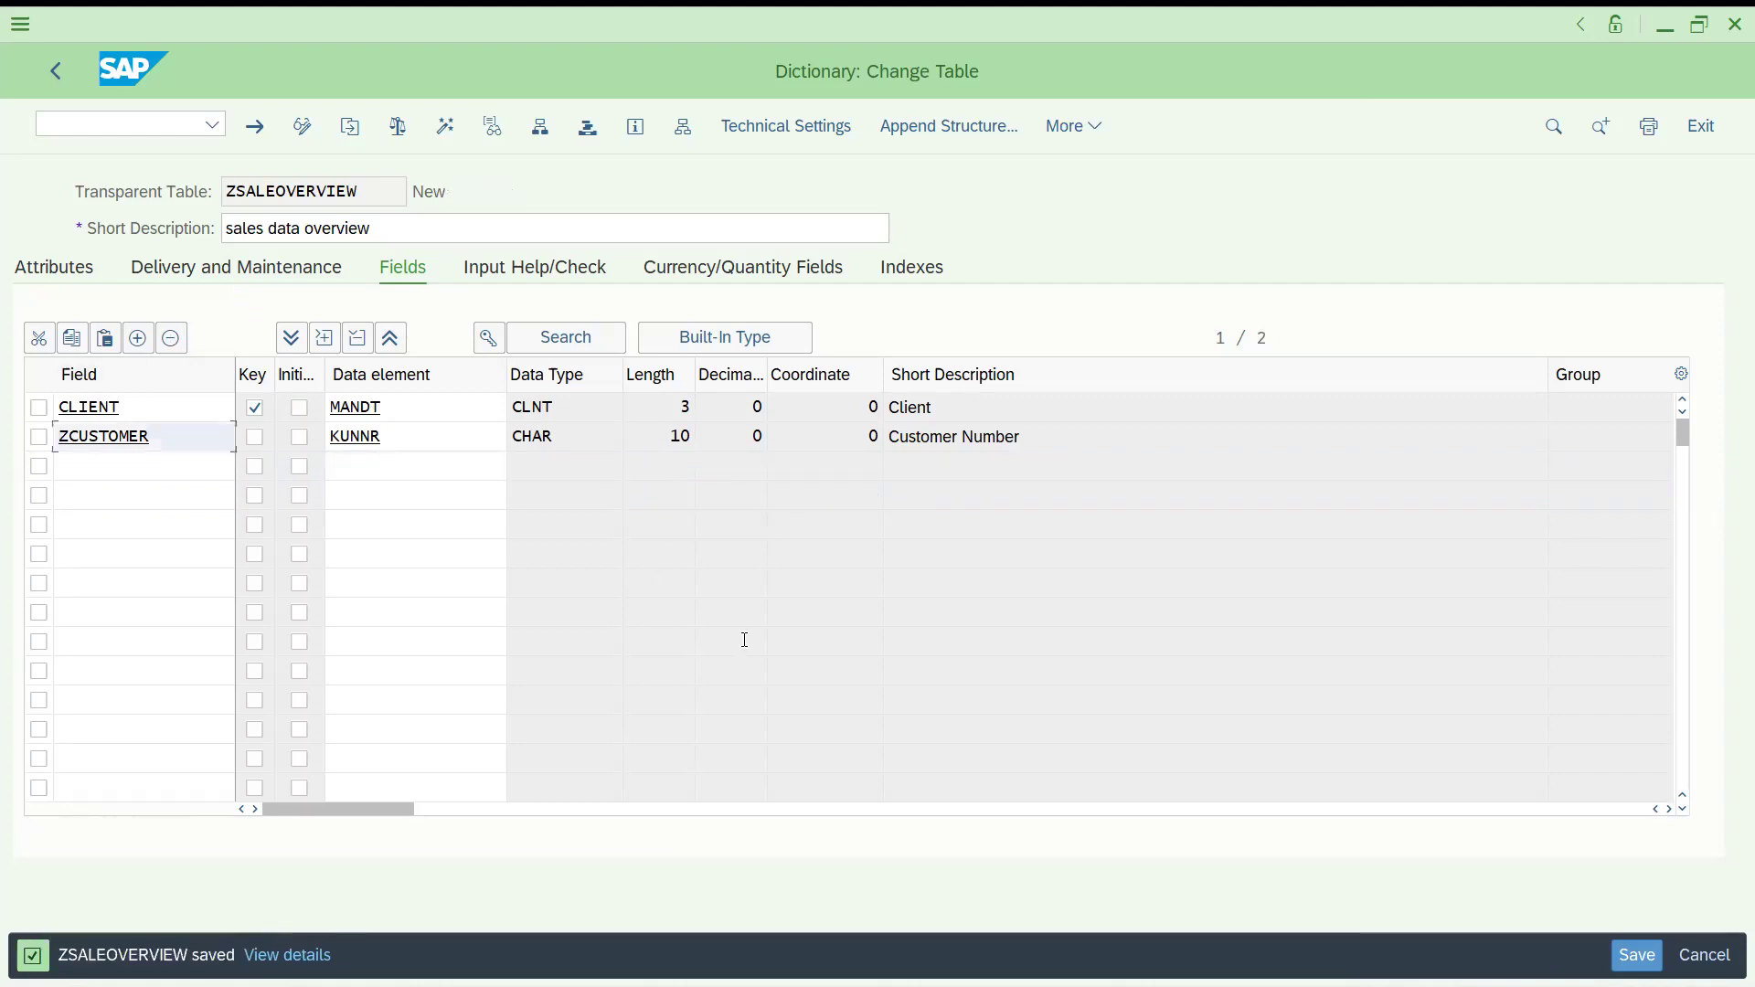
pyautogui.click(1636, 954)
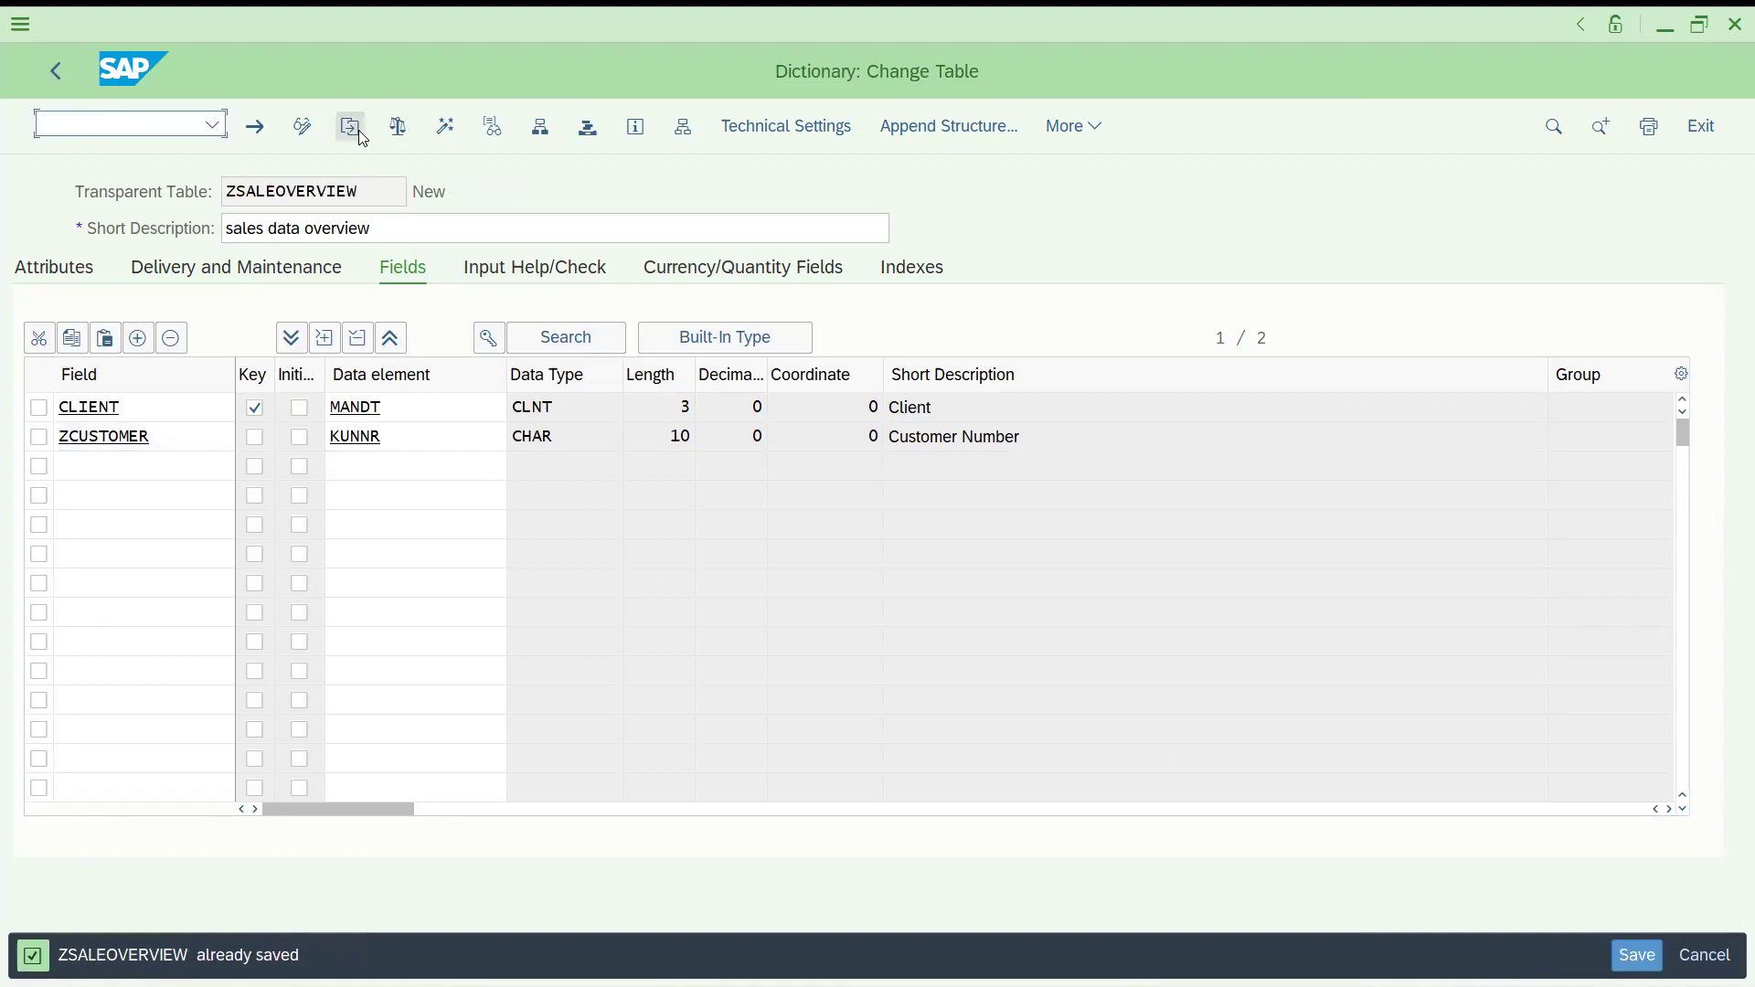
# Step: Save technical settings for ZSALEOVERVIEW with data class APPL0 and size category 0, and try to switch to the active version
pyautogui.click(766, 124)
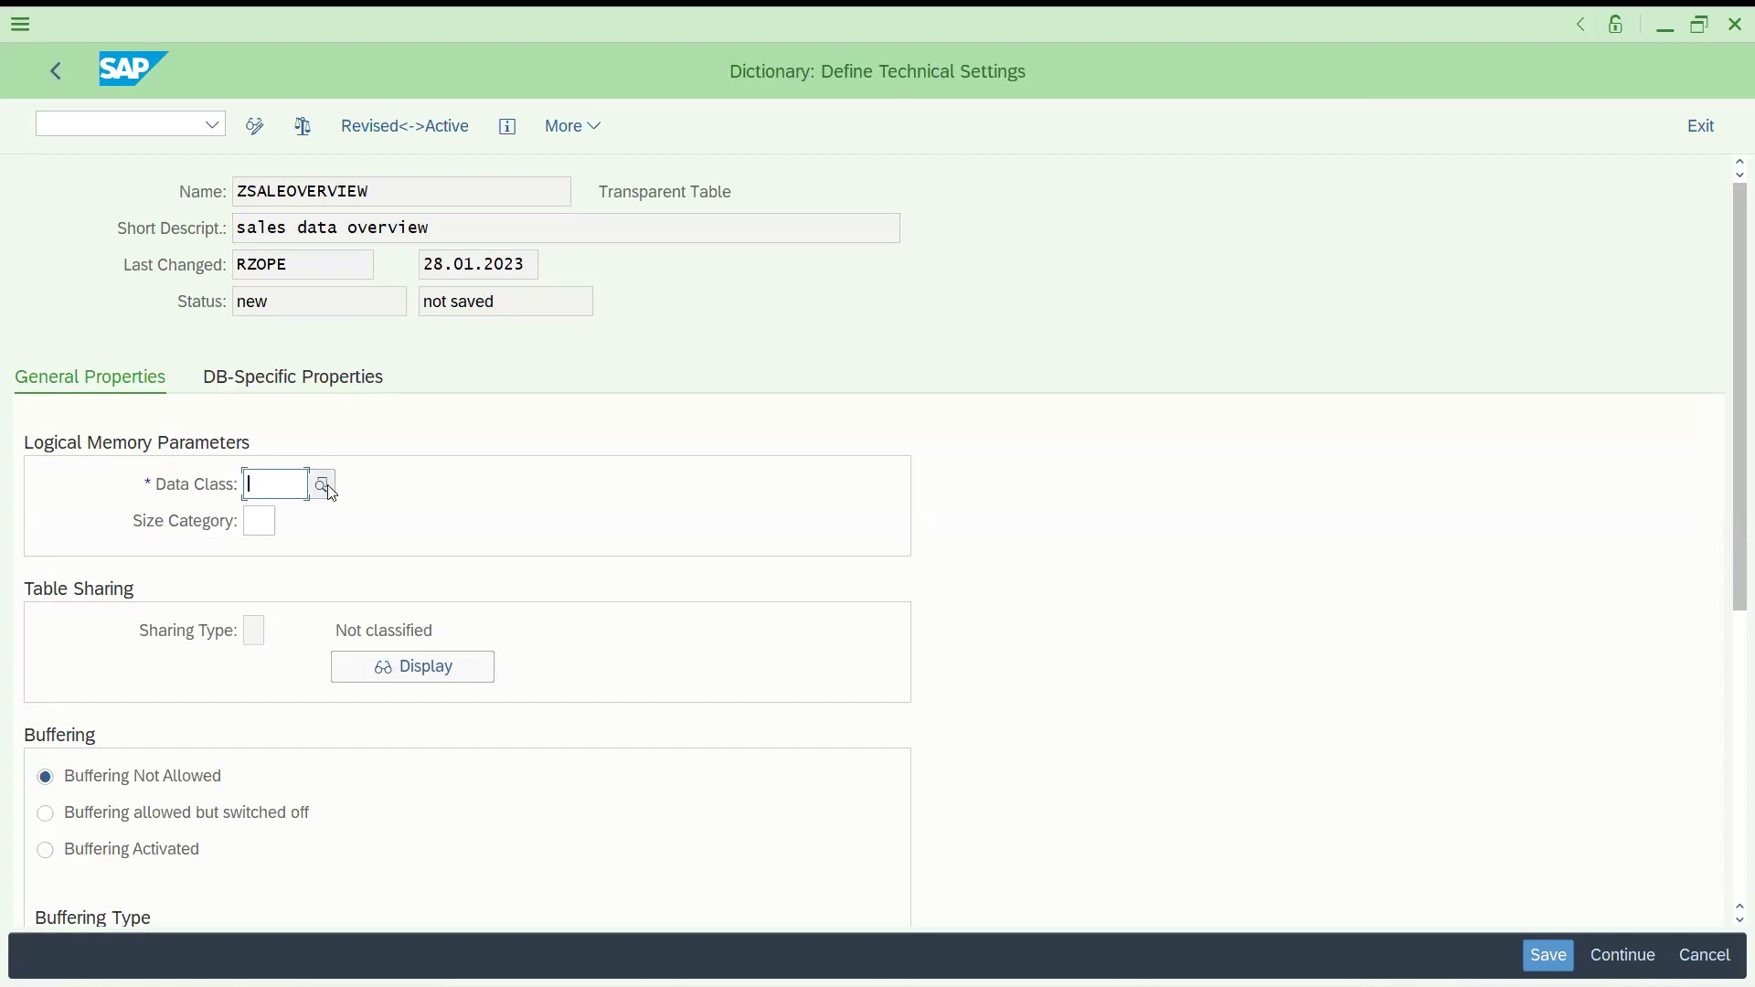
pyautogui.click(325, 485)
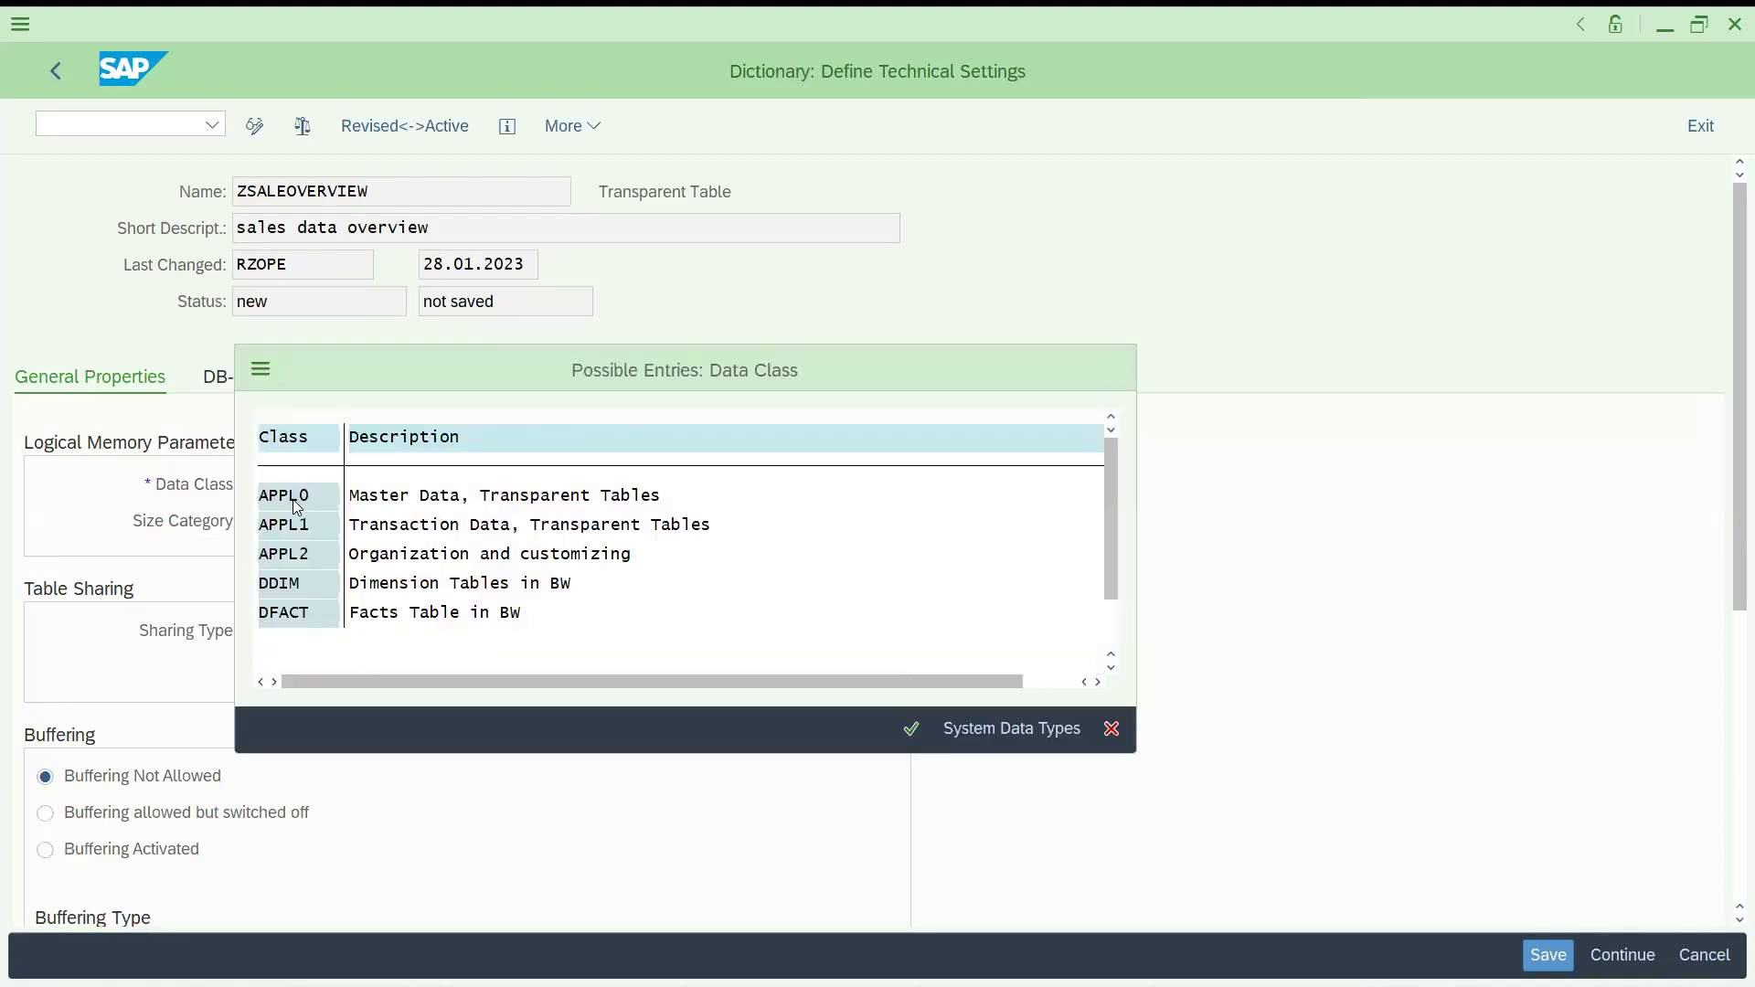
pyautogui.doubleClick(296, 507)
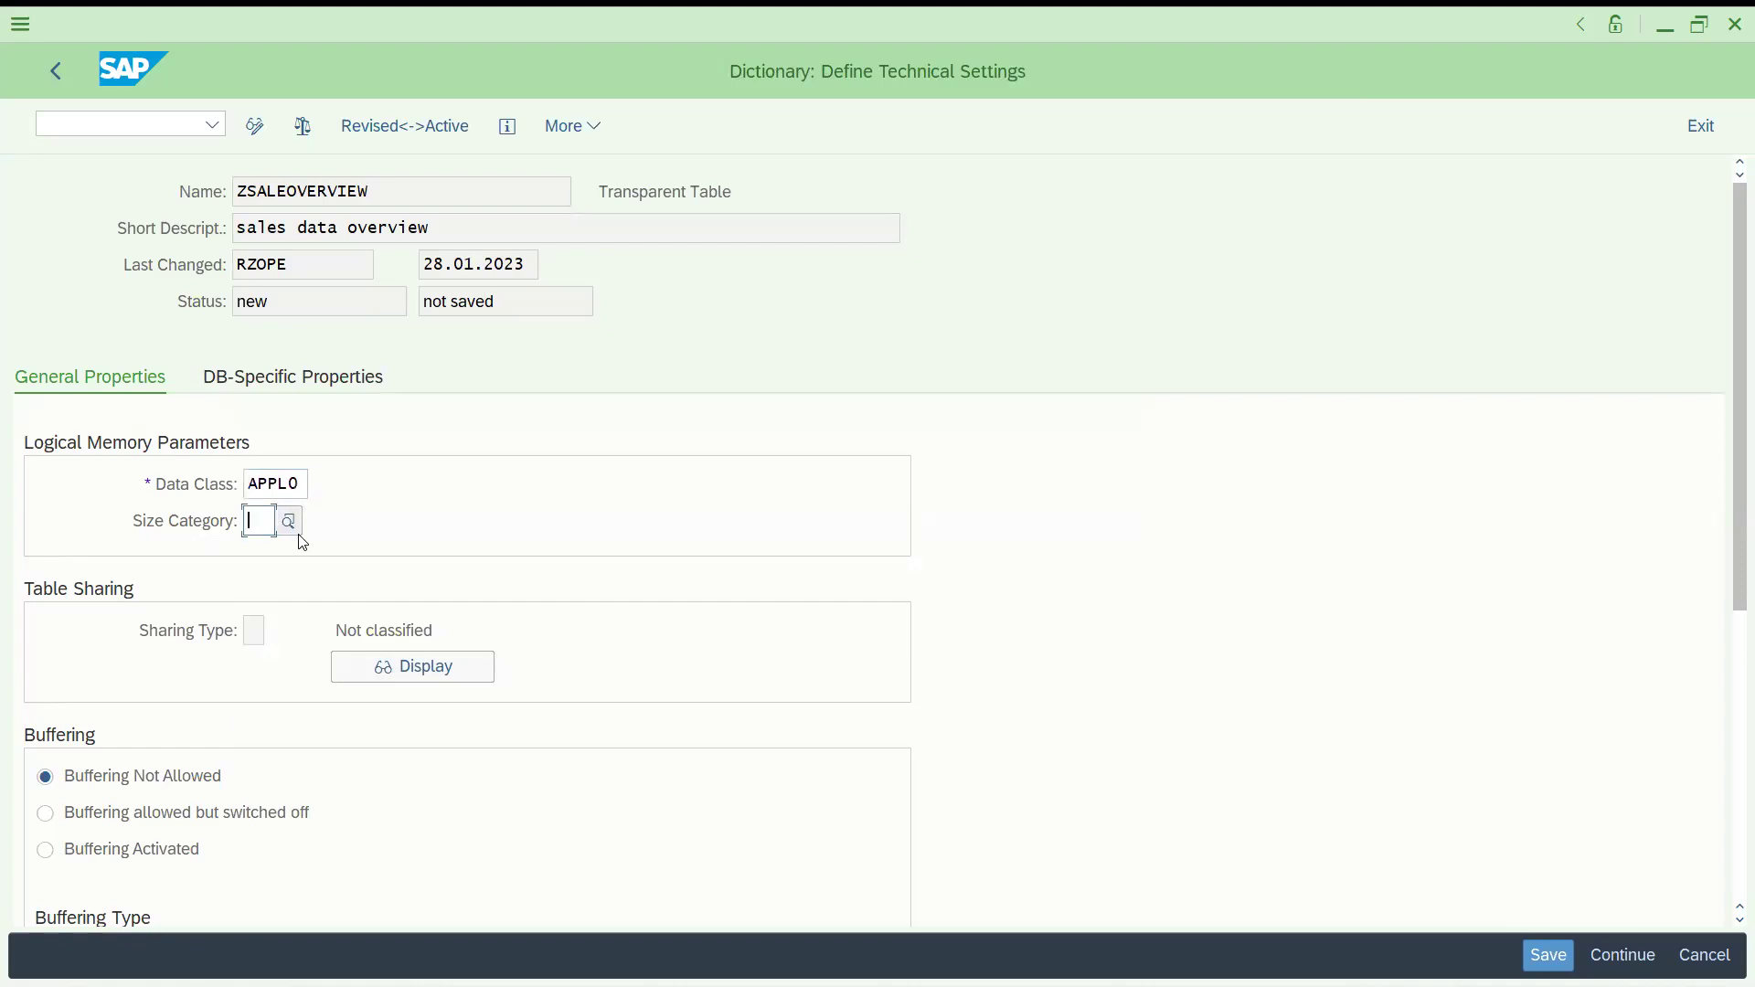
pyautogui.click(290, 523)
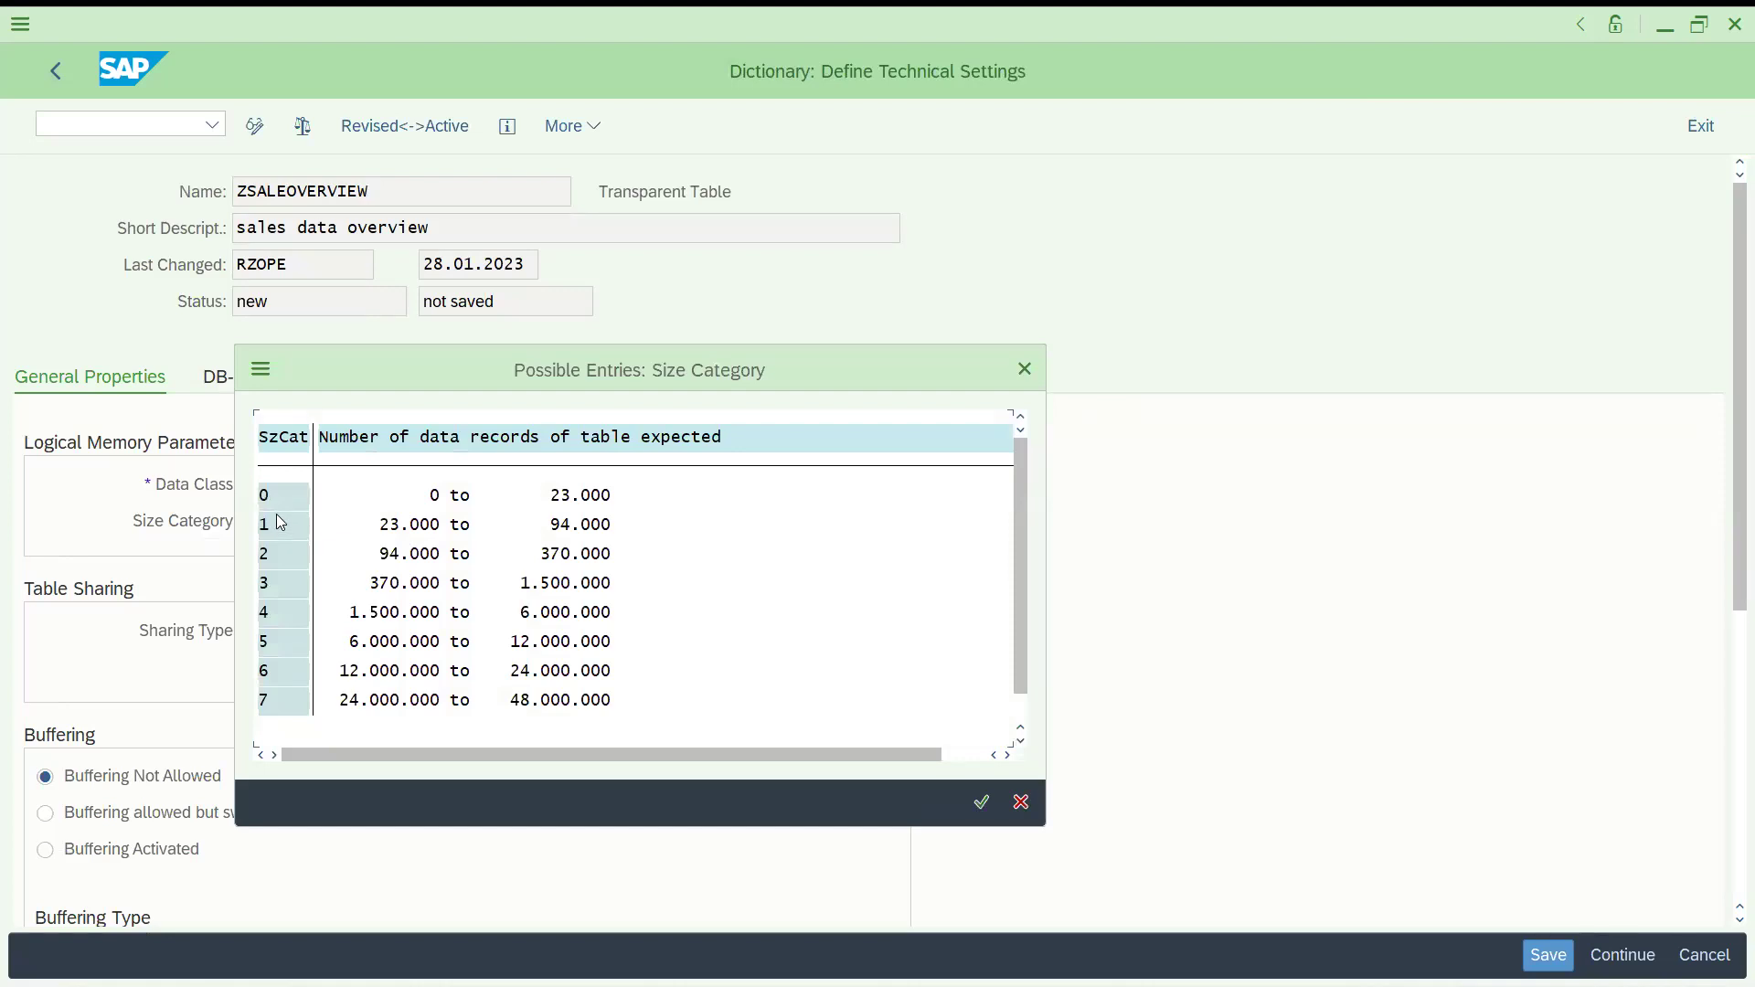
pyautogui.doubleClick(272, 494)
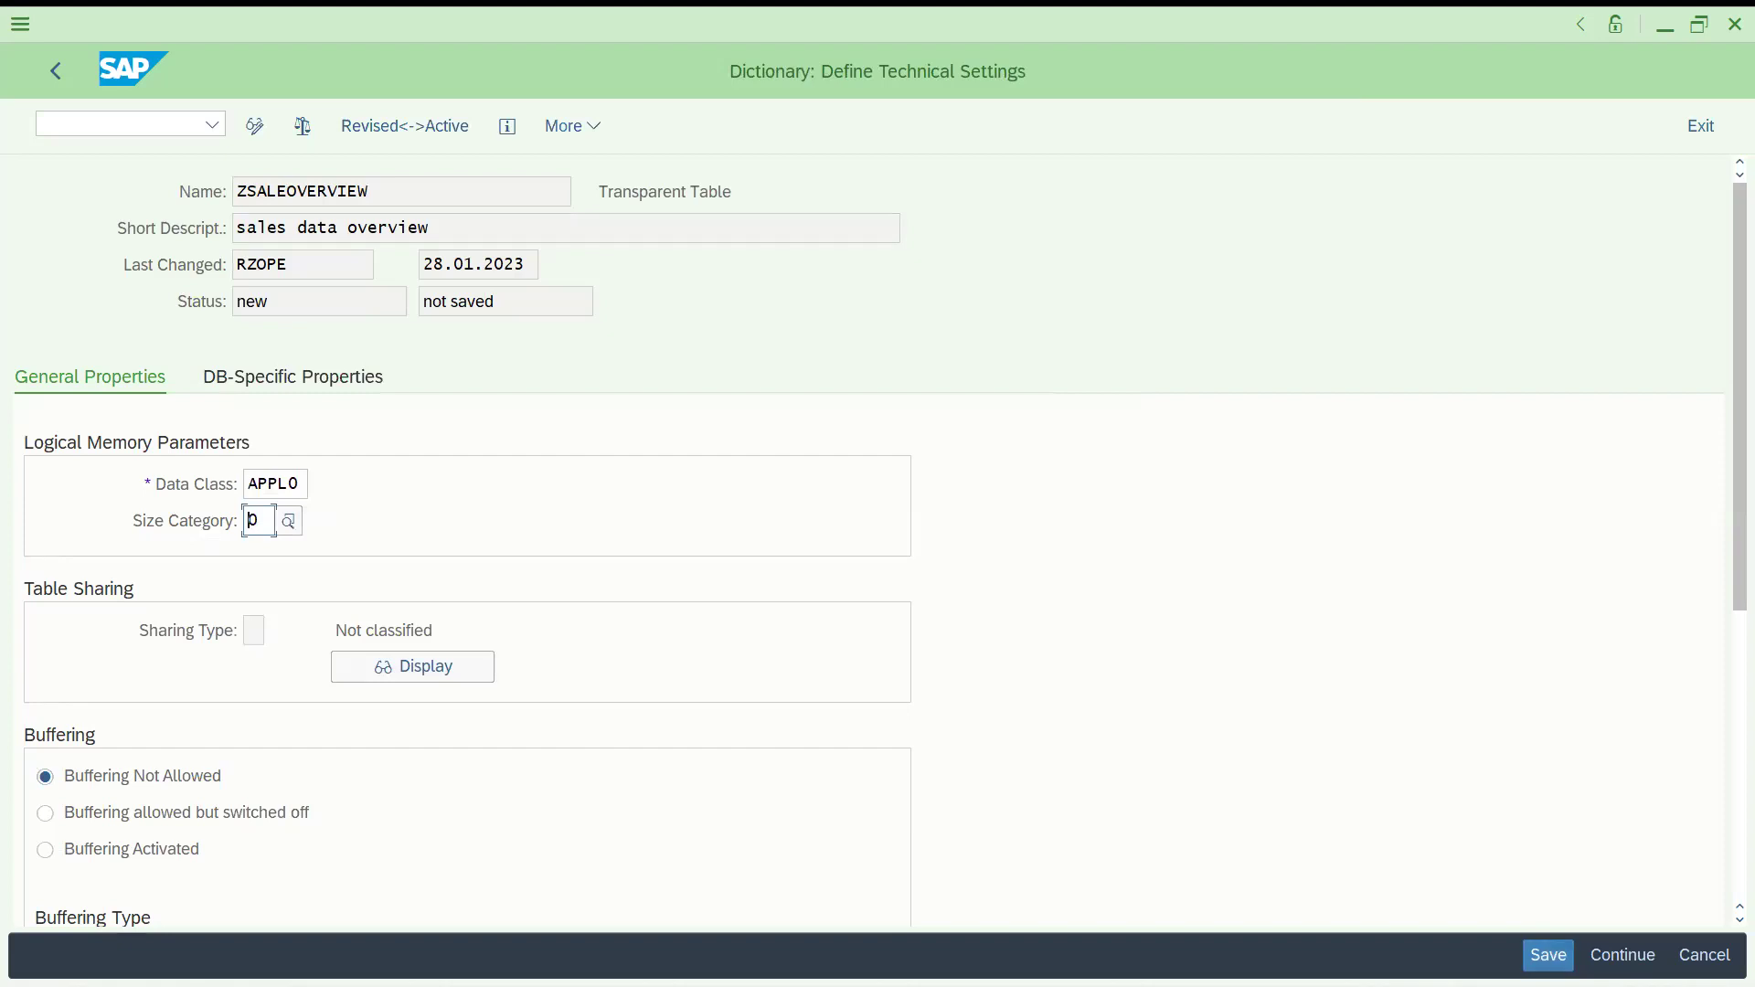
pyautogui.press('Return')
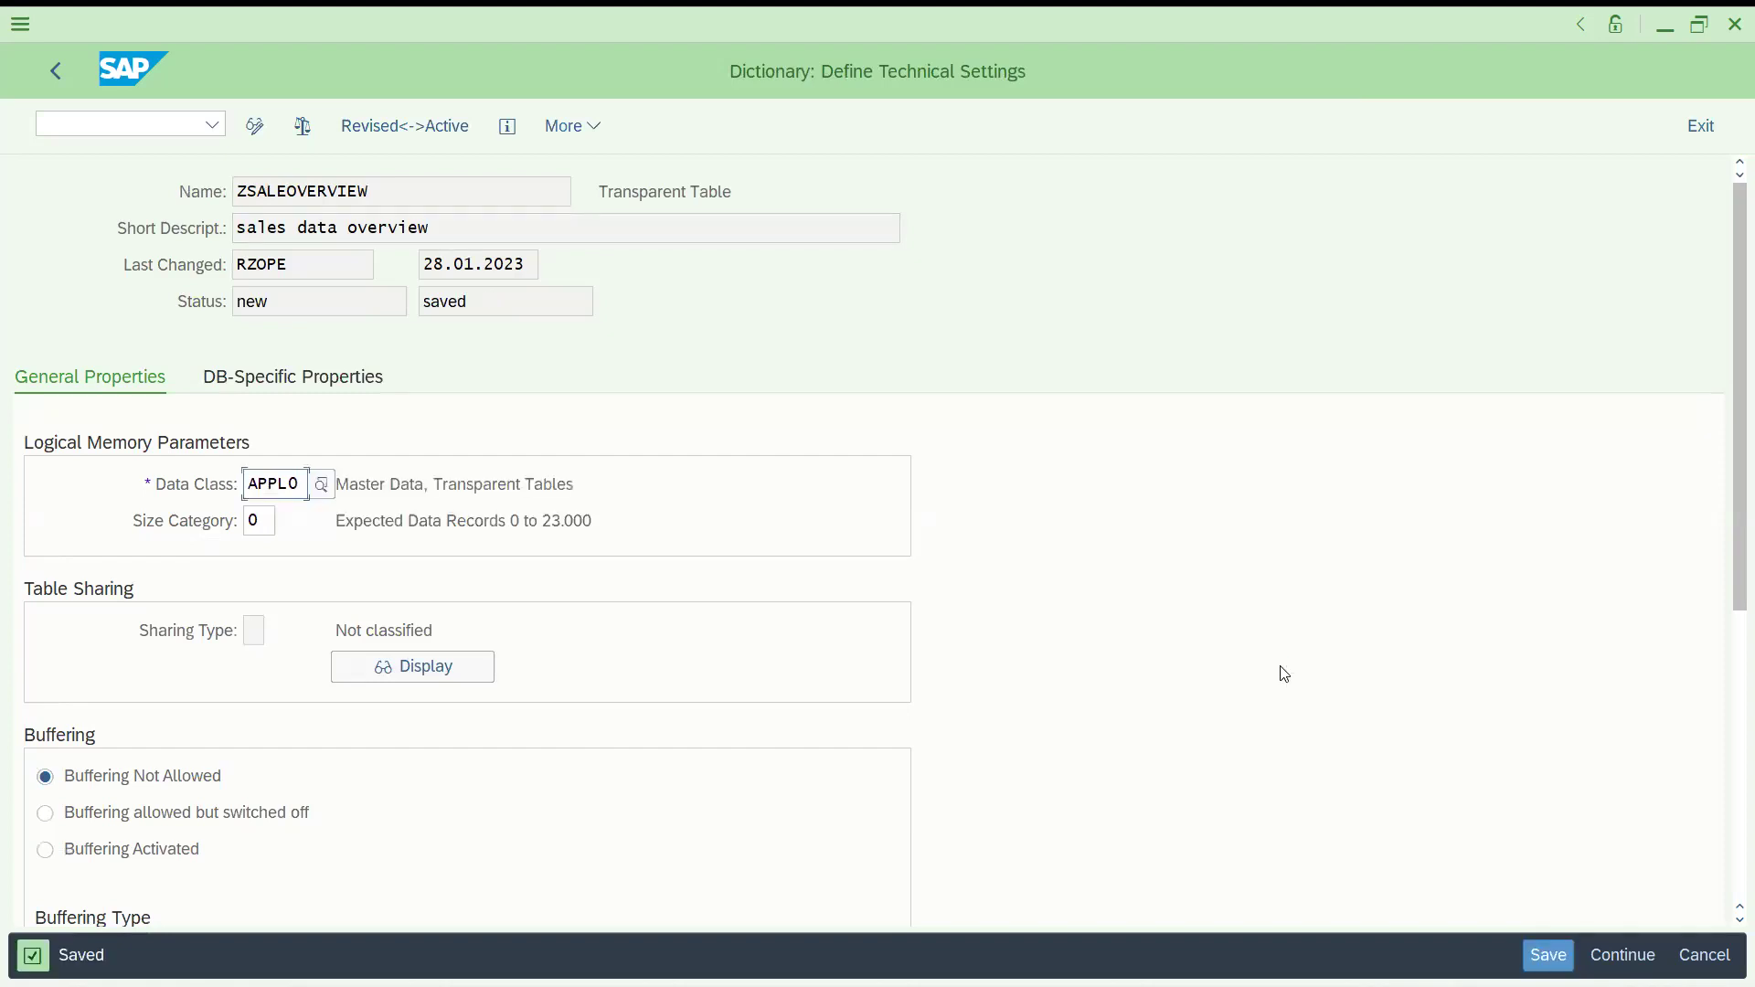
pyautogui.click(434, 130)
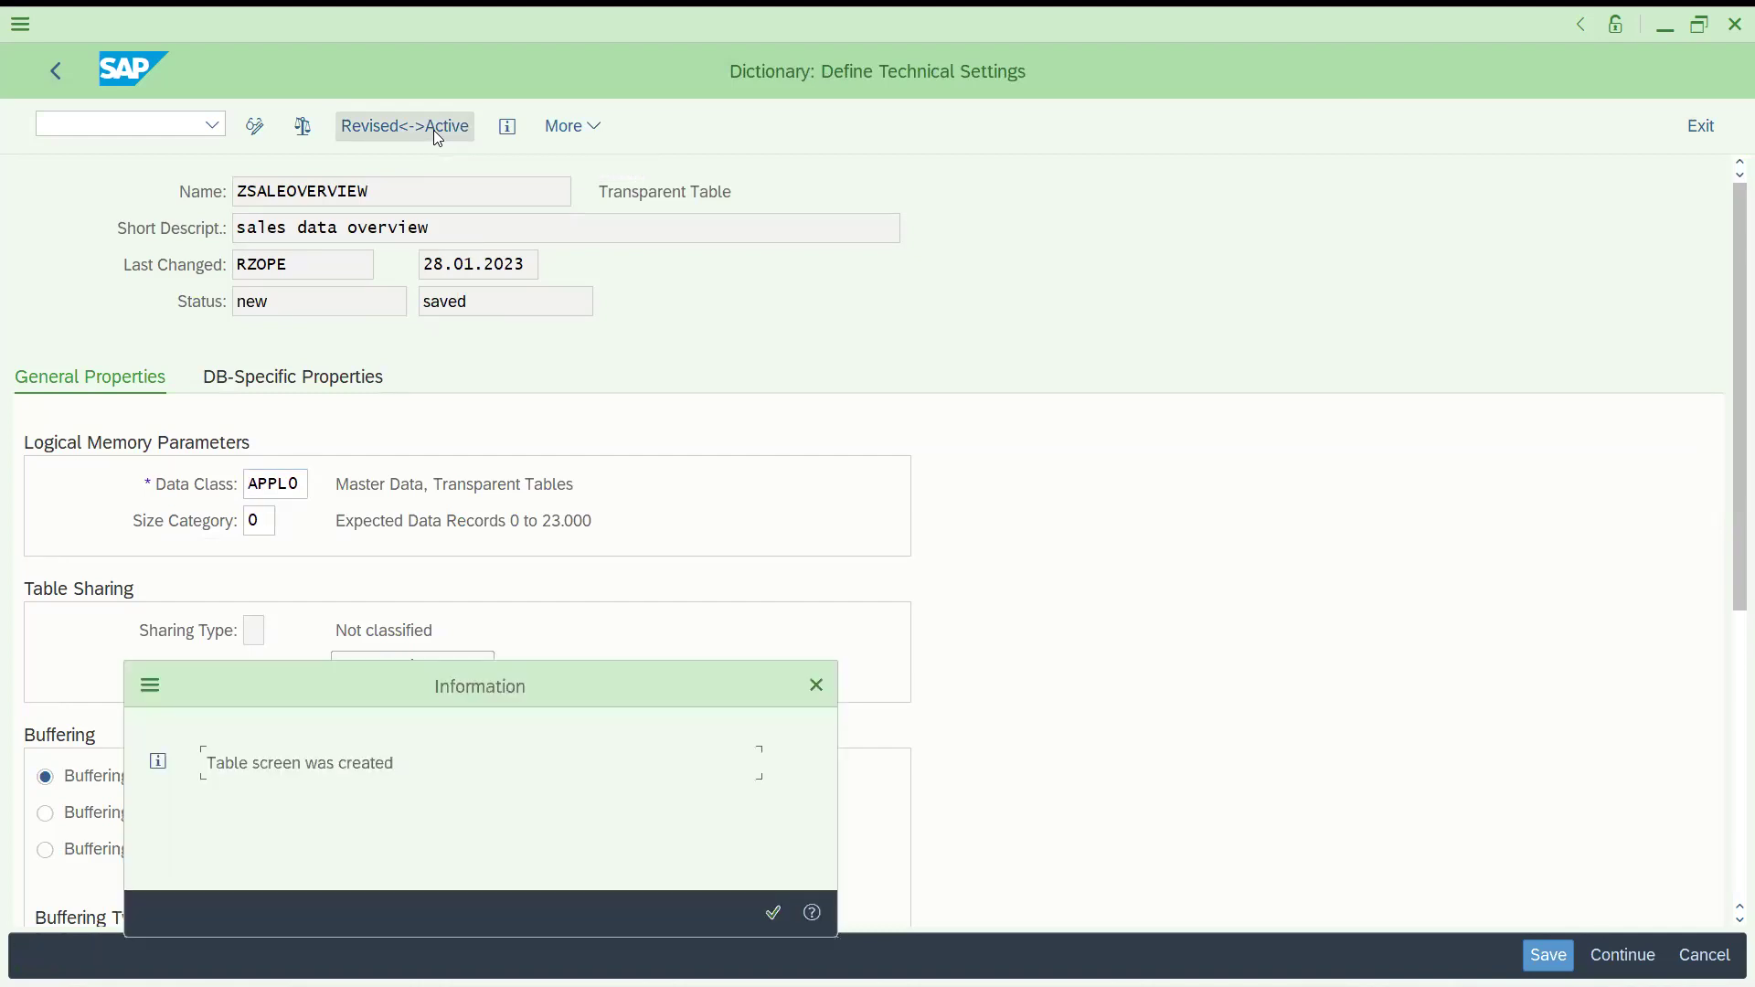
pyautogui.click(774, 912)
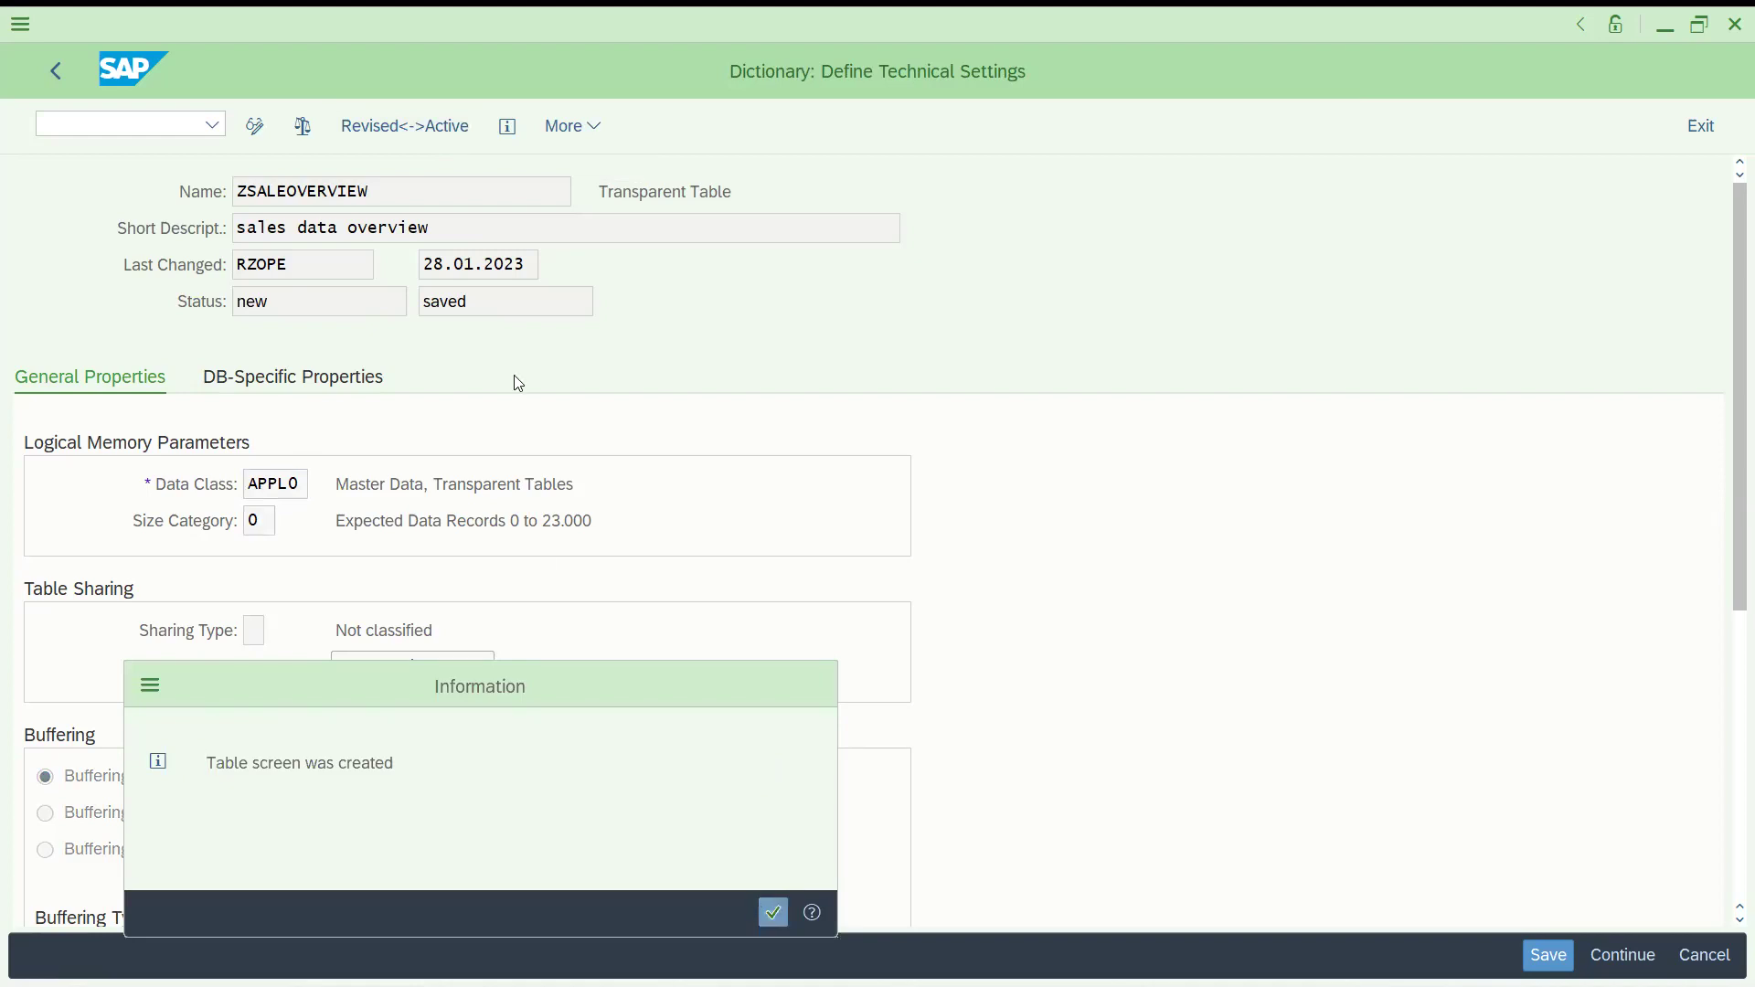
# Step: Open transaction SE16N with /nse16n and try to display the entries of table ZSALEOVERVIEW
pyautogui.moveTo(378, 192); pyautogui.dragTo(129, 193)
pyautogui.click(80, 125)
pyautogui.write('/nse')
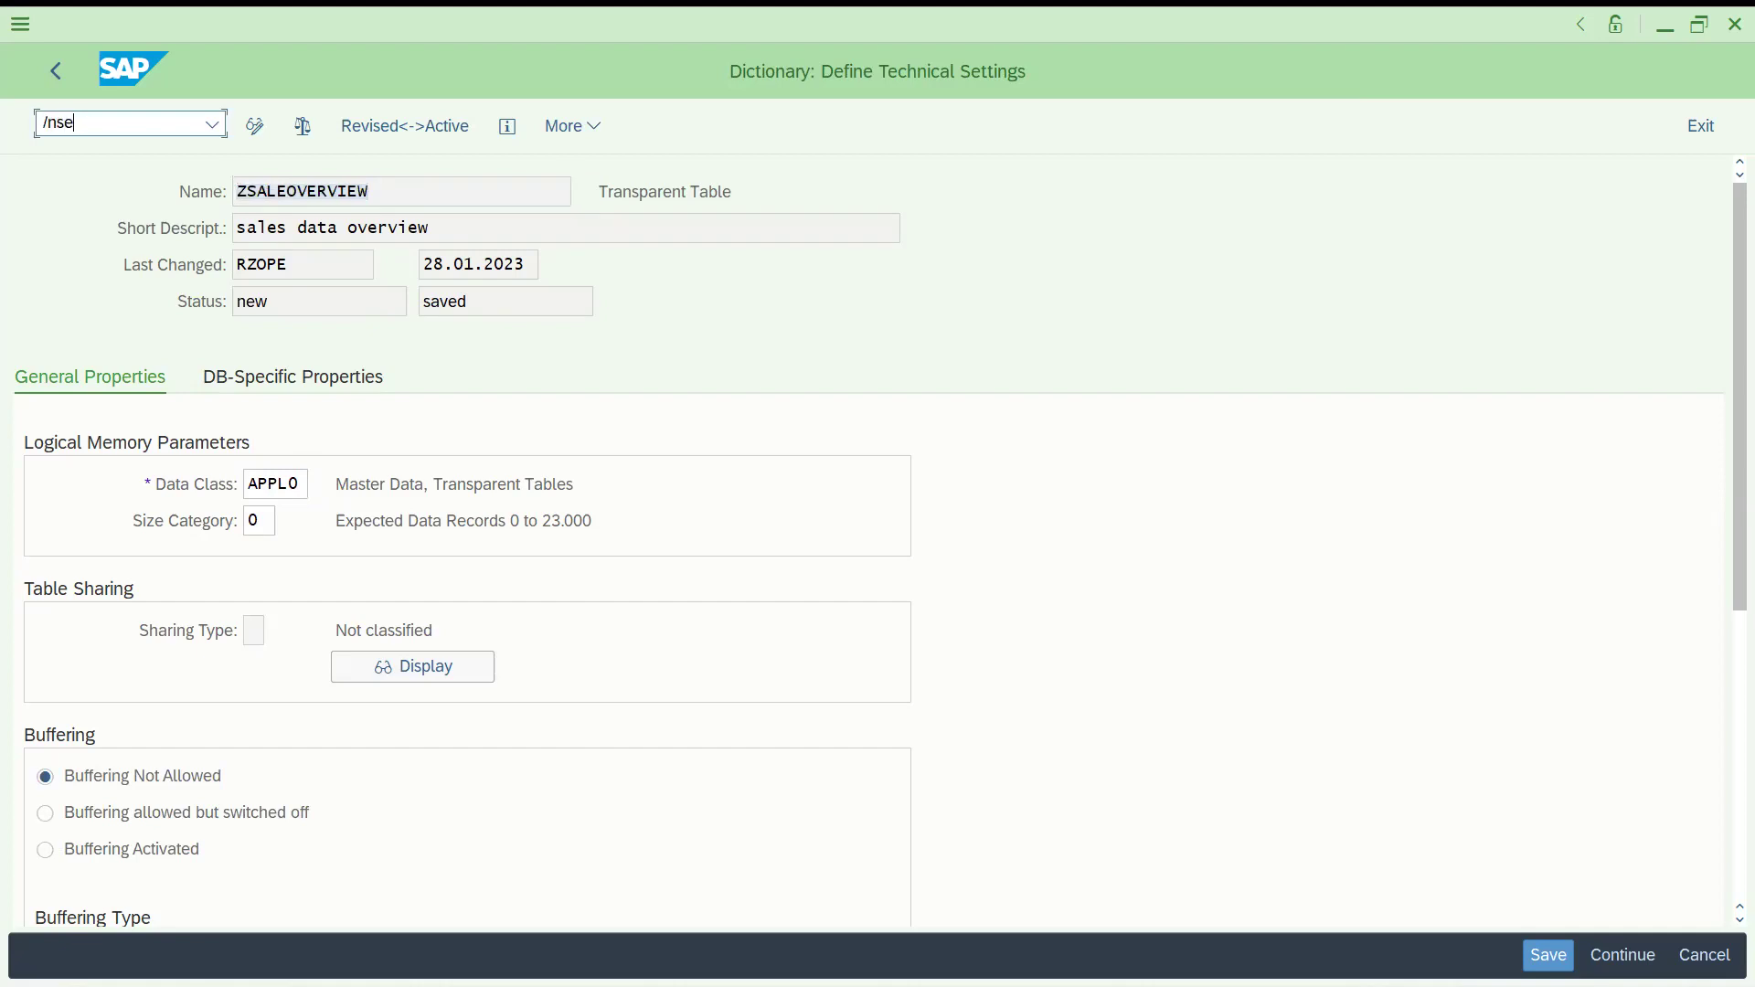
pyautogui.write('16n')
pyautogui.press('Return')
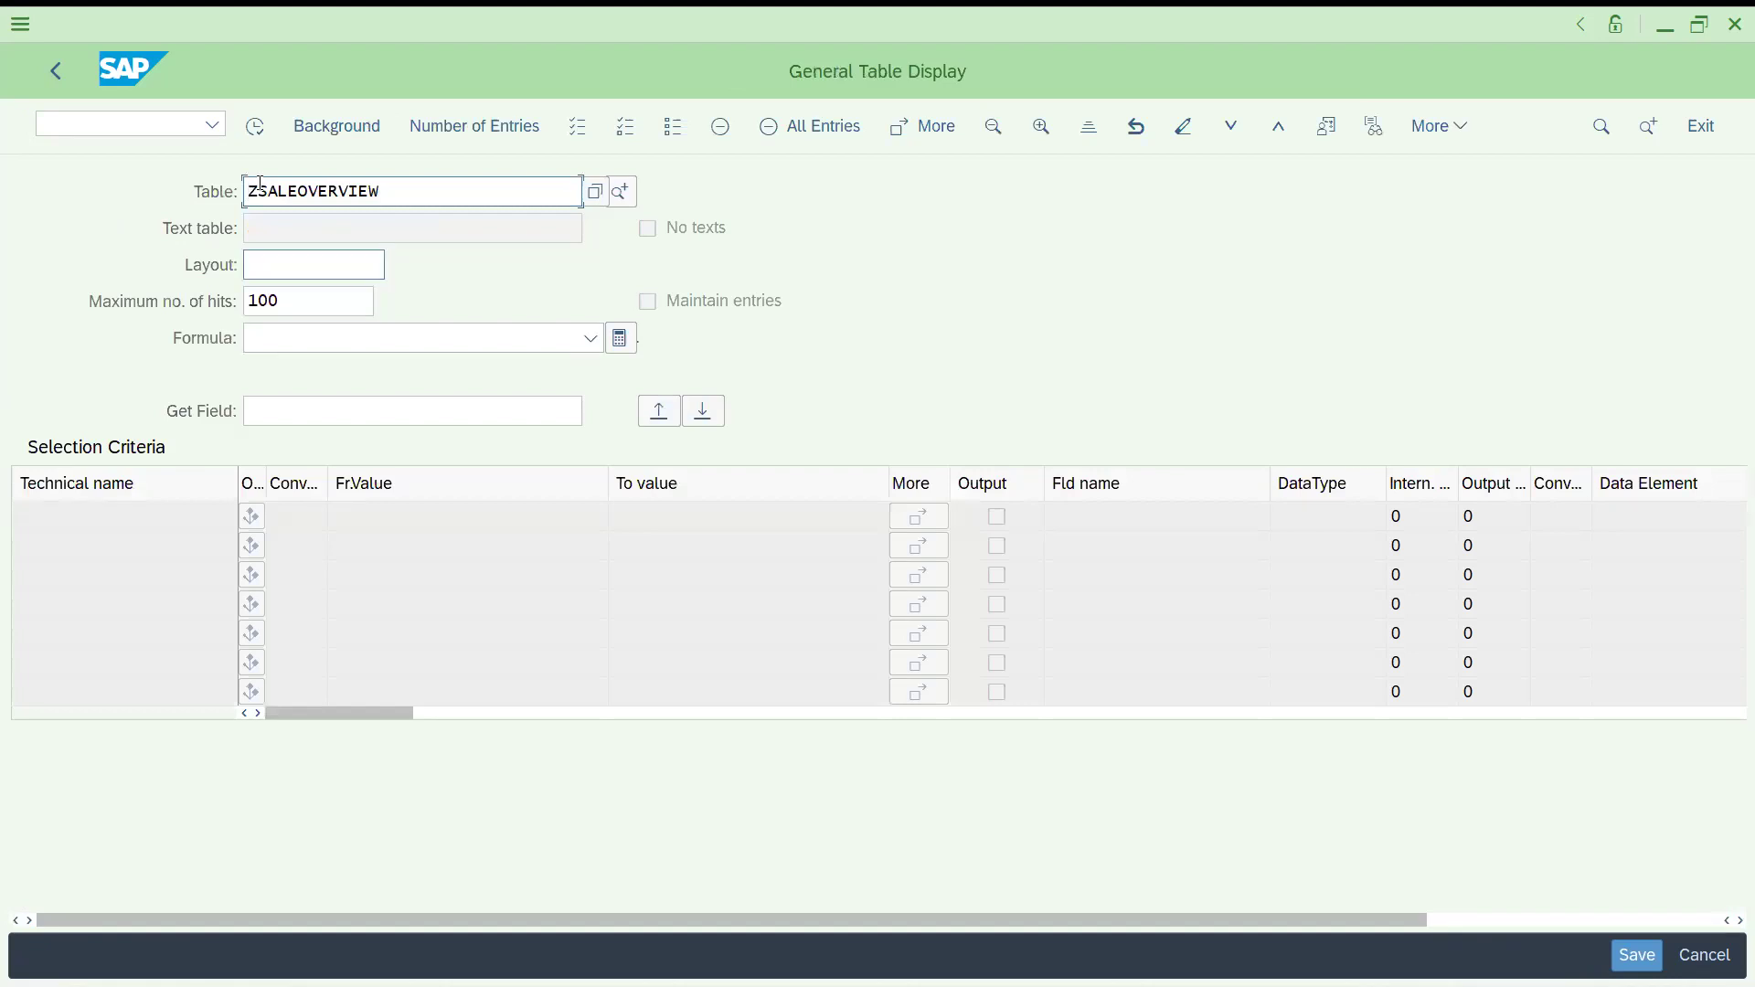
pyautogui.click(257, 128)
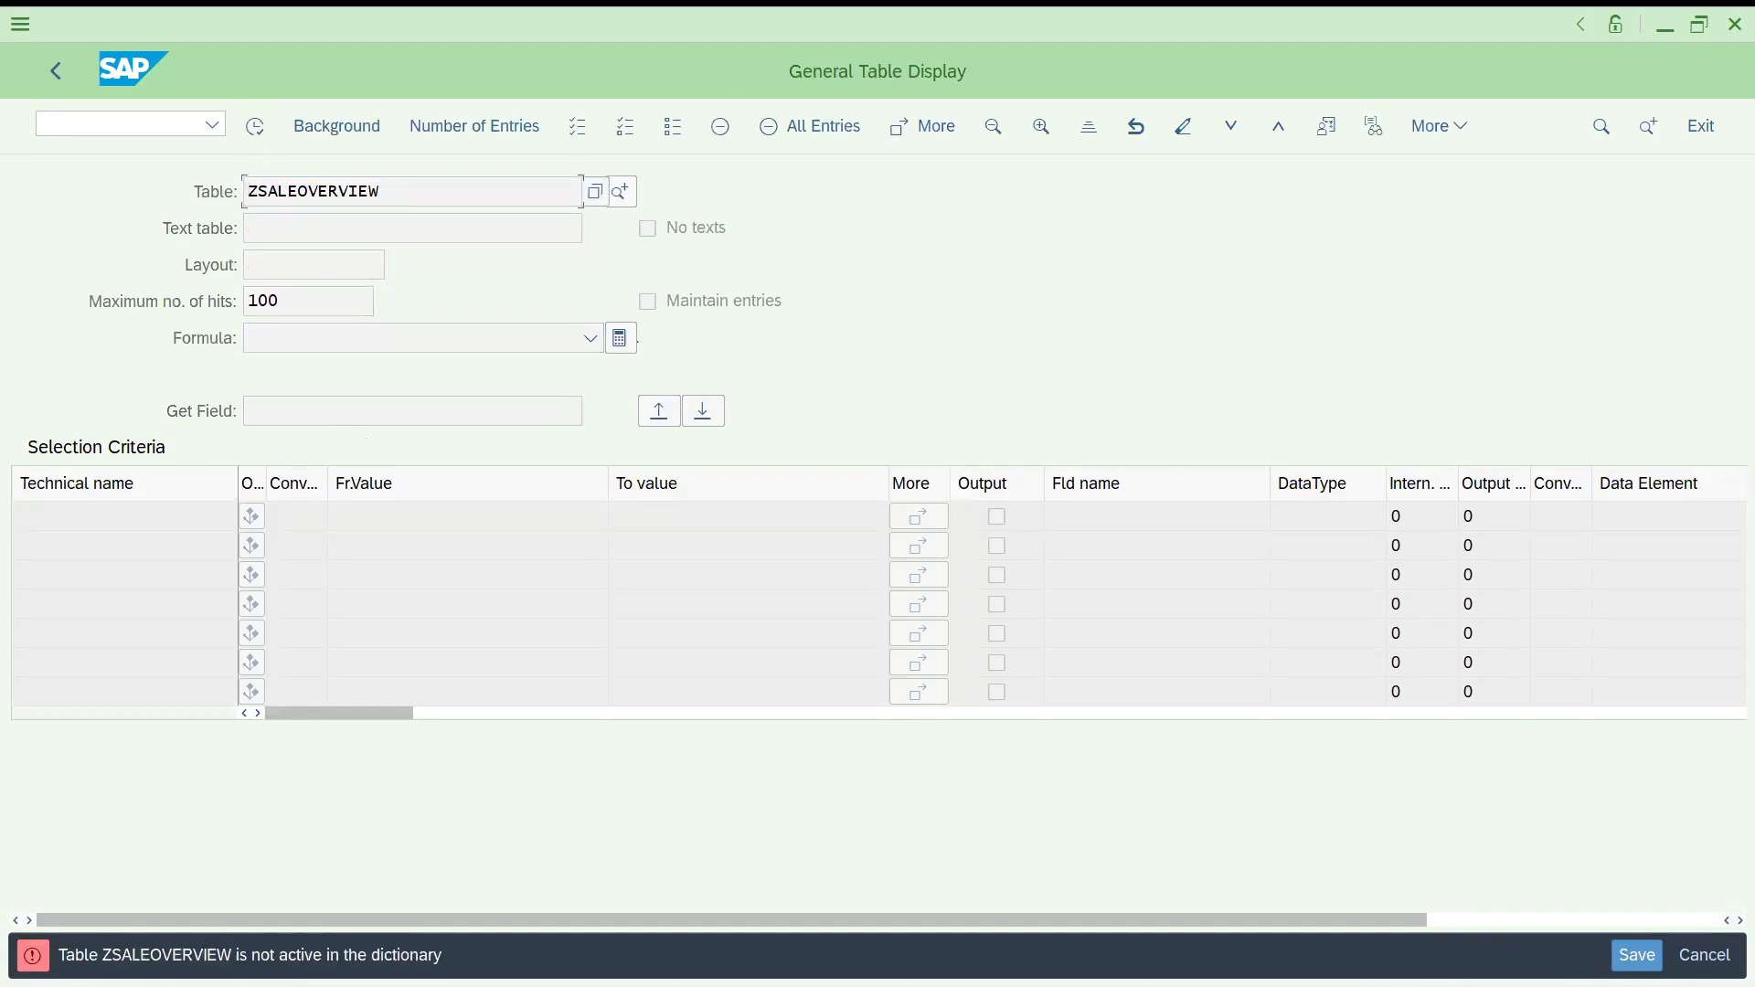
# Step: Return to the ABAP Dictionary initial screen with /nse11
pyautogui.click(87, 122)
pyautogui.write('/nse11')
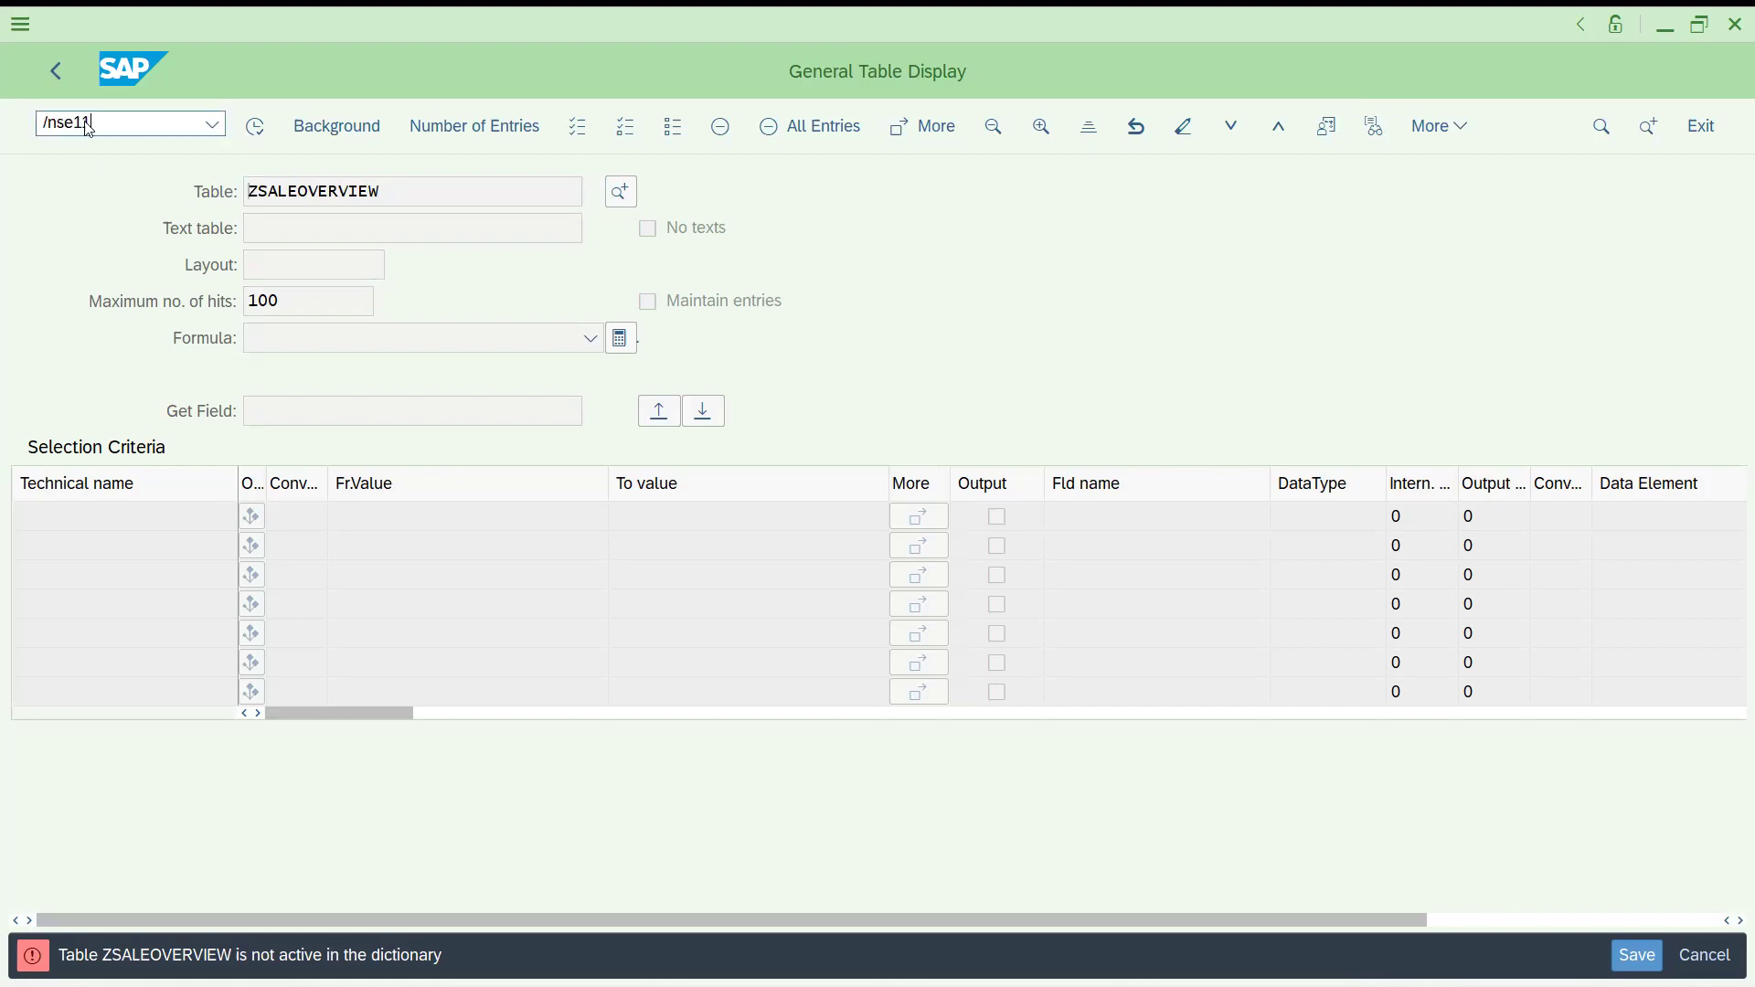
pyautogui.press('Return')
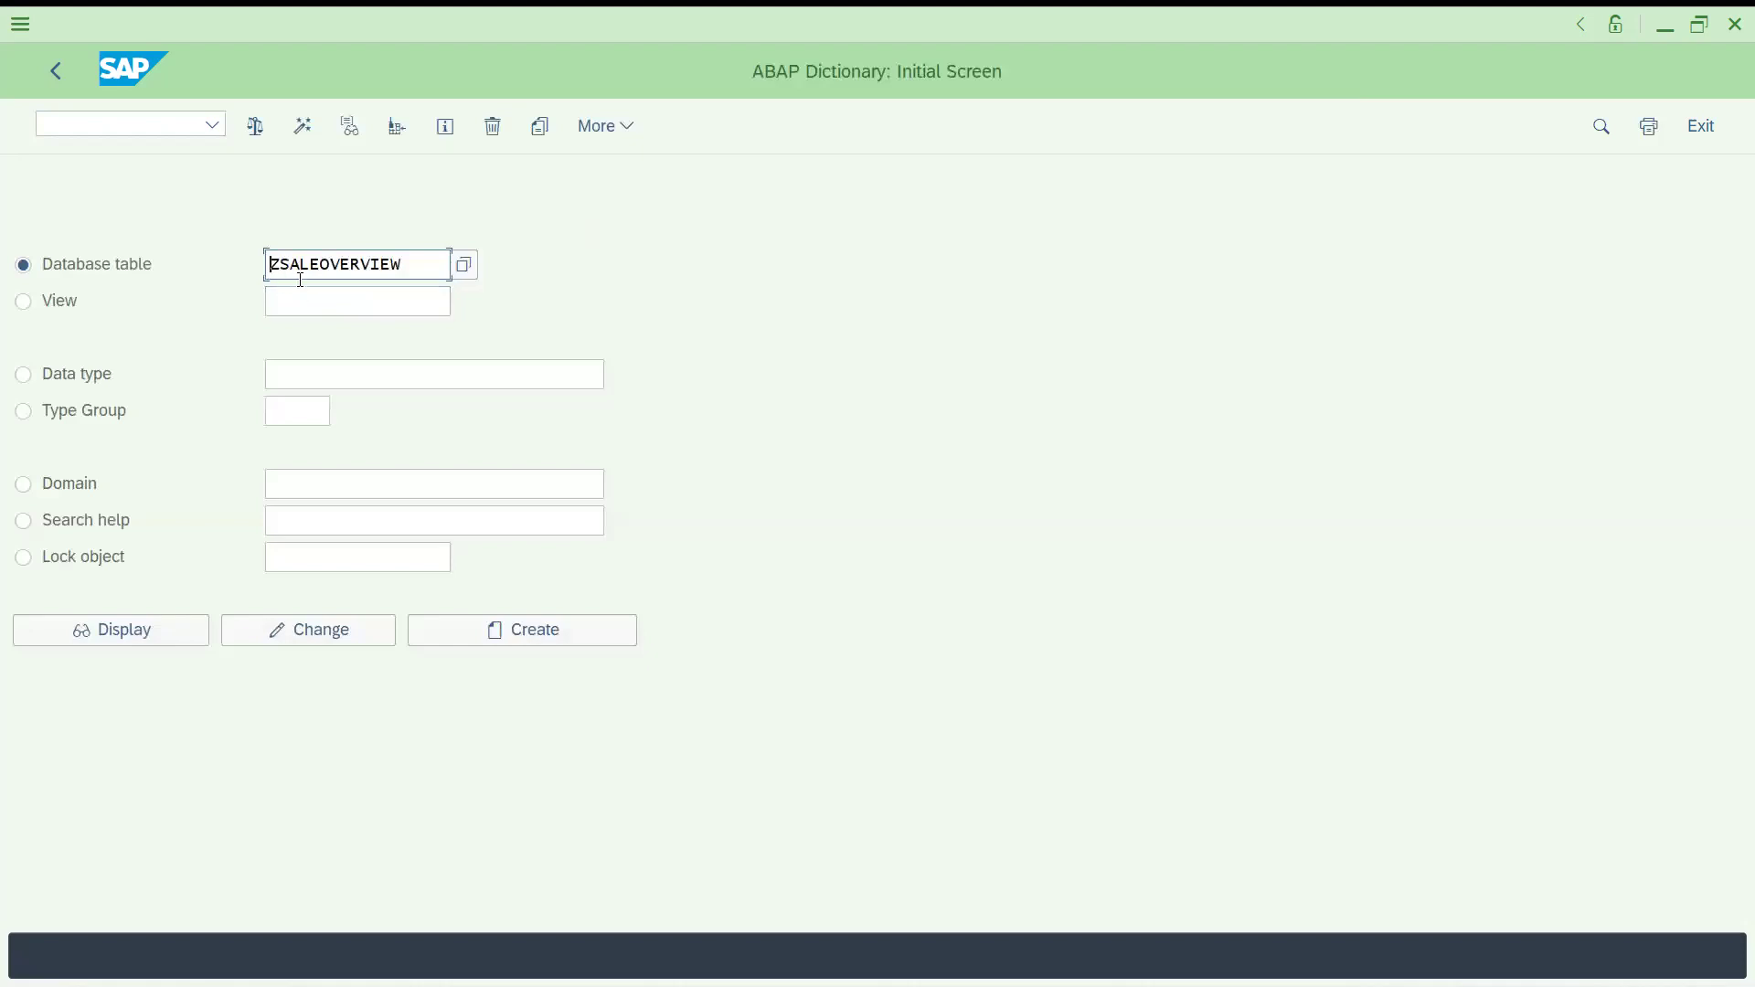
# Step: Activate table ZSALEOVERVIEW from the list of inactive local objects and display the activation log
pyautogui.click(302, 130)
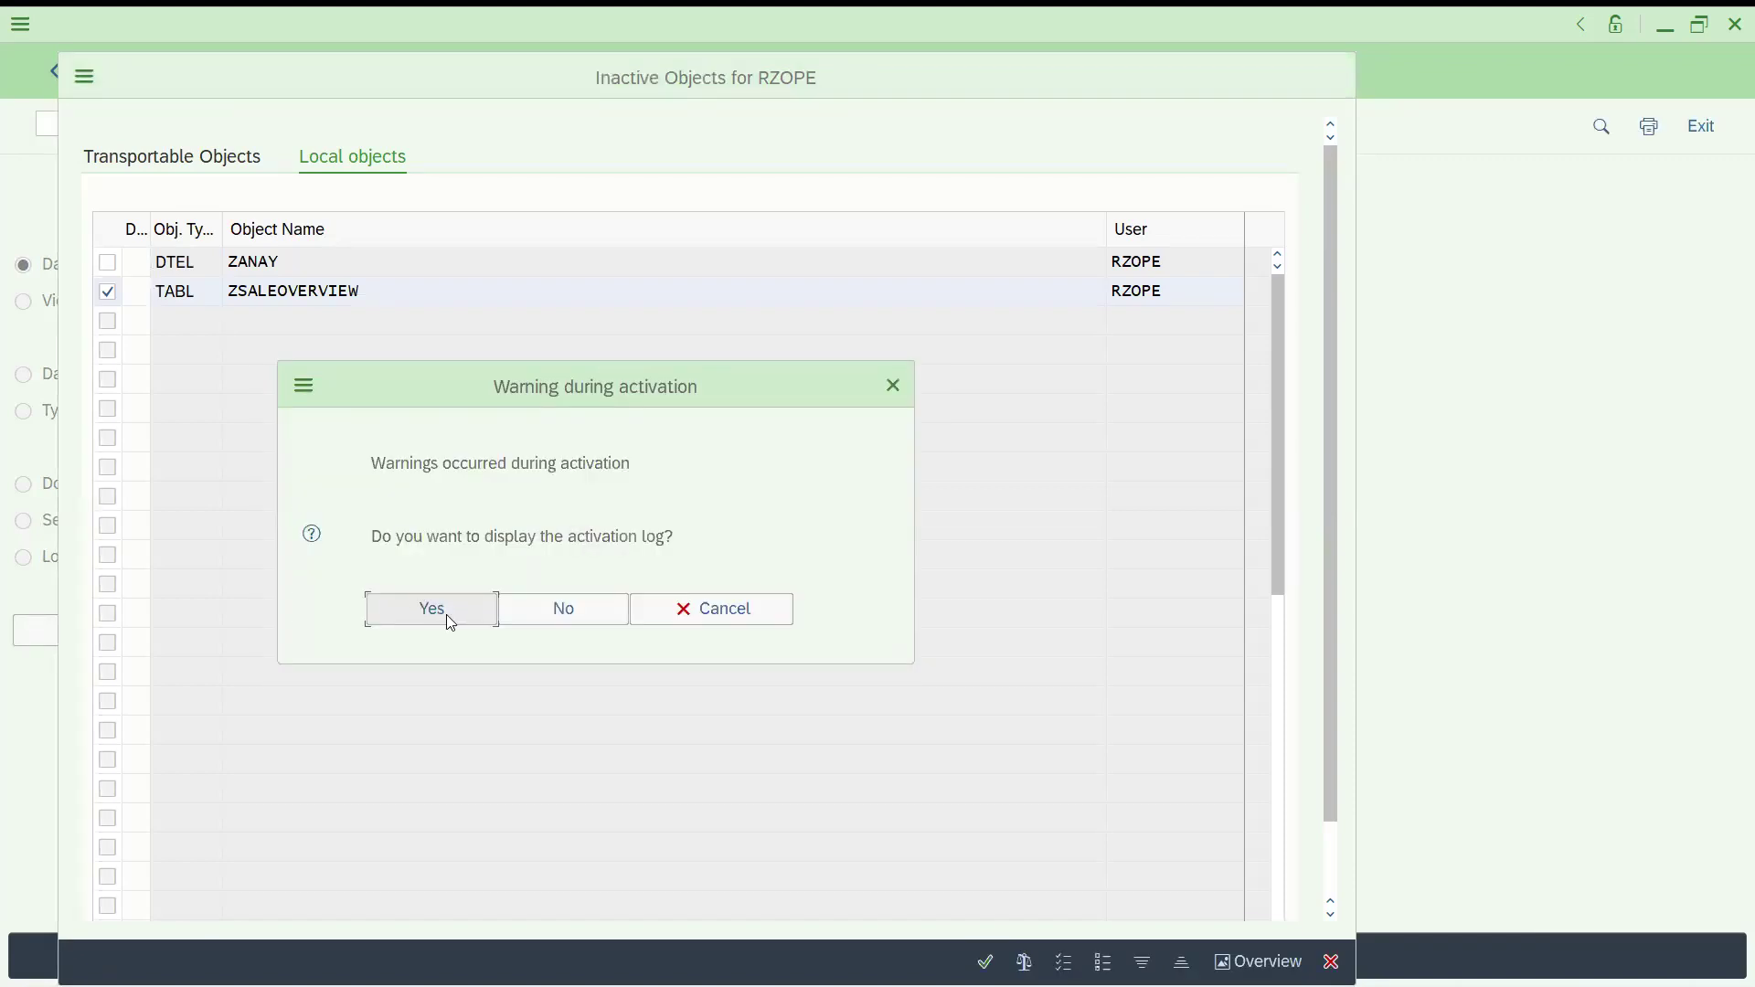
pyautogui.click(451, 618)
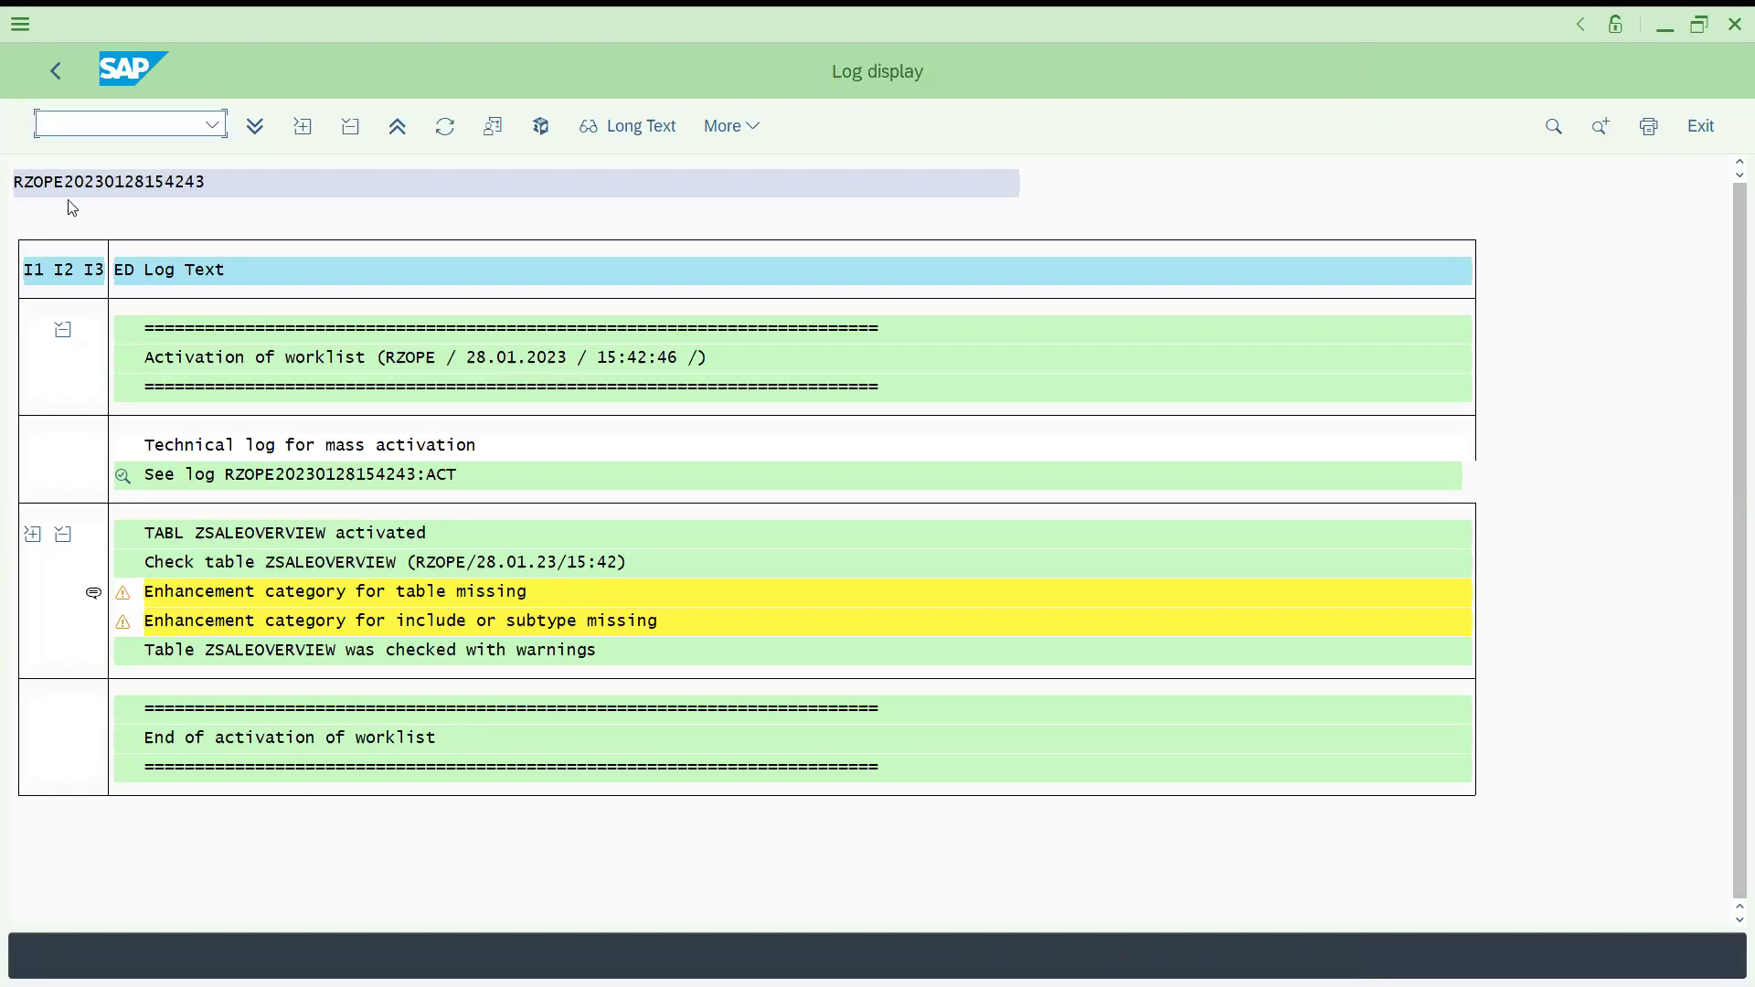
# Step: Open transaction SE16N with /nse16n and try to display the entries of the activated table ZSALEOVERVIEW
pyautogui.write('/nse16n')
pyautogui.press('Return')
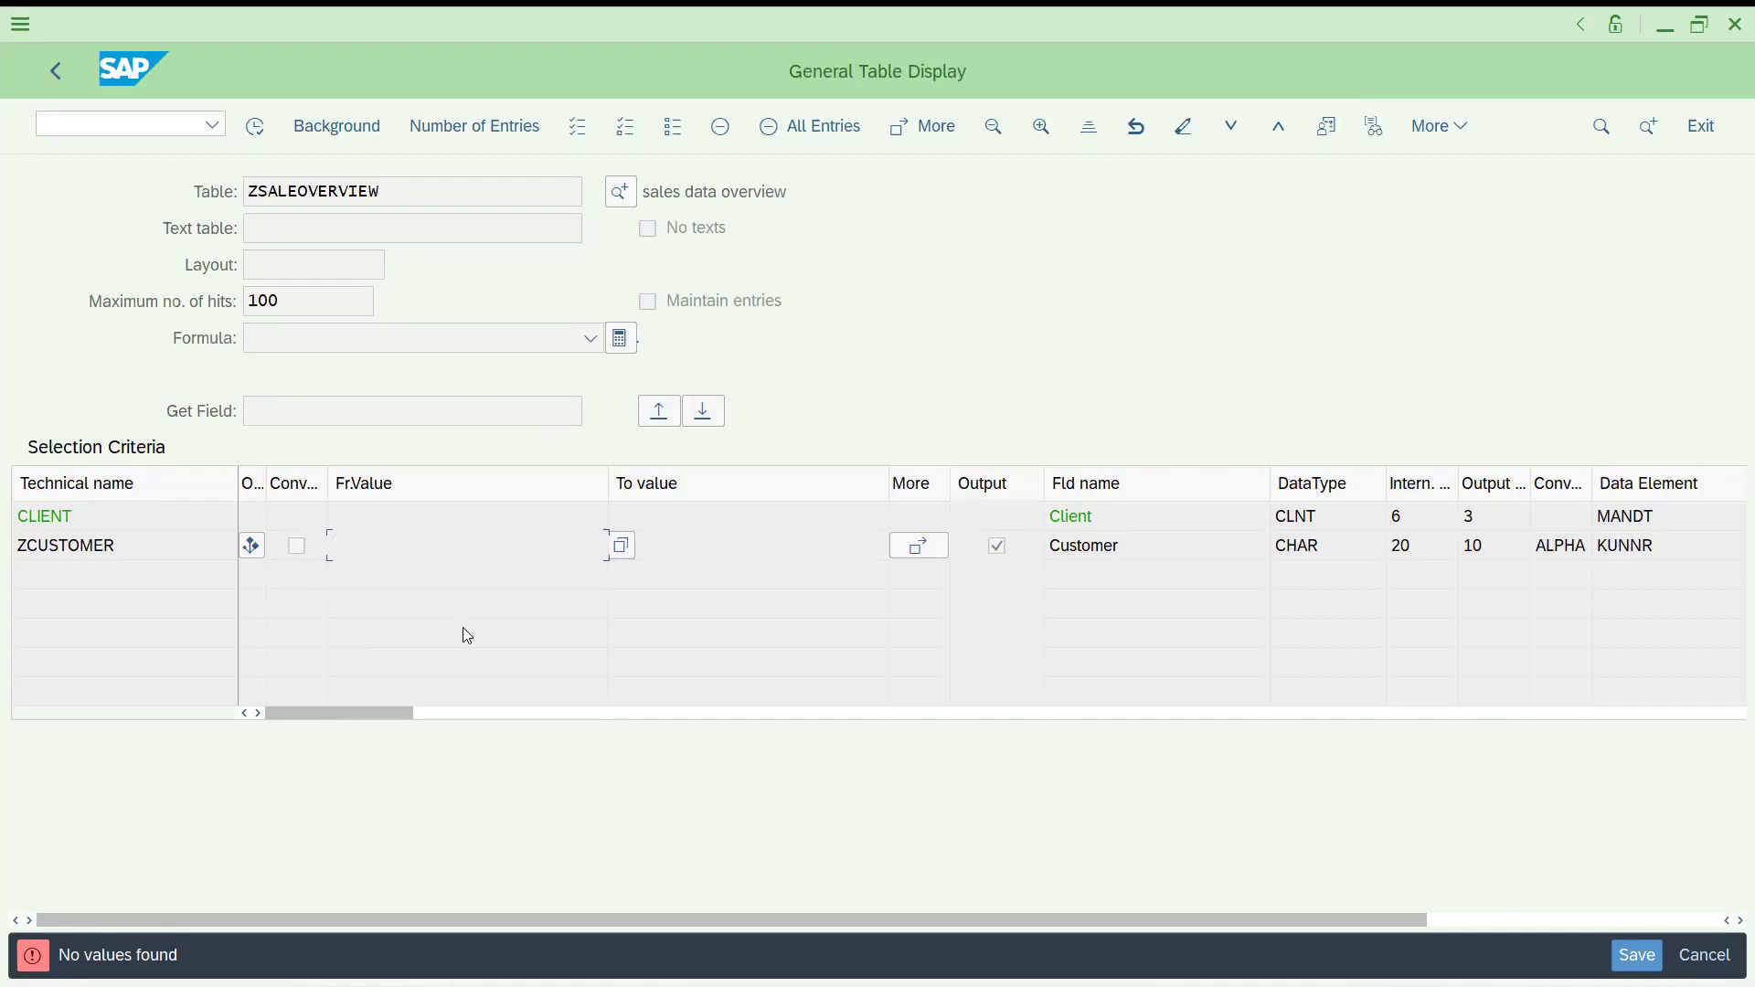
pyautogui.hotkey('shift', 'Tab')
pyautogui.press('Return')
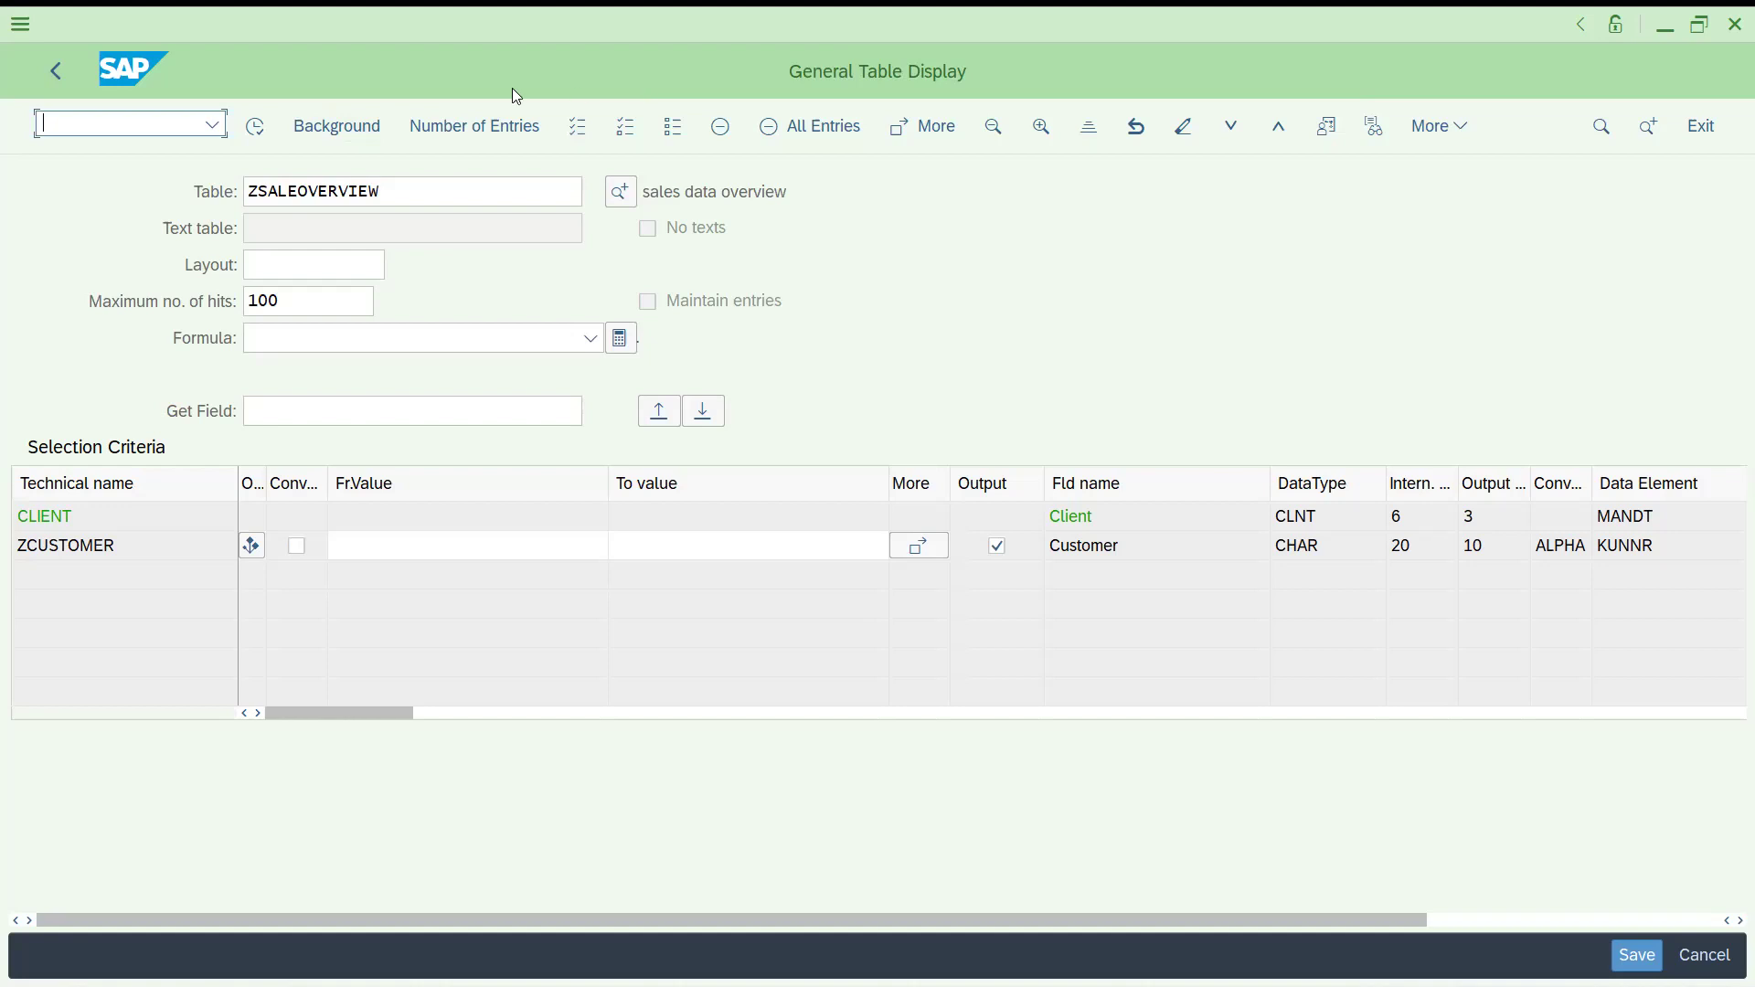
pyautogui.click(153, 129)
pyautogui.write('/nse11')
pyautogui.press('Return')
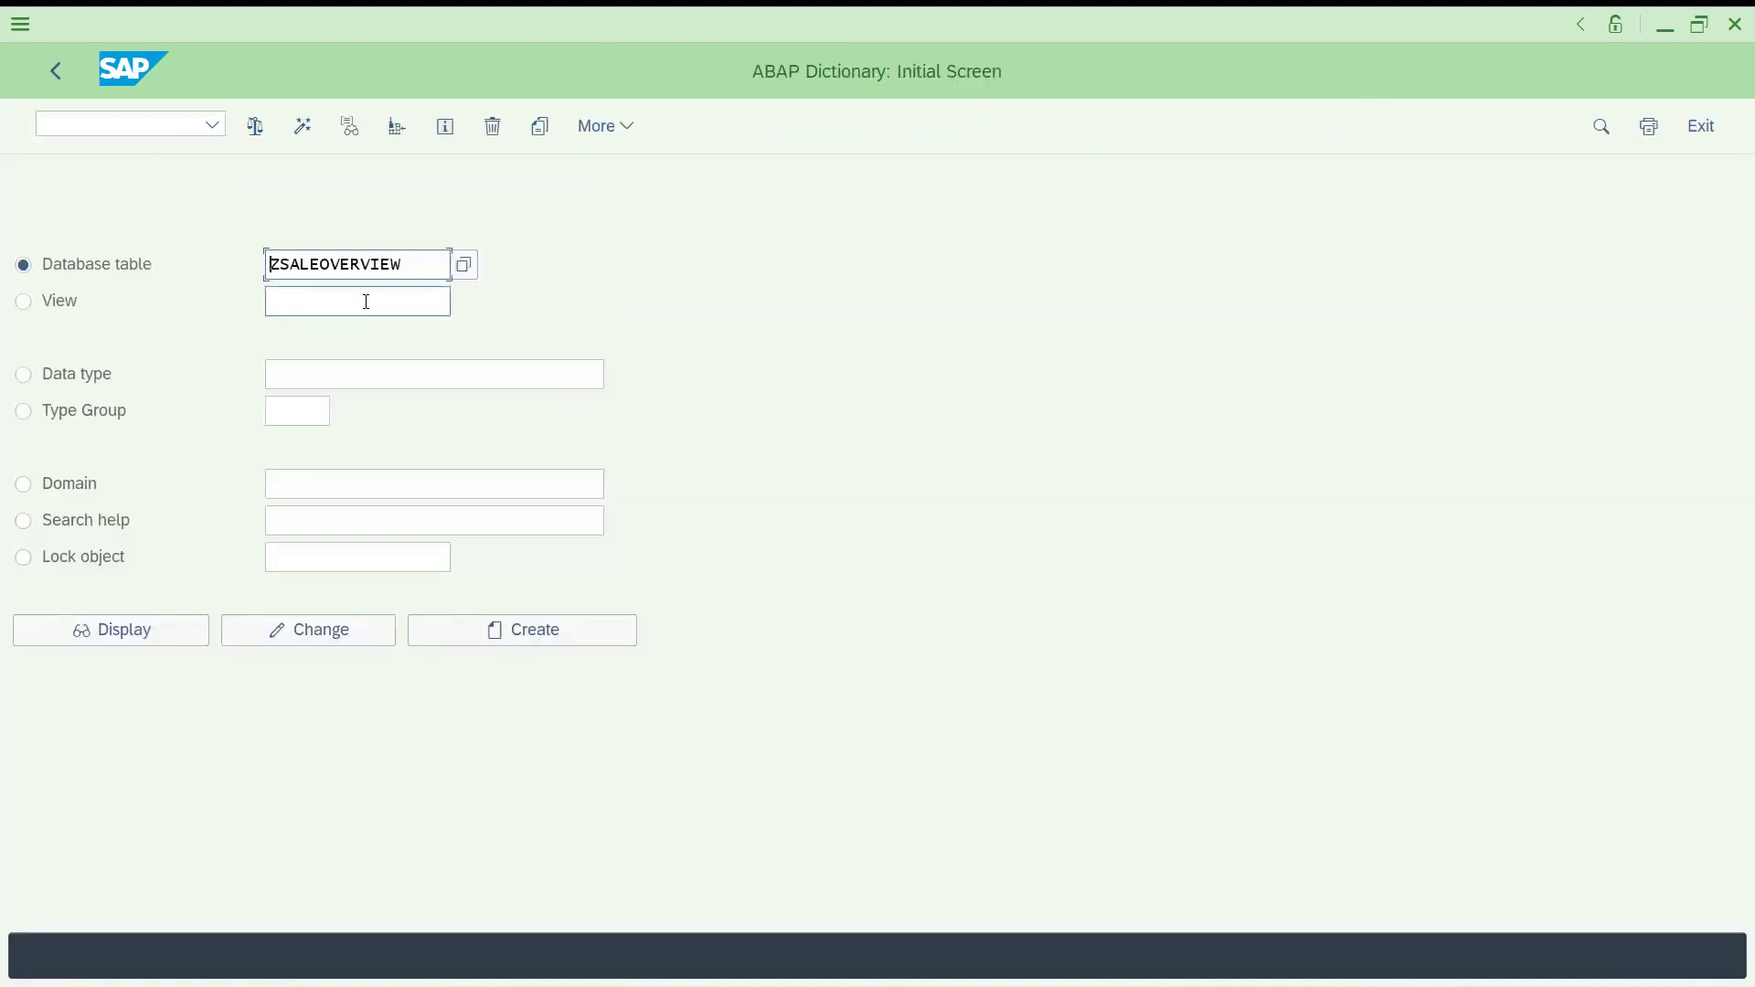
pyautogui.moveTo(403, 268); pyautogui.dragTo(133, 259)
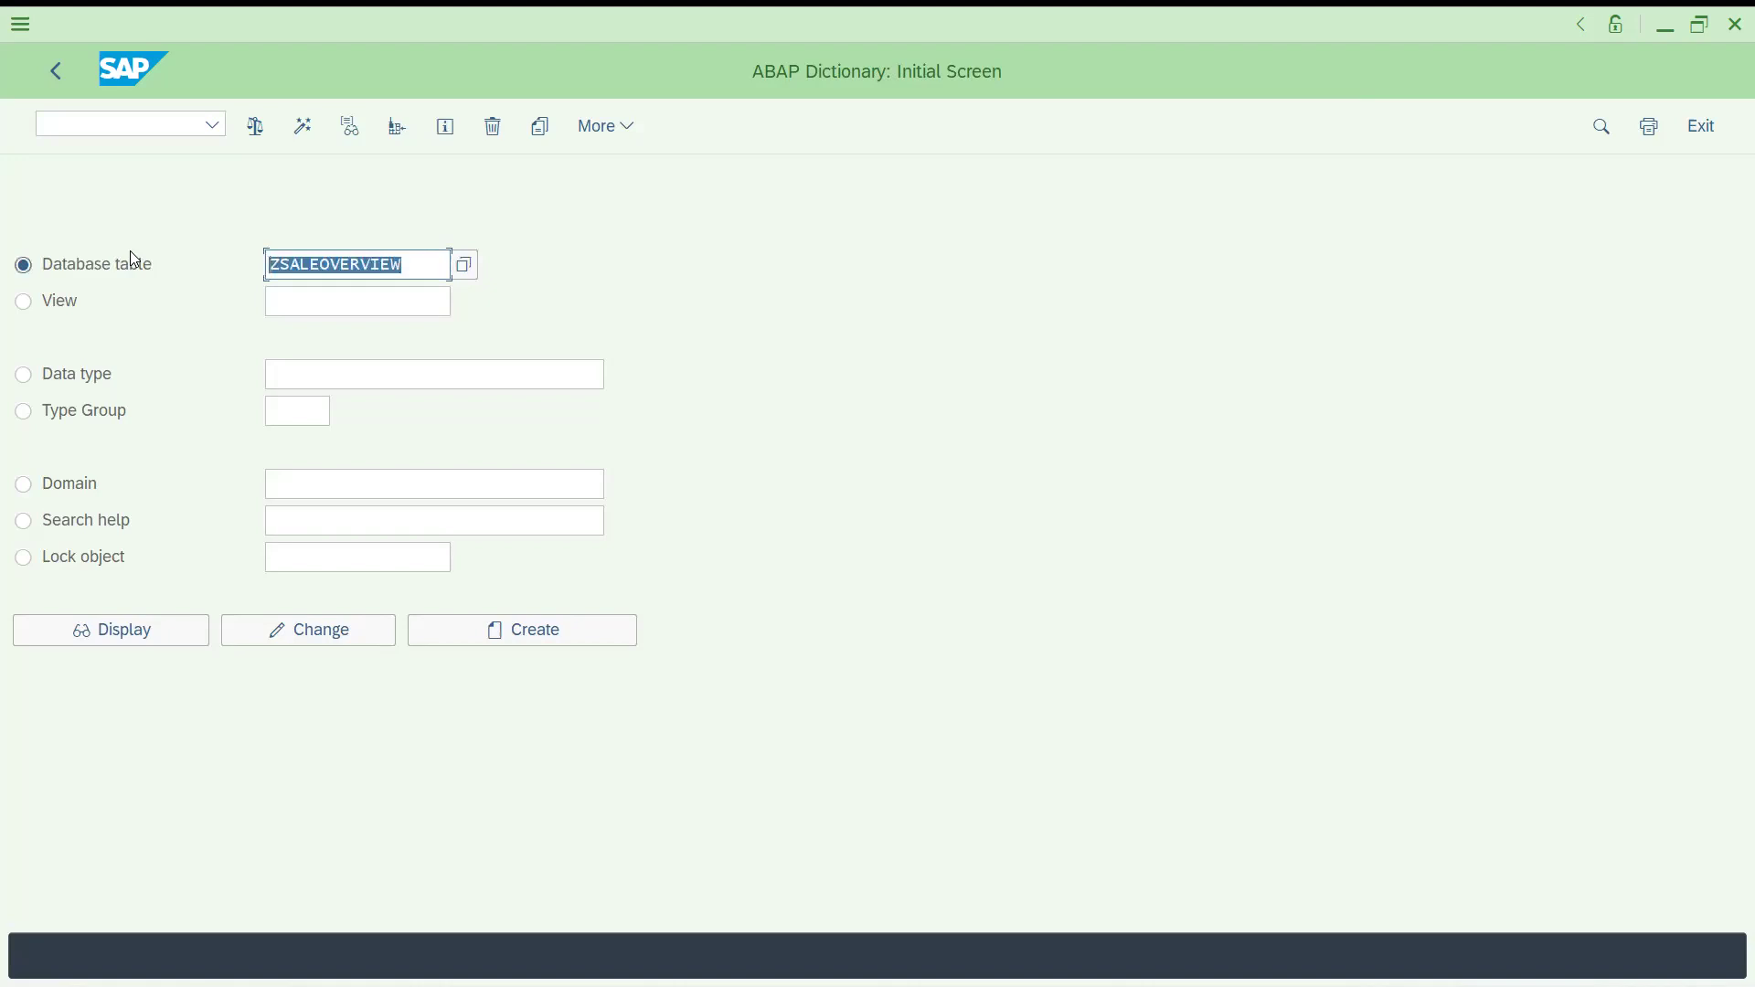
pyautogui.press('BackSpace')
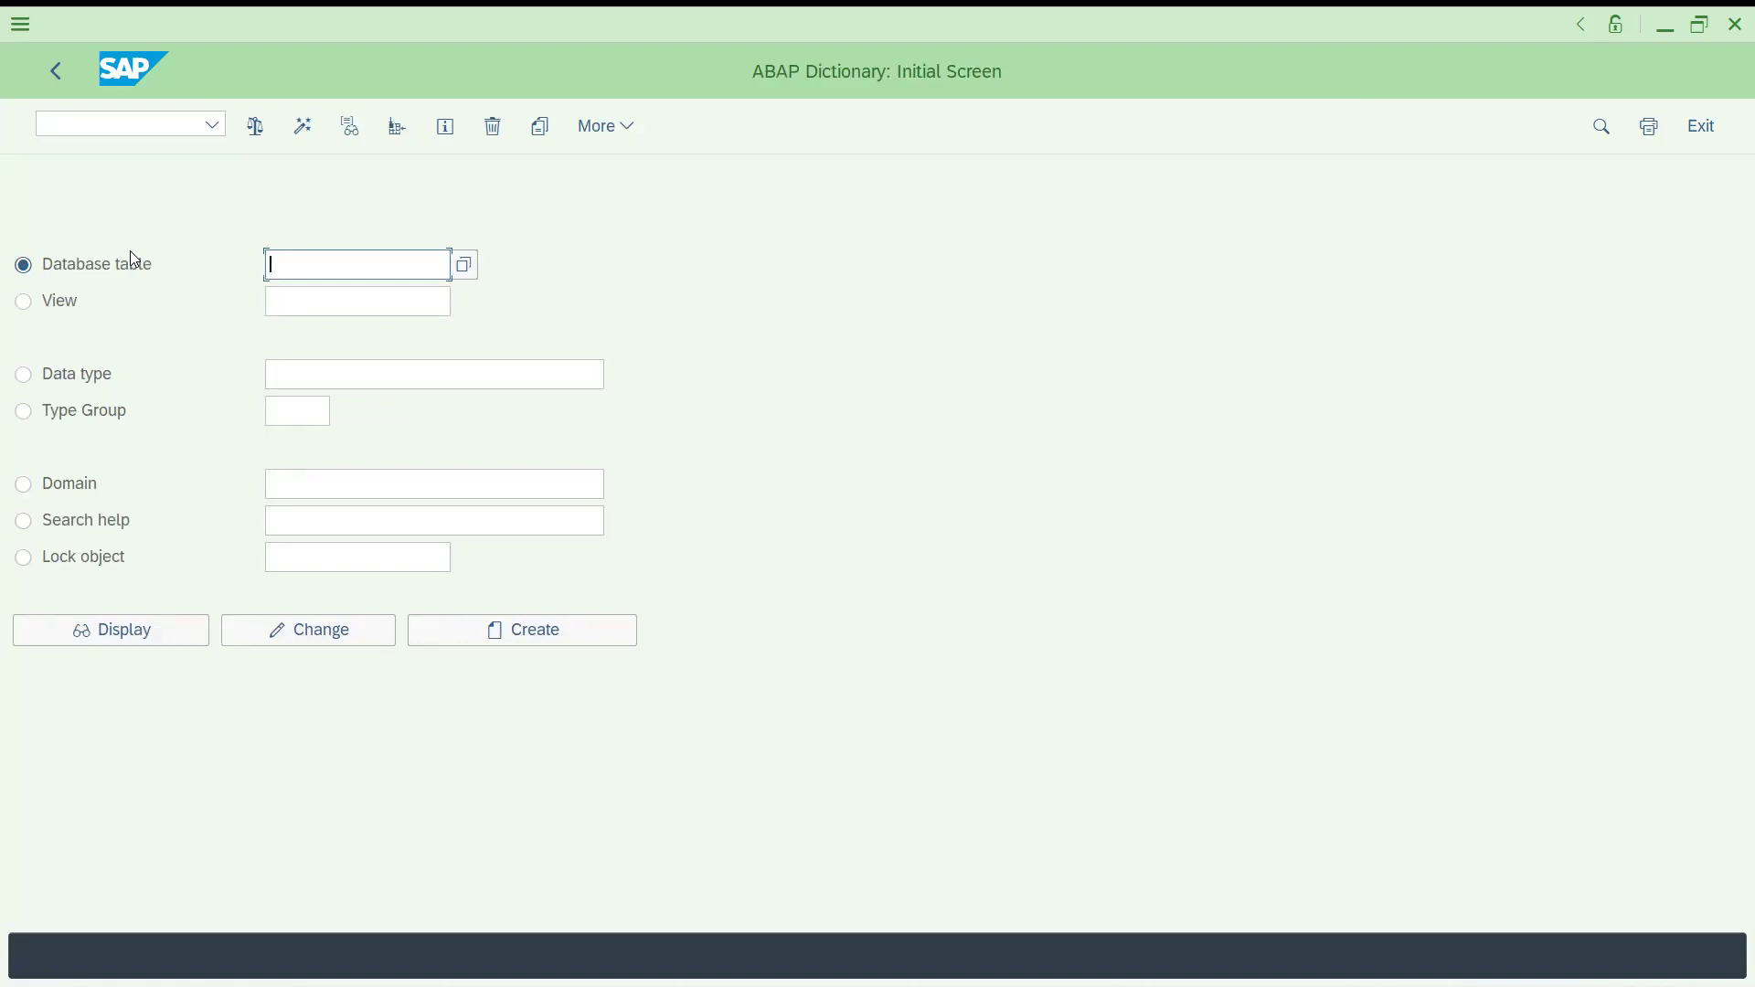
pyautogui.write('ko')
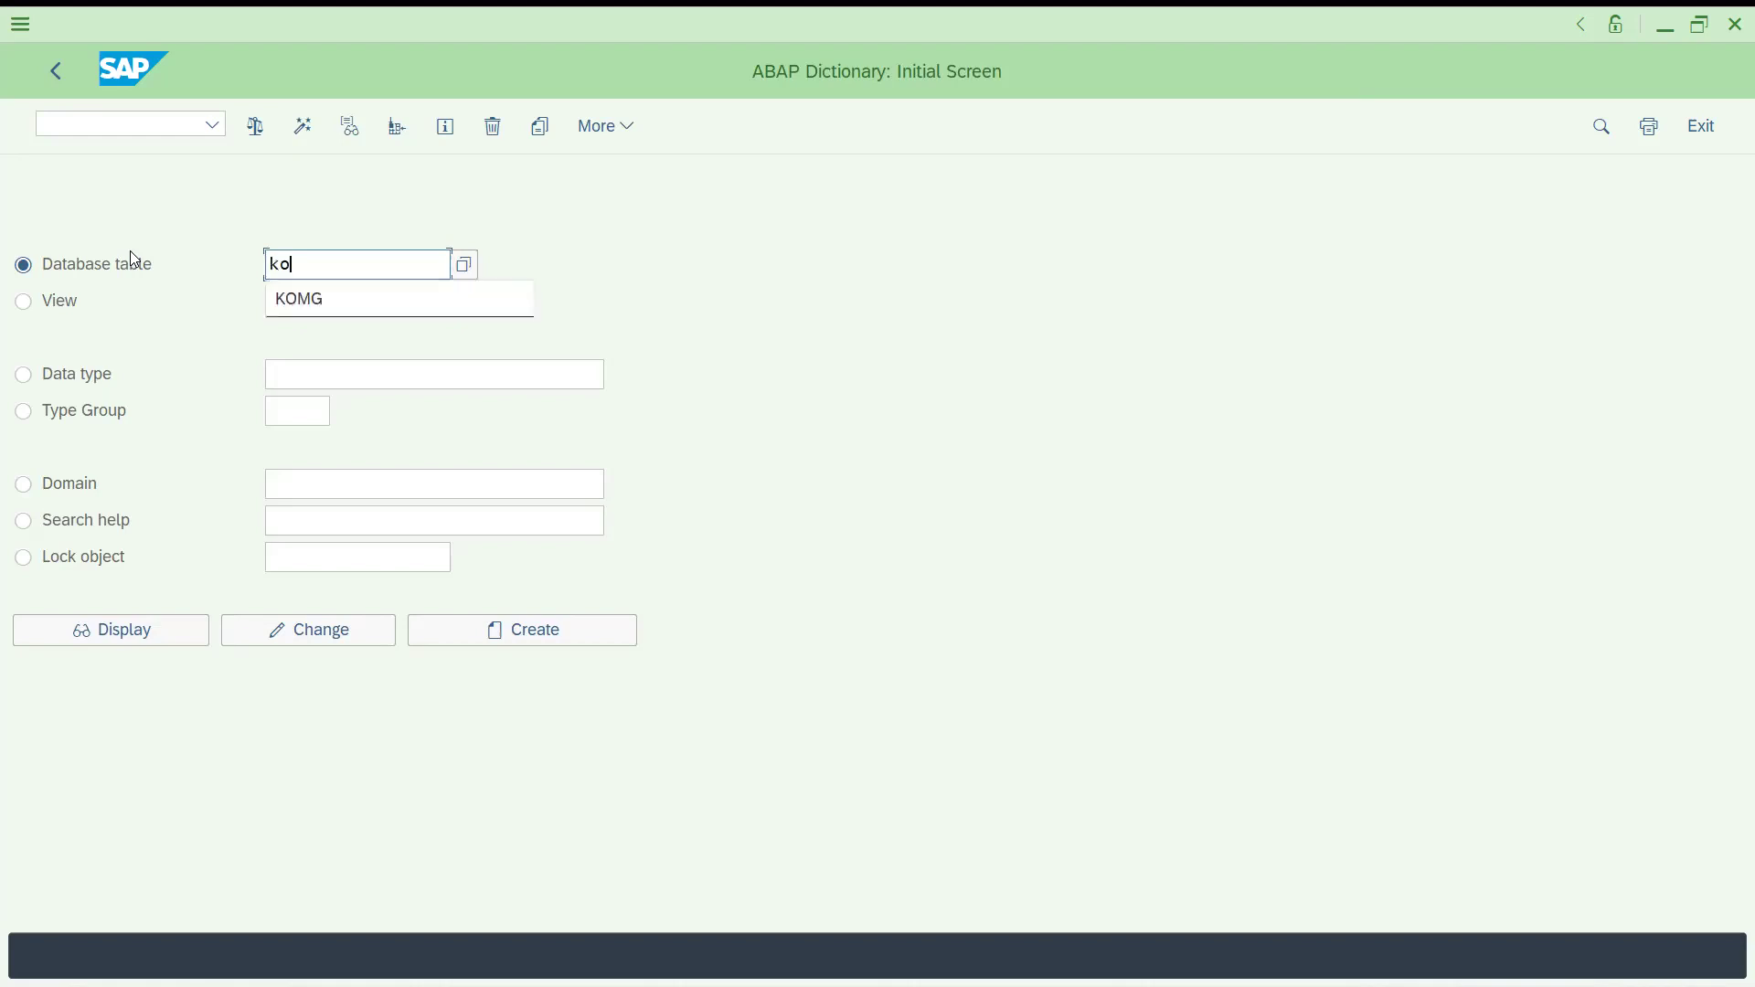
pyautogui.press('BackSpace')
pyautogui.press('BackSpace')
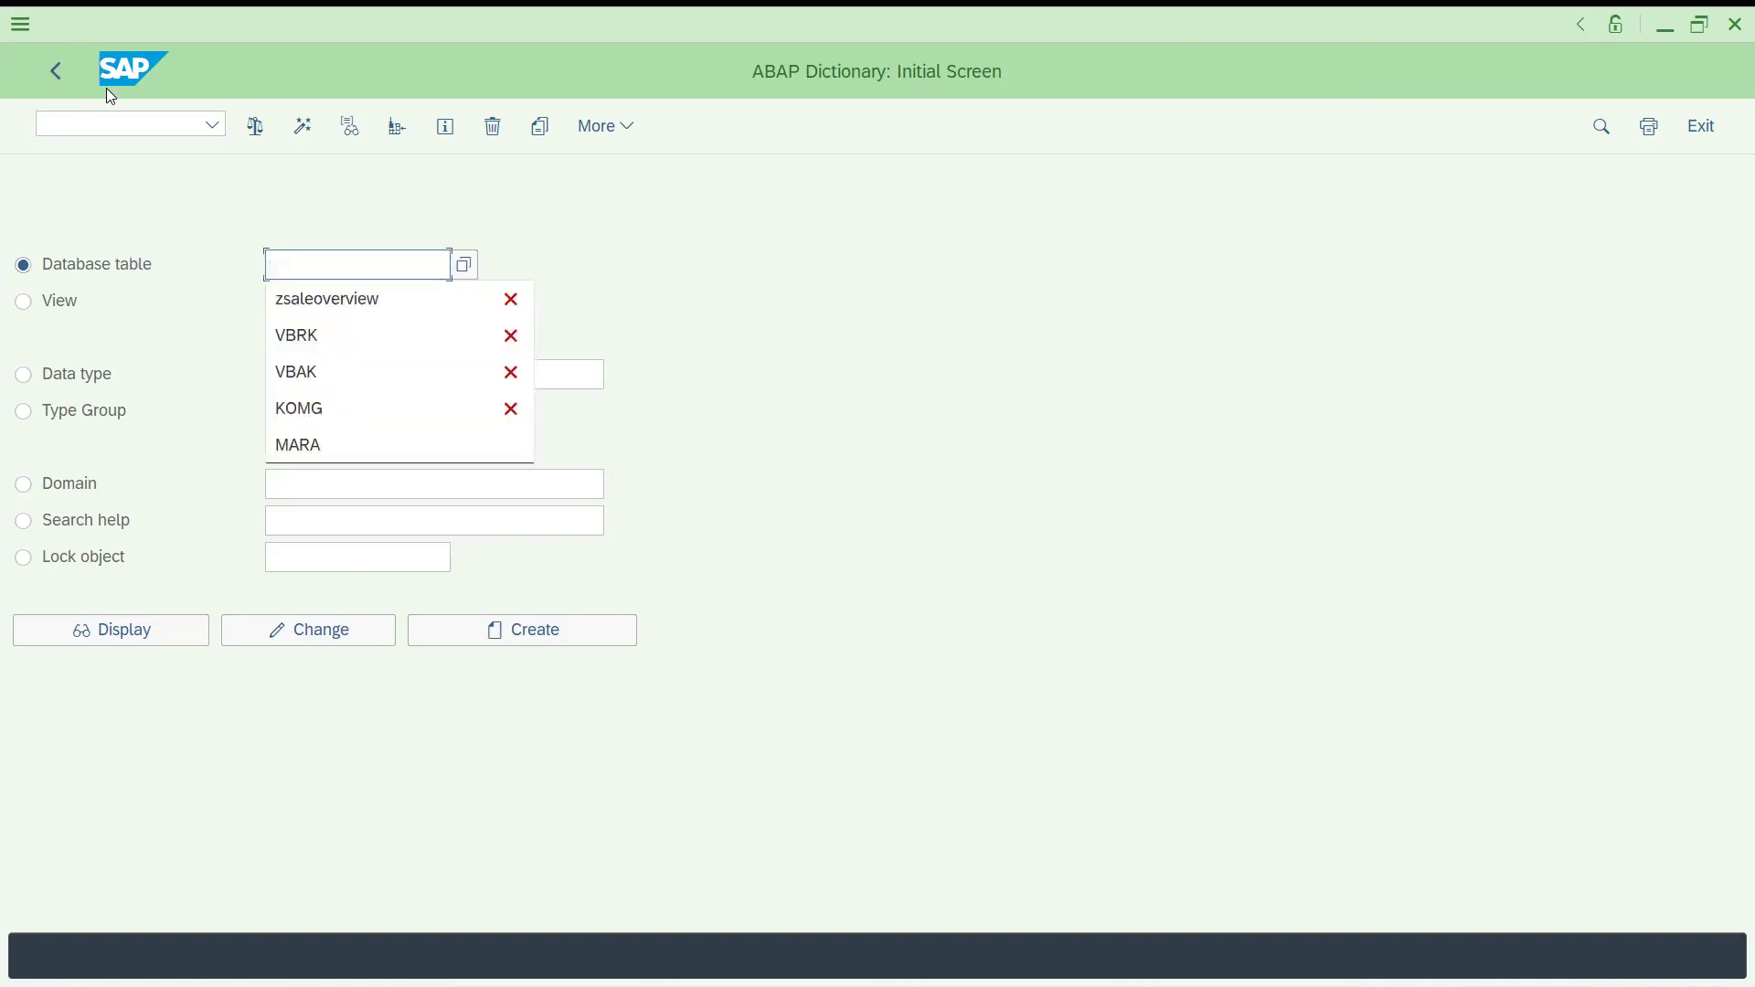
# Step: Go to SE16N with /nse16n and try to load table KOMG in place of ZSALEOVERVIEW
pyautogui.click(105, 128)
pyautogui.write('/nse16n')
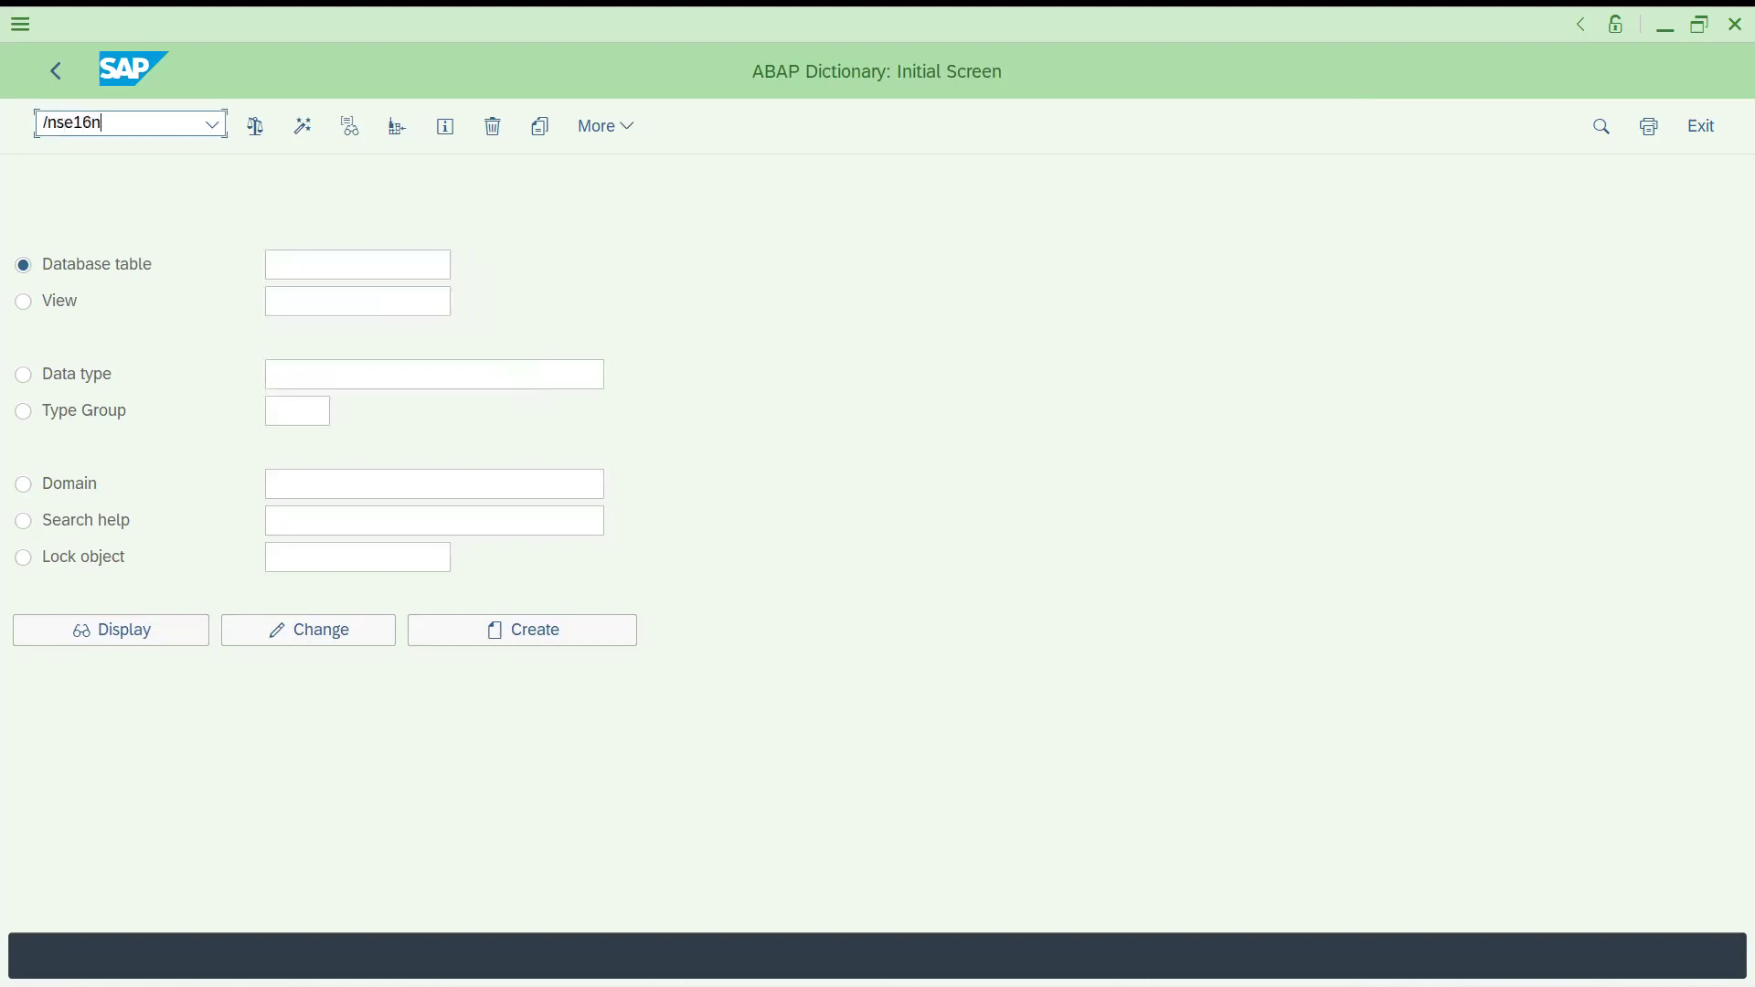
pyautogui.press('Return')
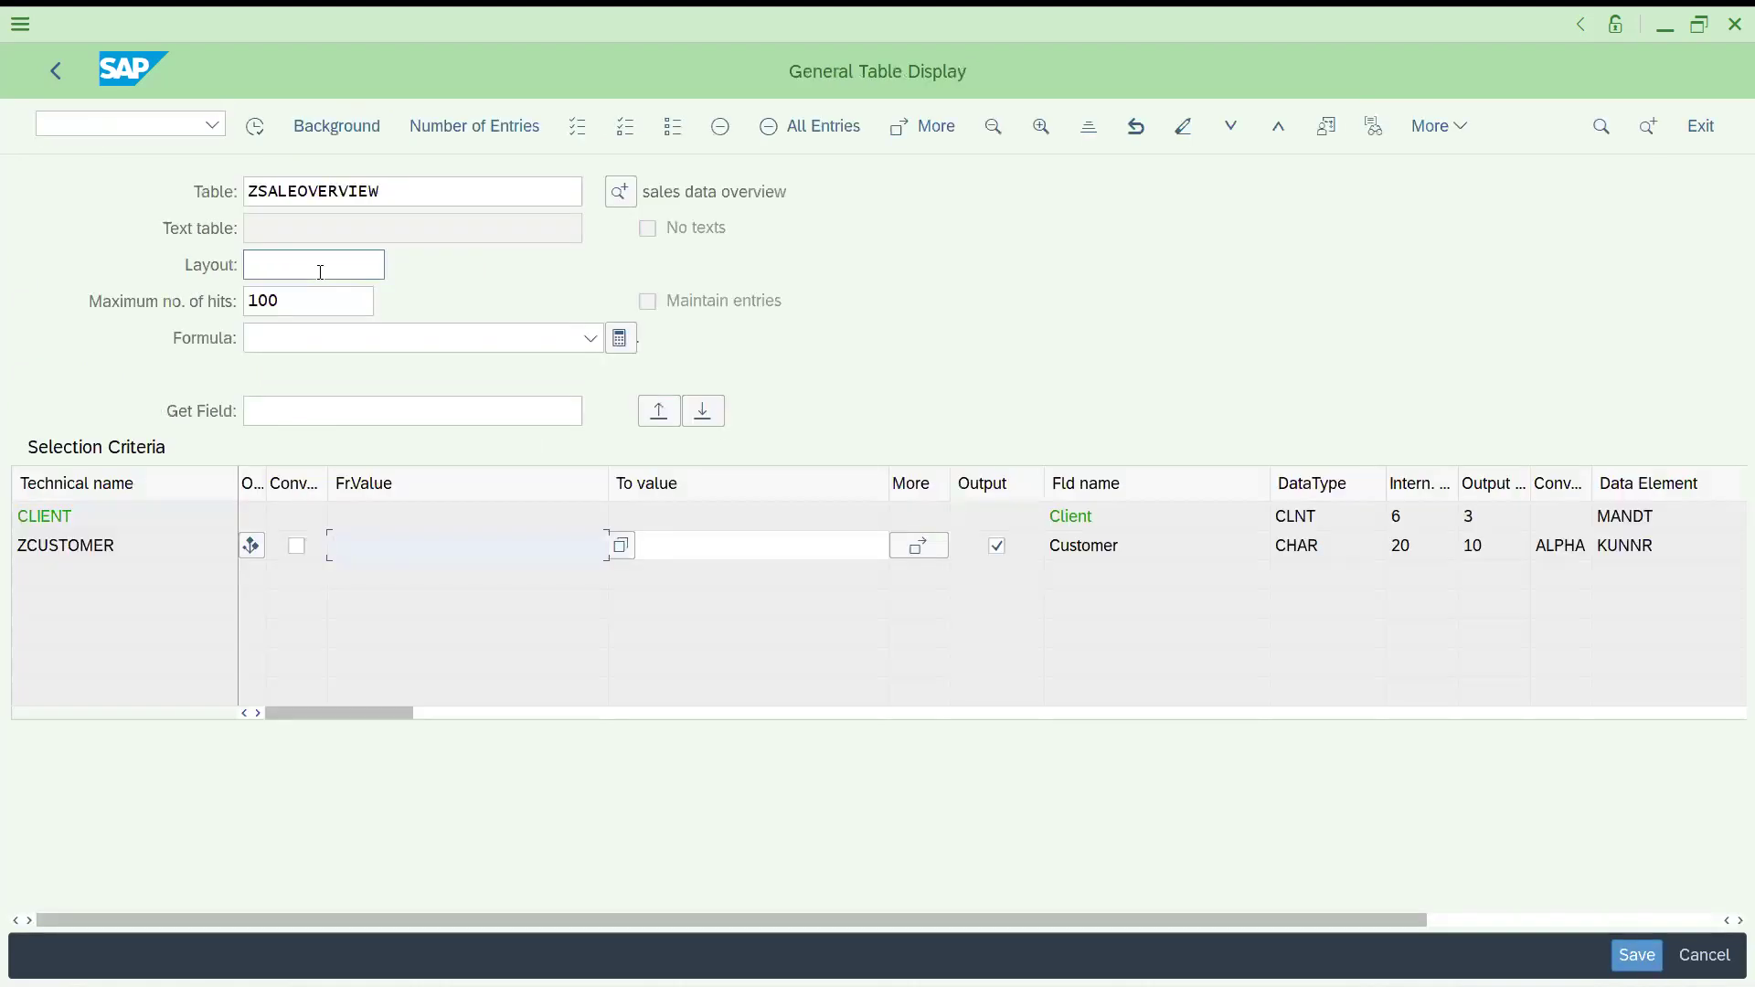
pyautogui.moveTo(395, 195); pyautogui.dragTo(280, 192)
pyautogui.hotkey('ctrl', 'a')
pyautogui.write('komg')
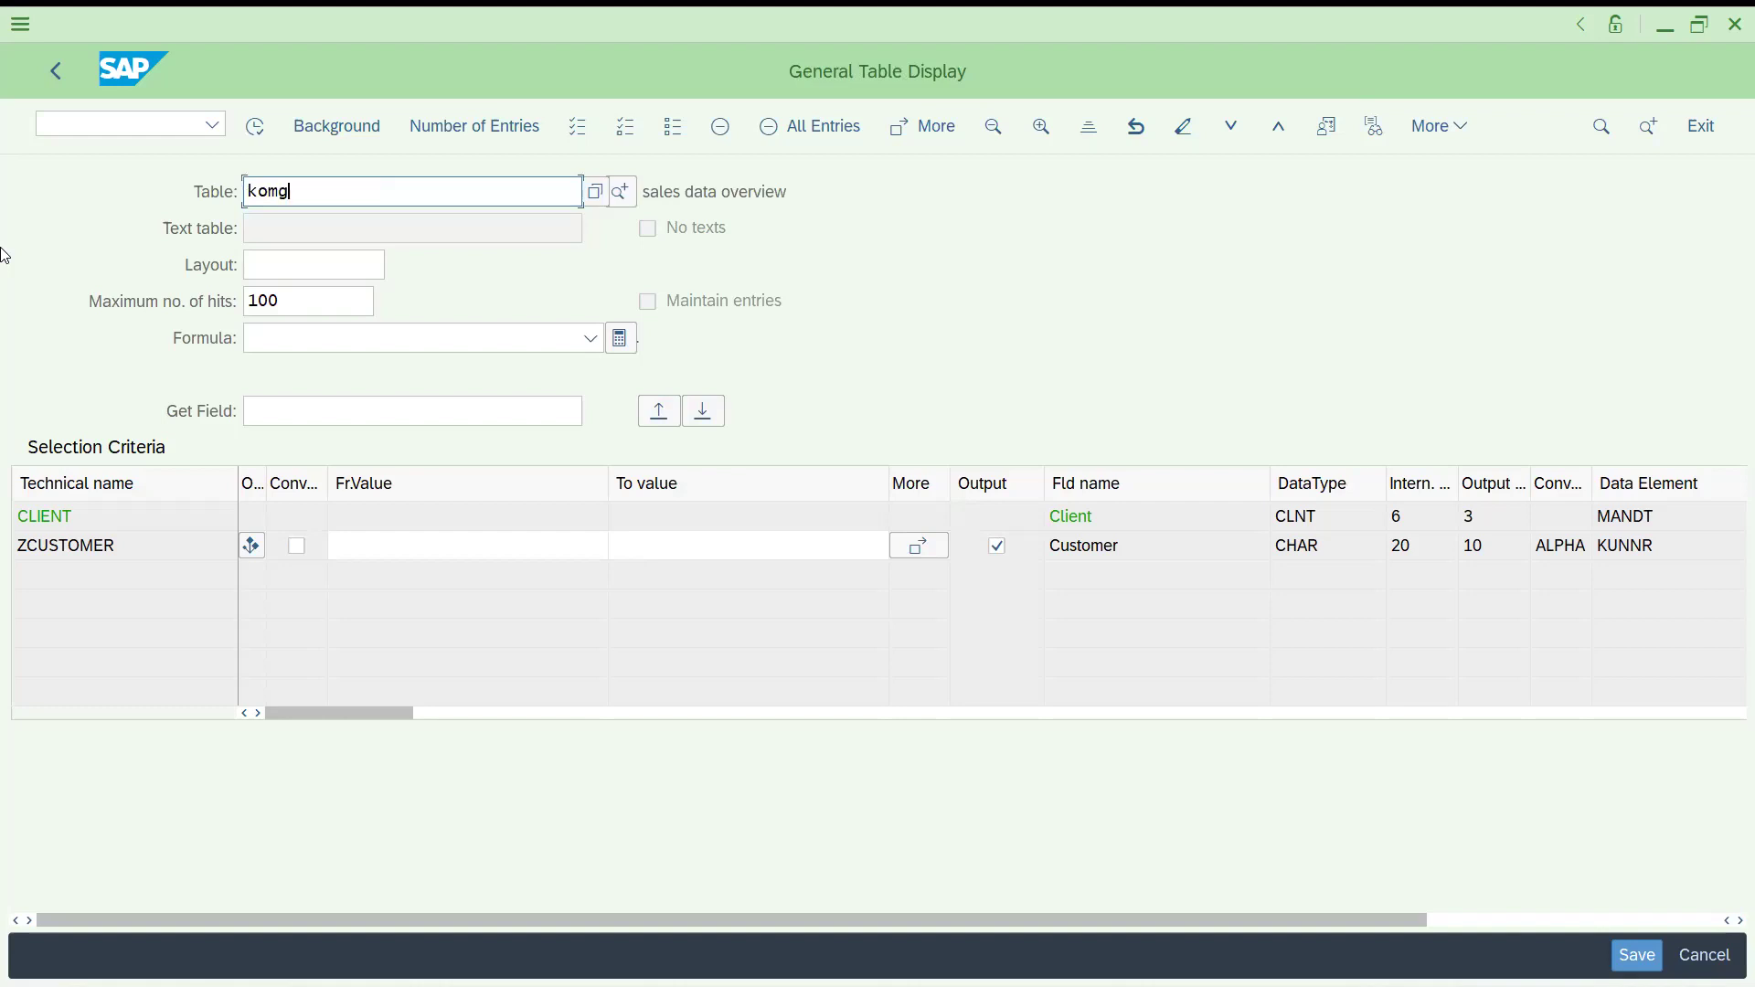
pyautogui.press('Return')
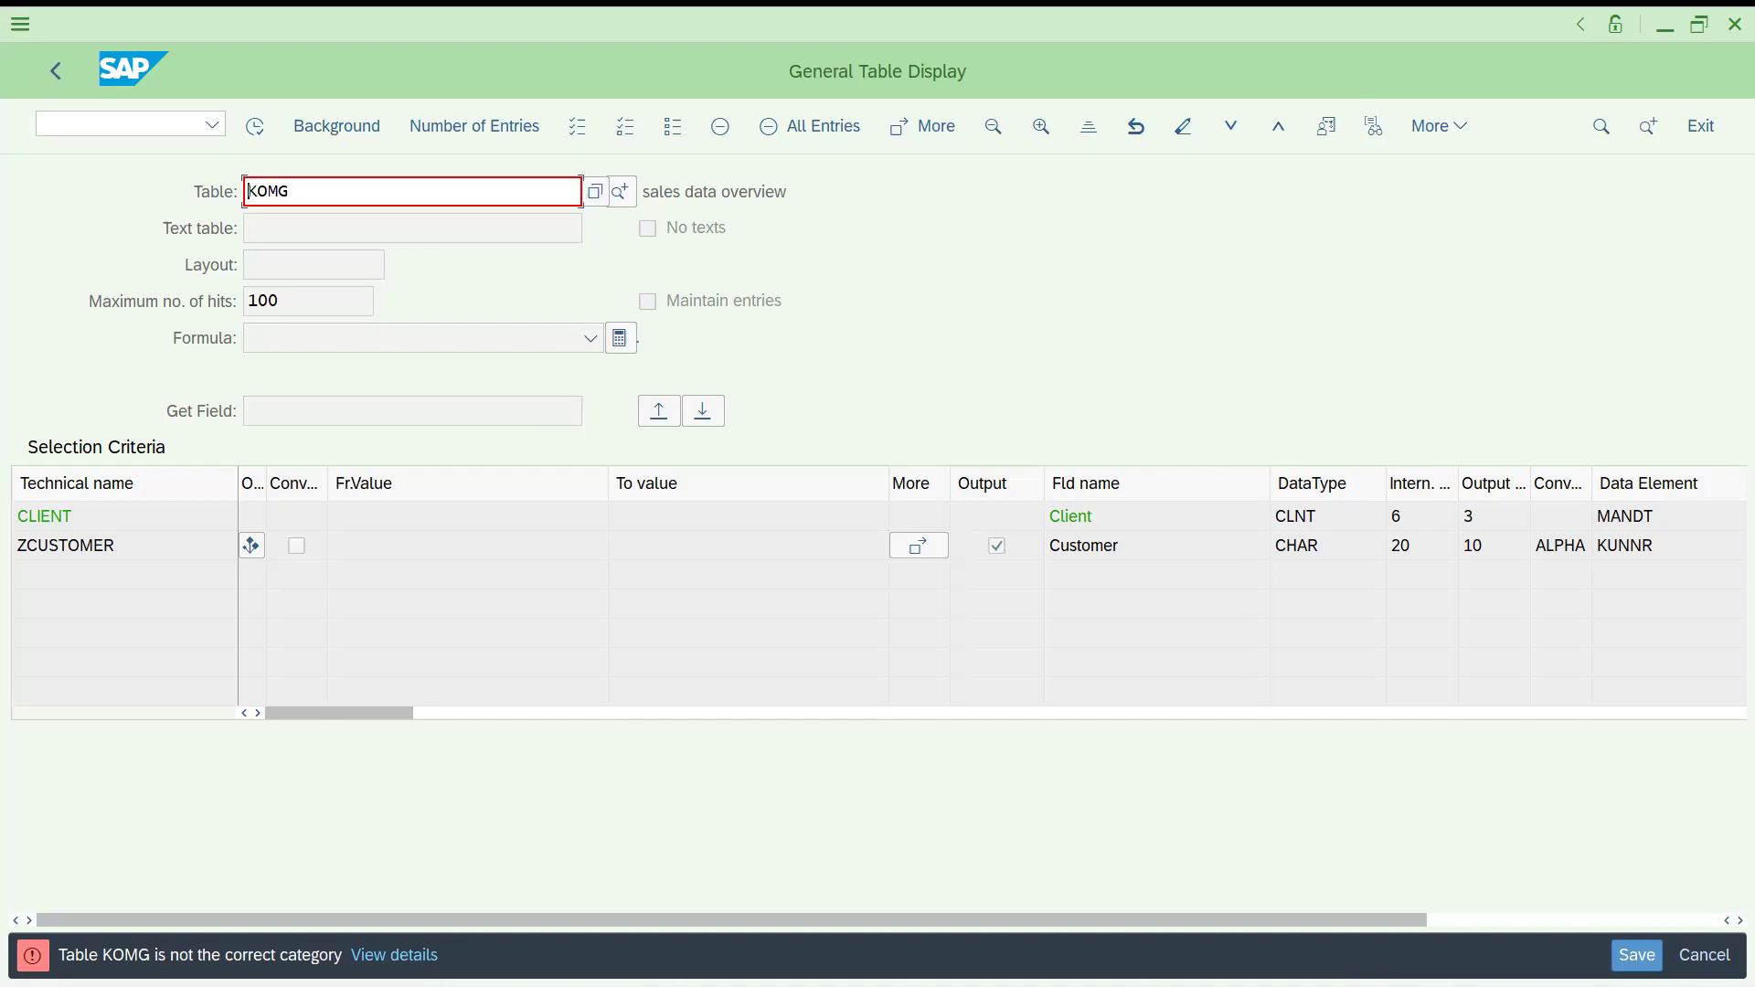
# Step: Read the detailed explanation of the message for table KOMG and close it
pyautogui.click(419, 770)
pyautogui.press('F1')
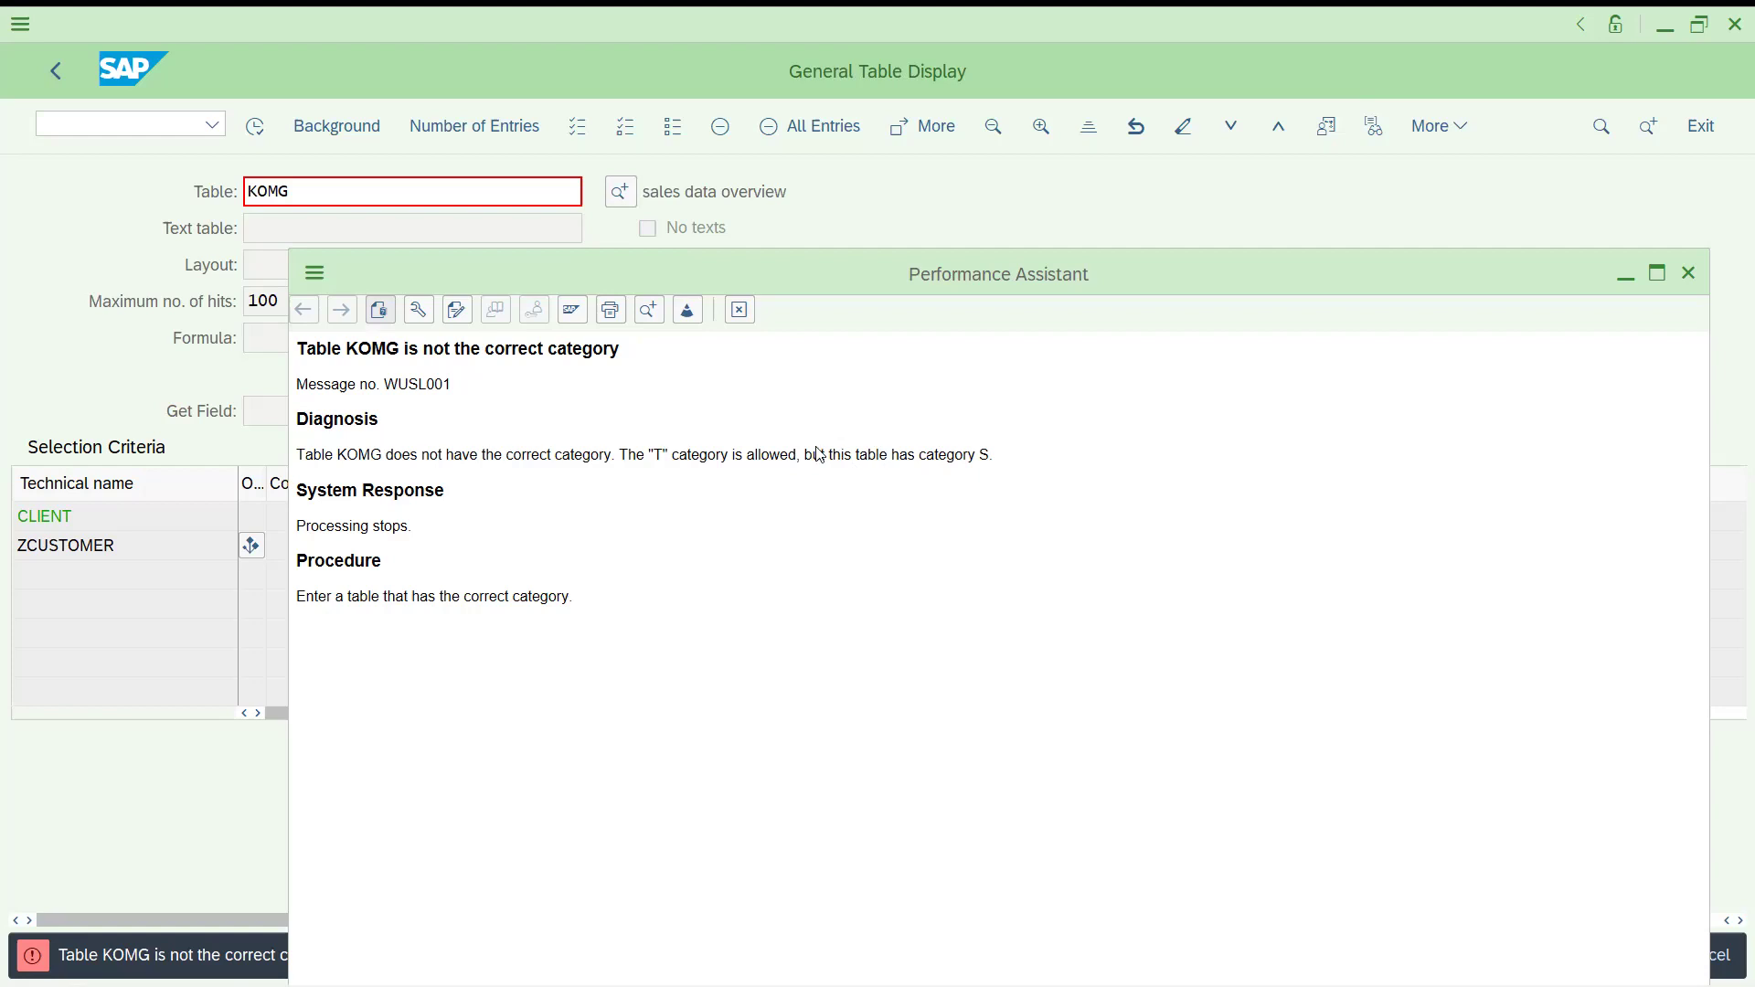
pyautogui.click(740, 310)
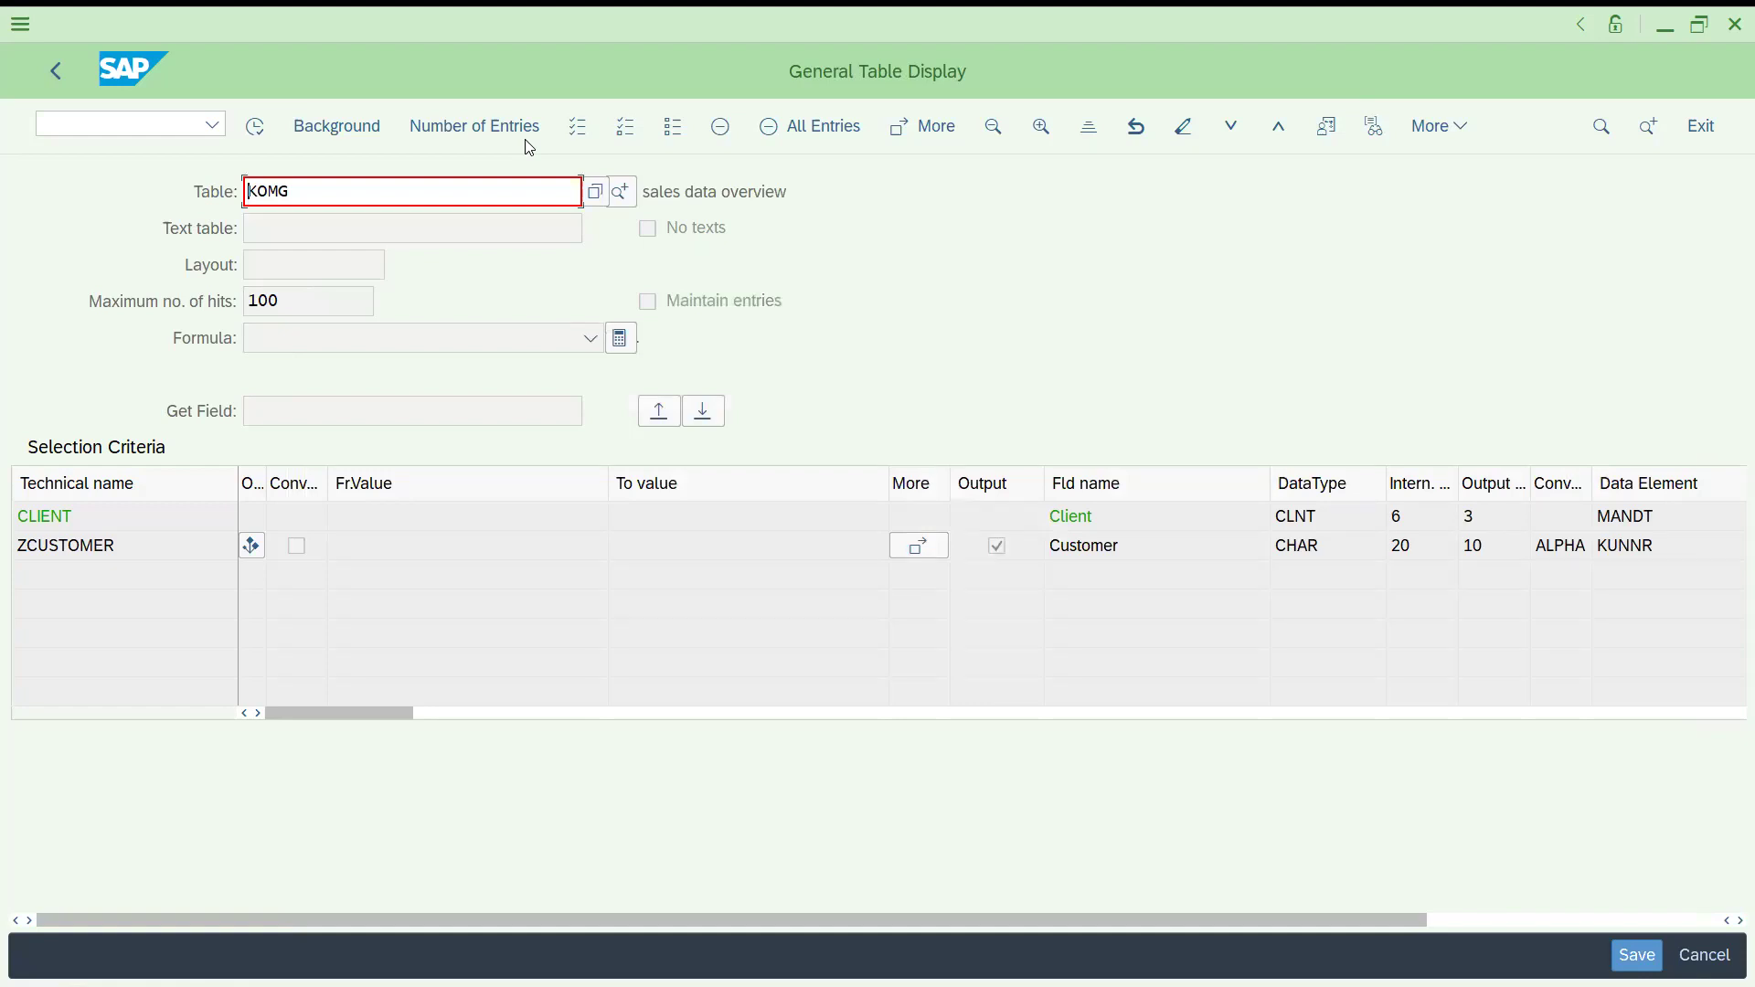
# Step: Return to the ABAP Dictionary with /nse11 and display the definition of KOMG
pyautogui.click(116, 121)
pyautogui.write('/nse11')
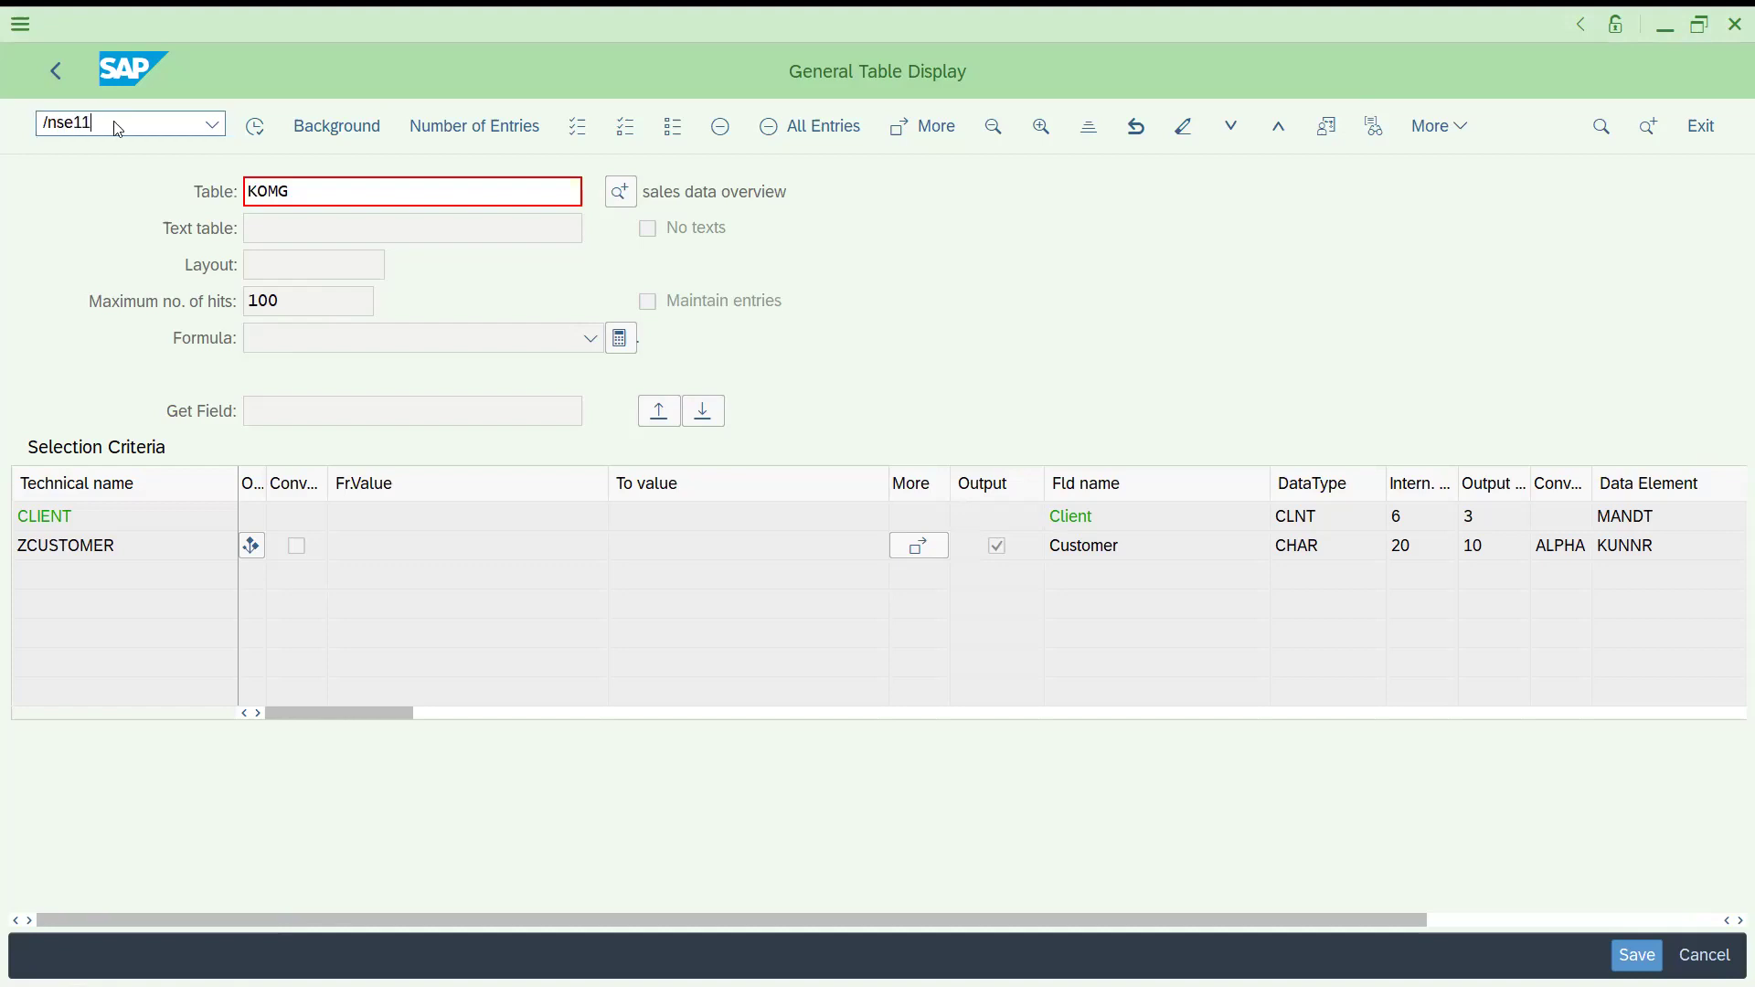
pyautogui.press('Return')
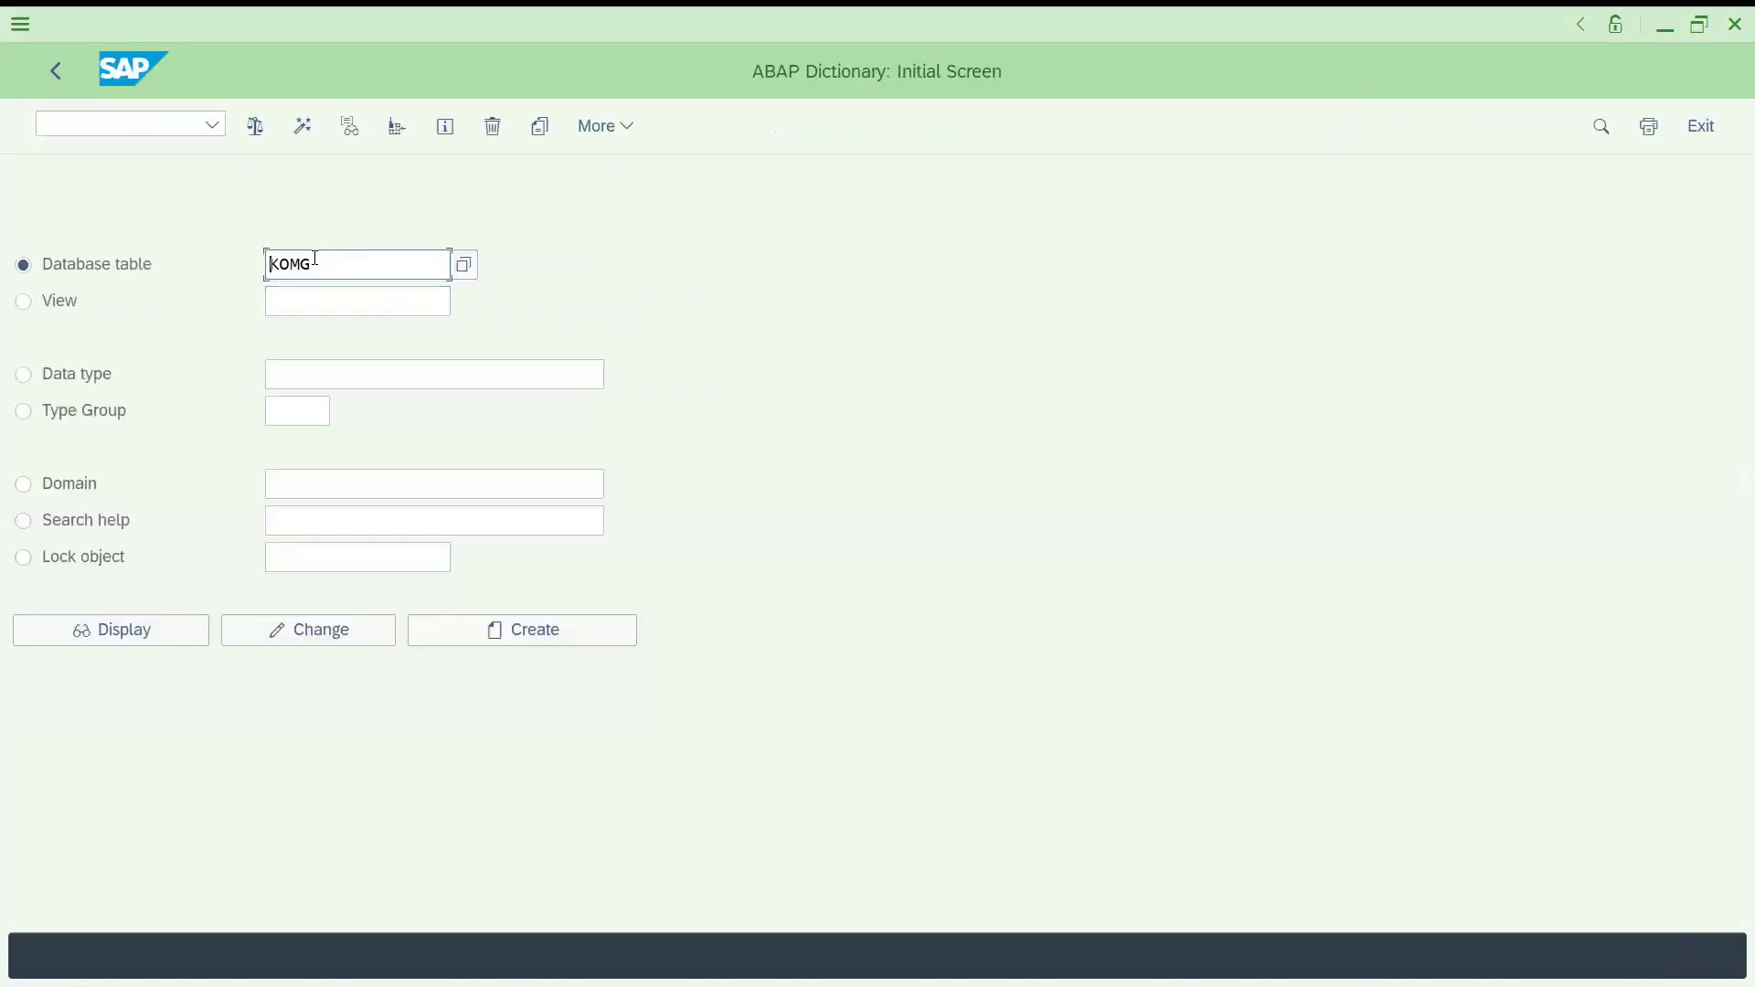
pyautogui.click(155, 650)
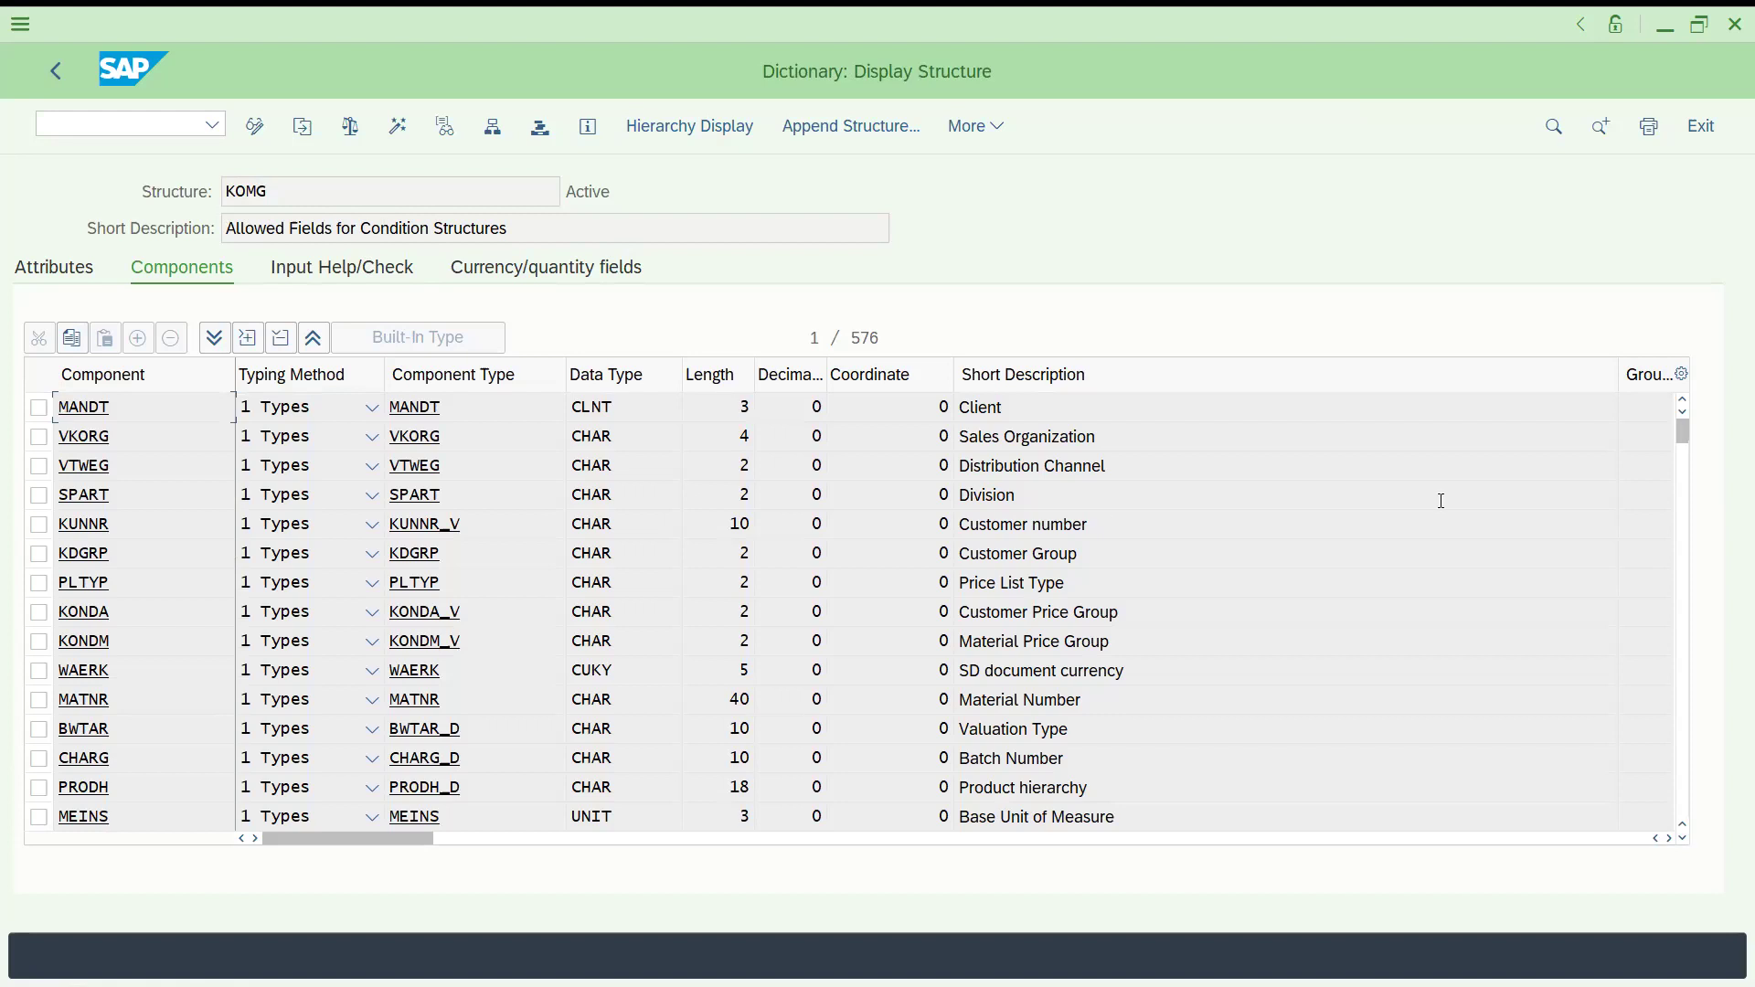
# Step: Examine the component list of structure KOMG, including its included fields and short descriptions
pyautogui.click(1684, 743)
pyautogui.click(1683, 742)
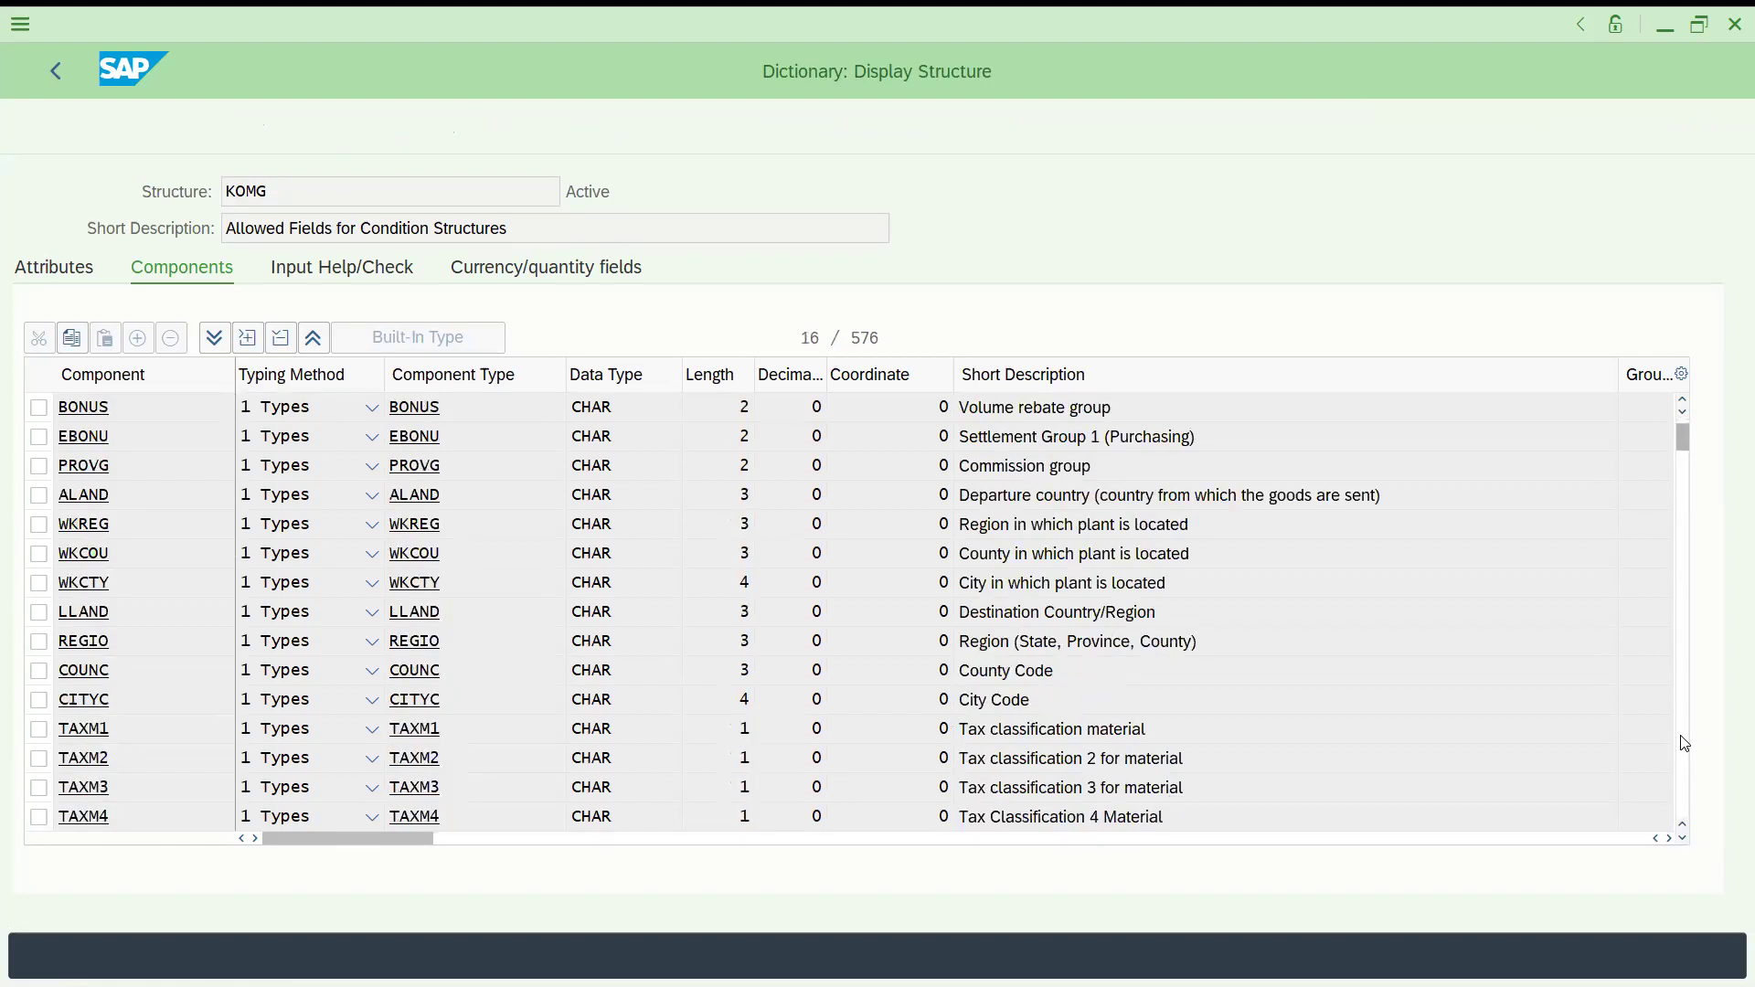
pyautogui.click(1683, 742)
pyautogui.click(1683, 743)
pyautogui.click(1683, 742)
pyautogui.click(1684, 743)
pyautogui.click(1683, 742)
pyautogui.click(1683, 743)
pyautogui.click(1683, 742)
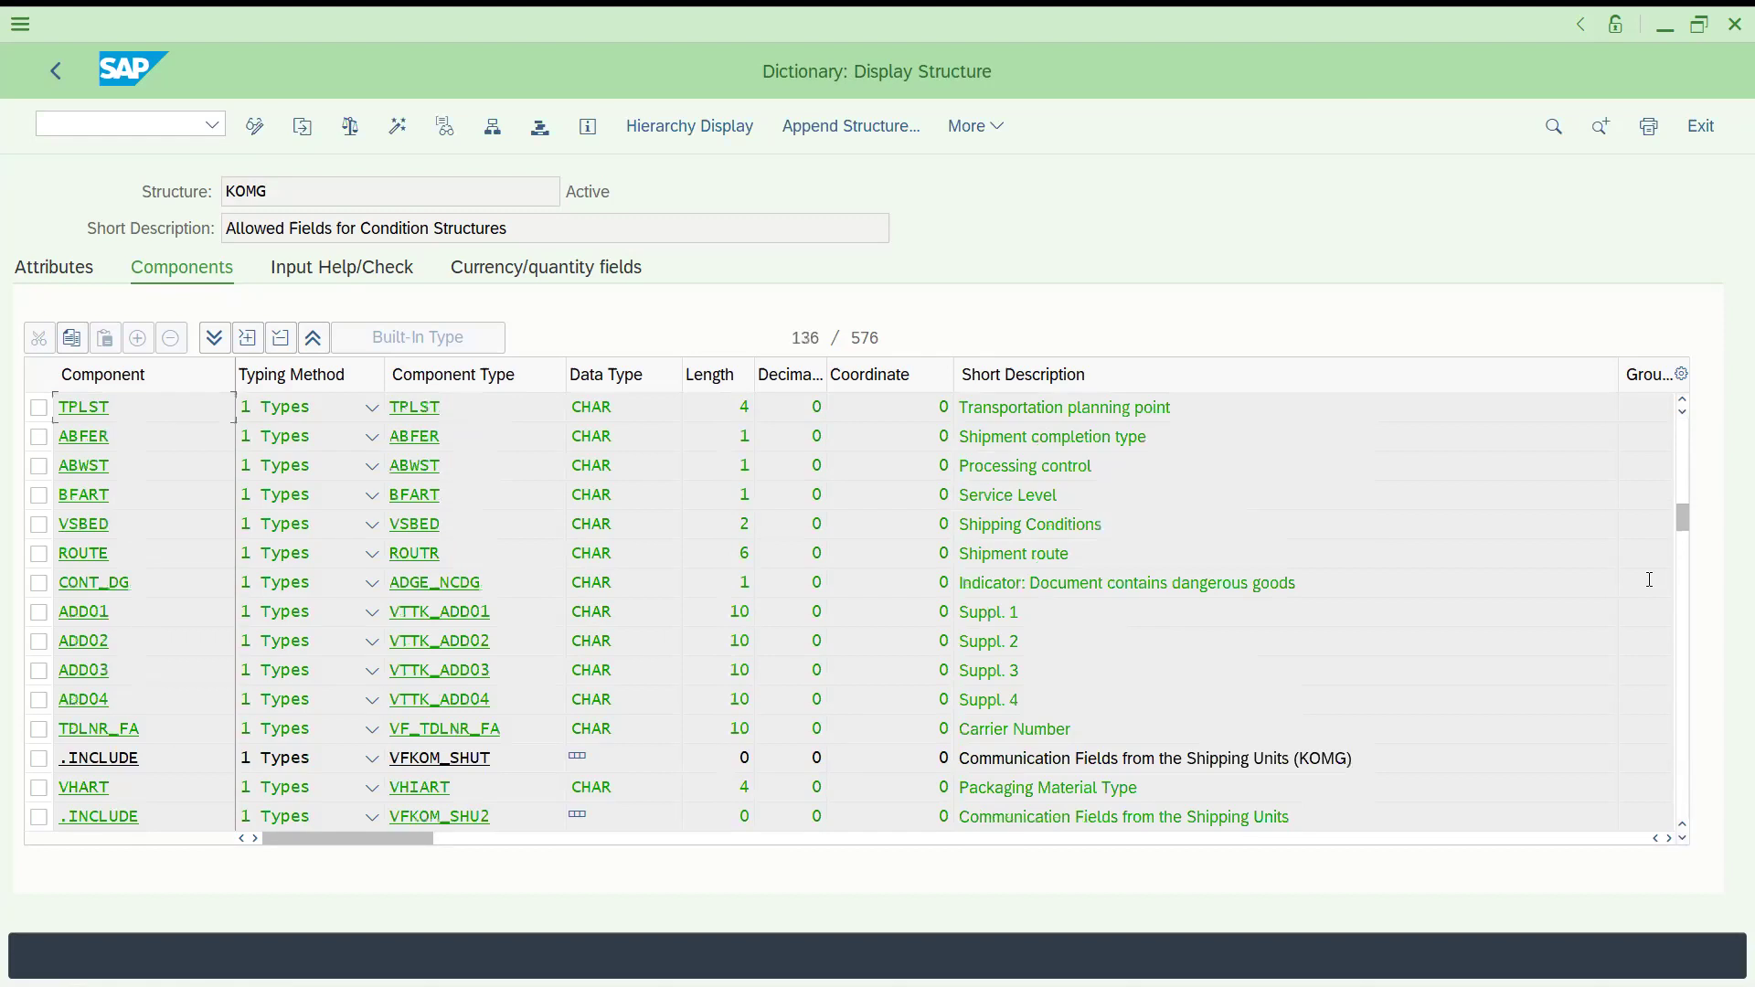
pyautogui.moveTo(1683, 525); pyautogui.dragTo(1671, 825)
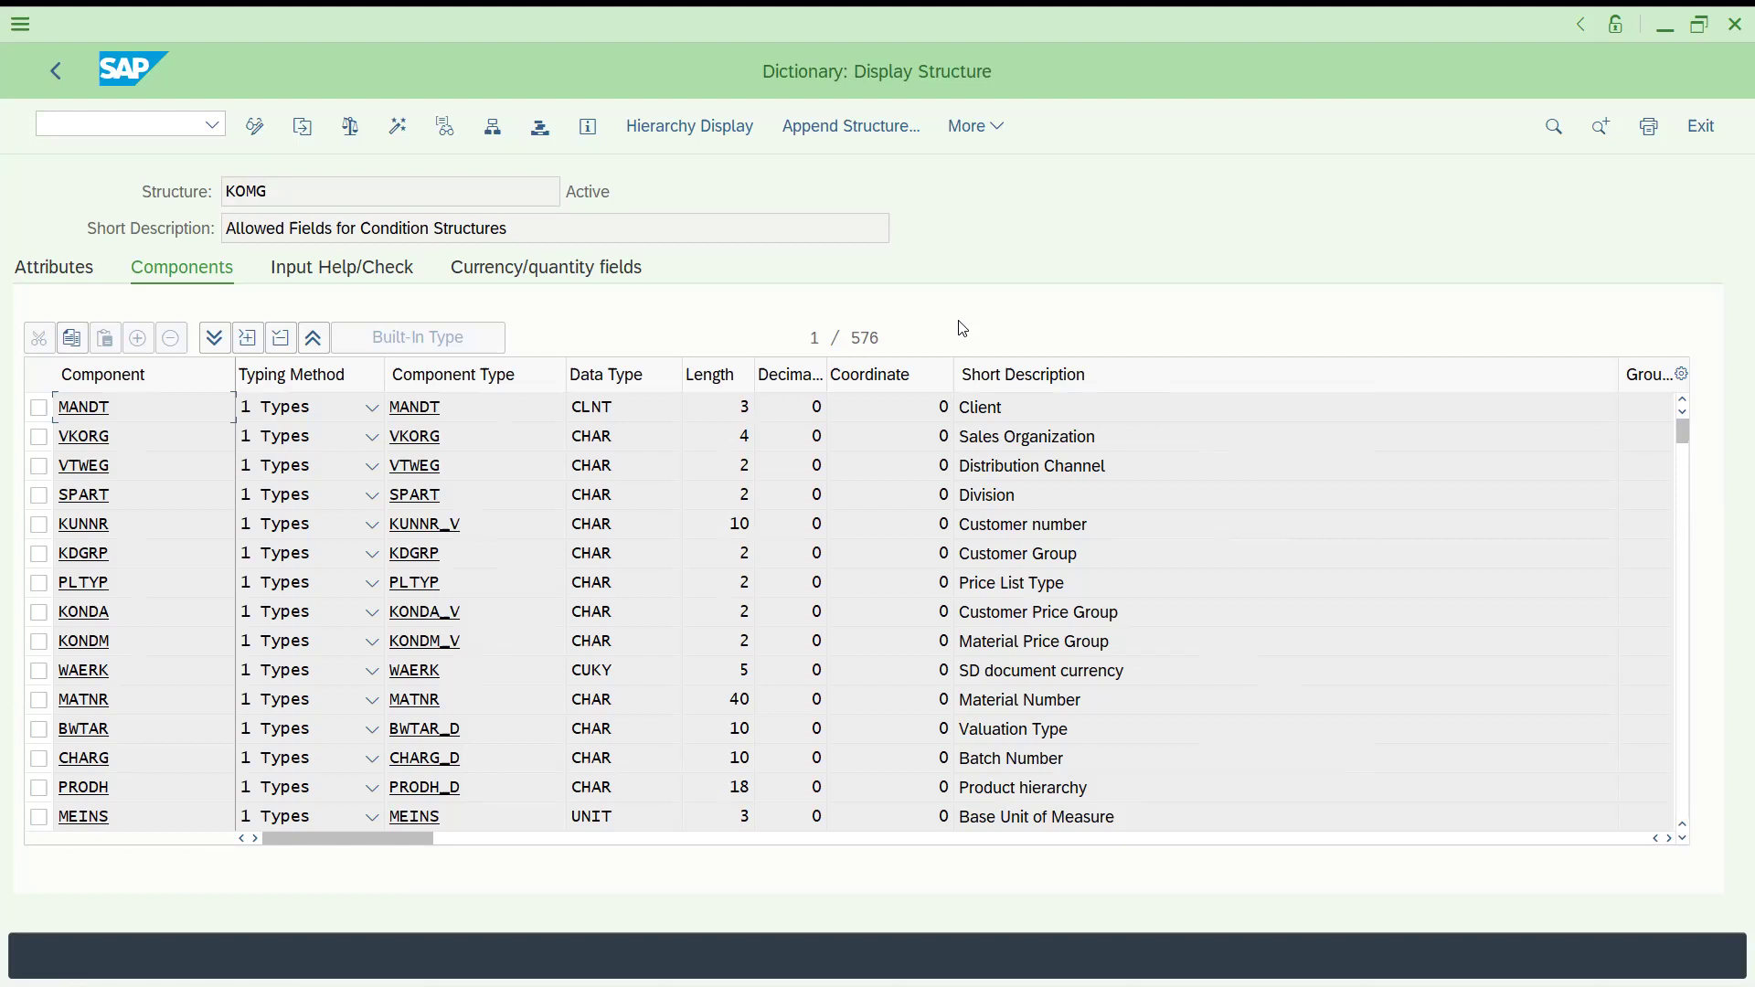
# Step: View the list of append structures for KOMG and close it
pyautogui.click(534, 231)
pyautogui.click(826, 133)
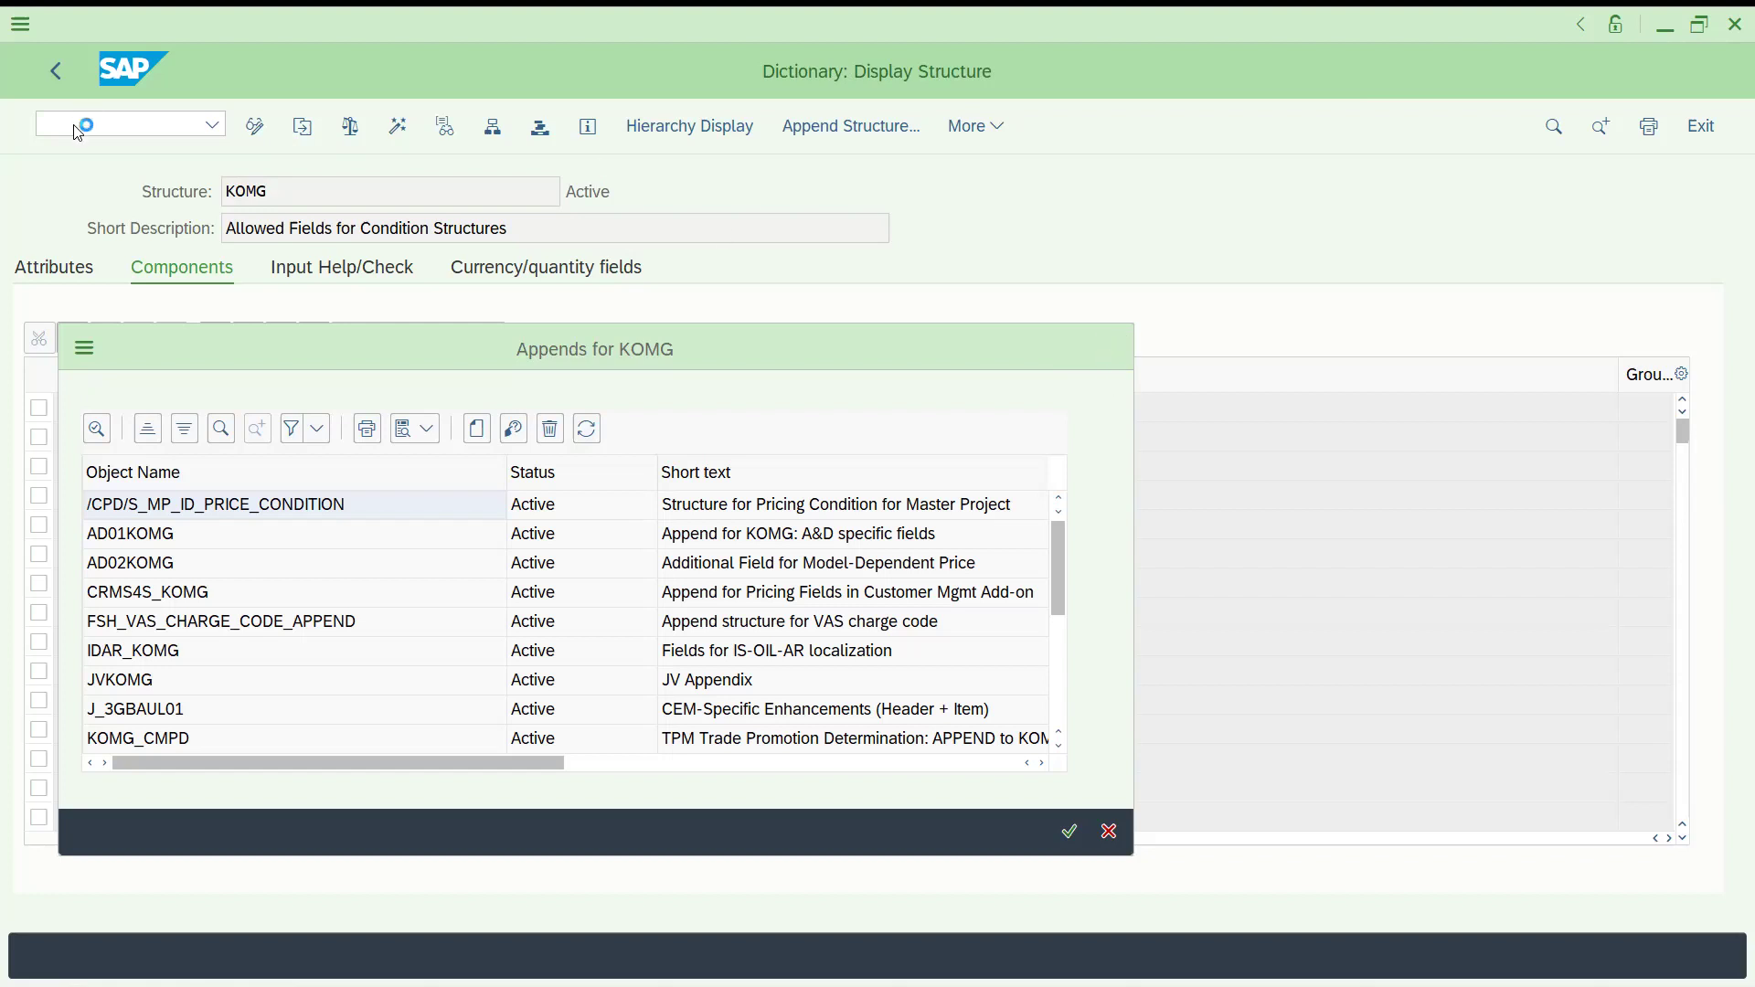
pyautogui.press('Escape')
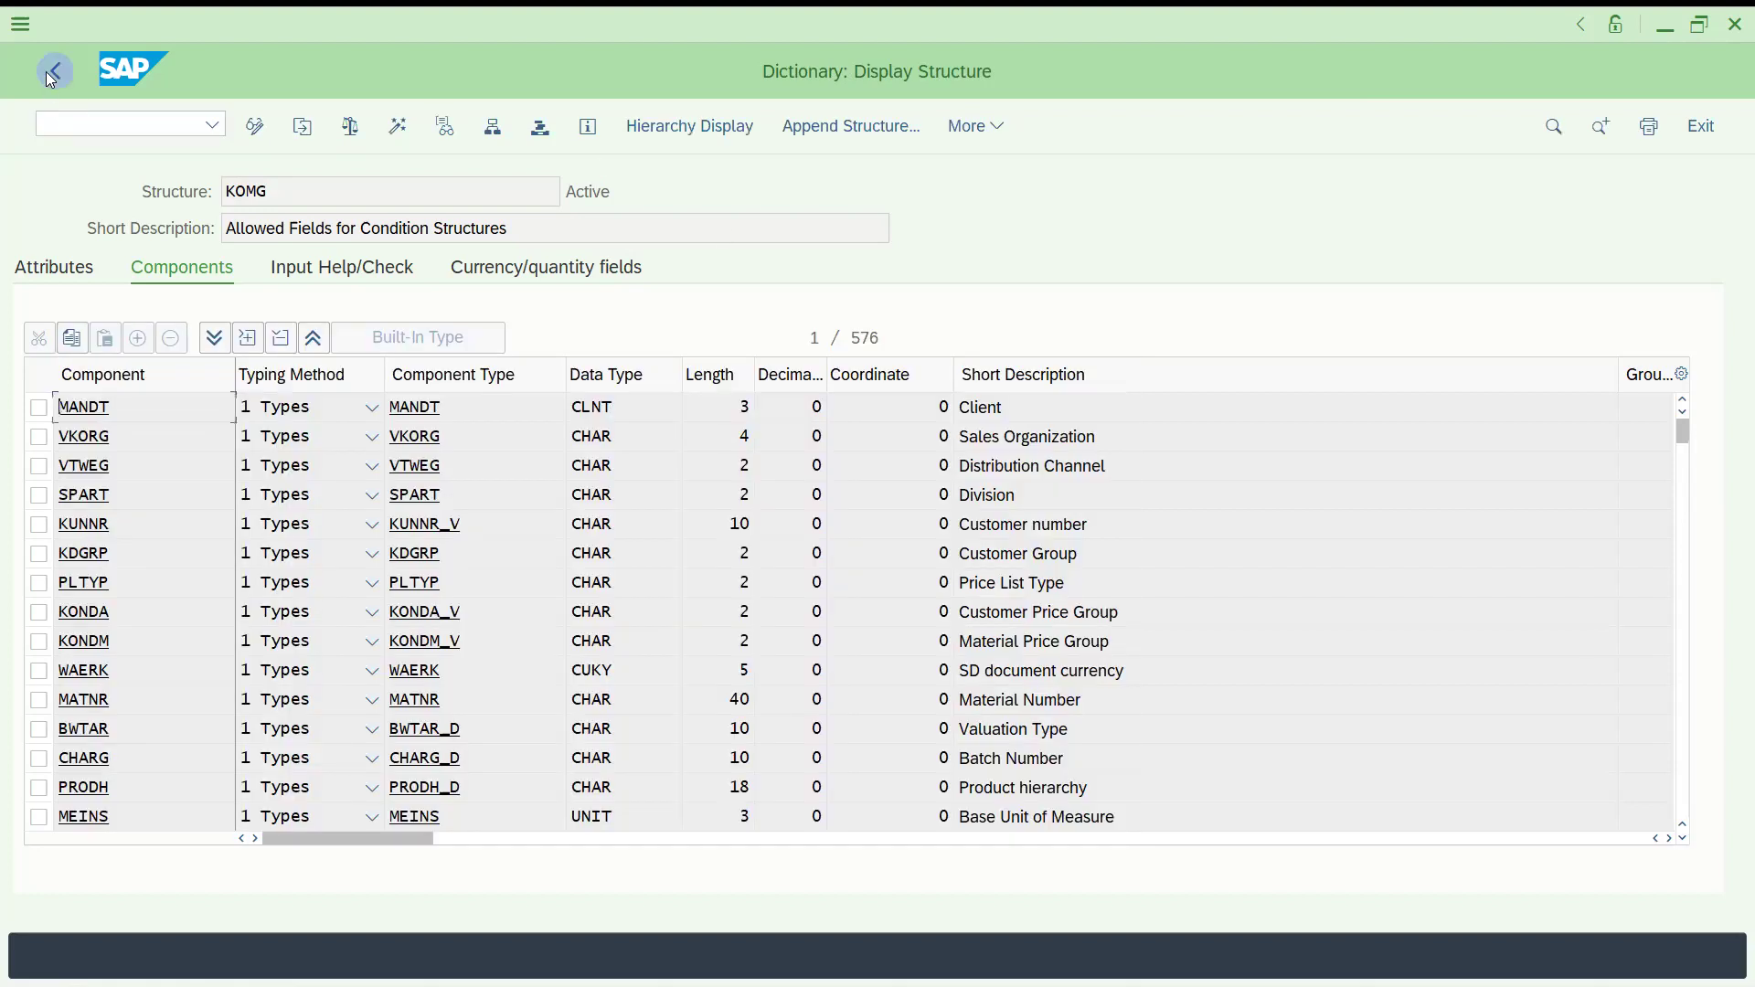
# Step: Go back to the ABAP Dictionary initial screen and display the definition of table VBAK
pyautogui.press('F3')
pyautogui.write('vbak')
pyautogui.press('Return')
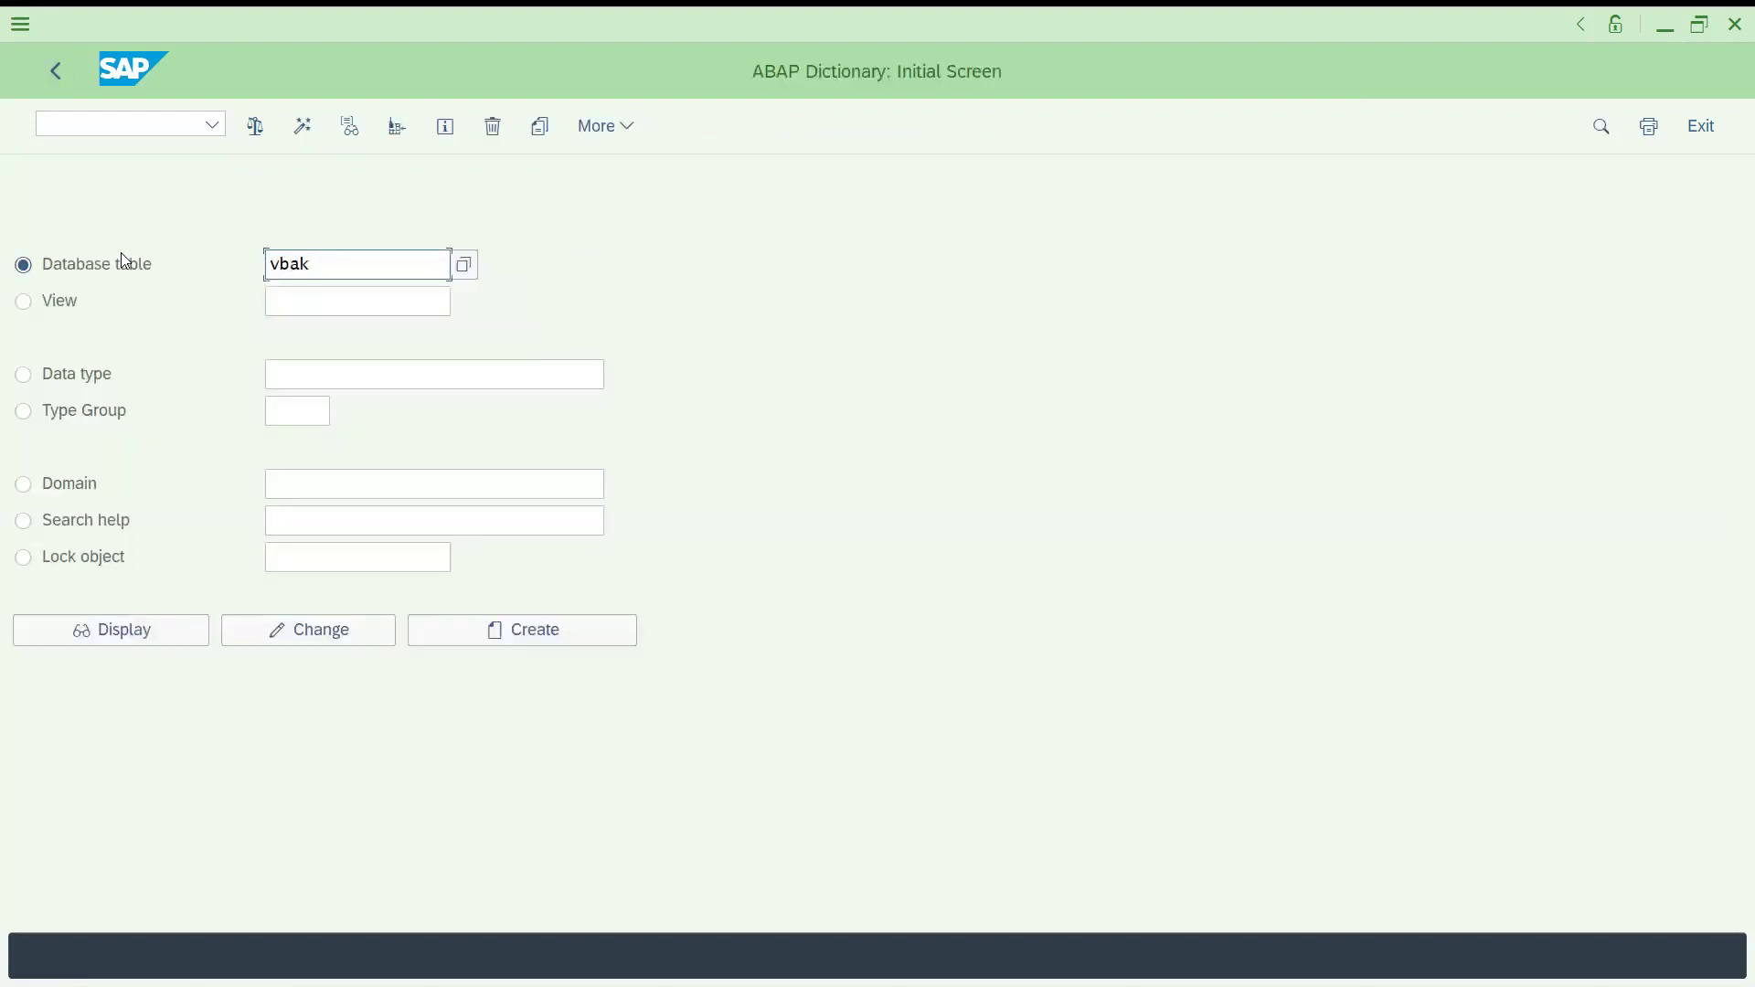
pyautogui.click(151, 640)
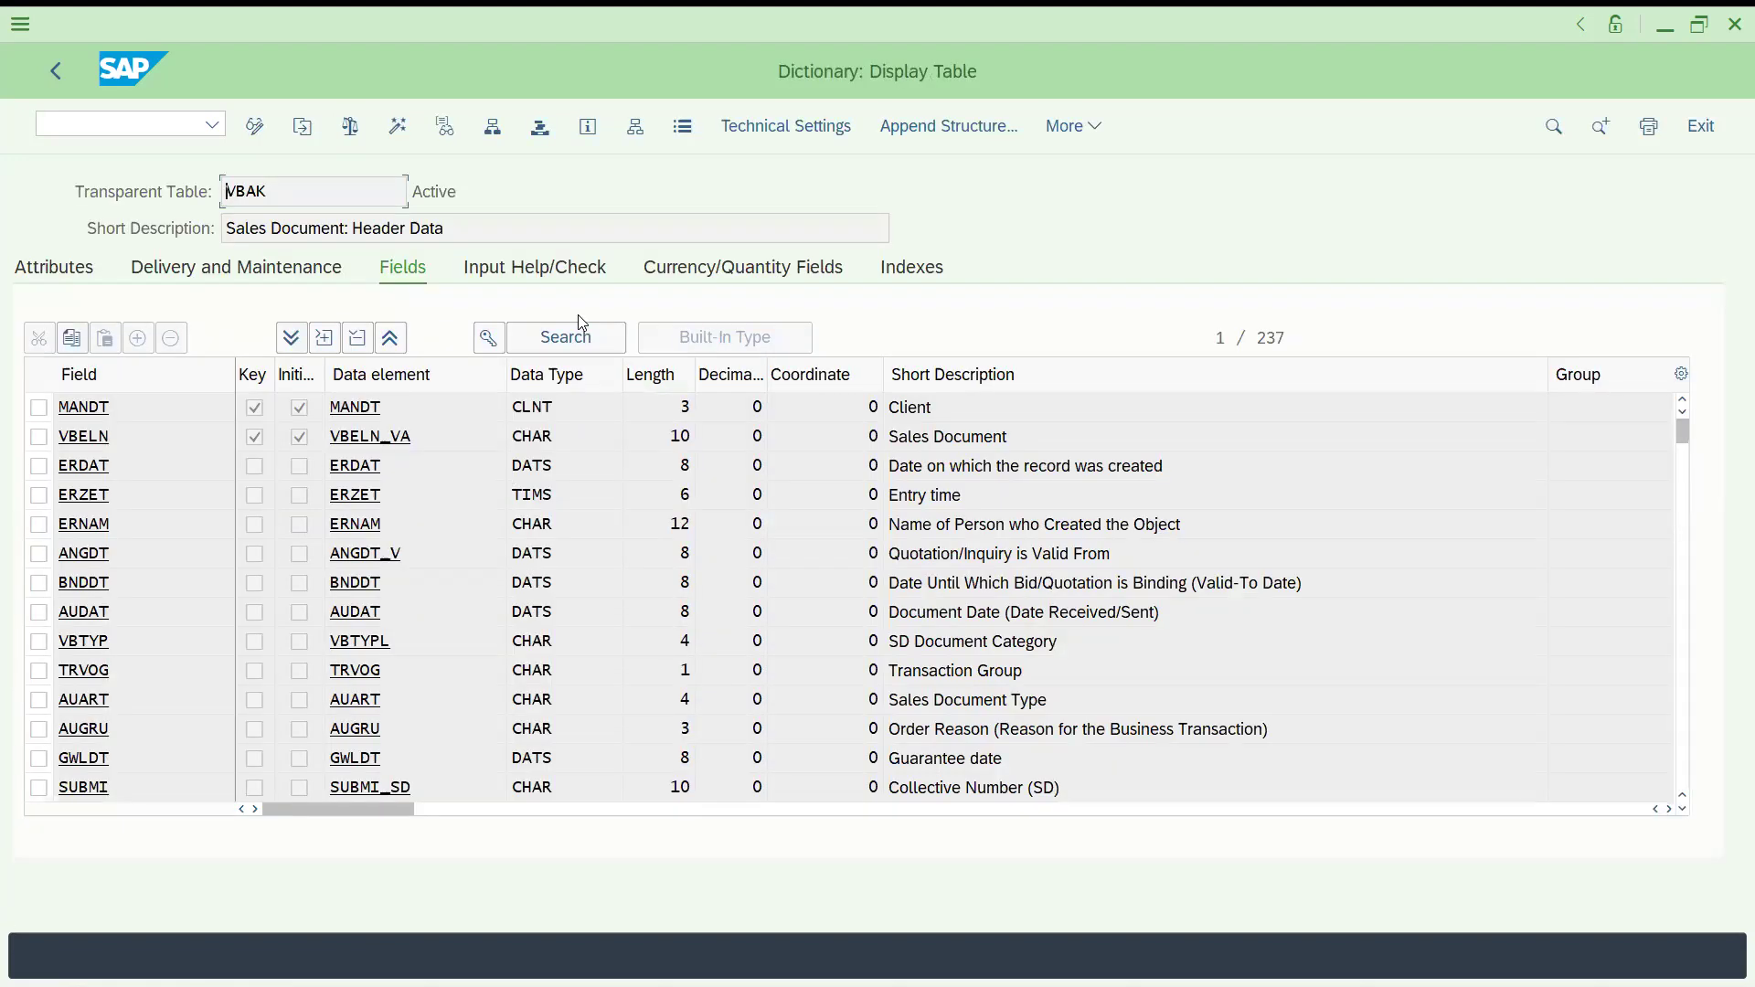
# Step: Display the contents of table VBAK without selection criteria, then return to its table definition
pyautogui.click(685, 137)
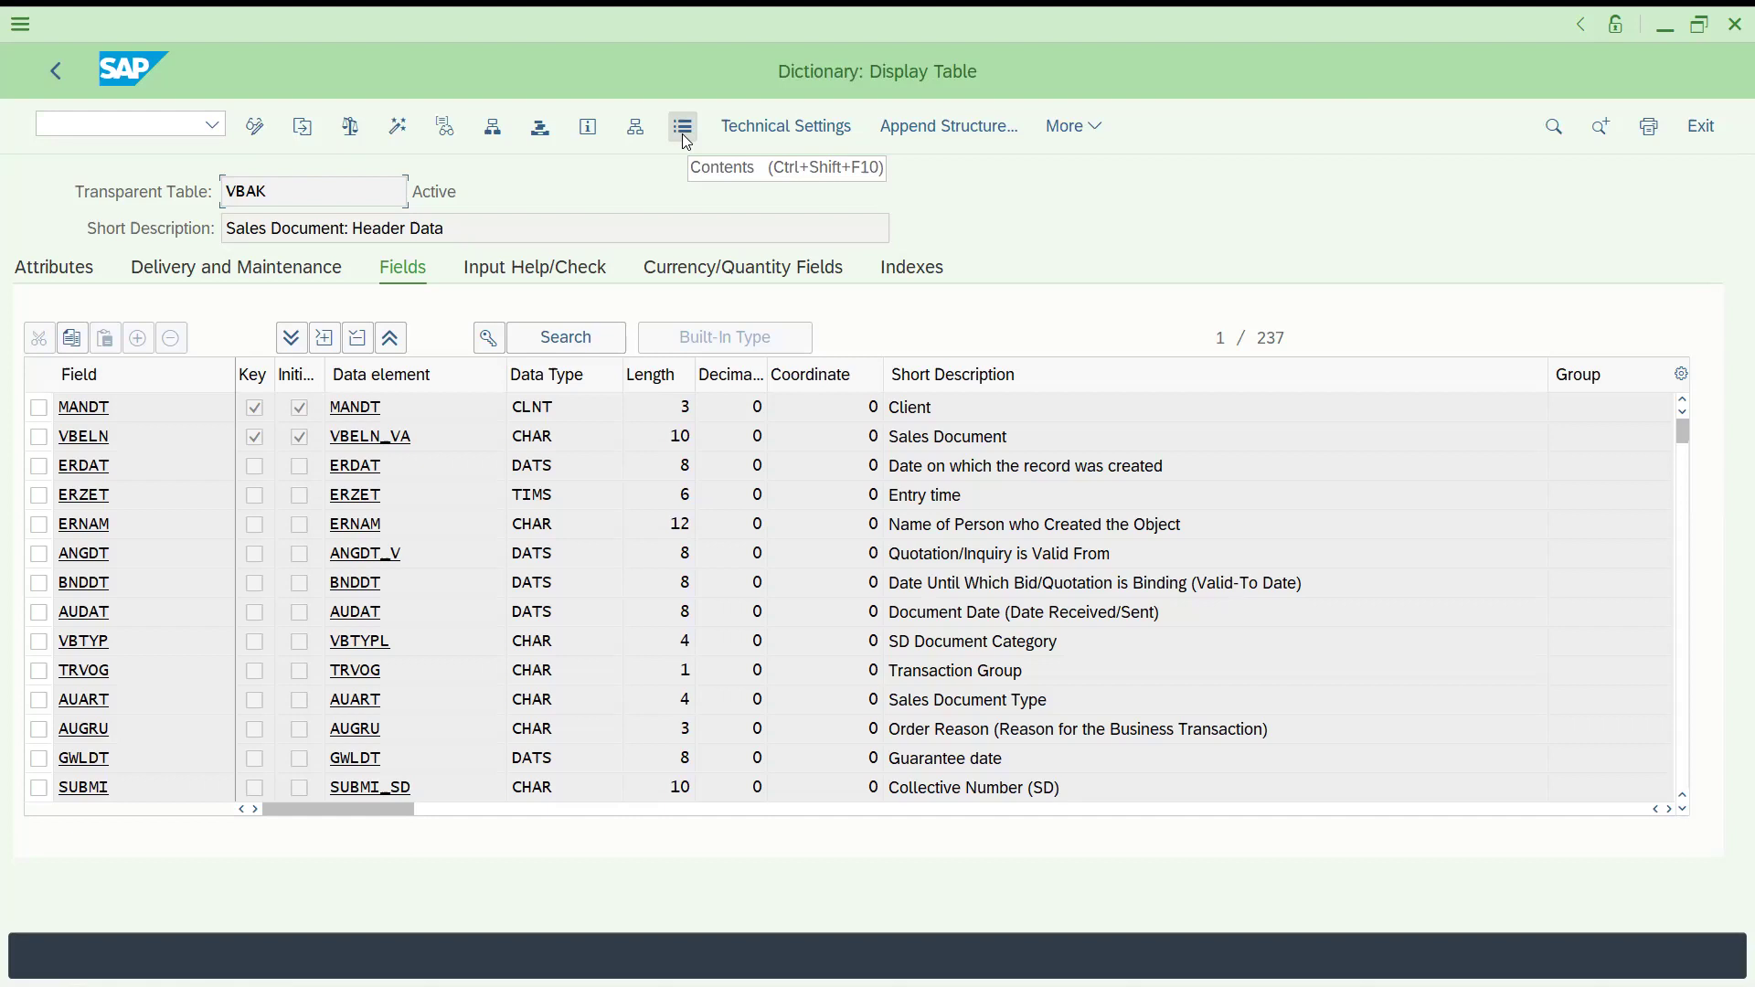
pyautogui.click(684, 137)
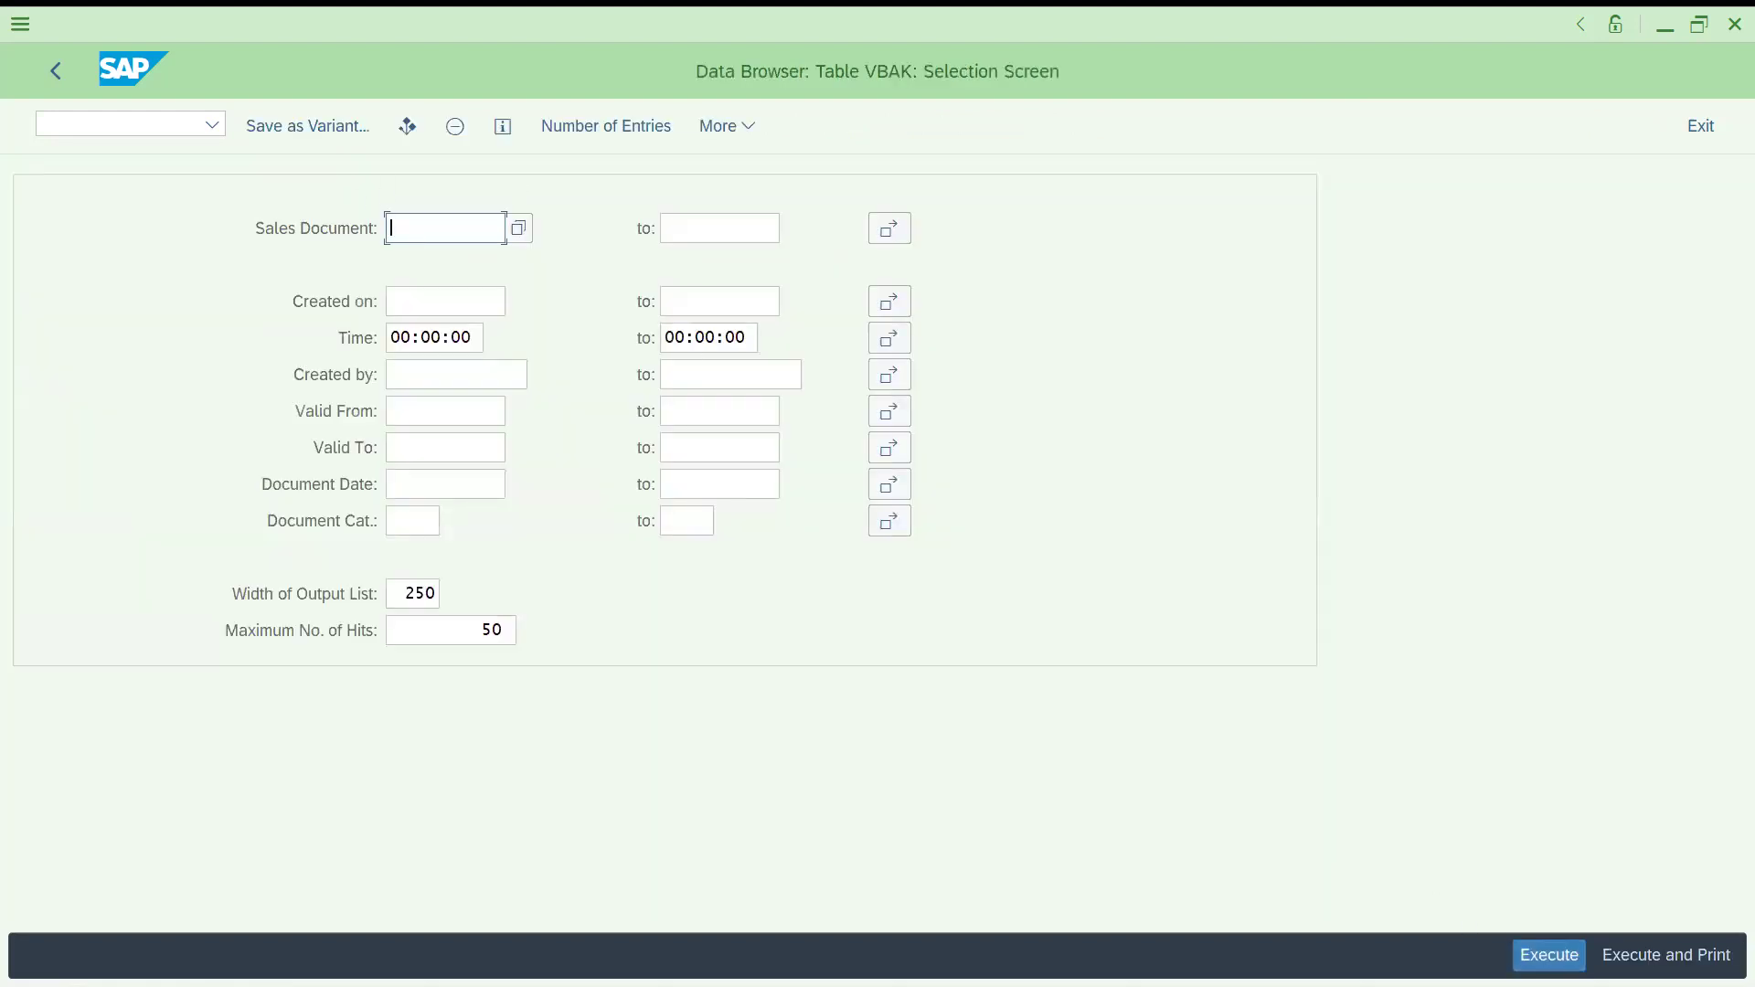
pyautogui.click(1549, 954)
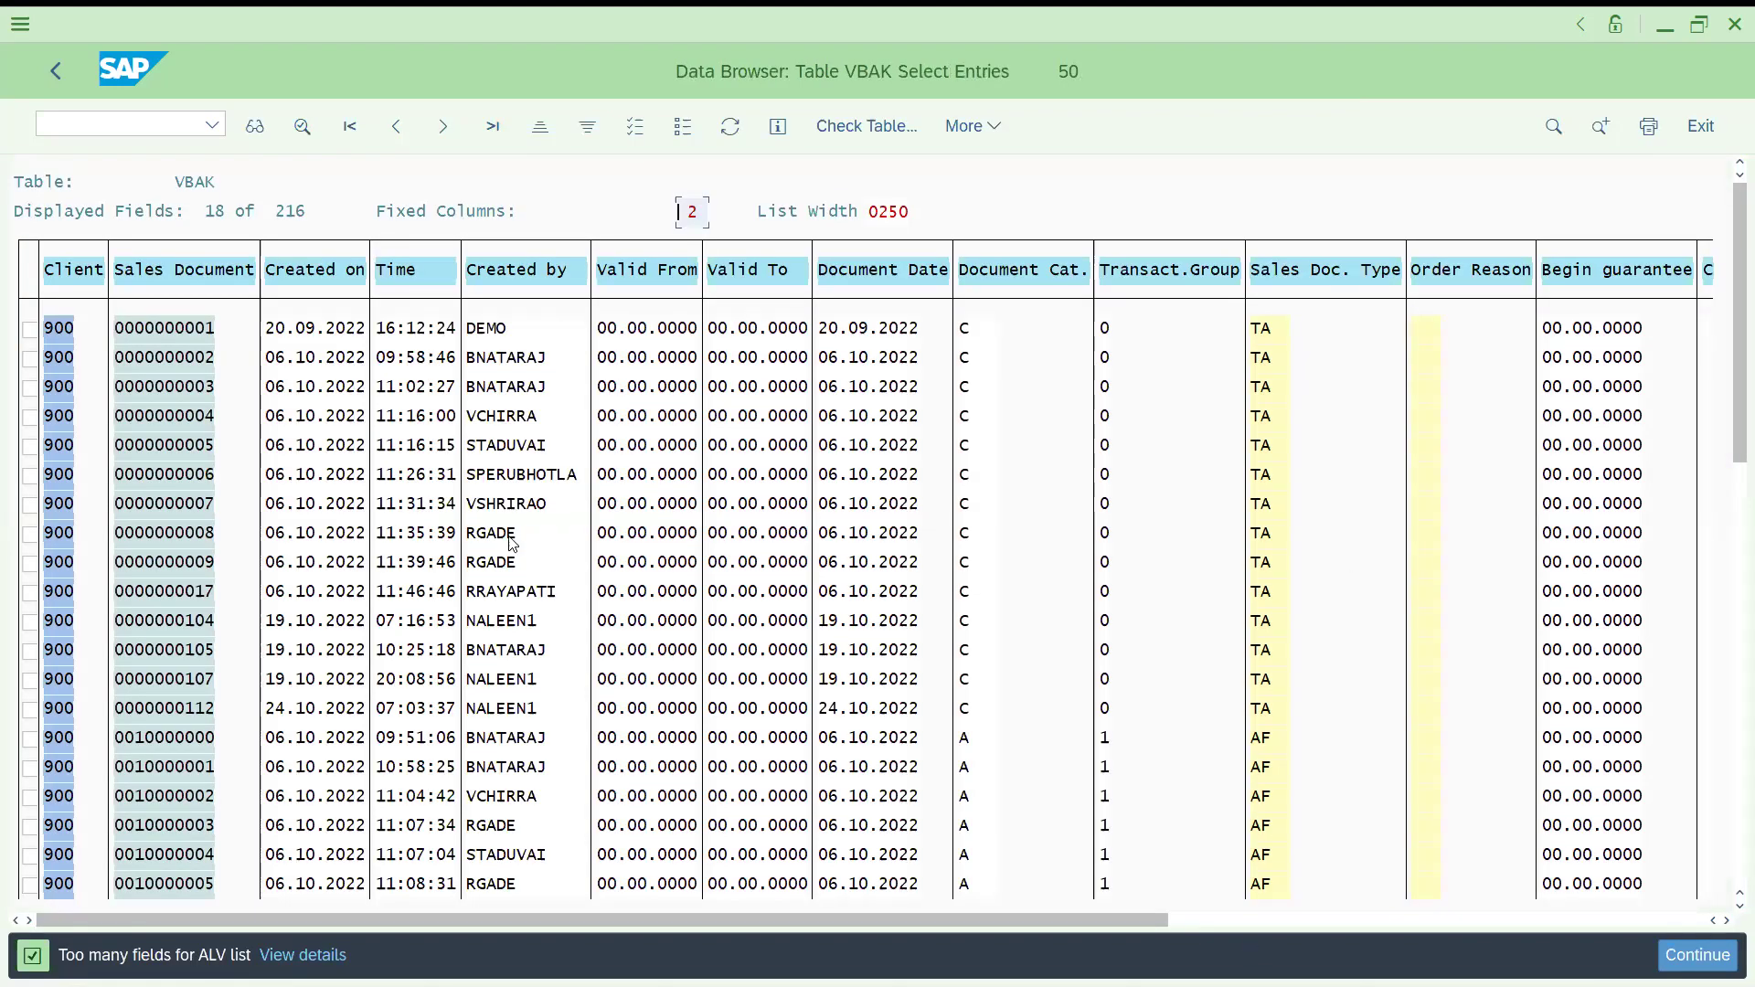
pyautogui.click(56, 72)
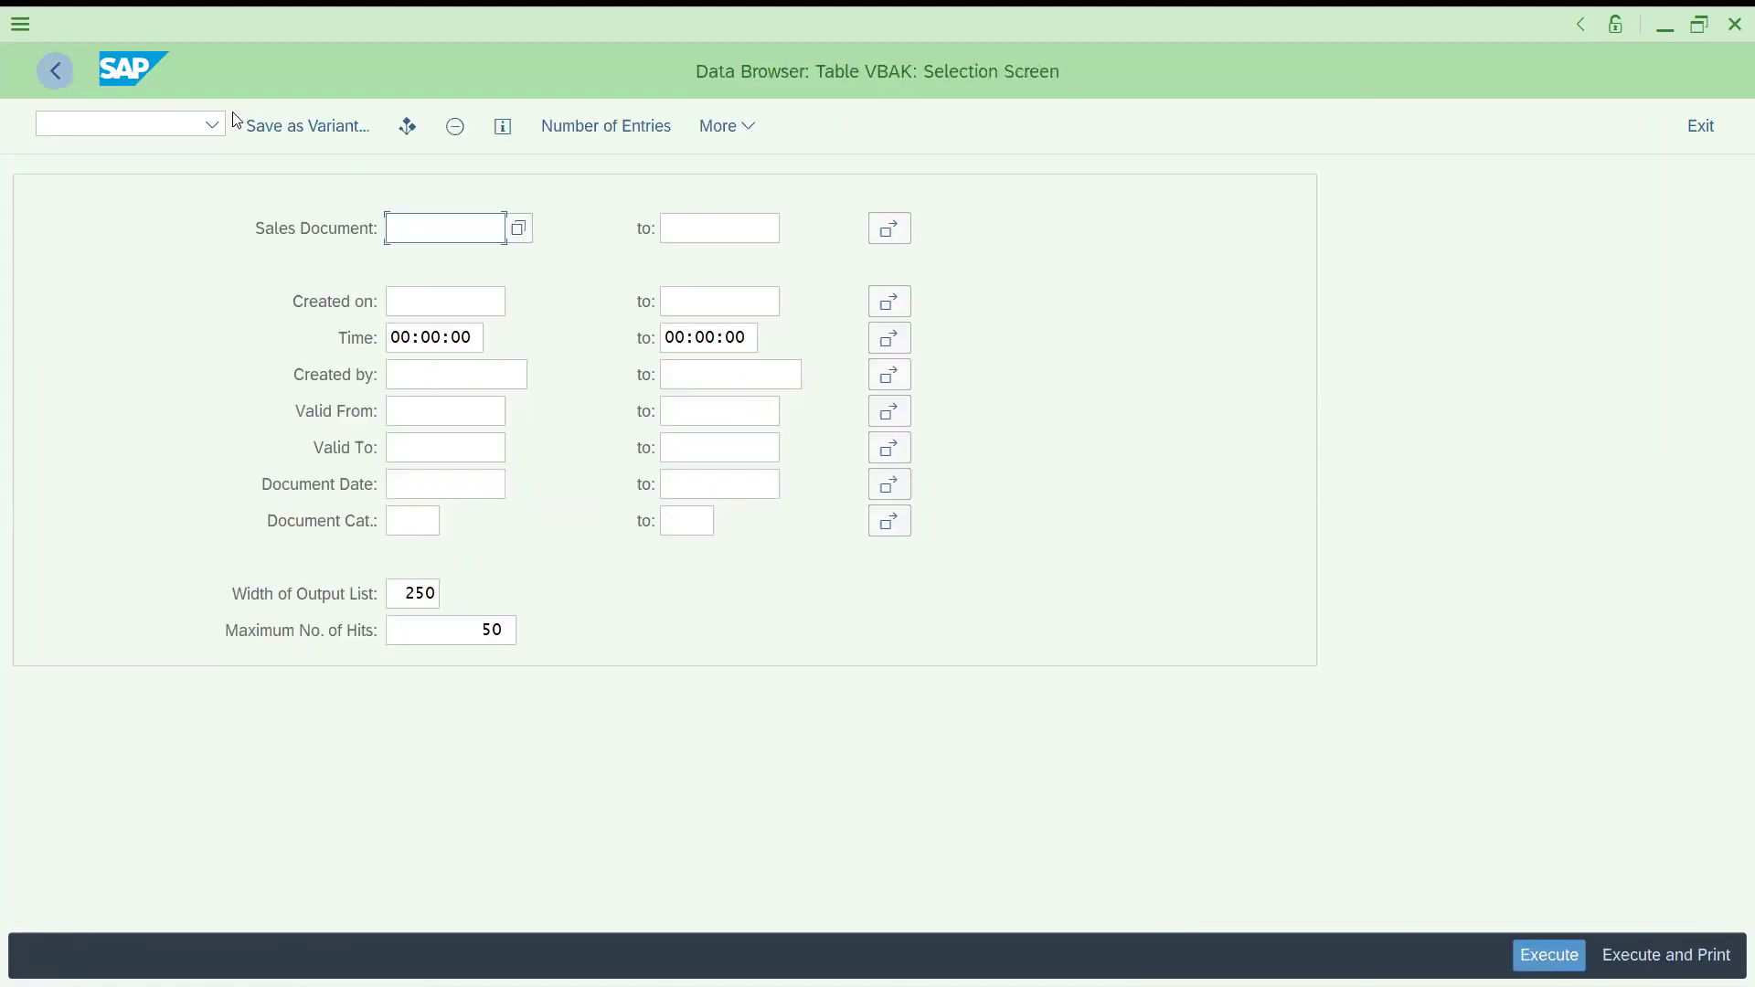
pyautogui.click(56, 70)
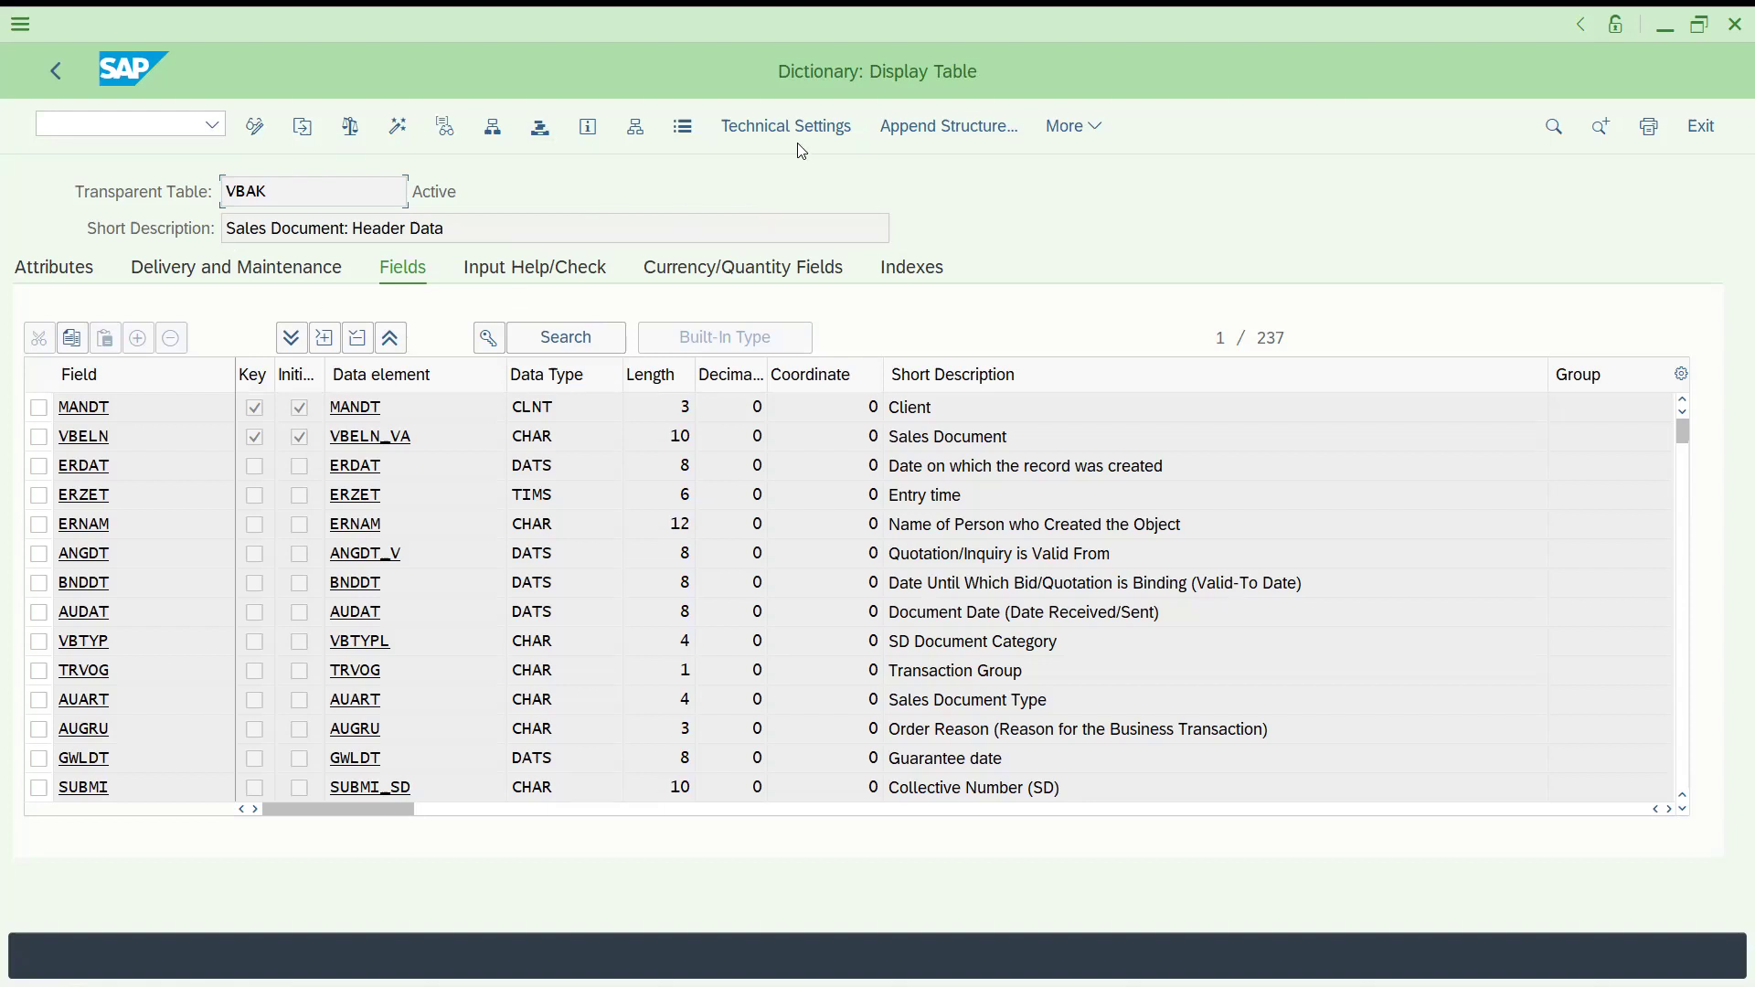
# Step: Look through the fields of table VBAK and open the data element ERDAT
pyautogui.click(1074, 134)
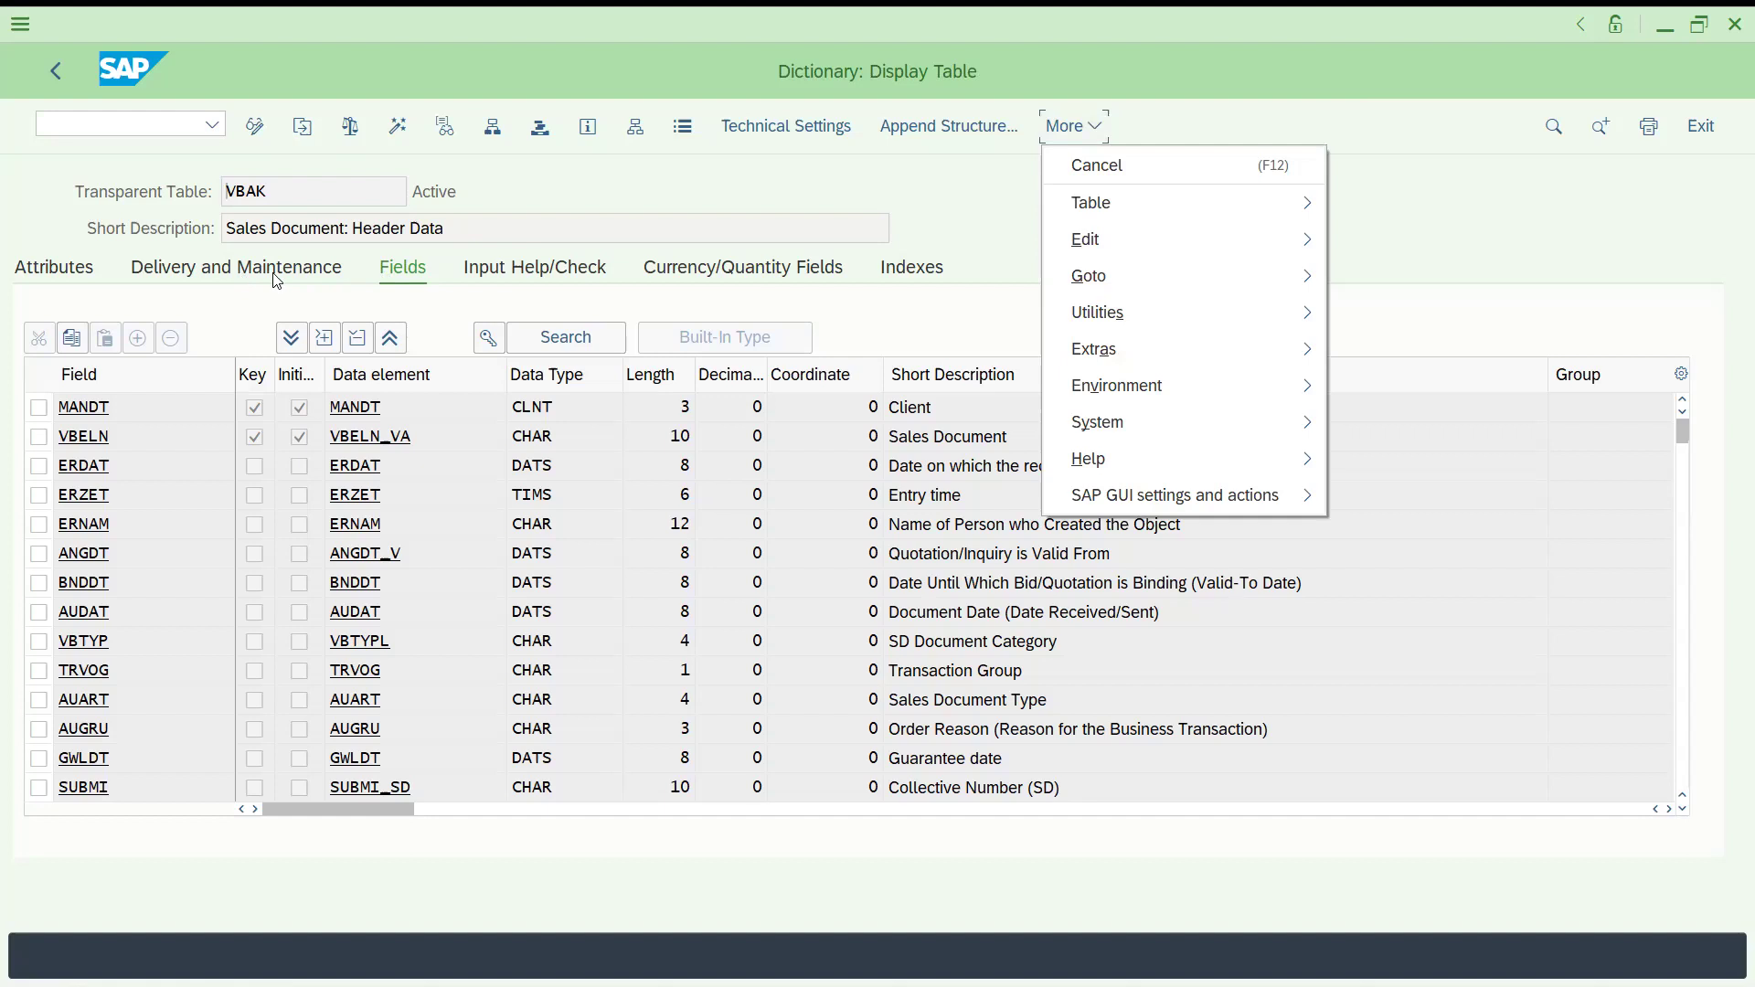
pyautogui.click(1692, 714)
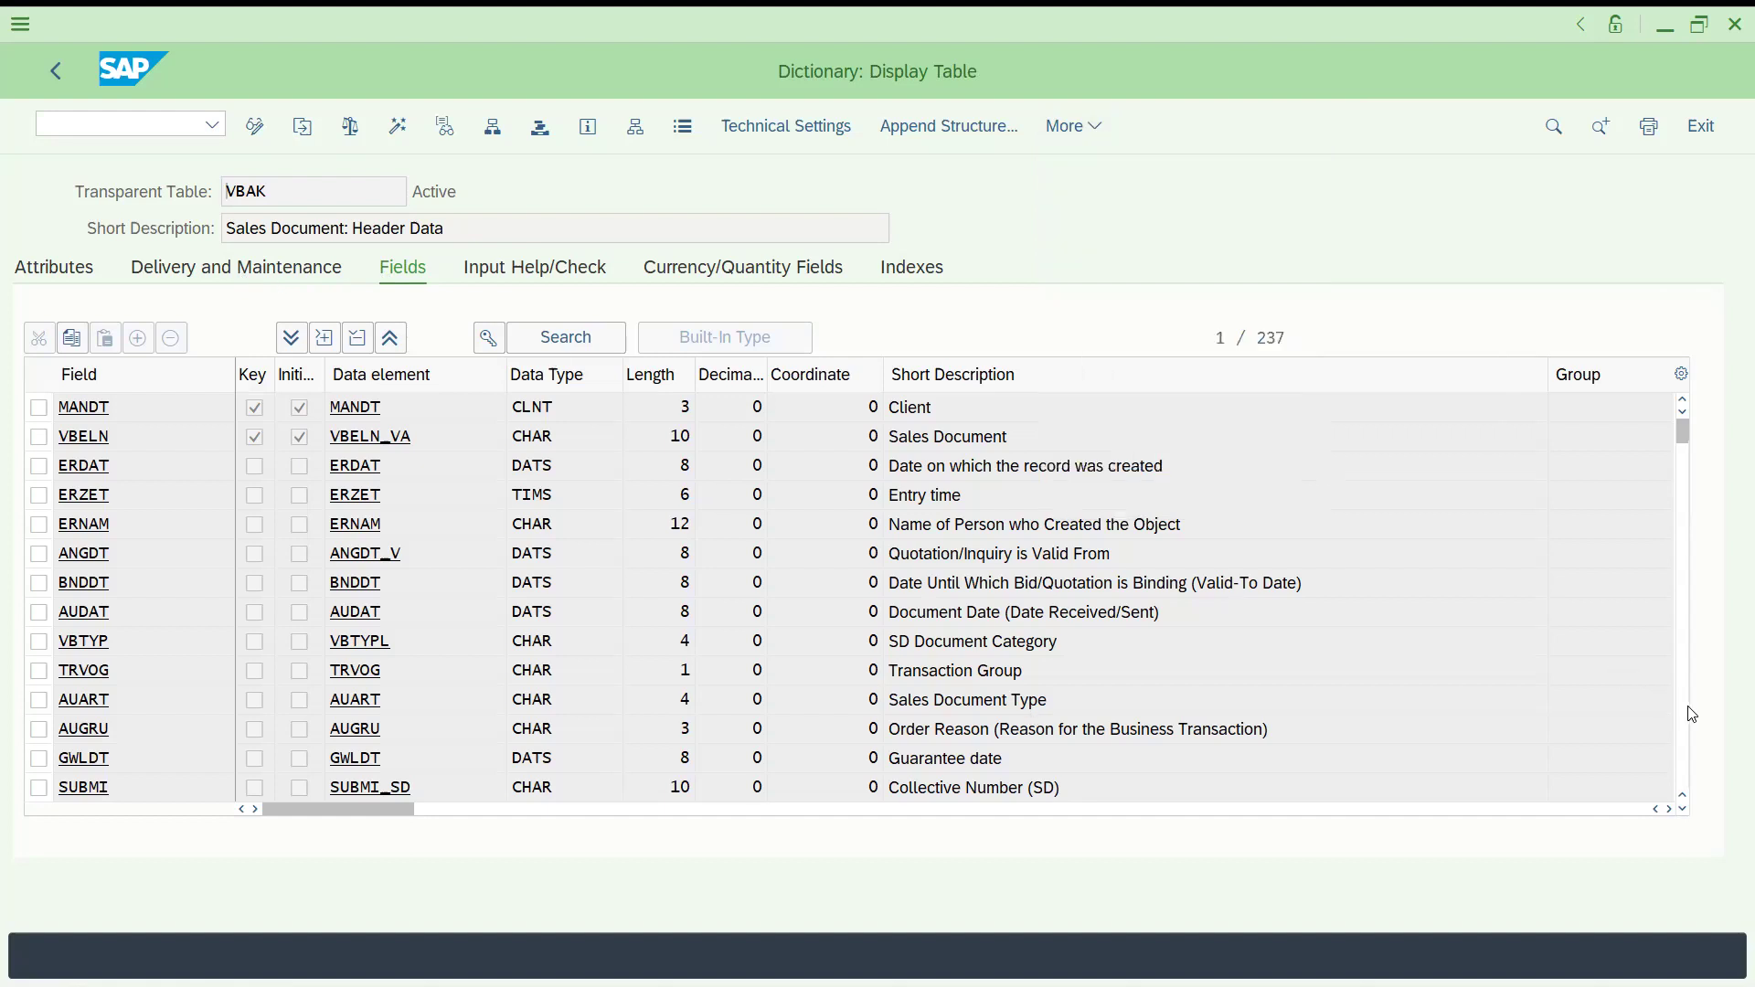
pyautogui.click(1682, 457)
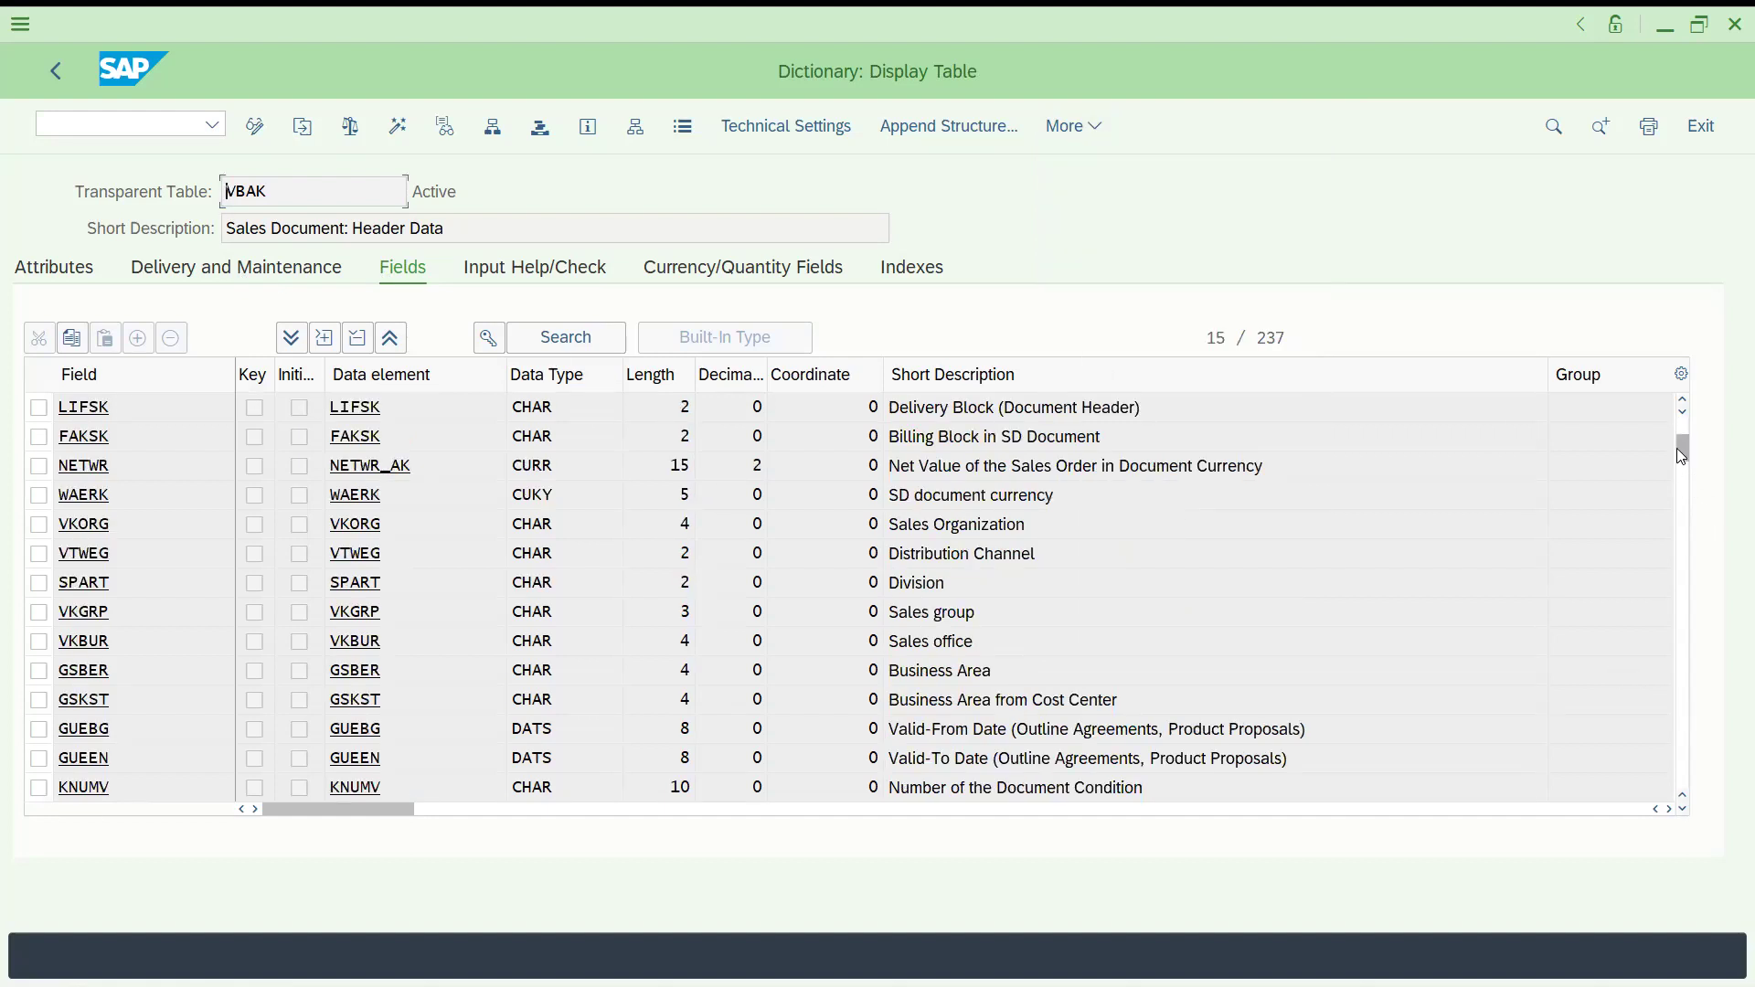
pyautogui.scroll(5, 1665, 393)
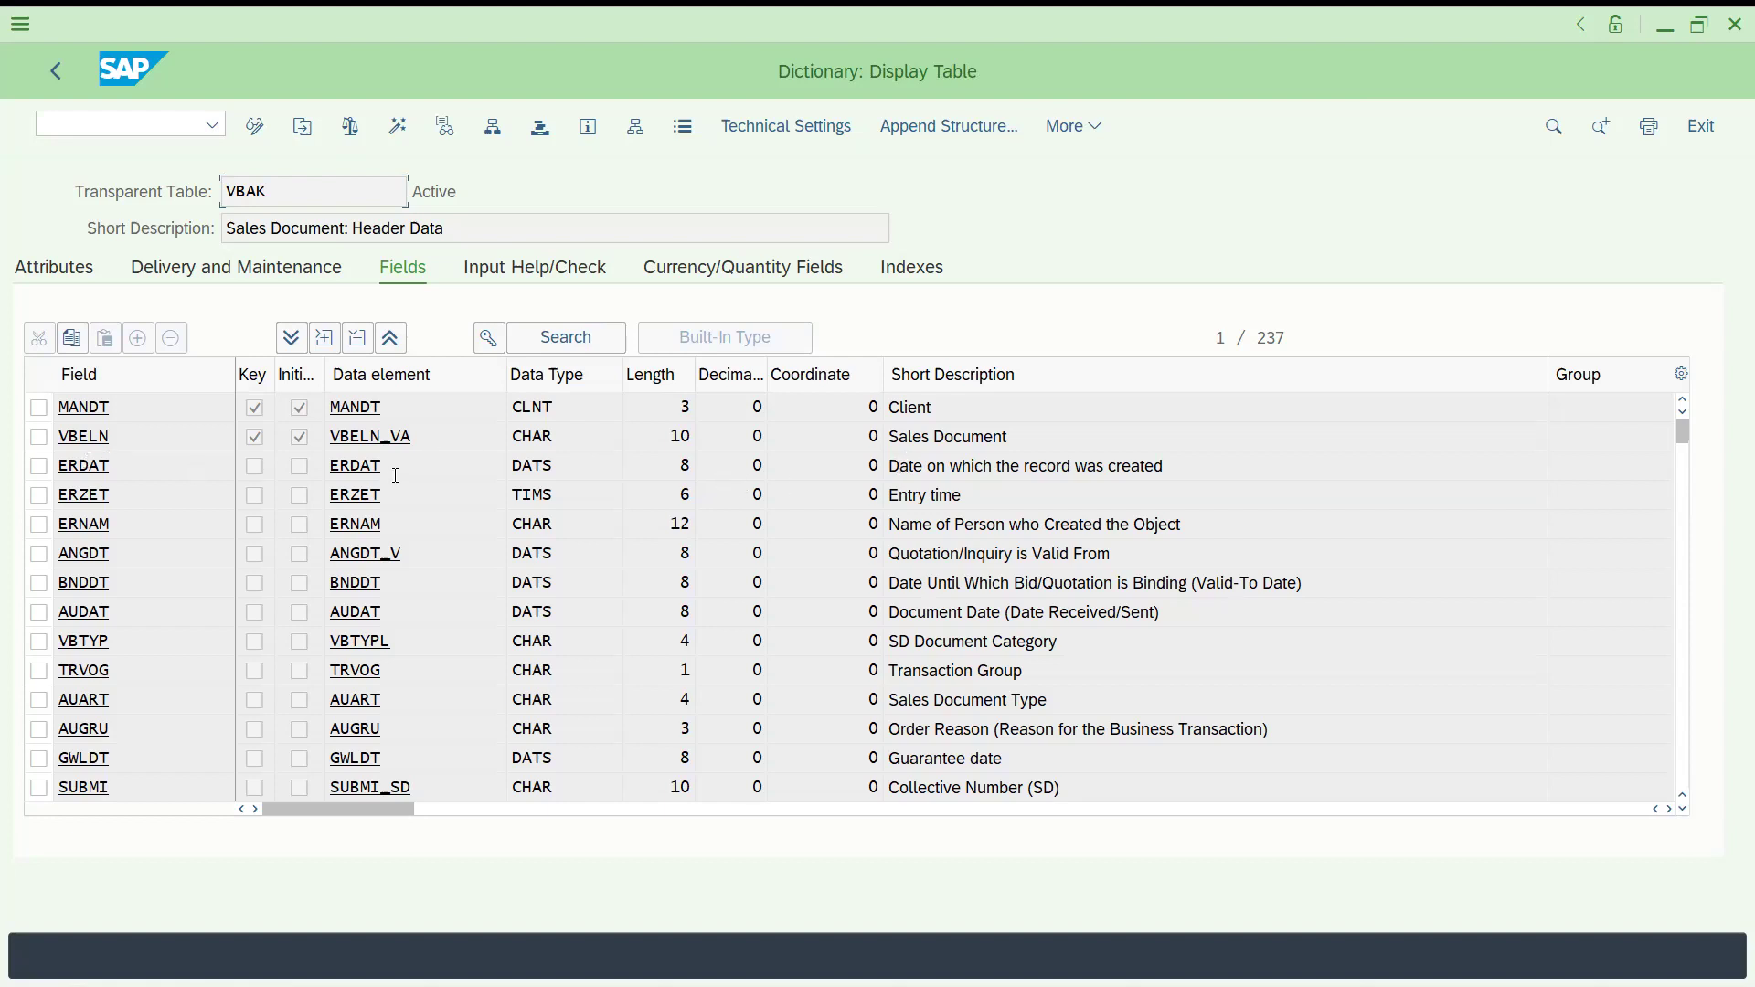
pyautogui.moveTo(382, 468); pyautogui.dragTo(314, 475)
pyautogui.doubleClick(353, 471)
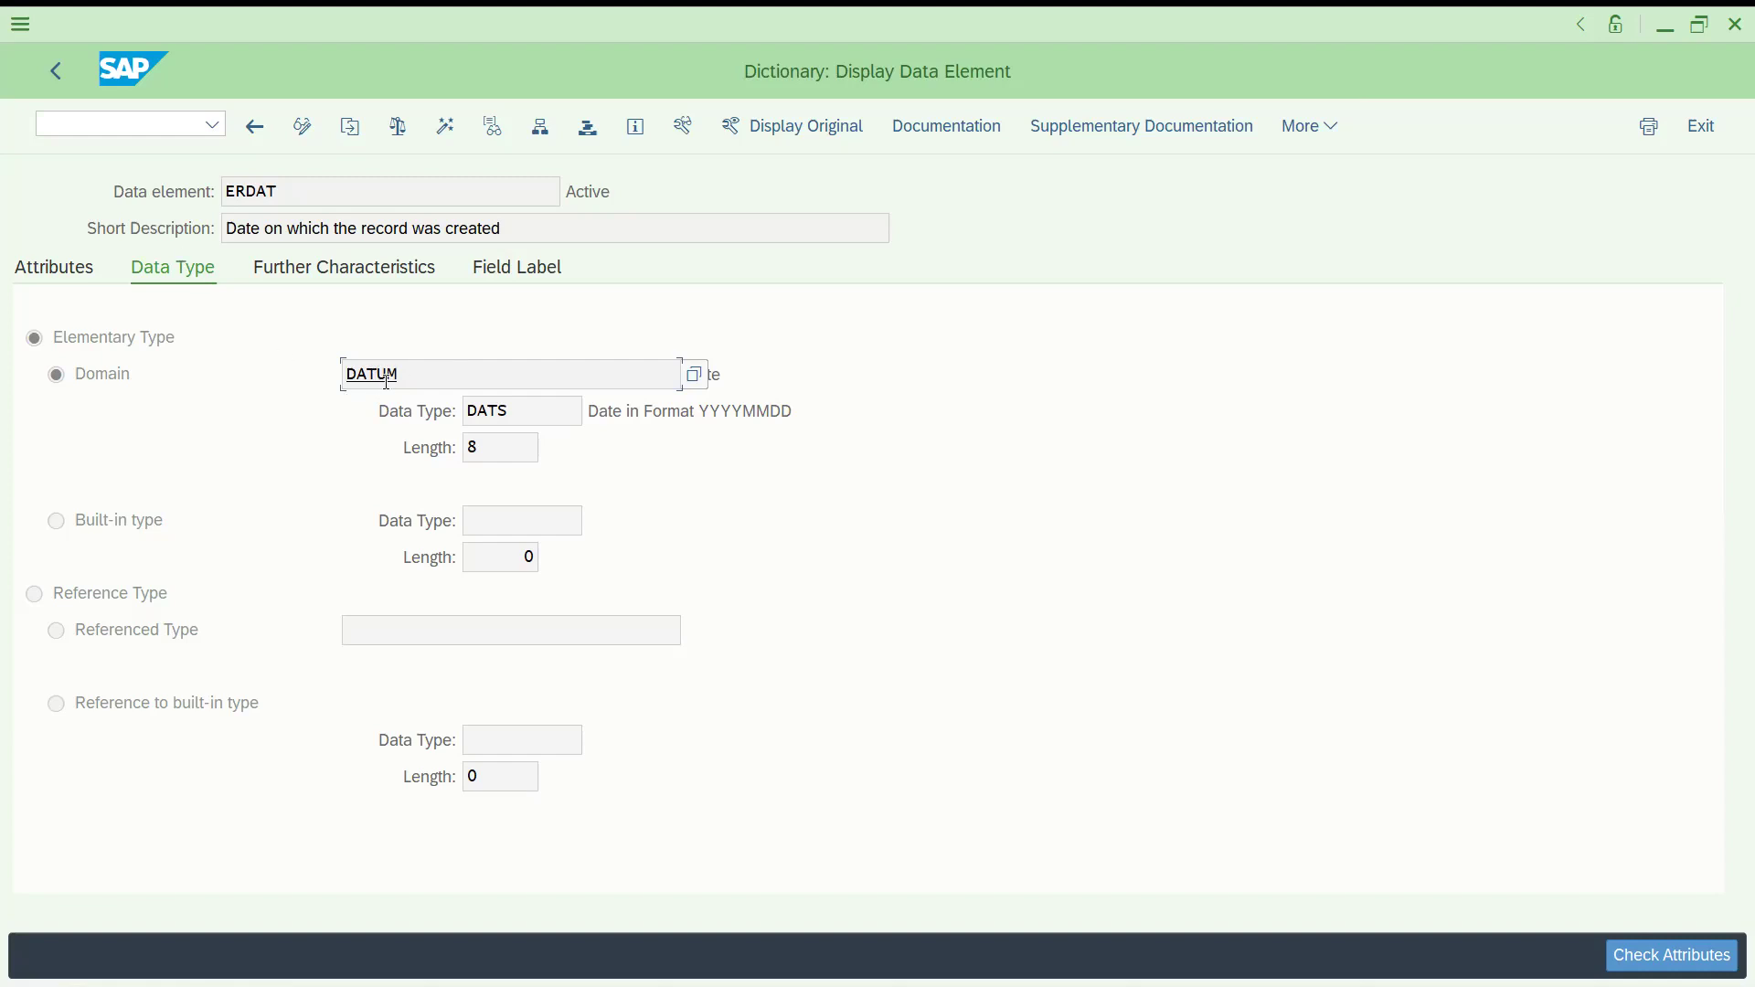
# Step: Examine the domain, data type and length defined for data element ERDAT
pyautogui.click(540, 420)
pyautogui.click(700, 413)
pyautogui.doubleClick(823, 408)
pyautogui.moveTo(510, 412); pyautogui.dragTo(439, 420)
pyautogui.moveTo(699, 413); pyautogui.dragTo(794, 419)
pyautogui.click(508, 413)
# Step: Review the field labels, further characteristics and attributes of data element ERDAT
pyautogui.click(494, 284)
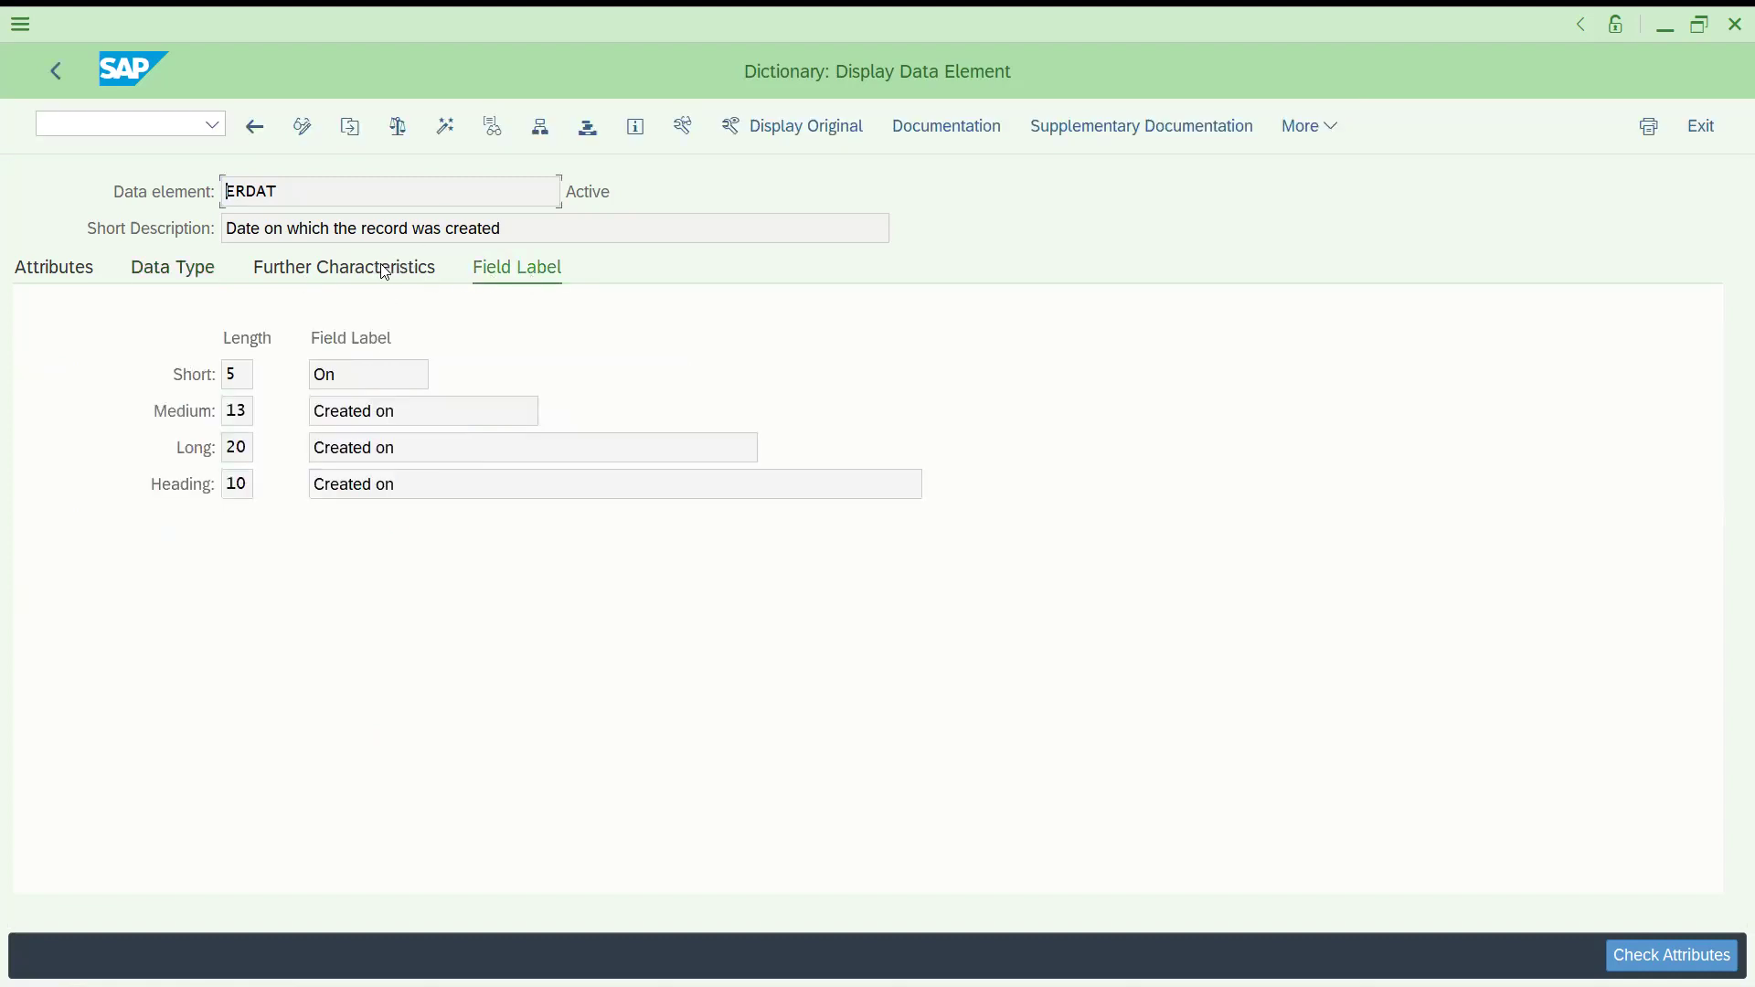
pyautogui.click(350, 279)
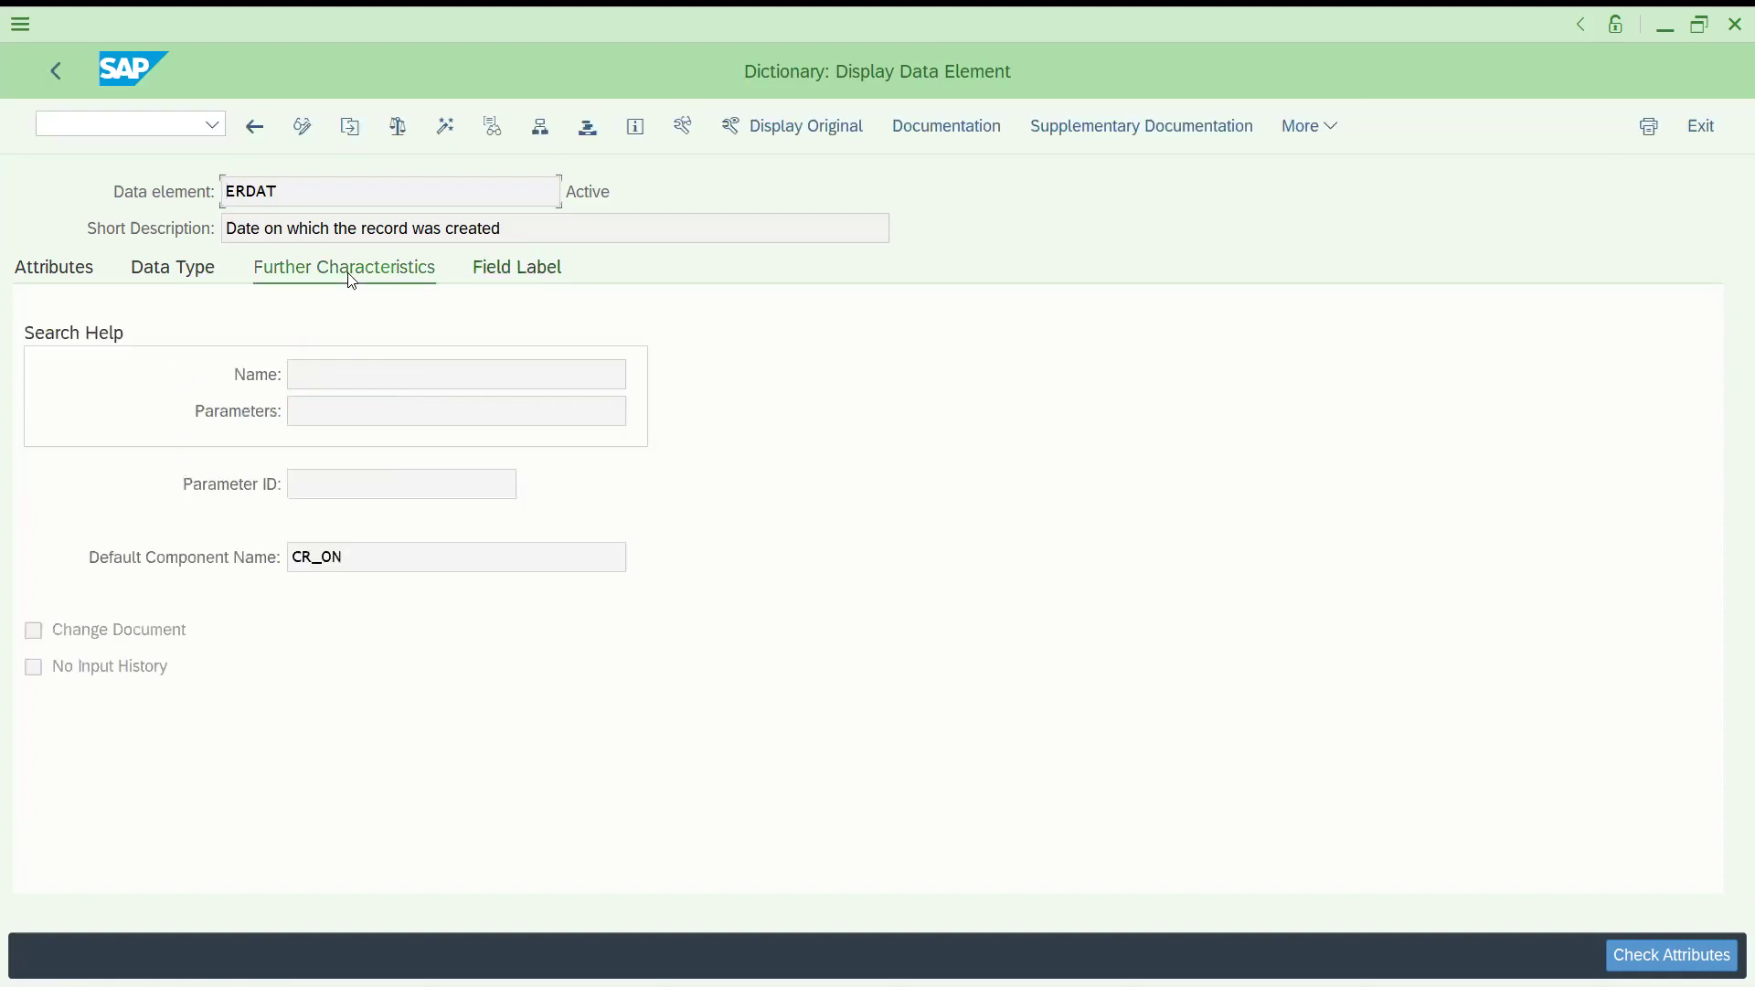
pyautogui.click(197, 274)
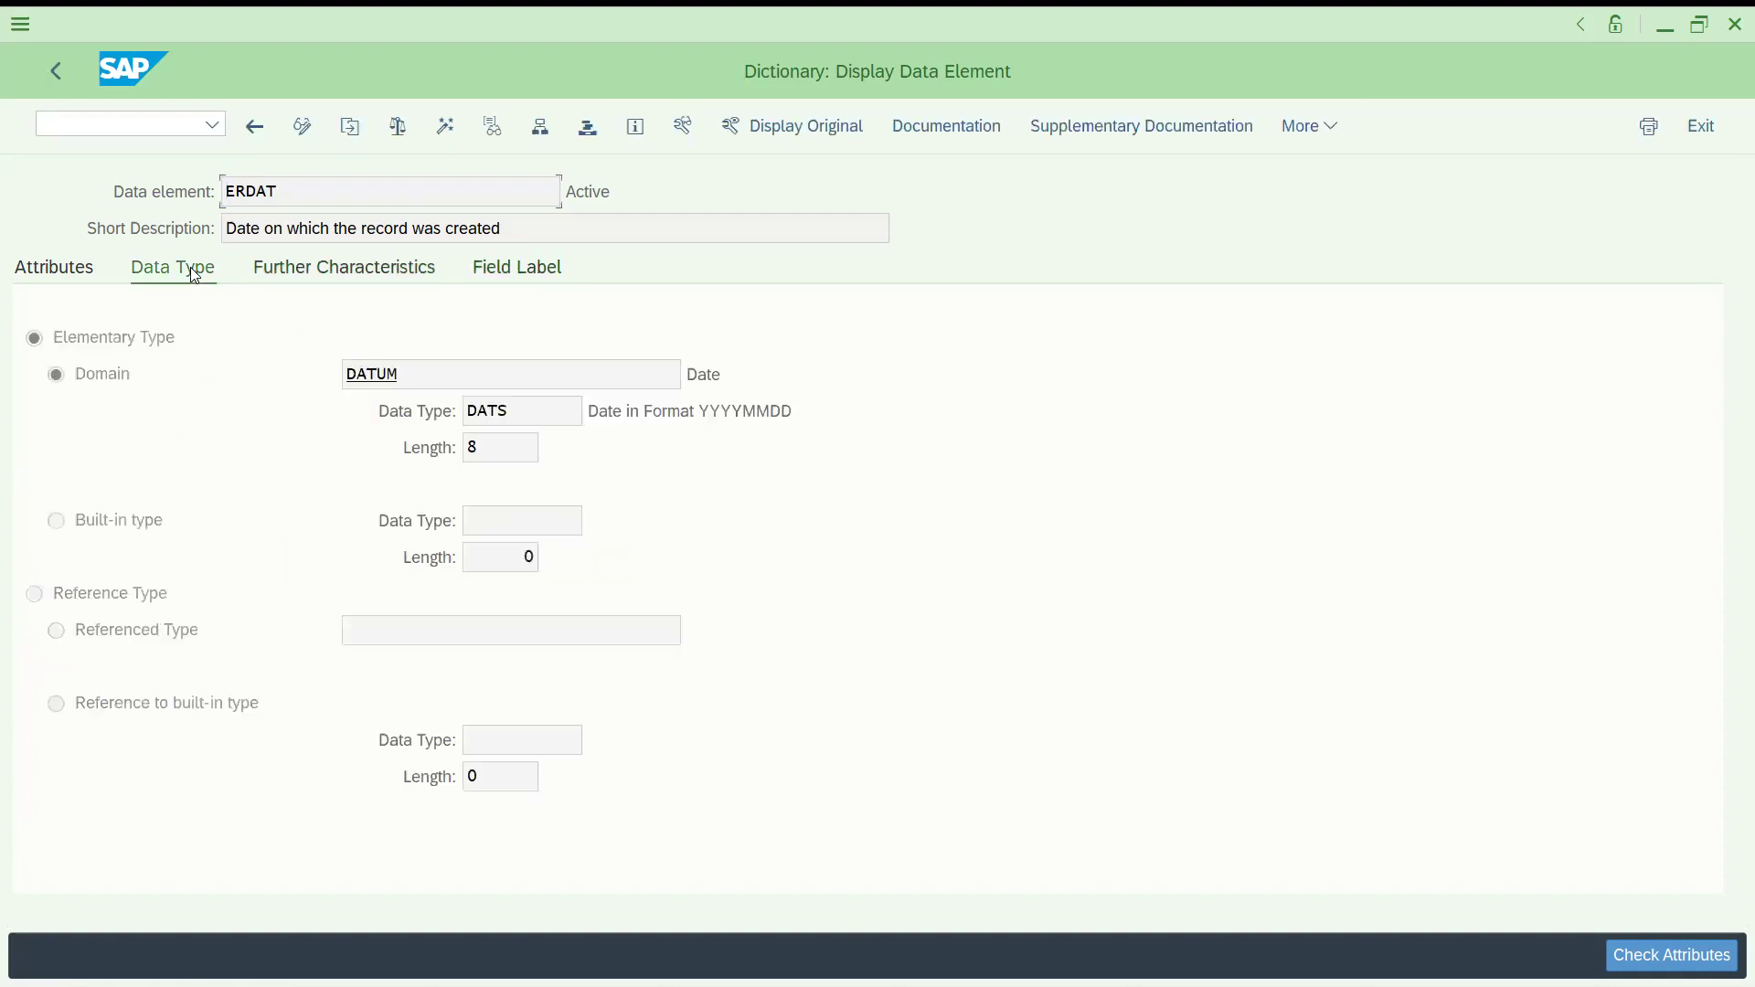
pyautogui.click(62, 277)
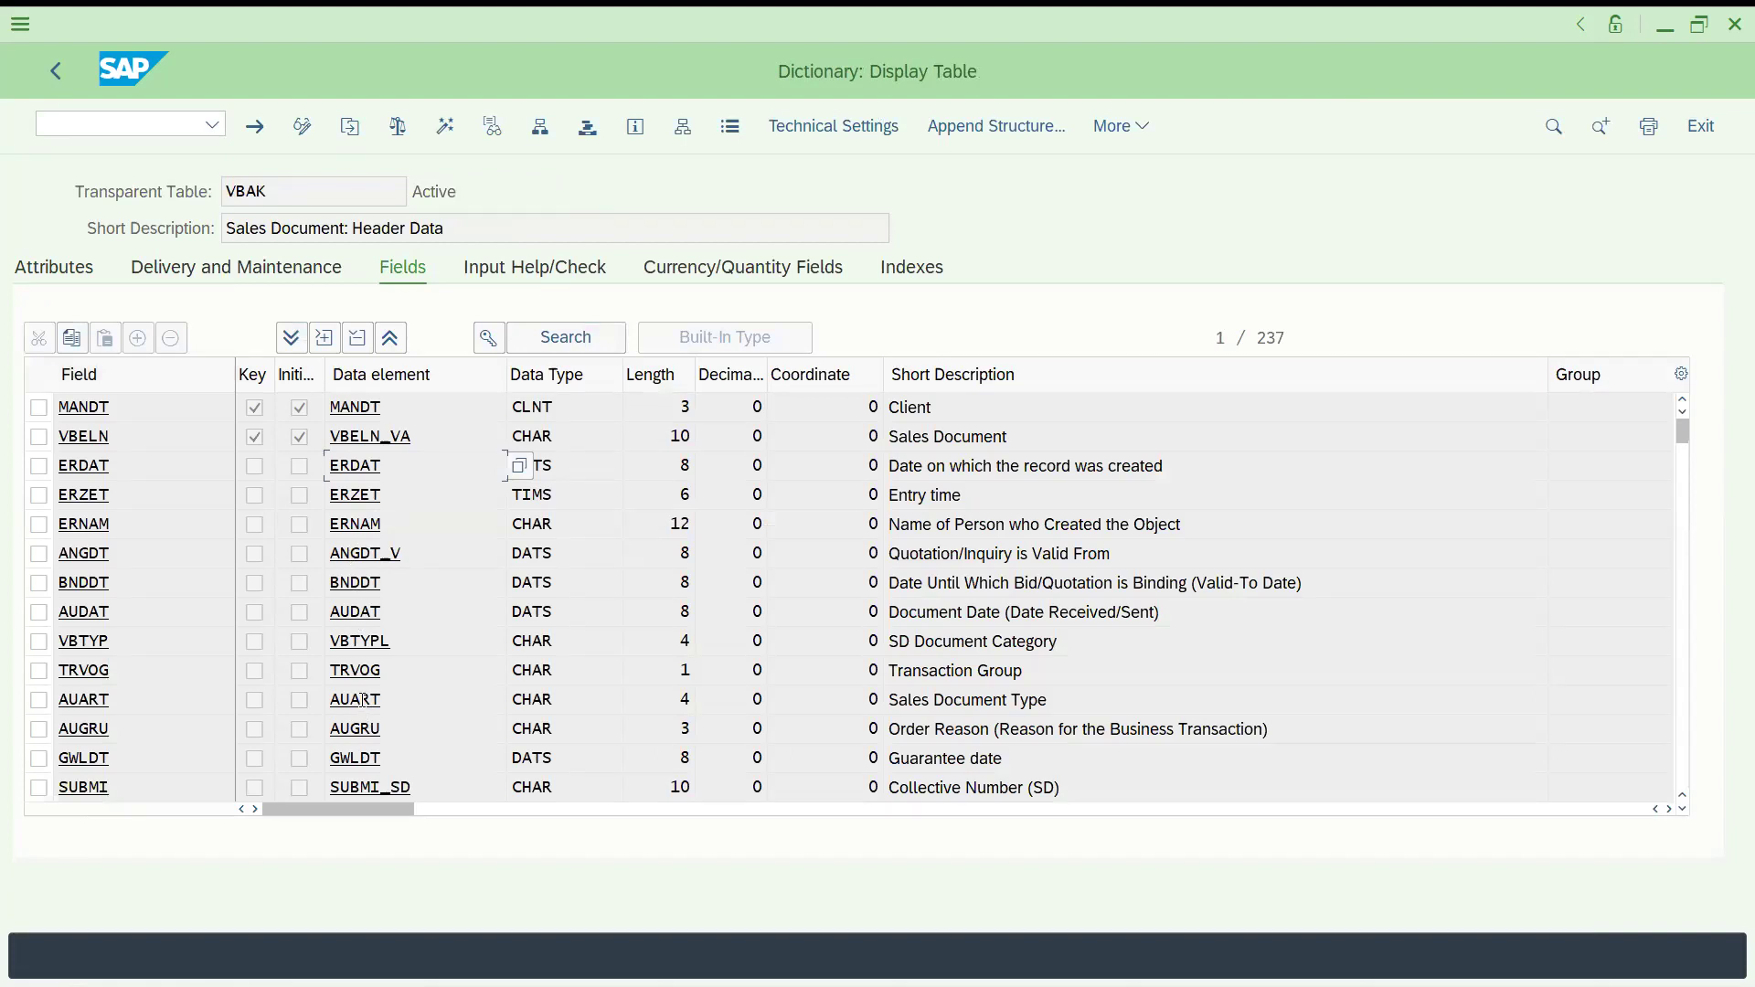
# Step: Open data element AUART from the fields of table VBAK and display the domain behind its data type
pyautogui.click(362, 699)
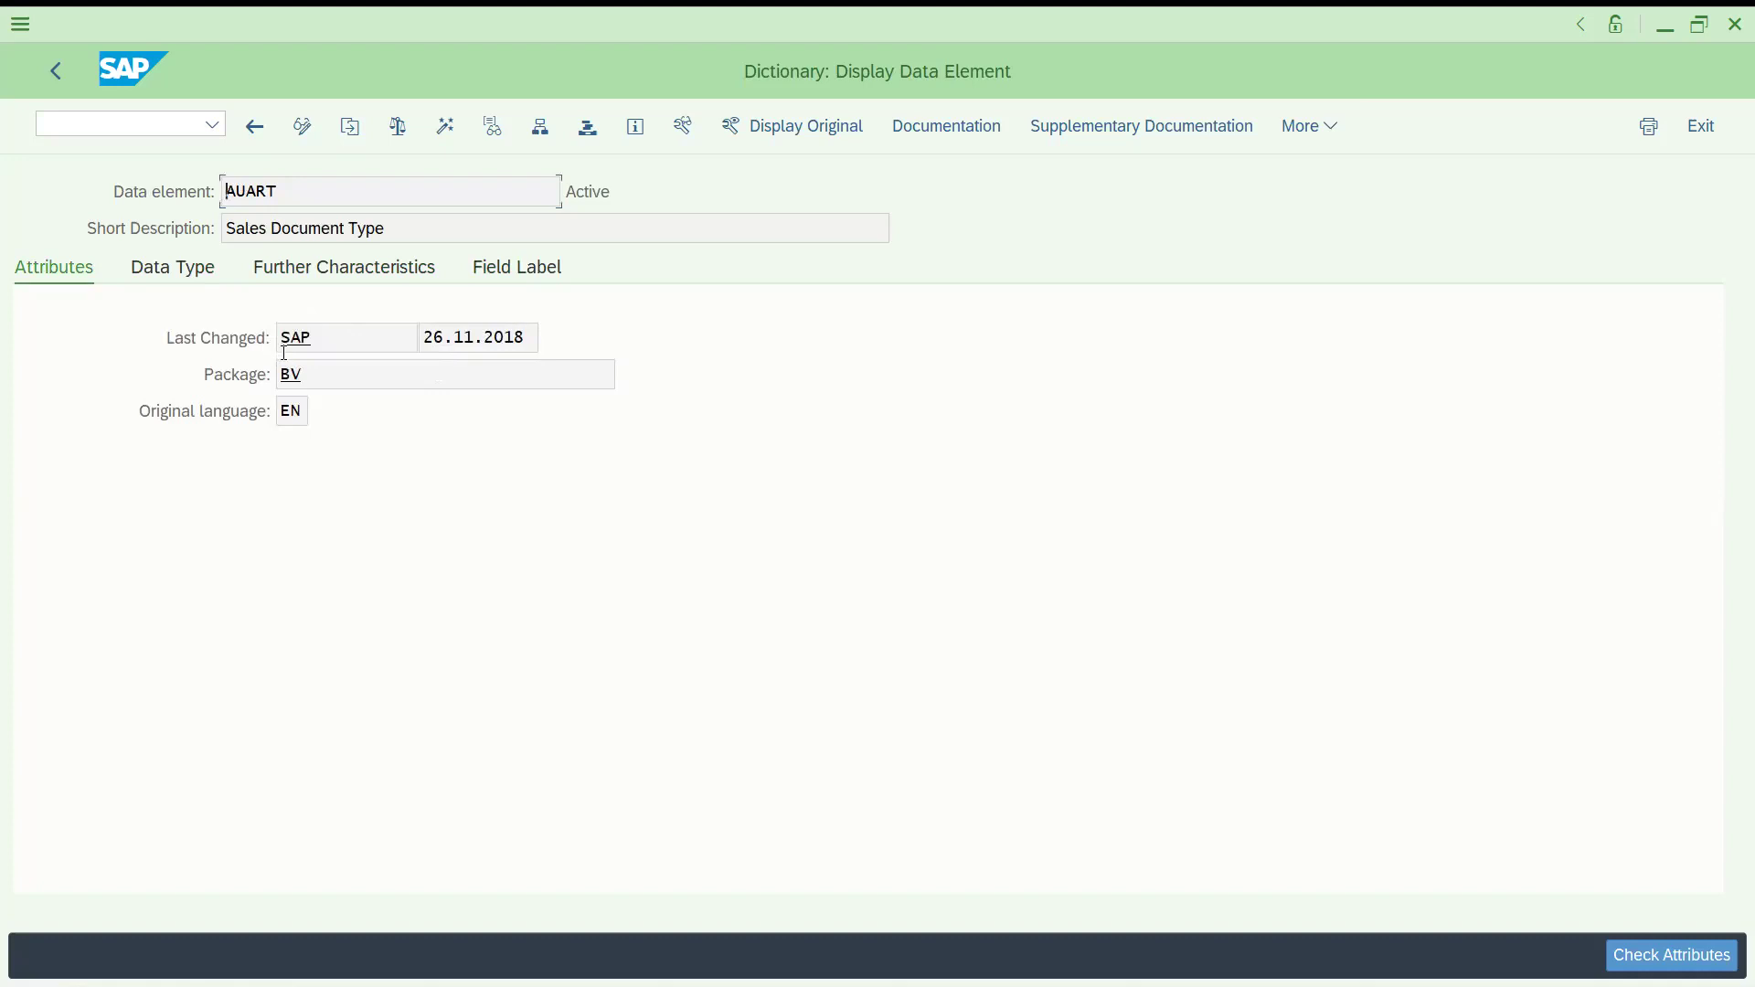
pyautogui.click(180, 272)
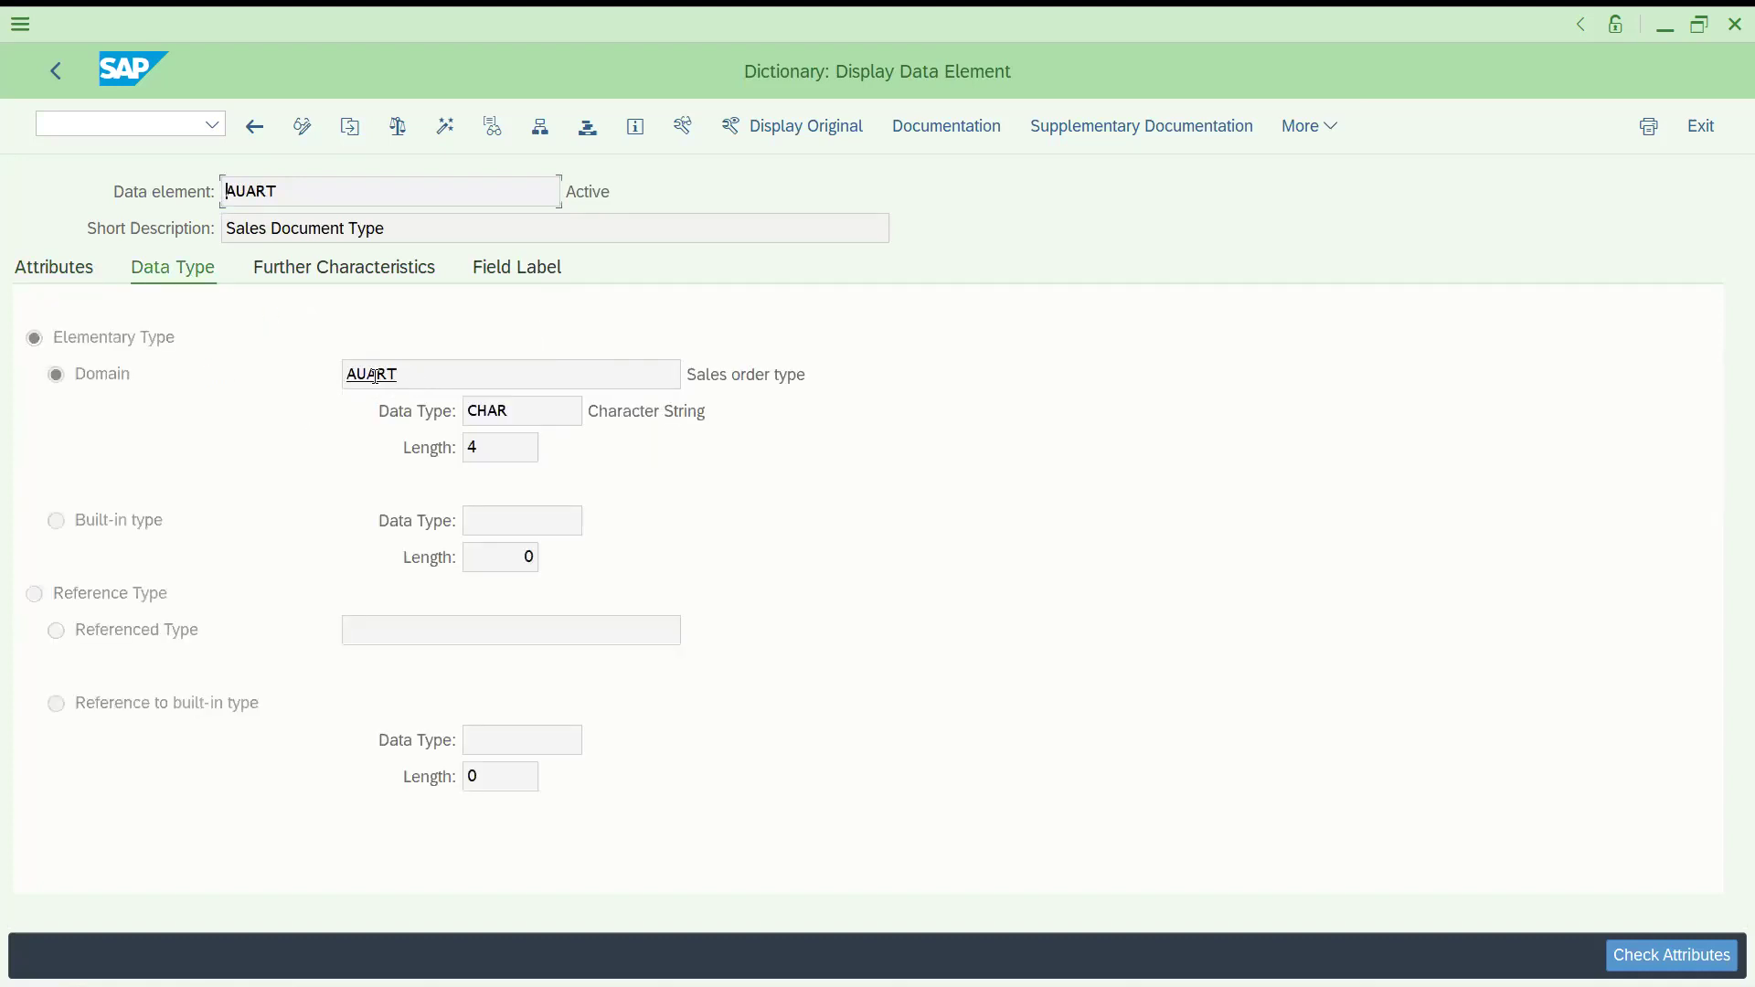
pyautogui.doubleClick(462, 374)
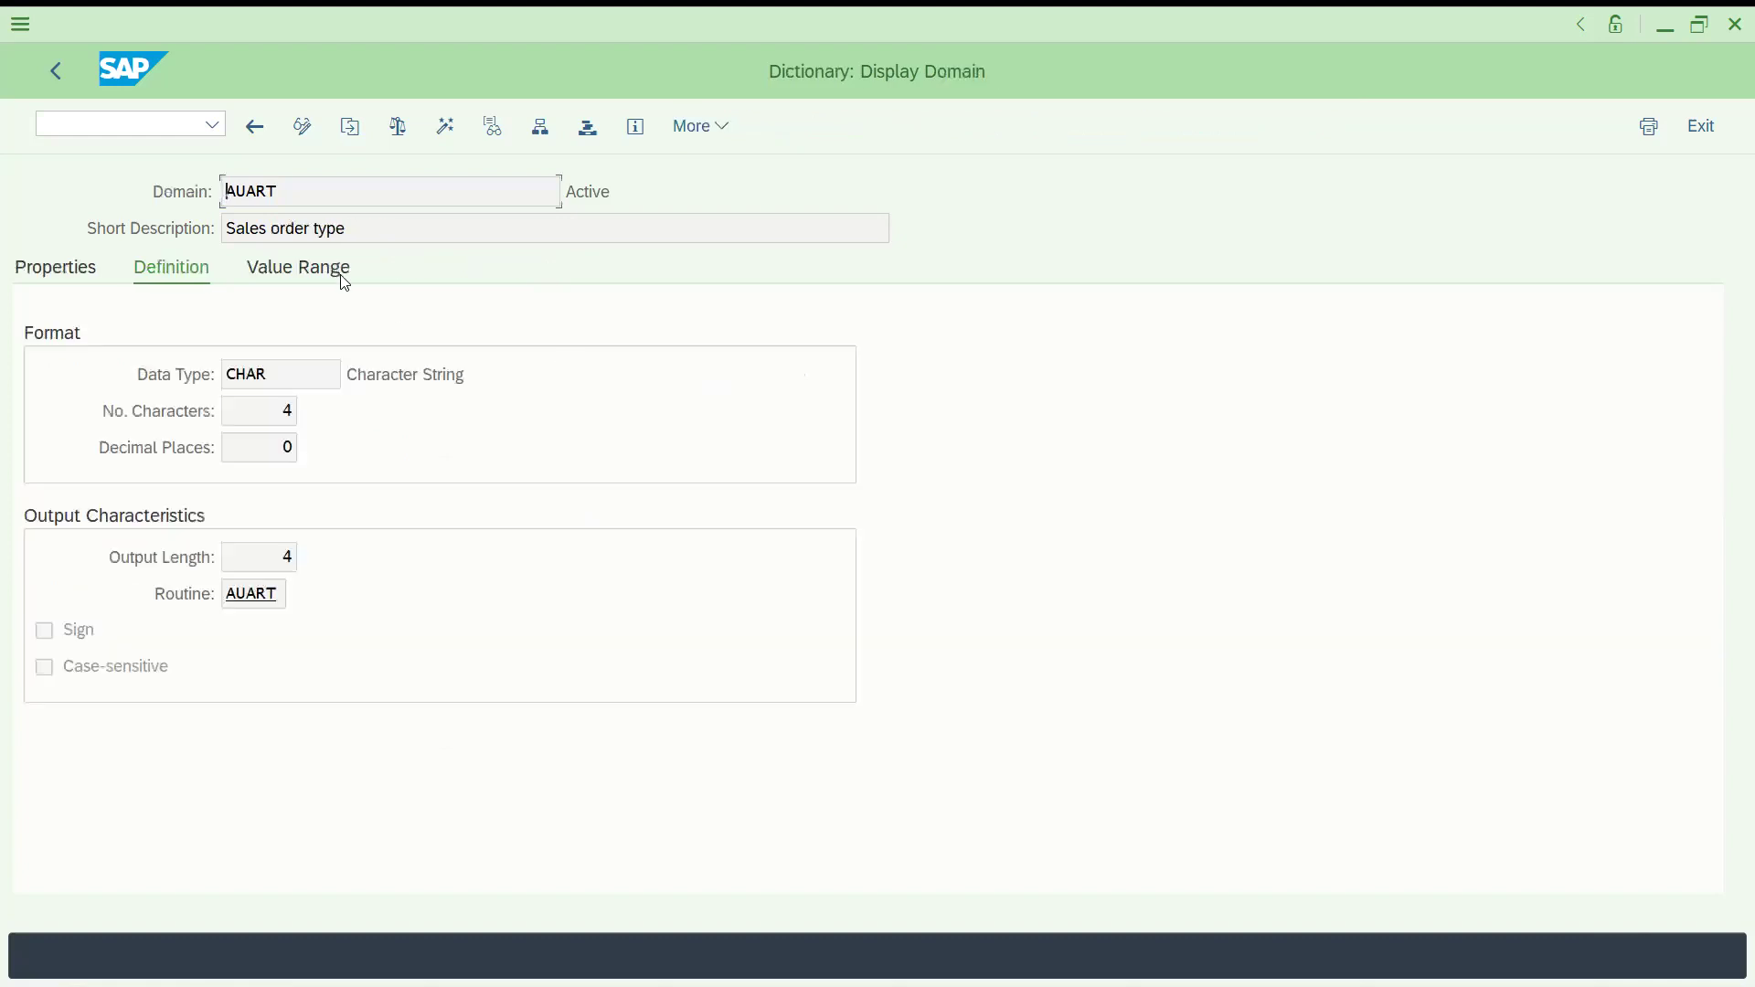
# Step: Review the value range, definition and properties of domain AUART
pyautogui.click(310, 271)
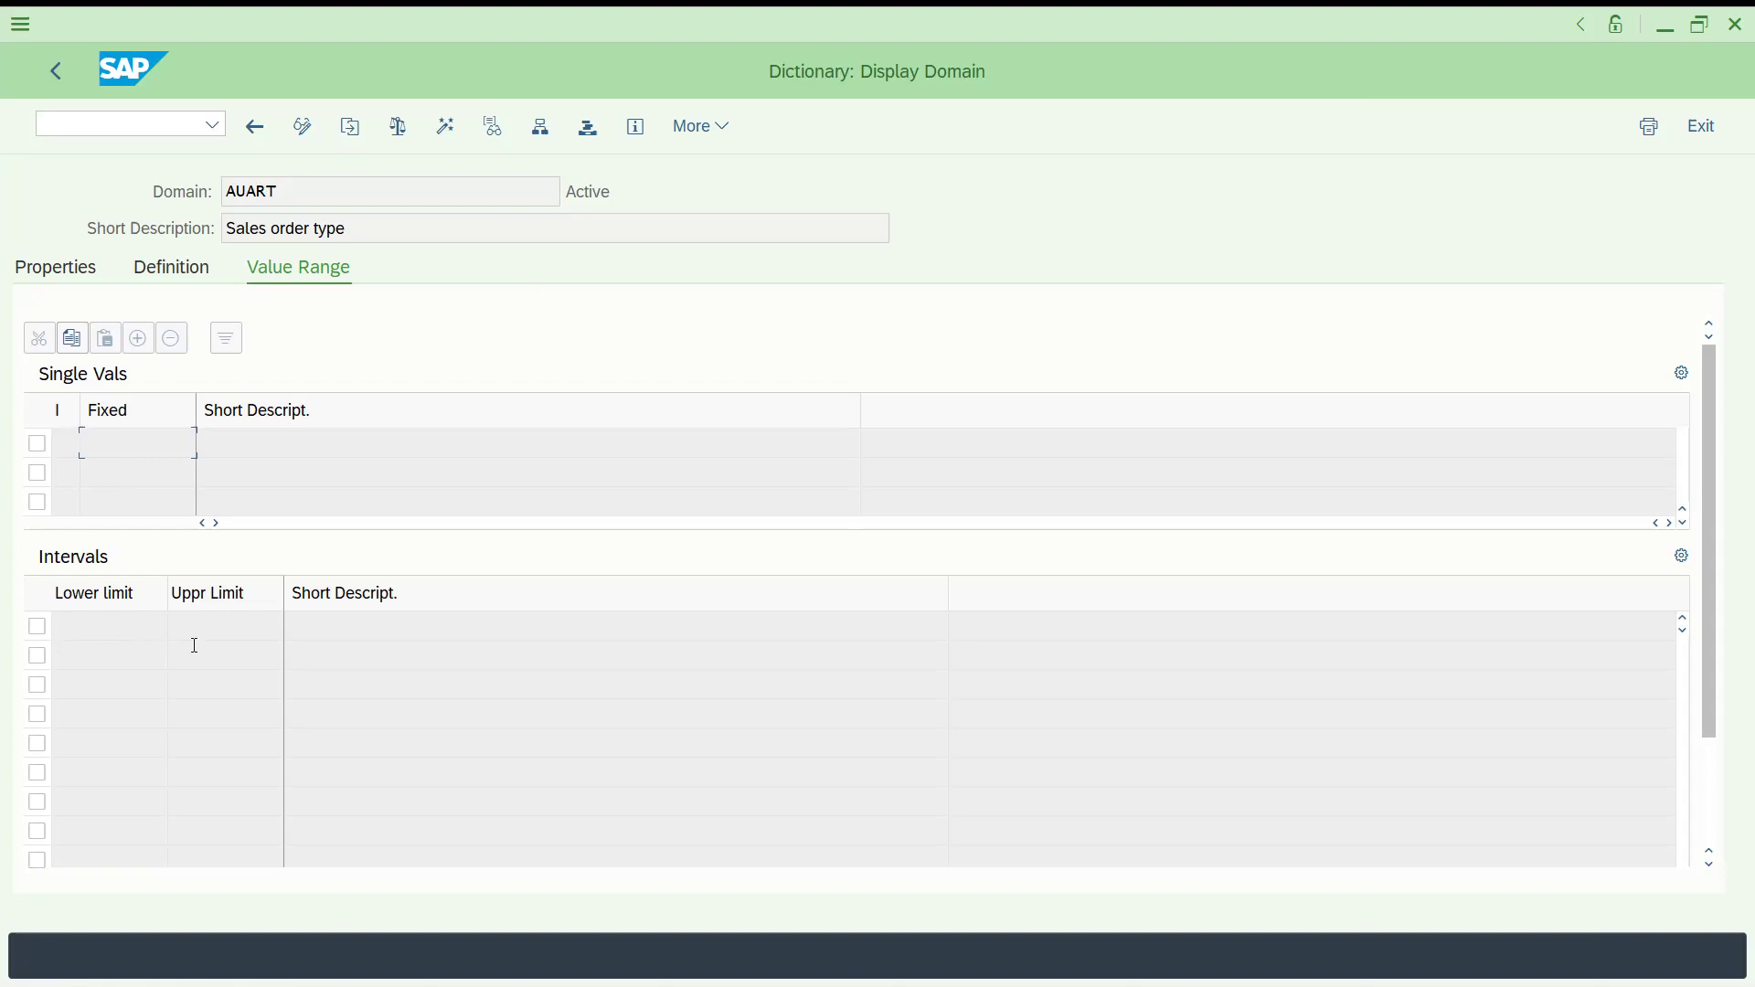
pyautogui.click(155, 268)
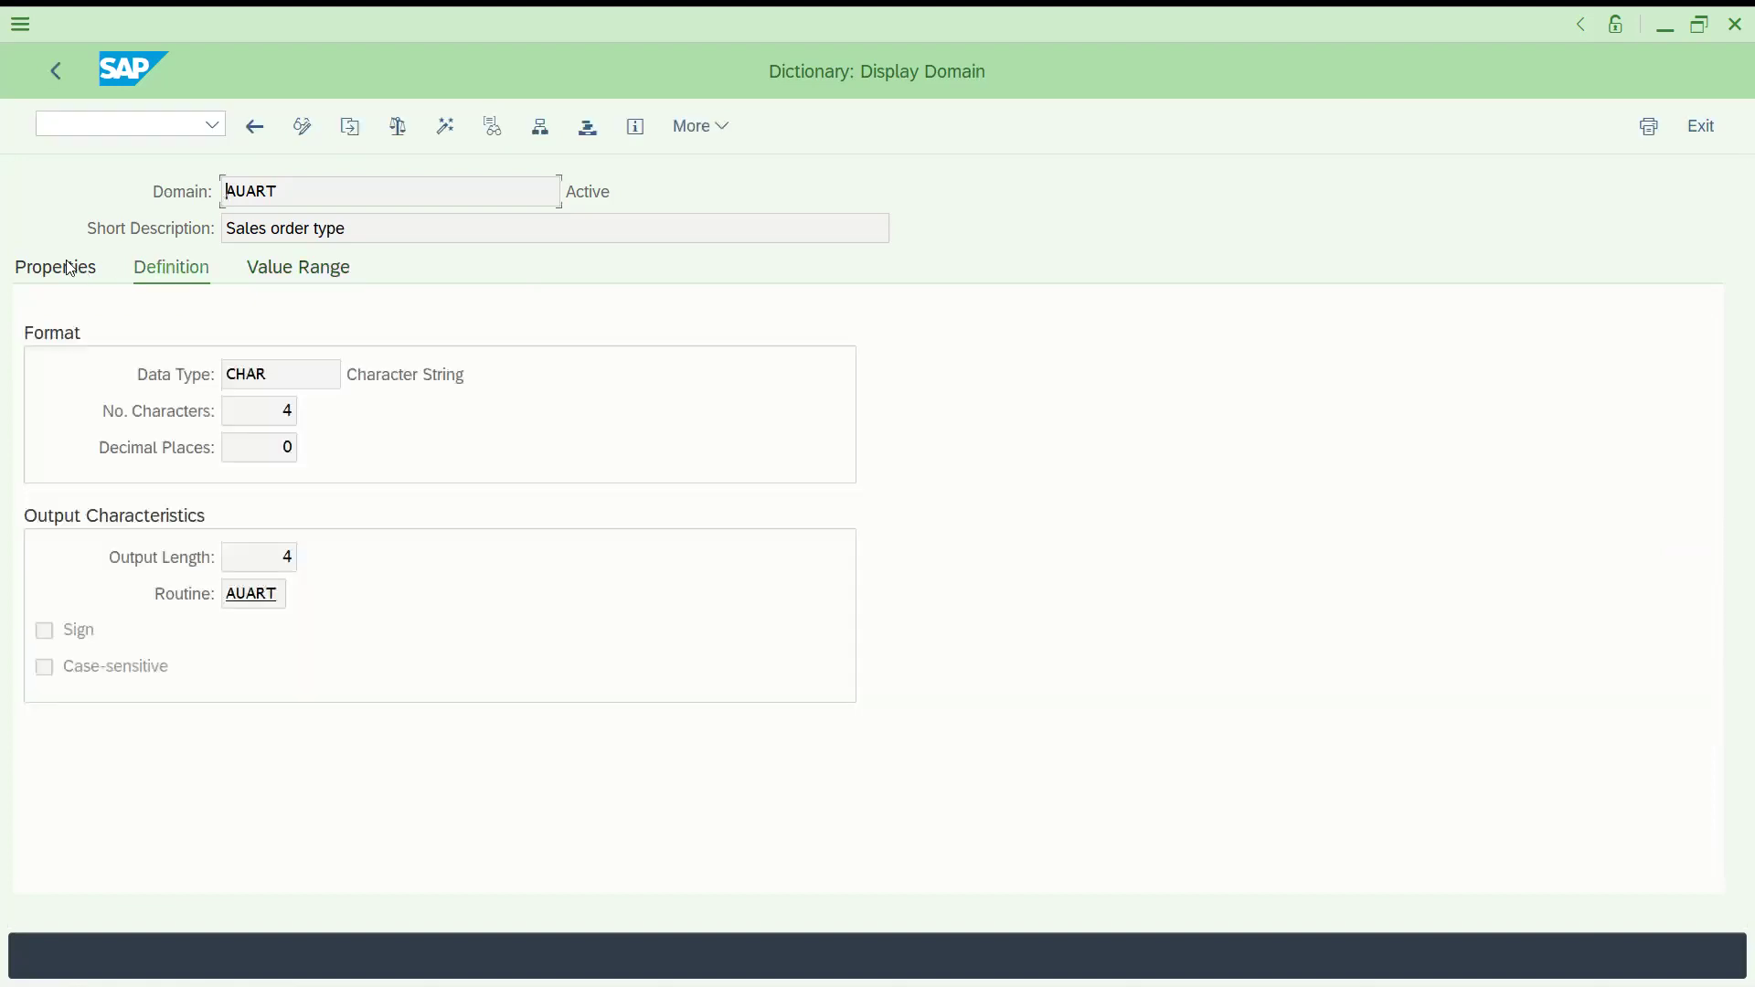
pyautogui.click(71, 267)
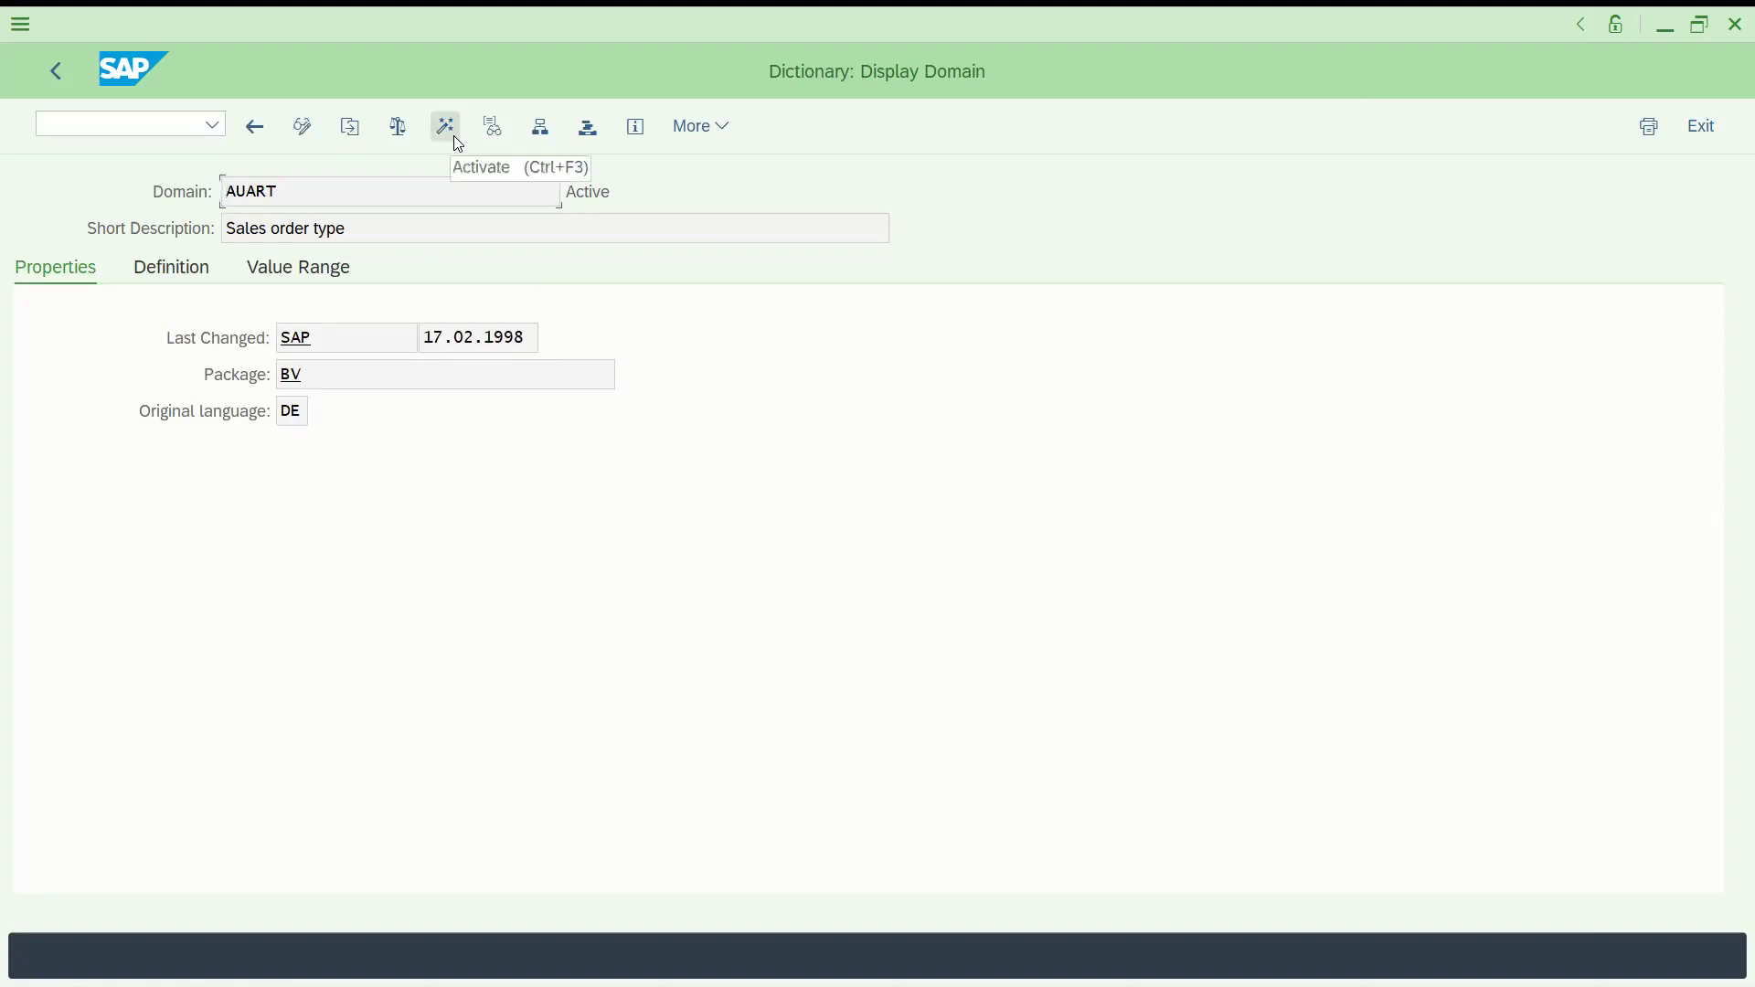
pyautogui.click(695, 130)
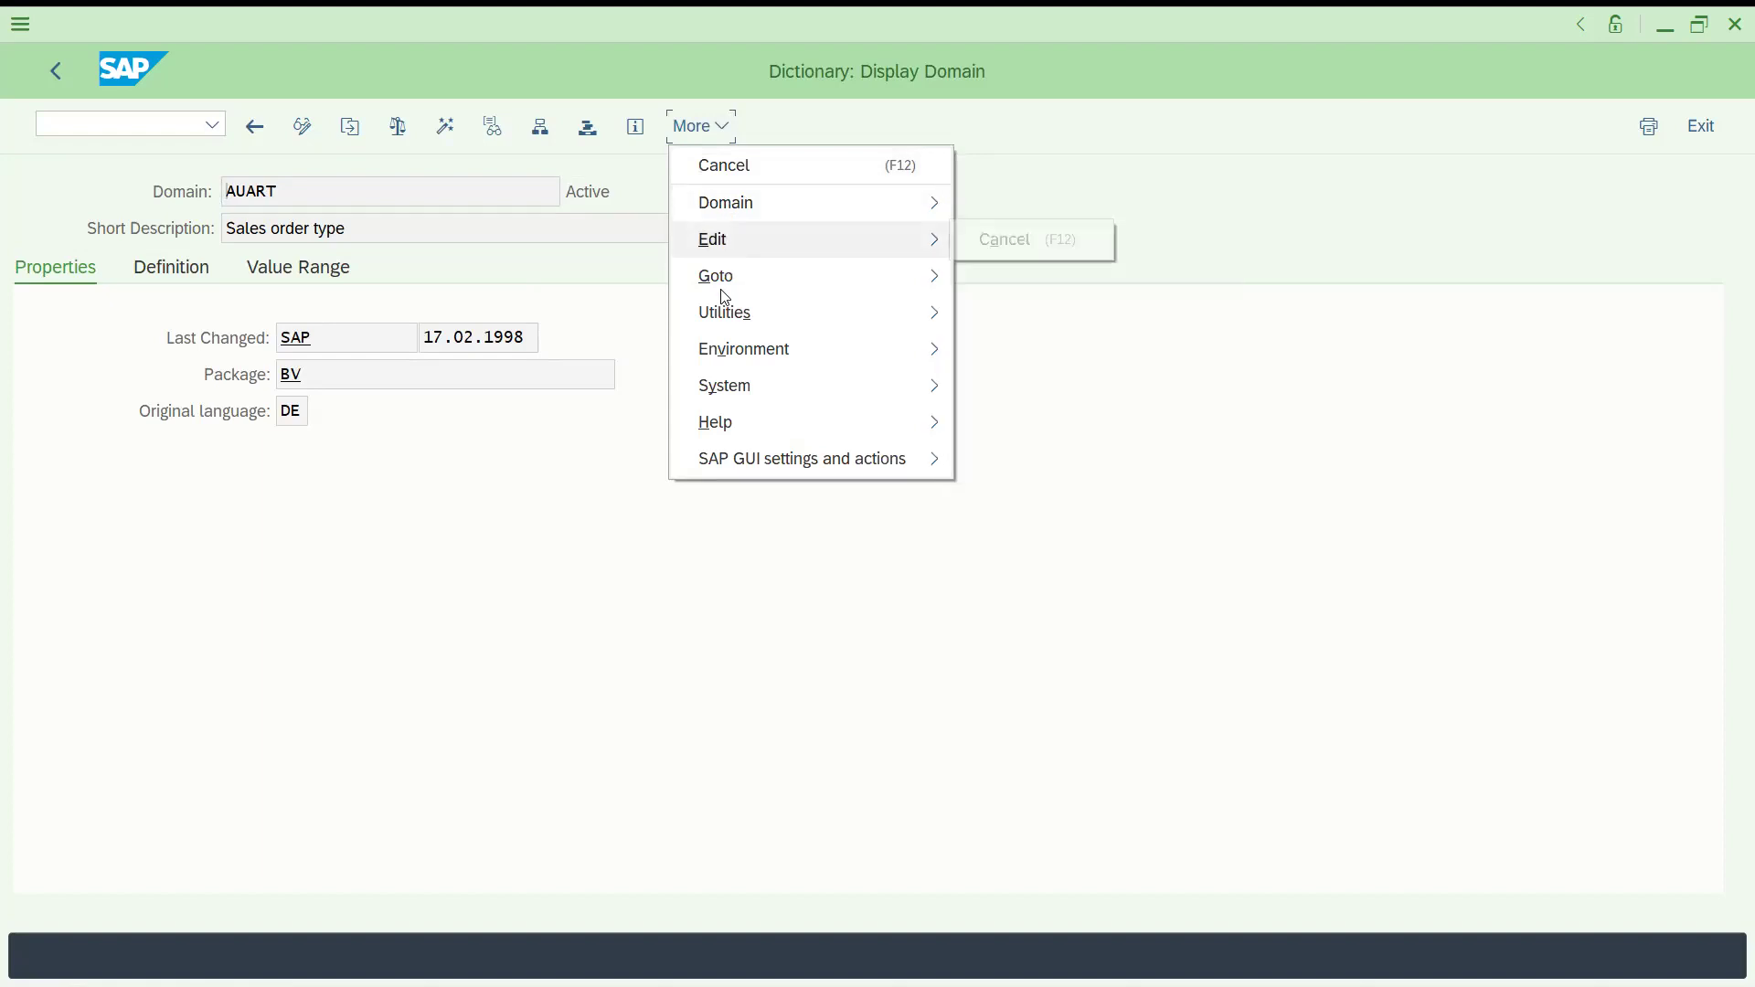
pyautogui.click(459, 601)
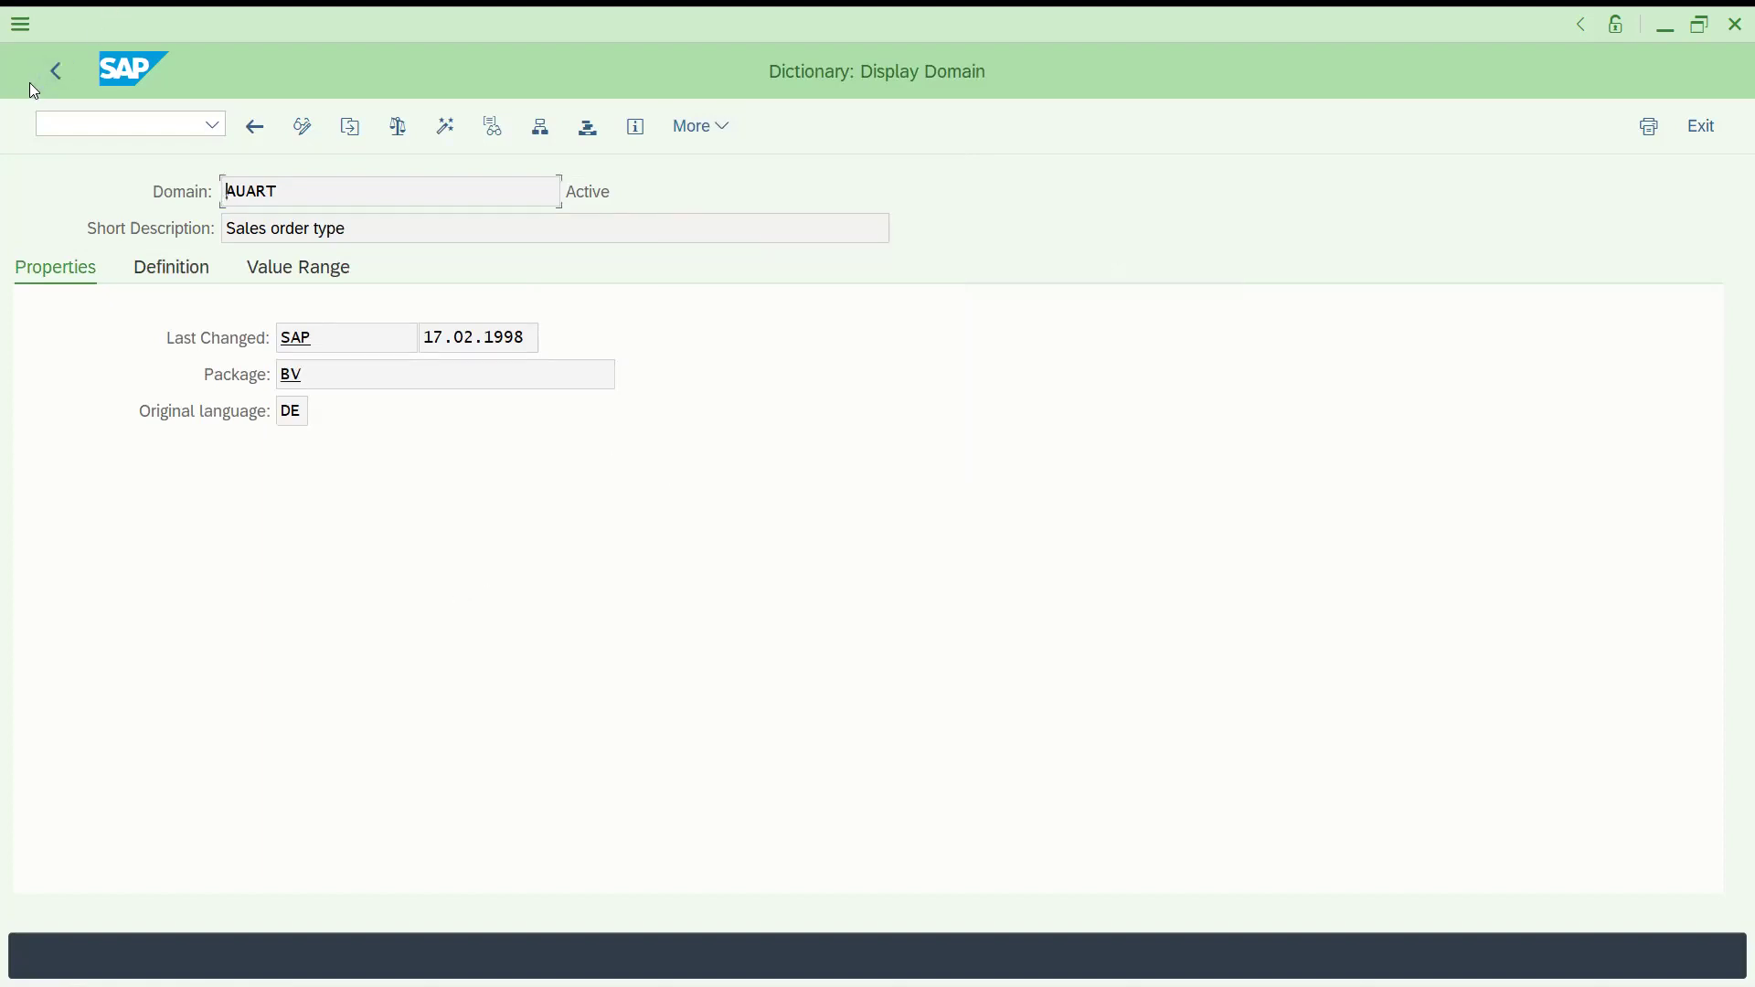
# Step: Return to data element AUART and view its further characteristics and field labels
pyautogui.click(44, 77)
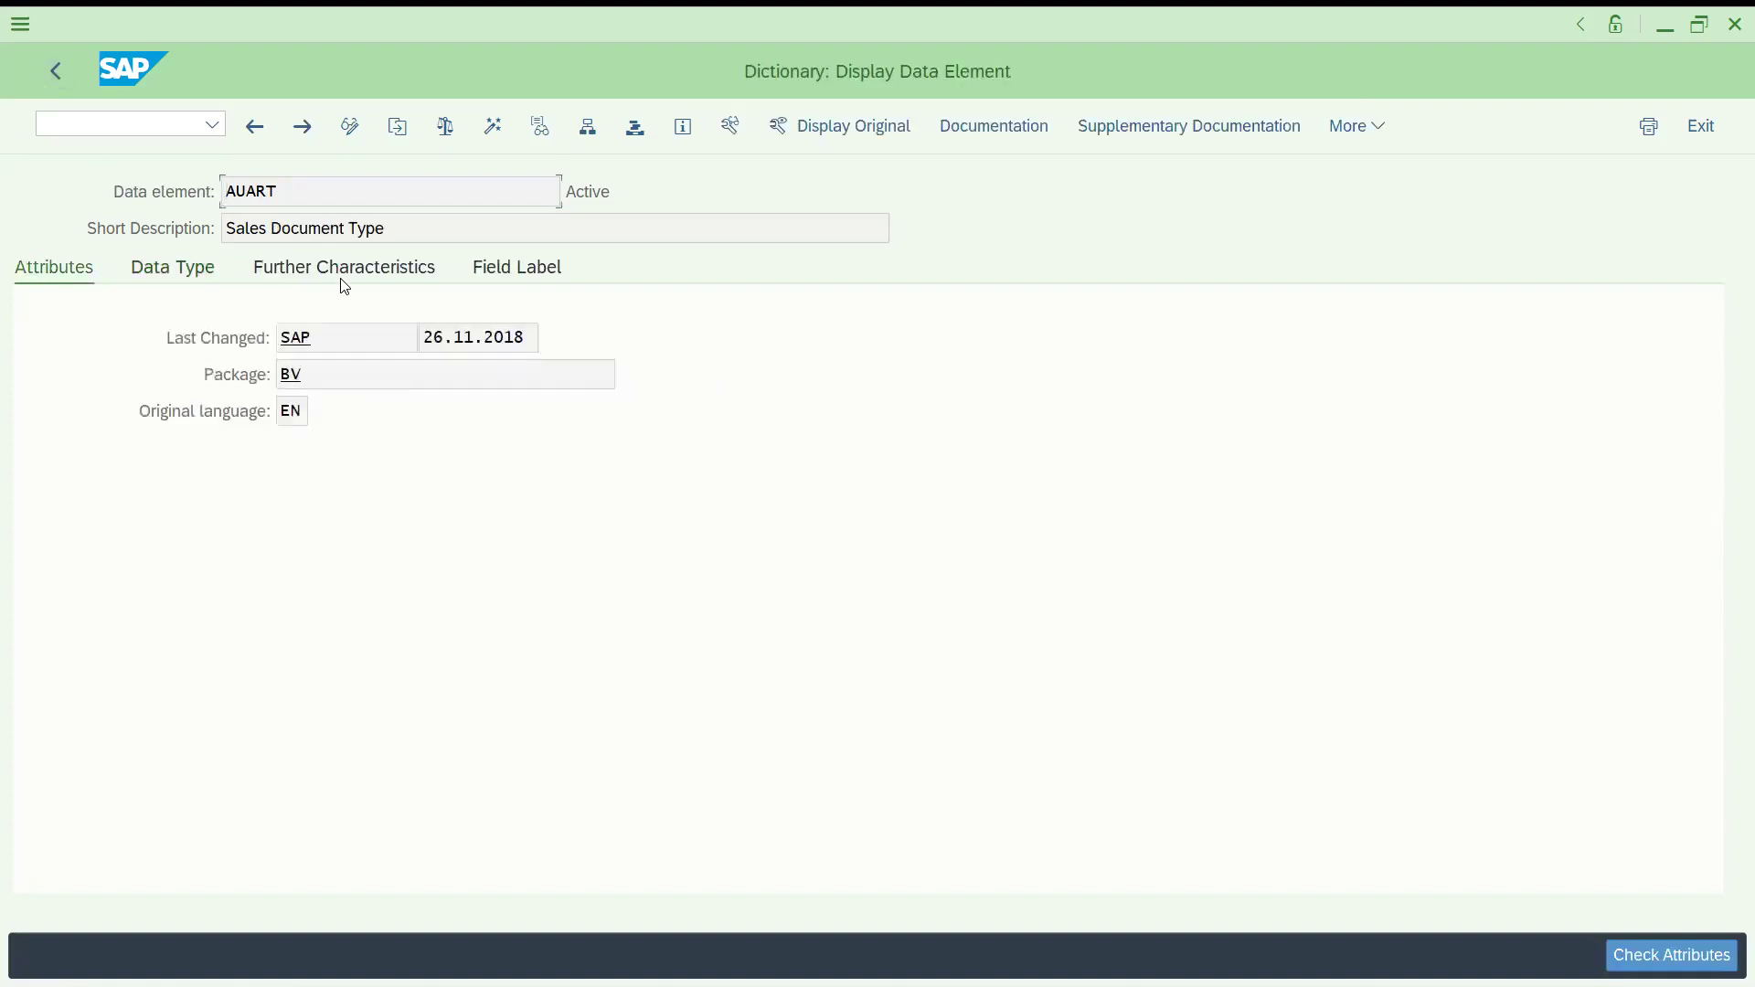
pyautogui.click(342, 275)
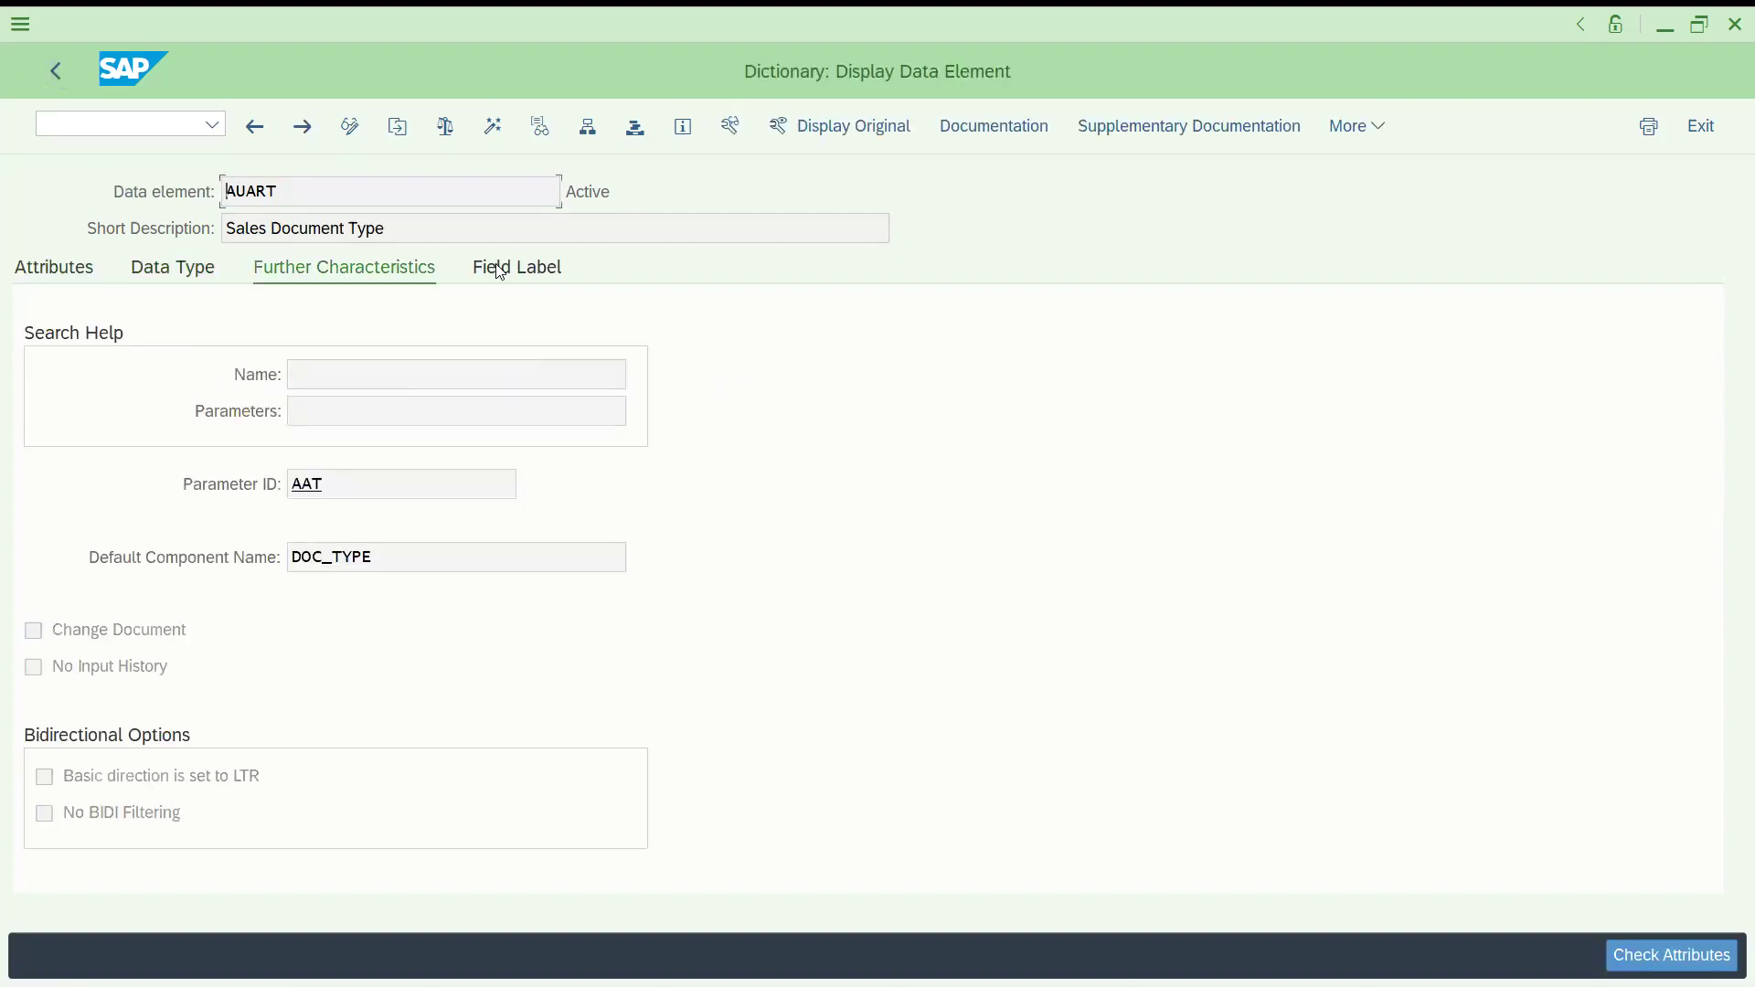
pyautogui.click(500, 271)
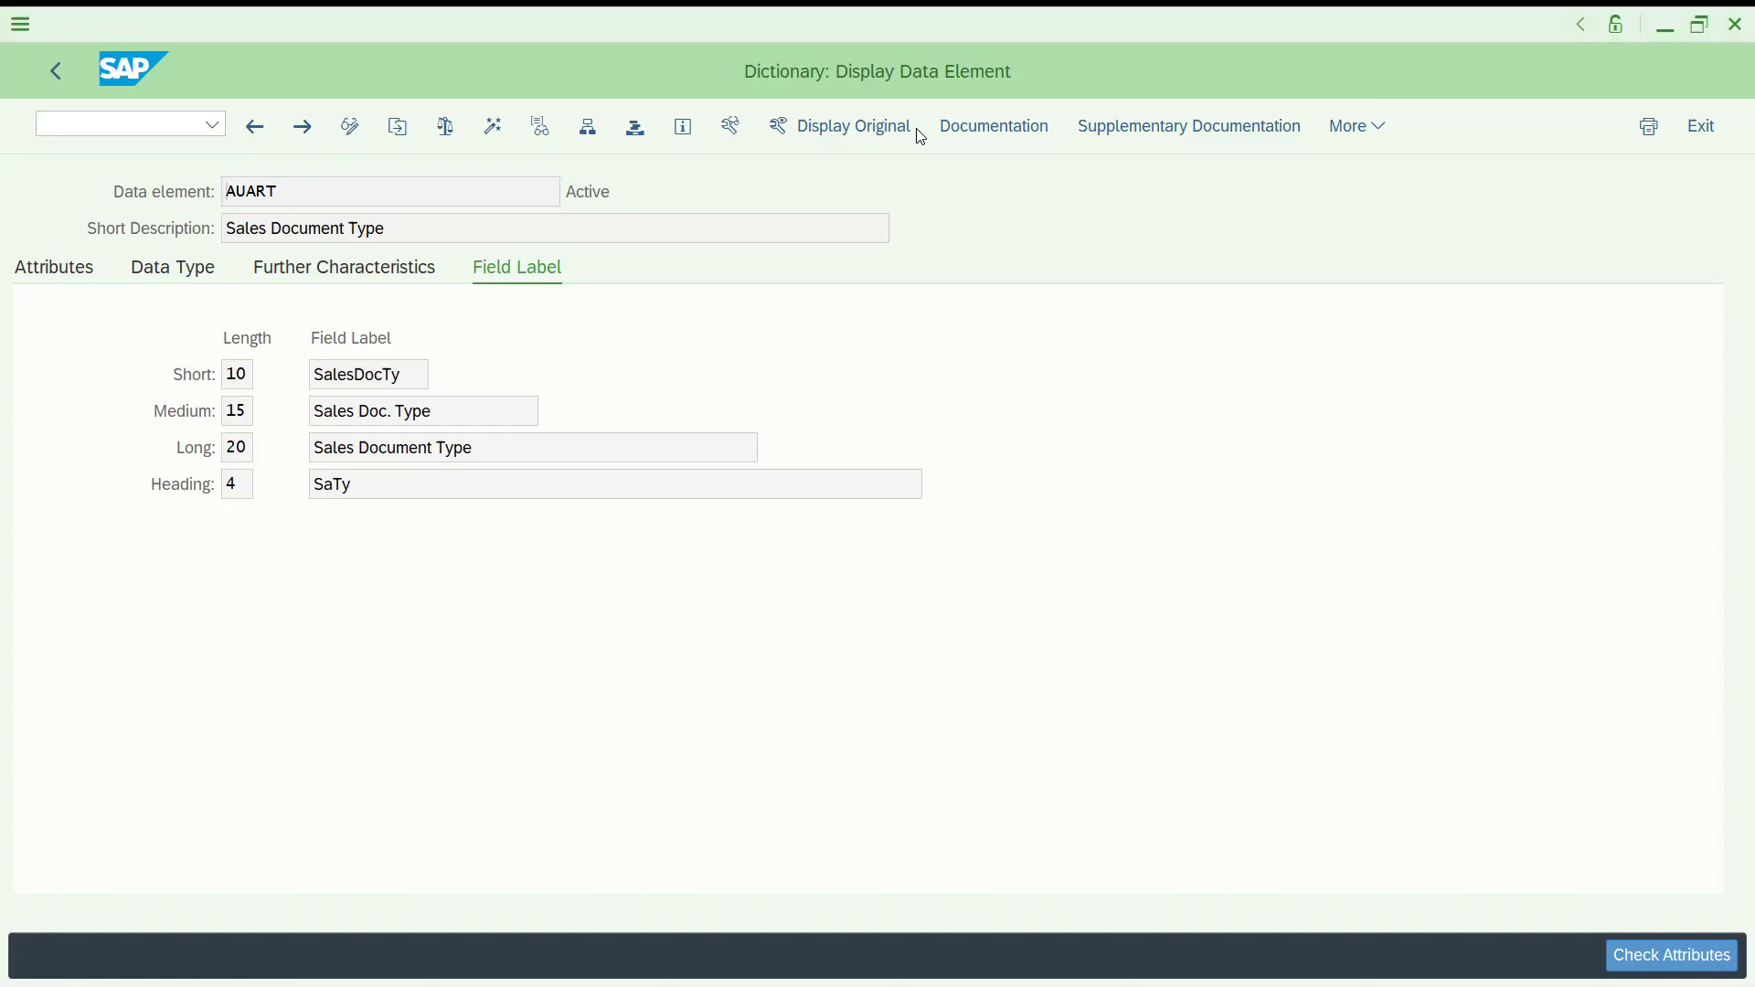
# Step: Switch to the Chrome browser and look through the instructor's Udemy profile and course list
pyautogui.hotkey('alt', 'Tab')
pyautogui.scroll(-5, 1728, 375)
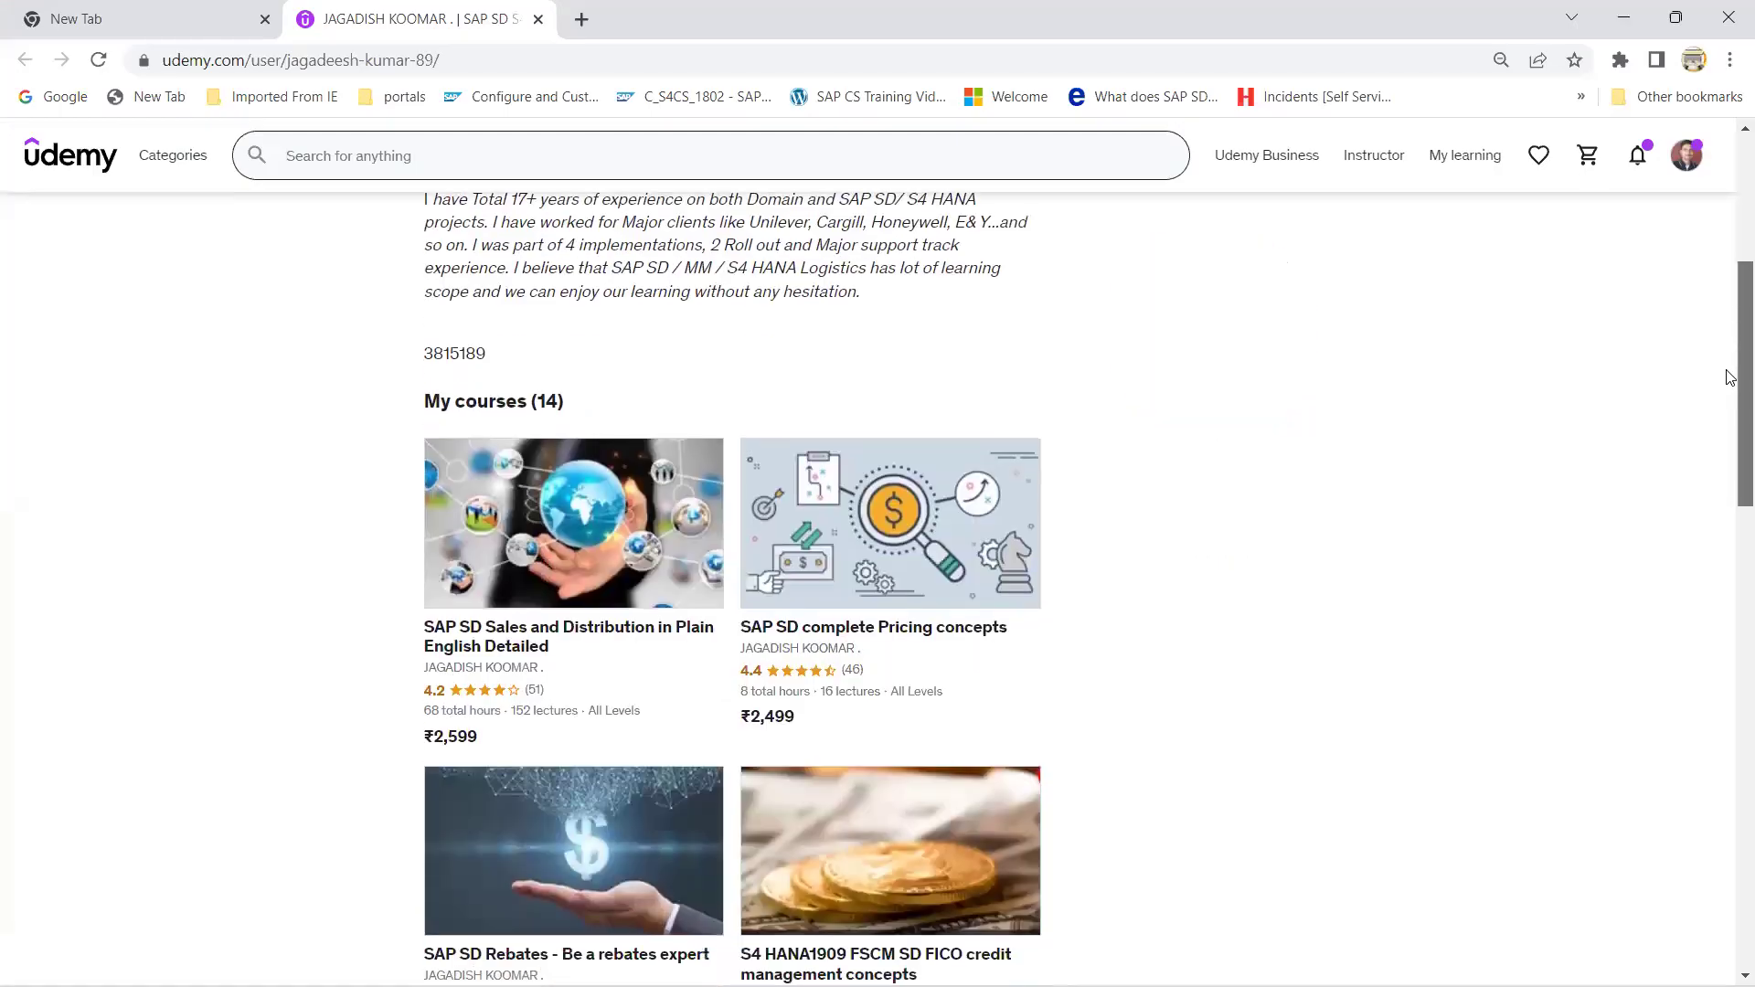
pyautogui.scroll(-2, 1727, 374)
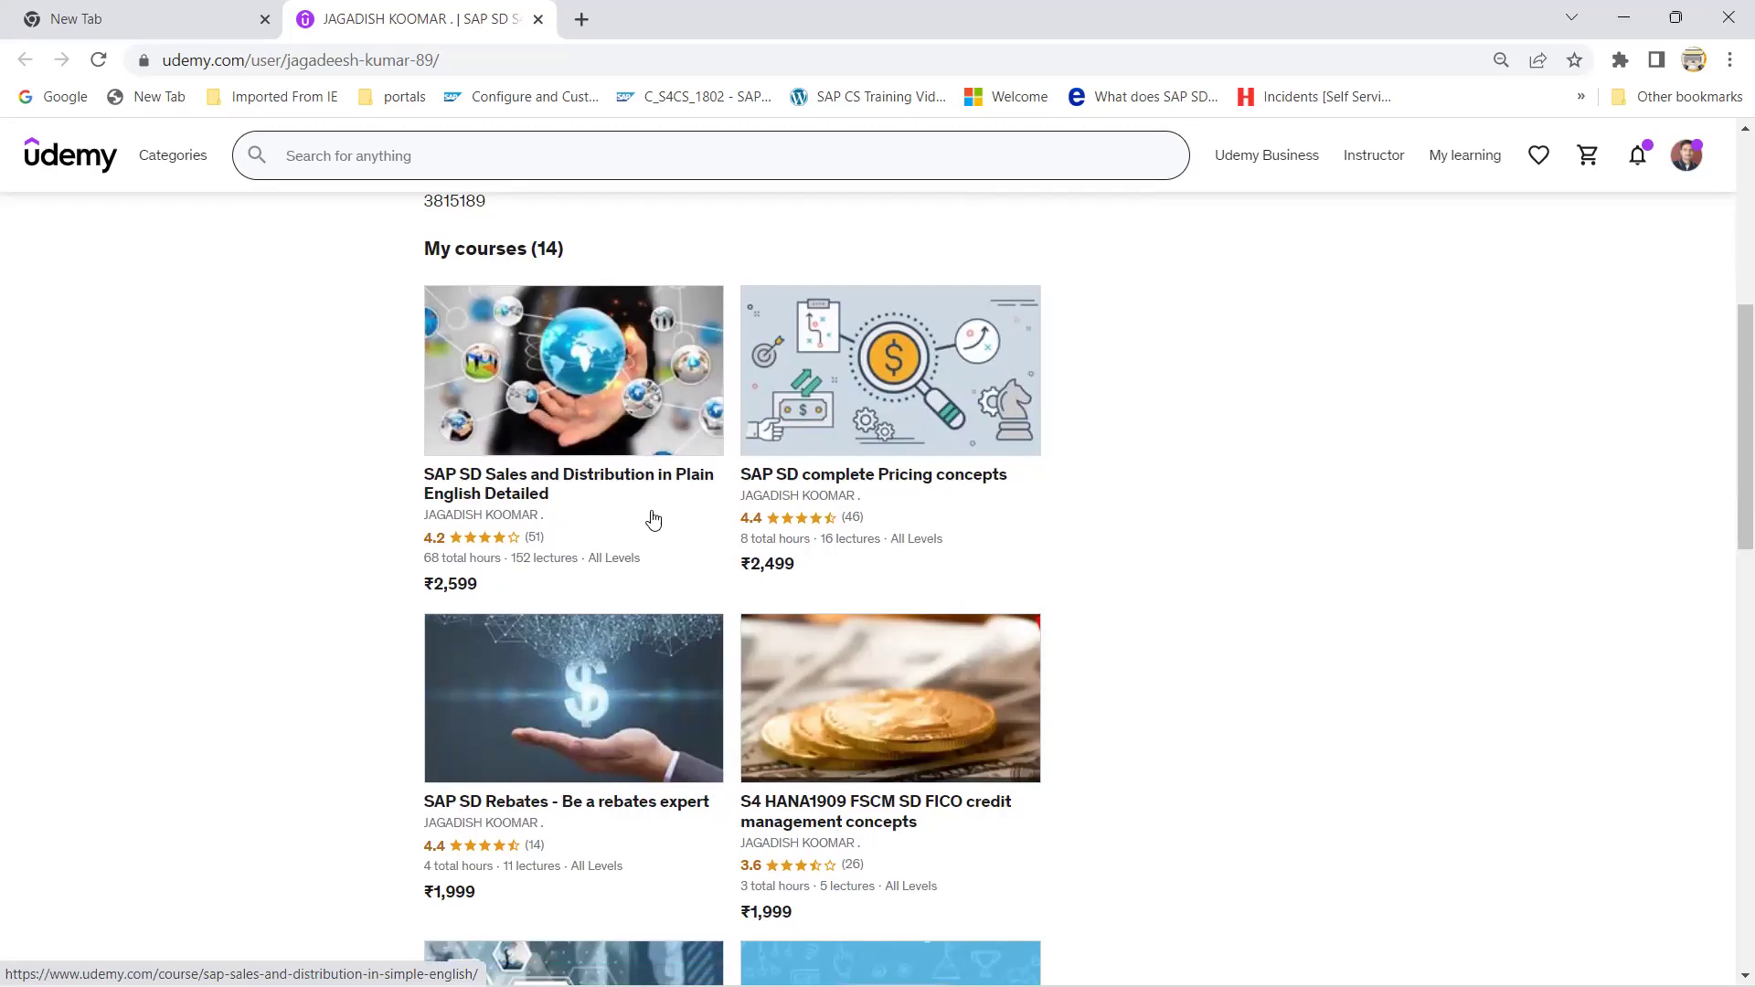
pyautogui.moveTo(1737, 402); pyautogui.dragTo(1380, 149)
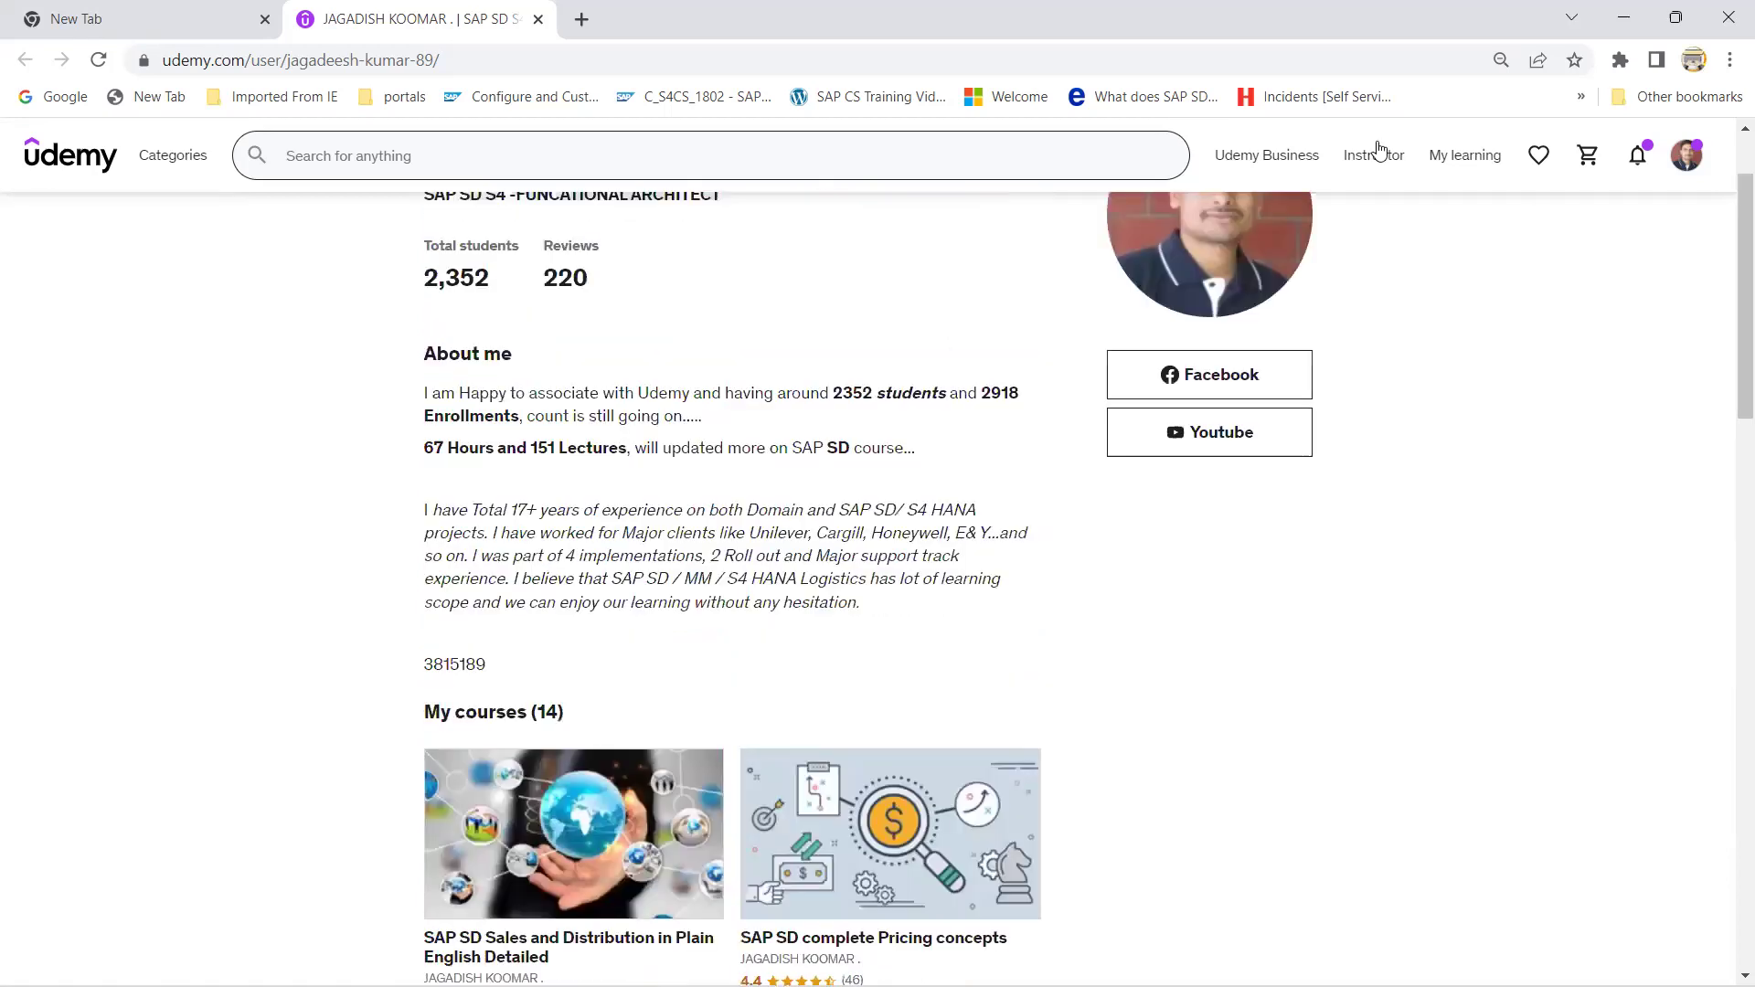